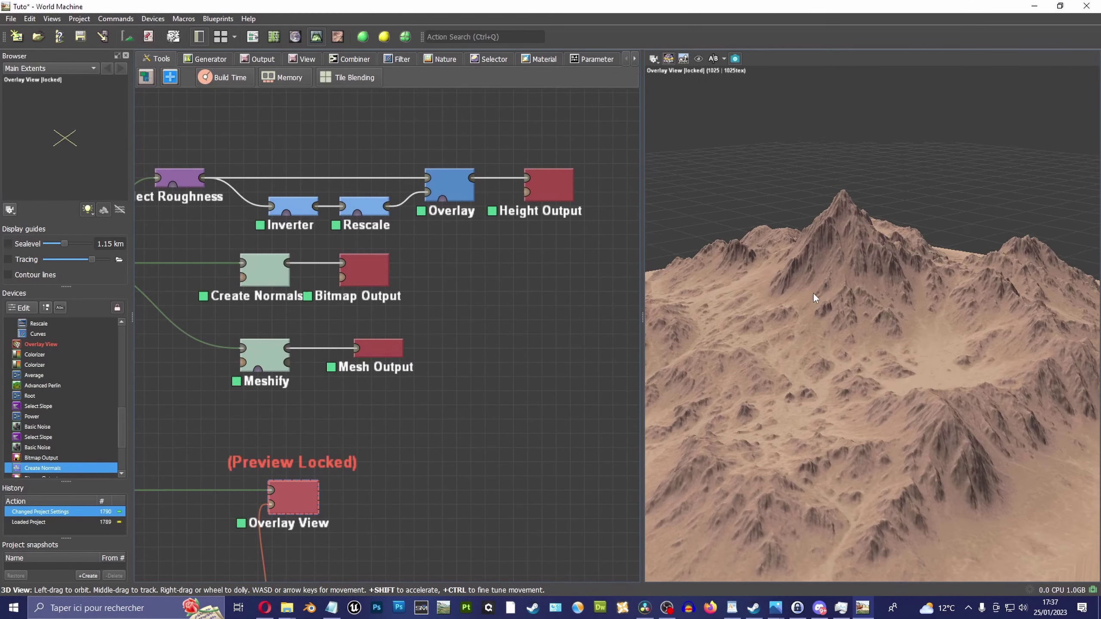
Switch Project Settings to the Power of two pattern at 4096 x 4096, estimate build time, and apply
right_drag(813, 293, 850, 271)
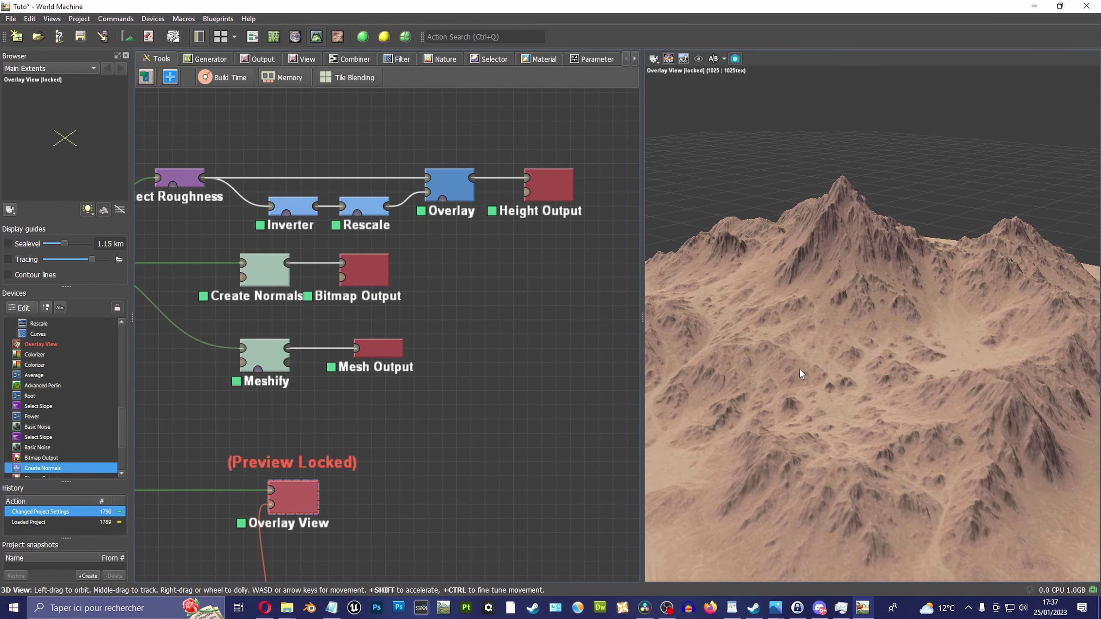
drag(642, 303, 590, 303)
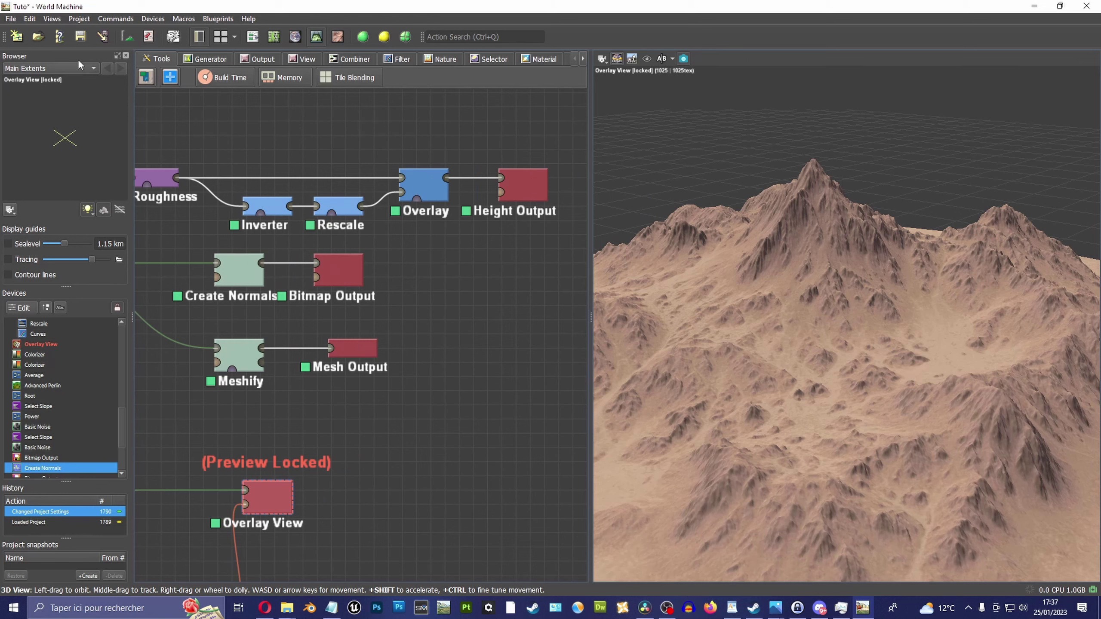
click(126, 37)
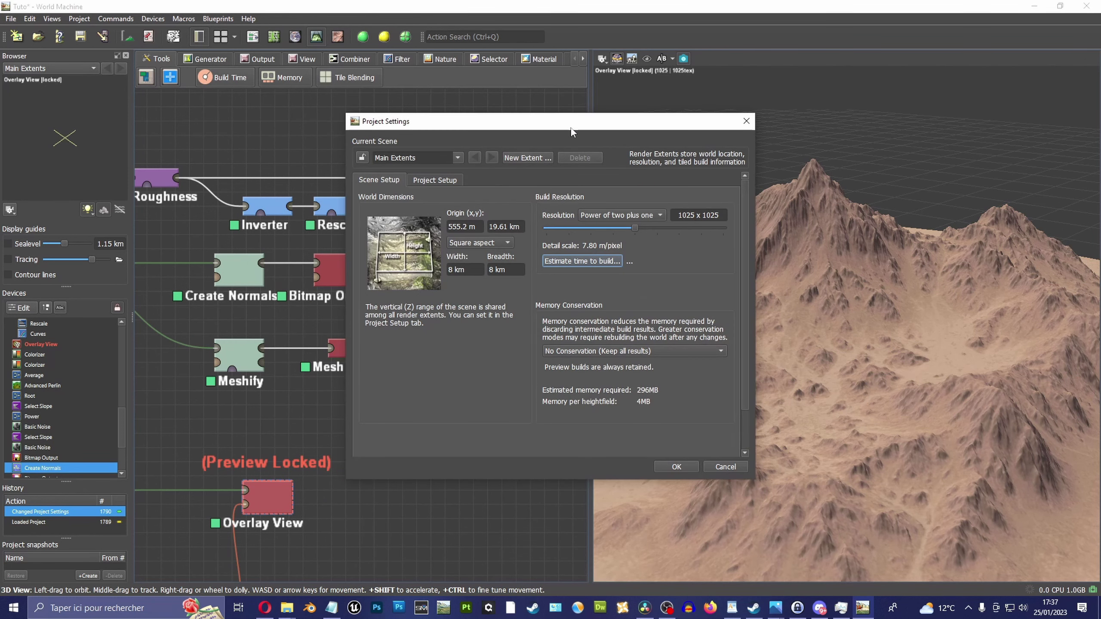
drag(571, 128, 493, 134)
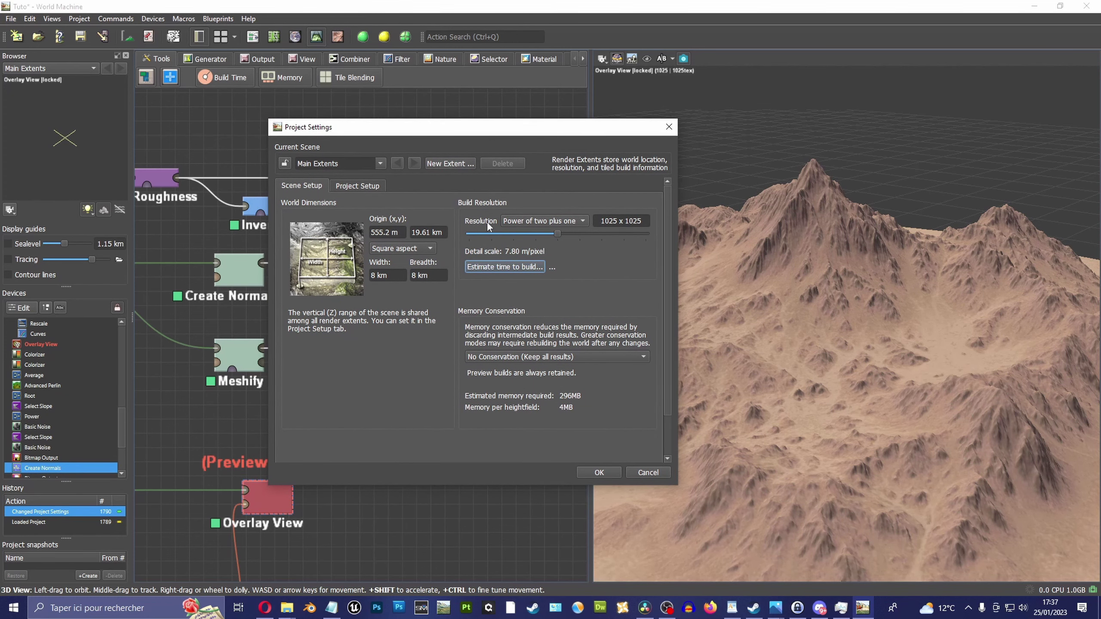
click(529, 221)
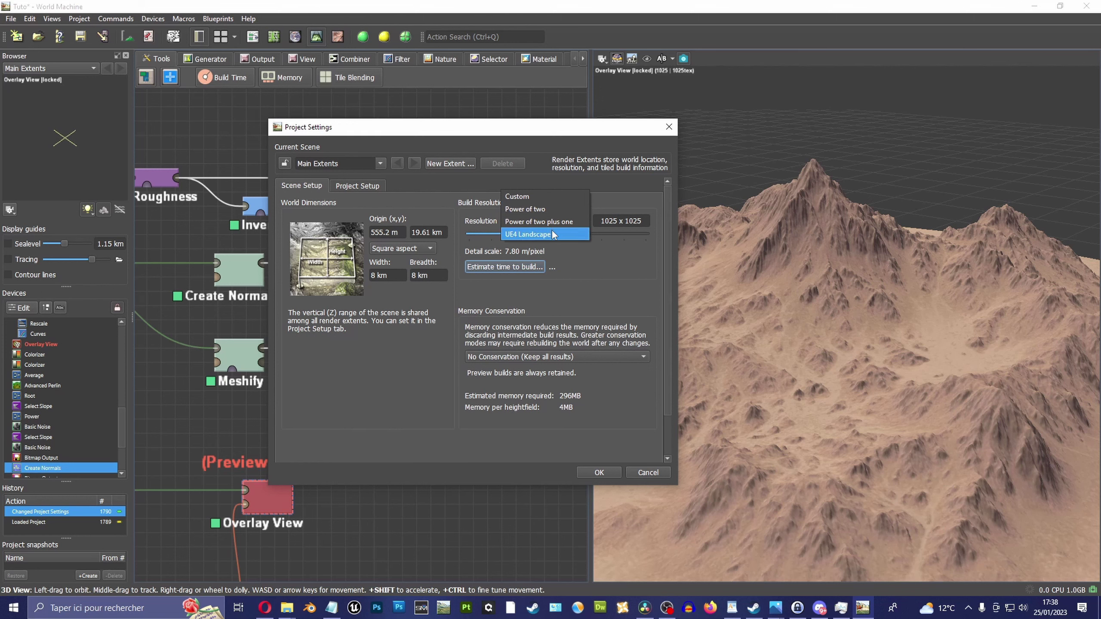
click(537, 209)
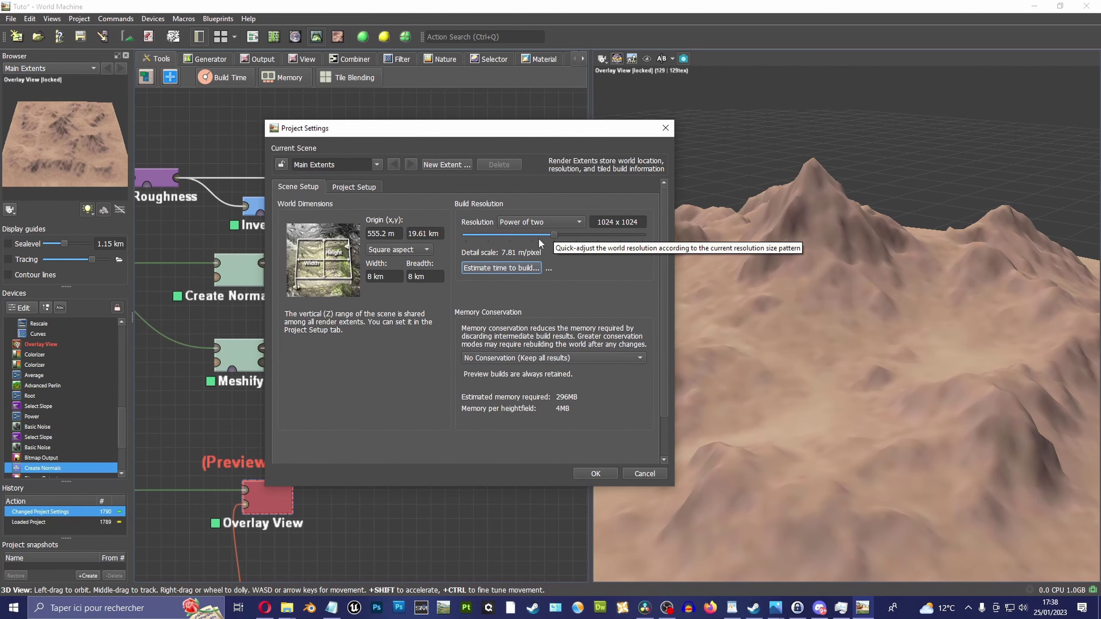
drag(538, 235, 594, 232)
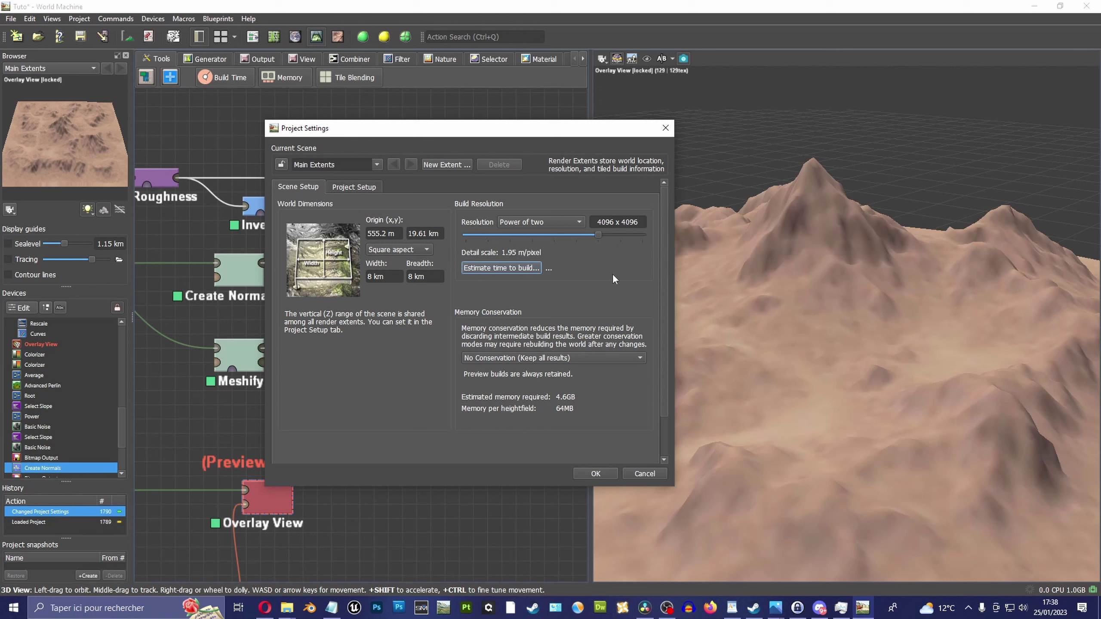
click(498, 269)
click(591, 472)
drag(740, 293, 712, 279)
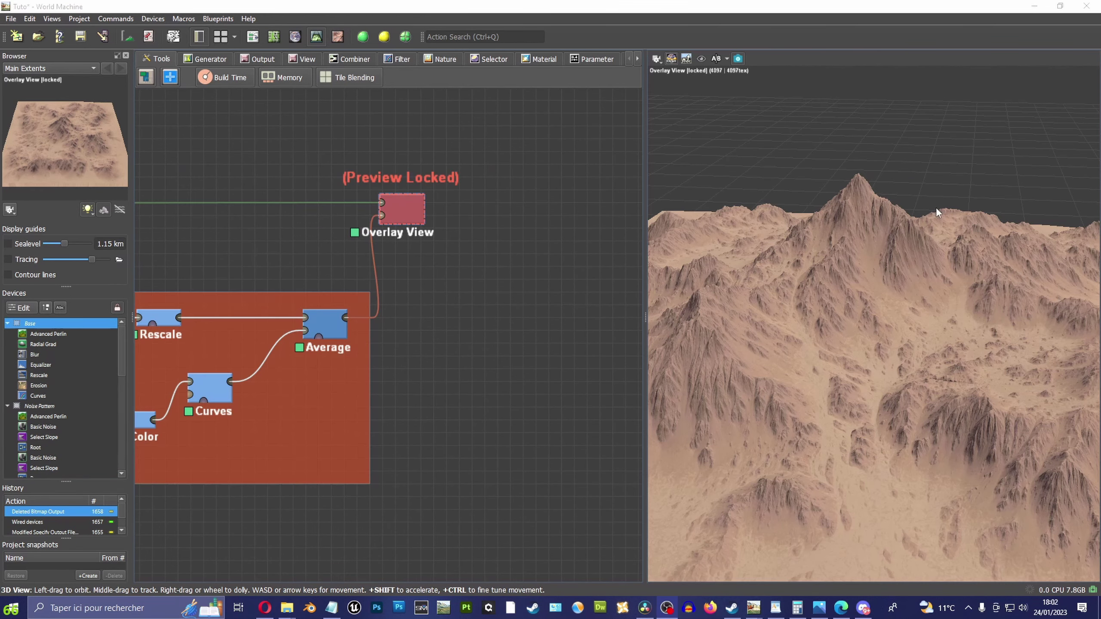
drag(936, 206, 832, 201)
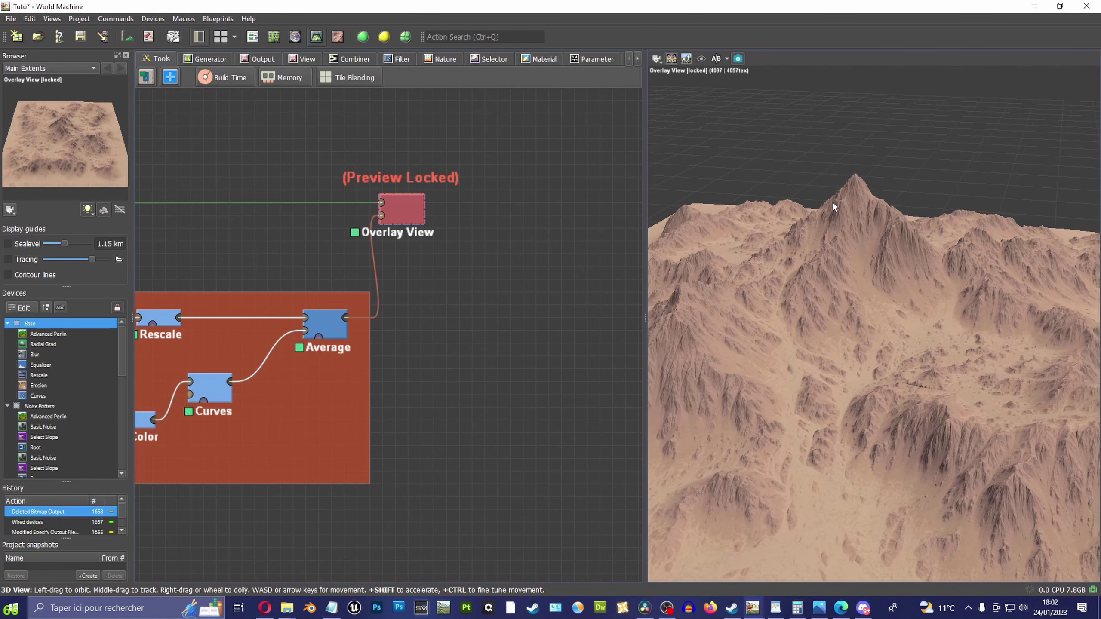
drag(644, 204, 579, 203)
scroll(712, 207, up, 3)
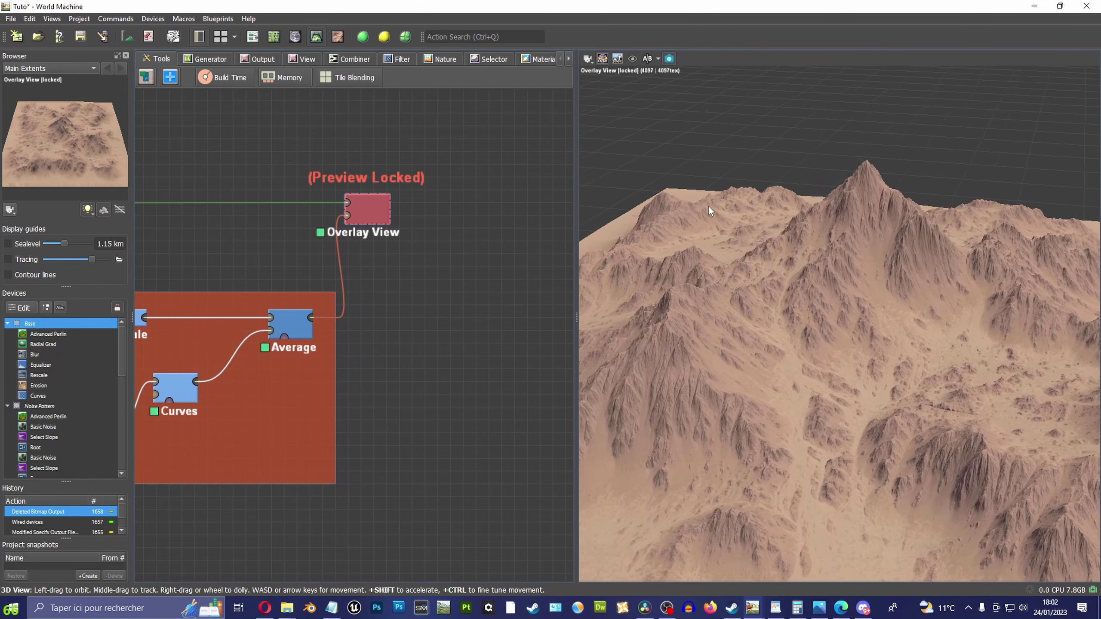
drag(723, 173, 713, 179)
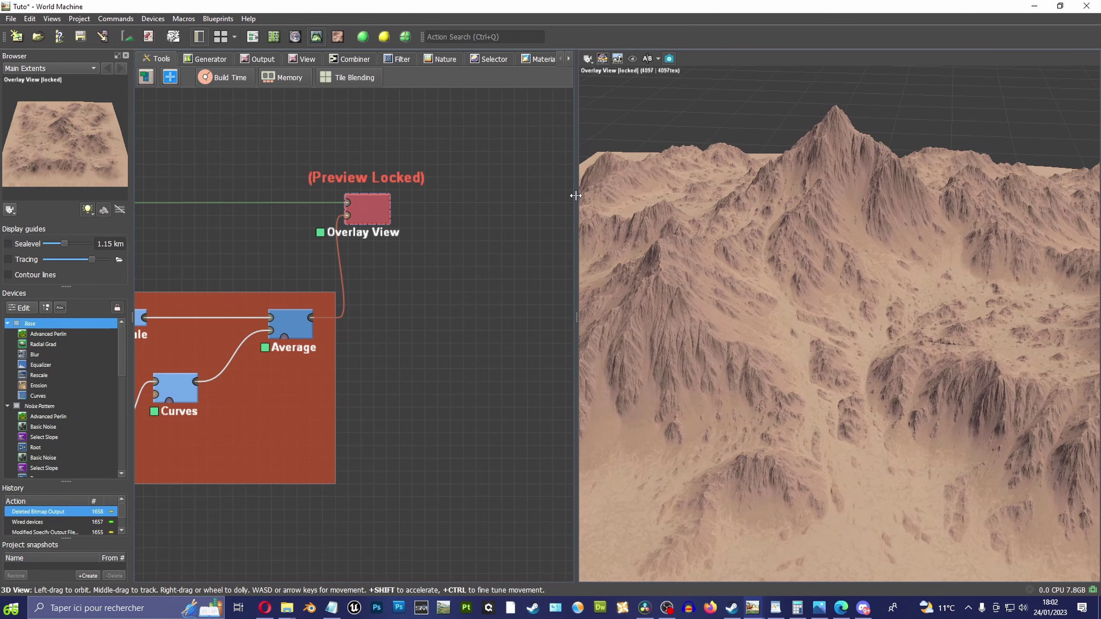
drag(575, 196, 624, 197)
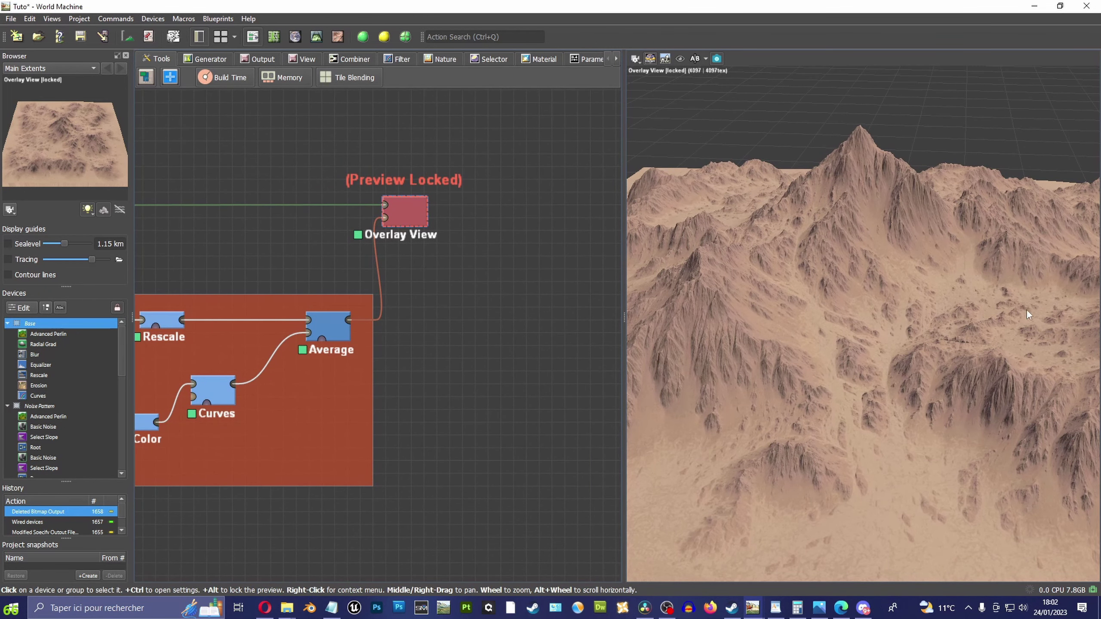
drag(814, 279, 862, 274)
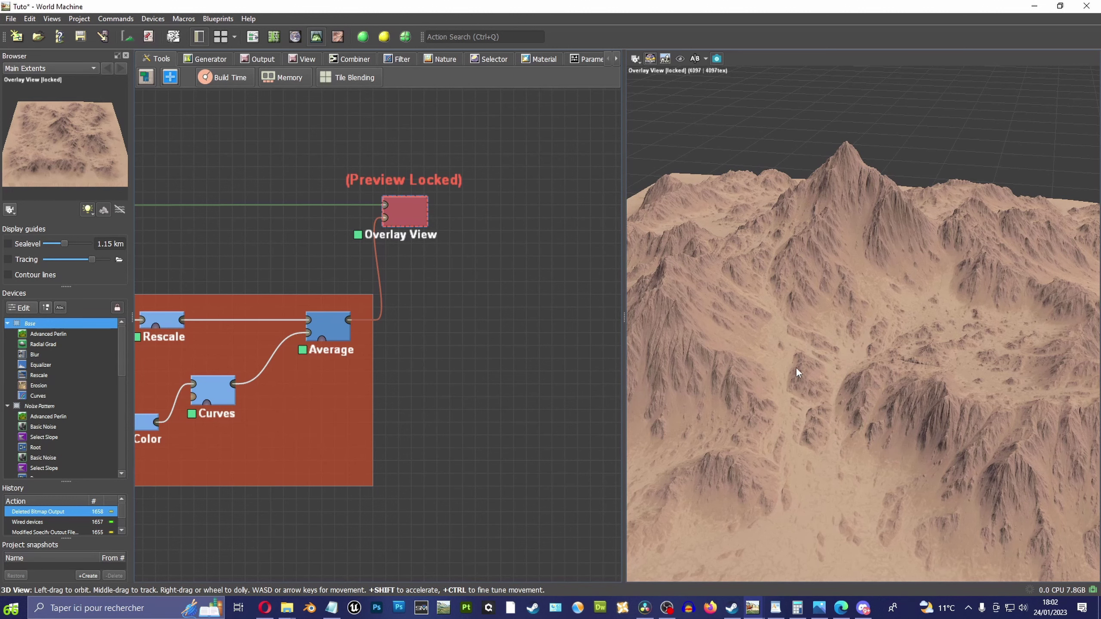
drag(684, 372, 892, 407)
scroll(465, 336, down, 3)
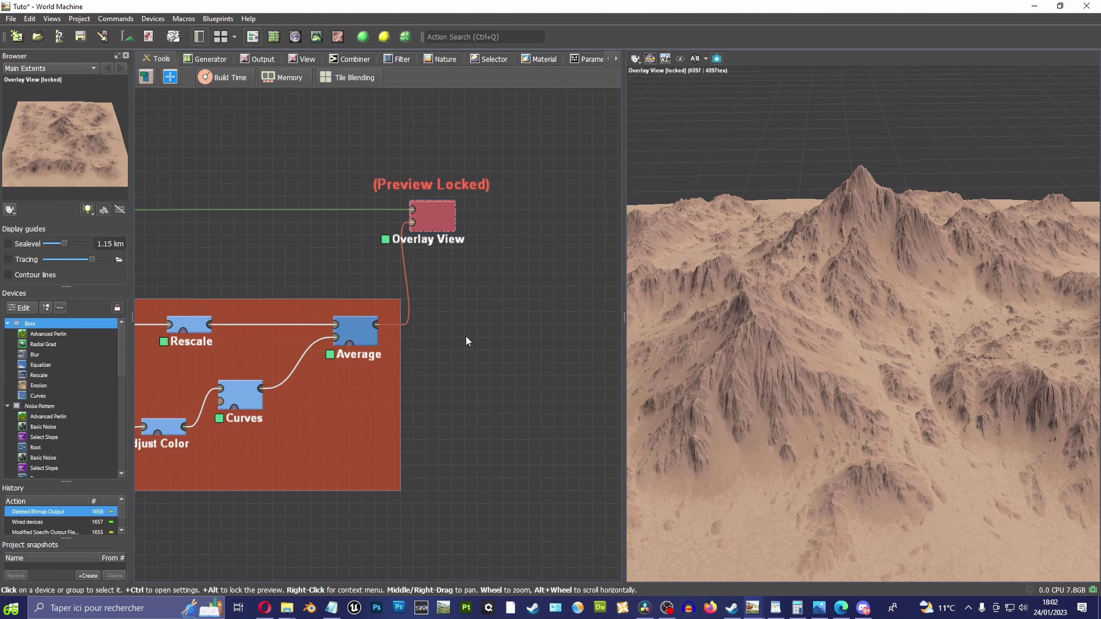
drag(624, 303, 747, 306)
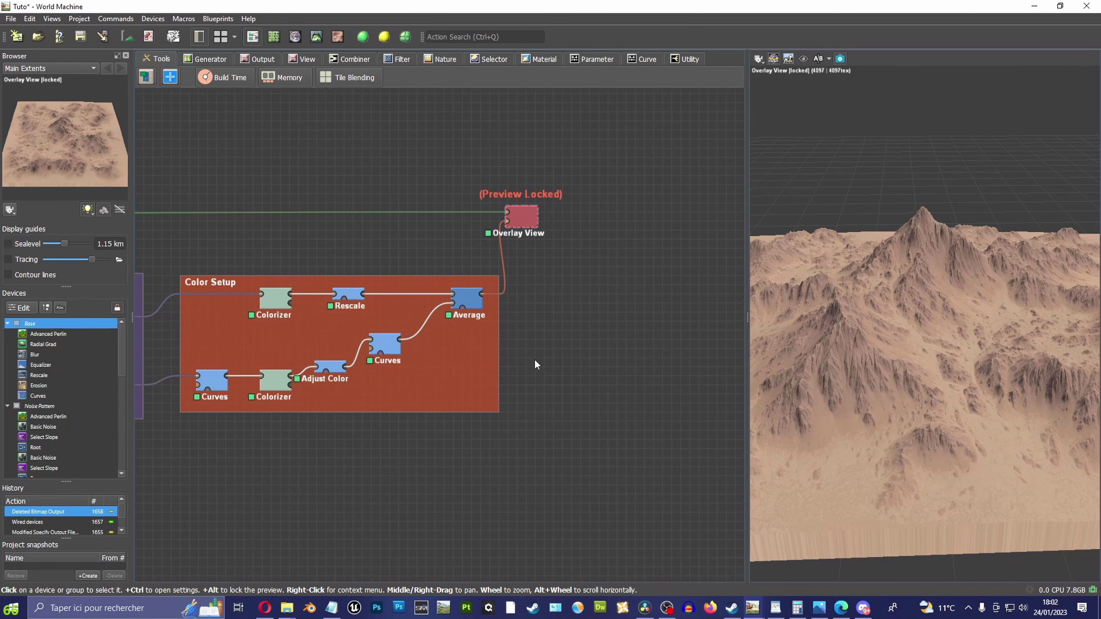
middle_drag(534, 358, 486, 368)
scroll(486, 378, up, 1)
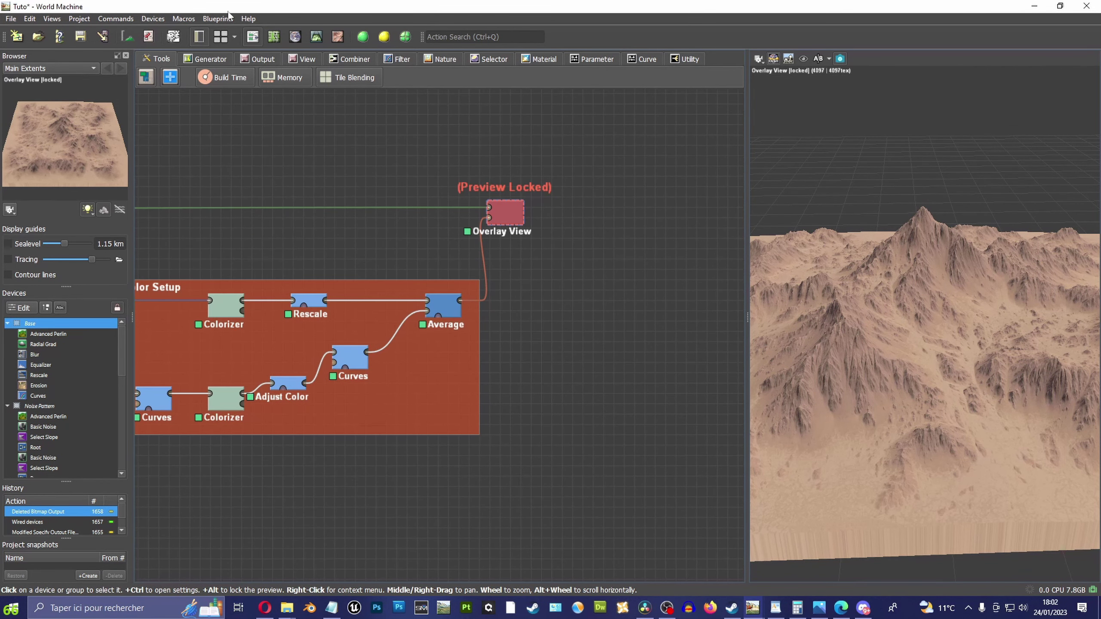
Add a Bitmap Output device, wire Average into it, and open its settings
click(159, 22)
mouse_move(185, 44)
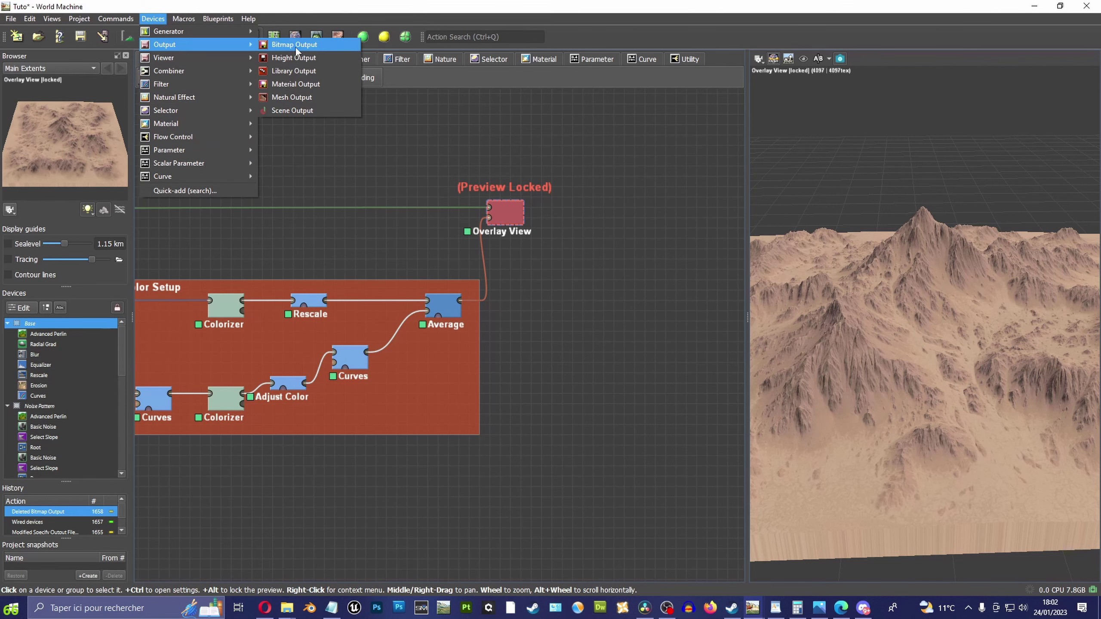
click(321, 48)
click(570, 303)
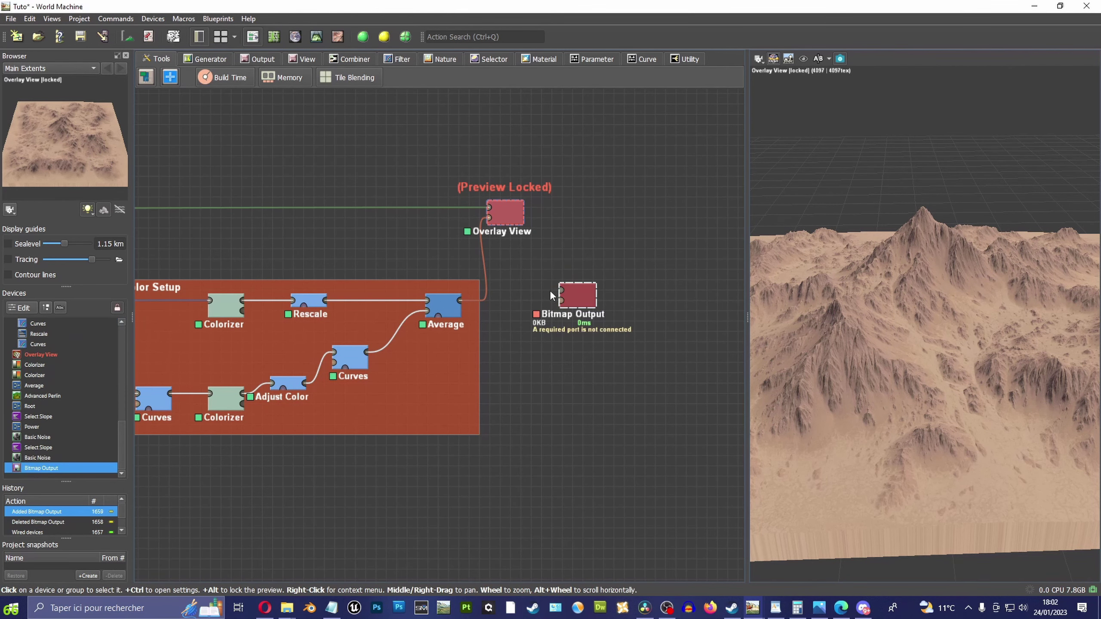
scroll(546, 254, up, 2)
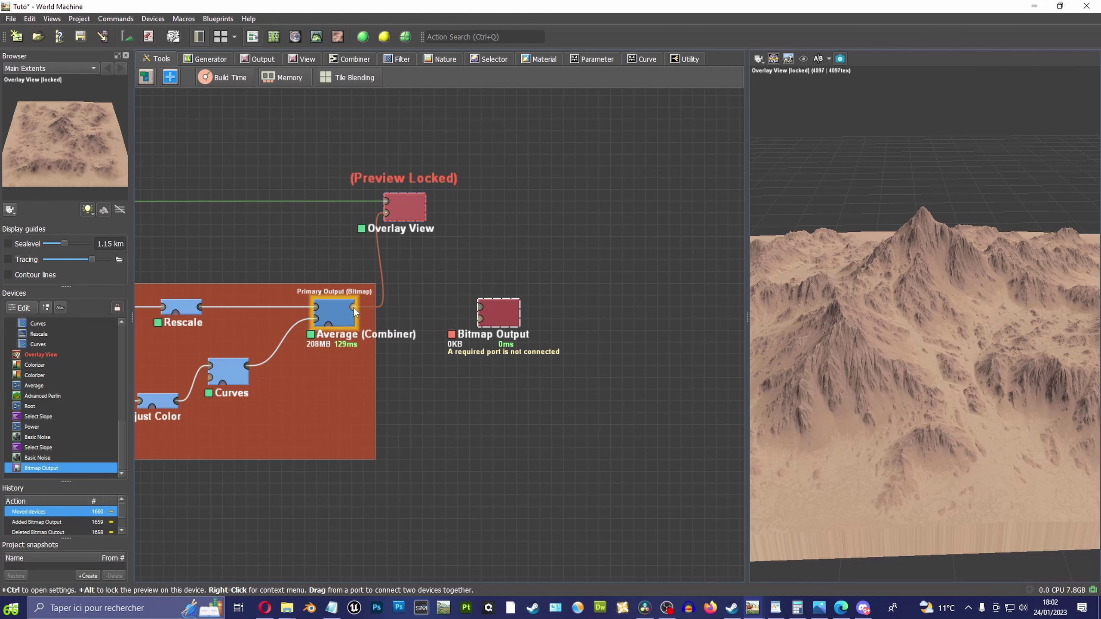
mouse_move(353, 307)
mouse_down()
mouse_move(444, 347)
mouse_move(503, 316)
mouse_up()
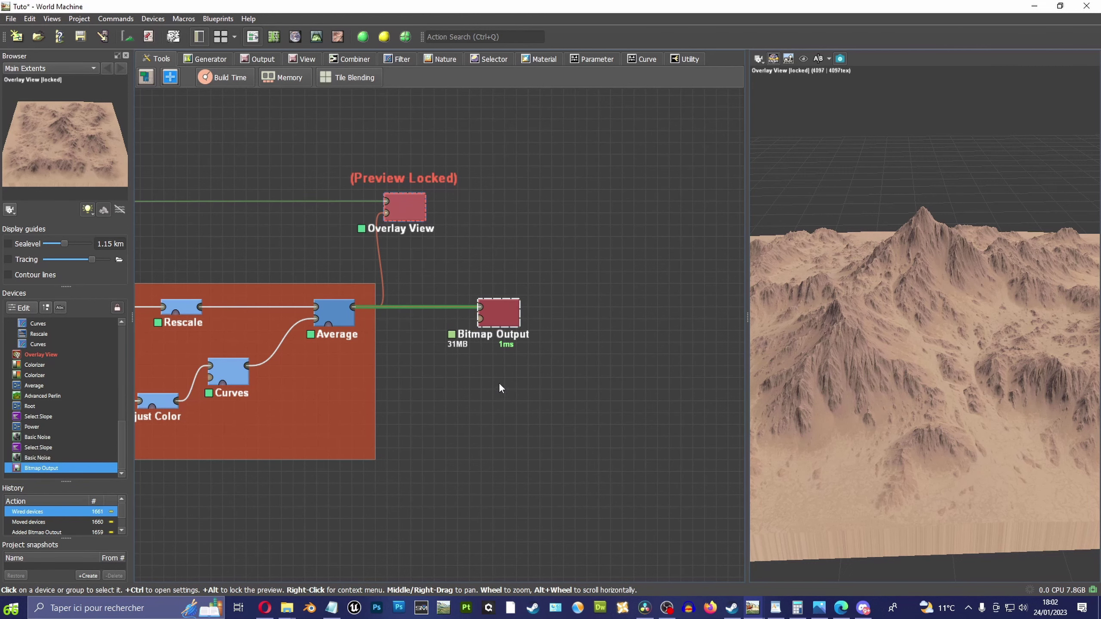
double_click(462, 345)
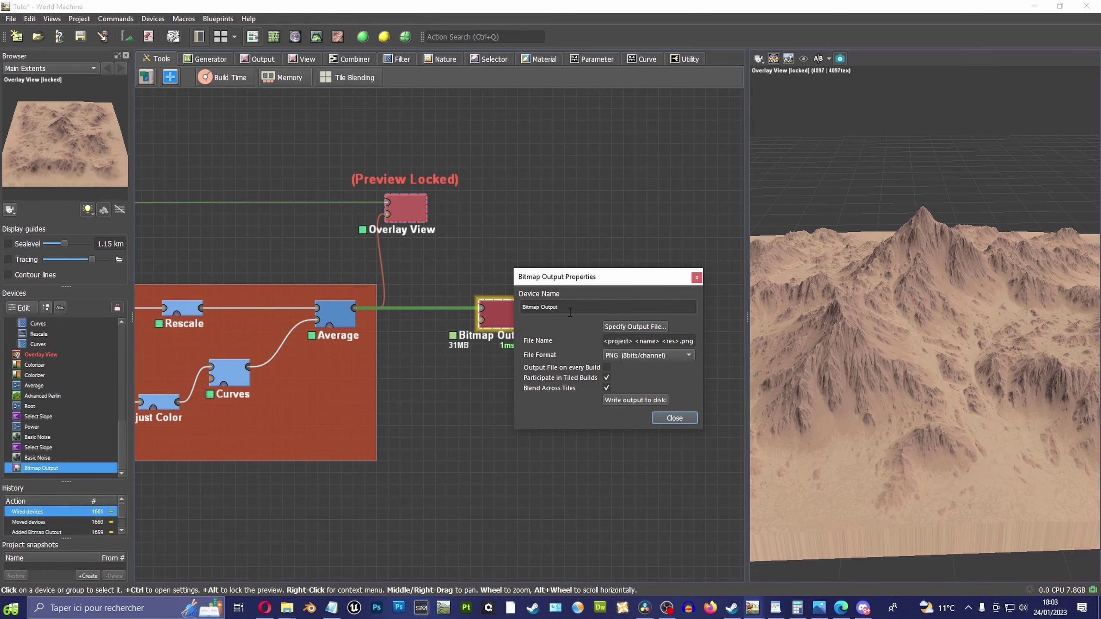
drag(498, 315, 463, 315)
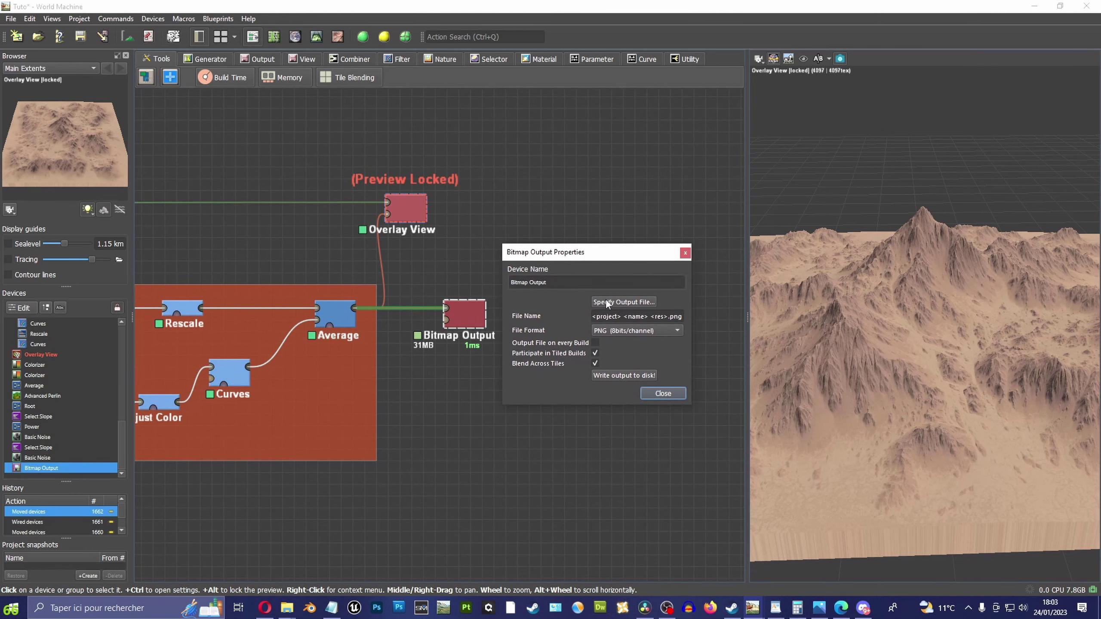
Set the output file to Mountain_Desert_01.png in the Export folder
click(606, 303)
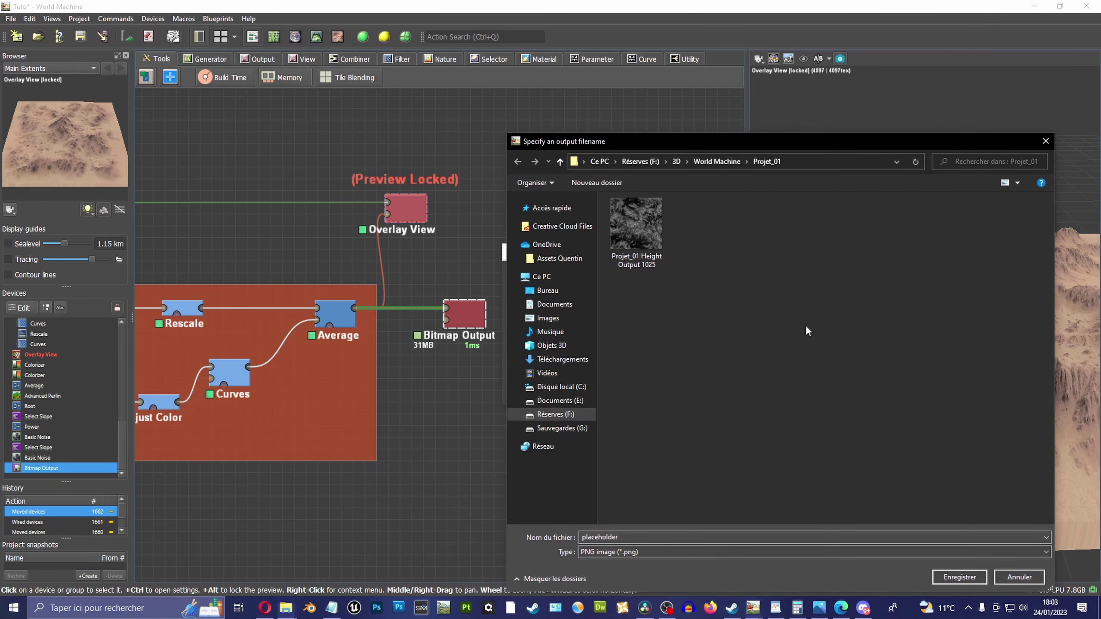
click(802, 161)
text(F:\Video\Youtube\Tuto_12\Export)
key(Return)
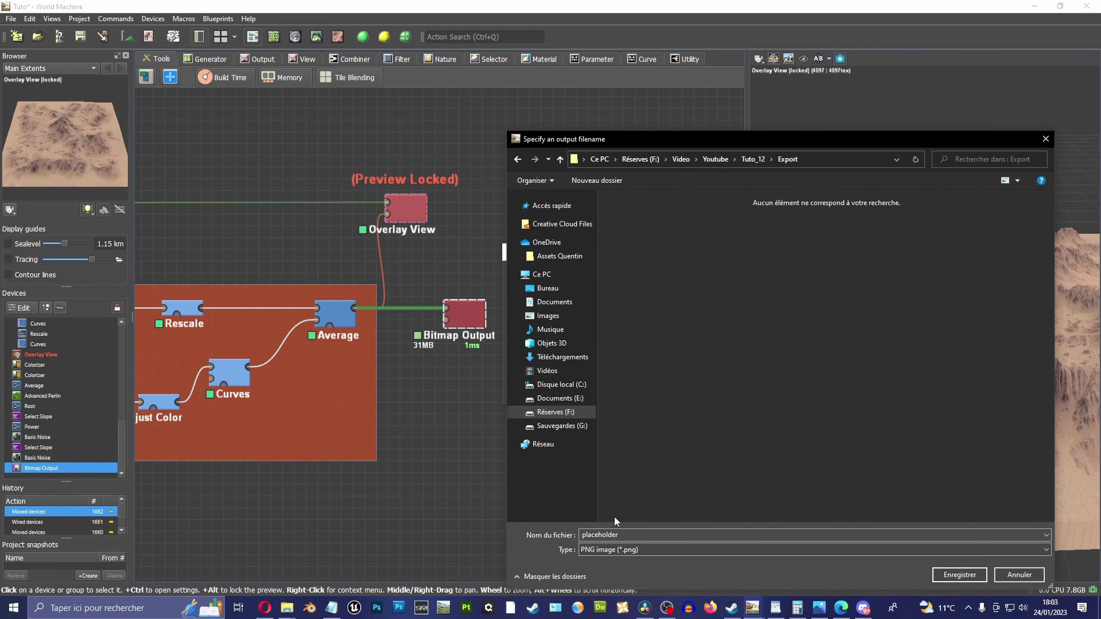
text(Mountain_Desert_01)
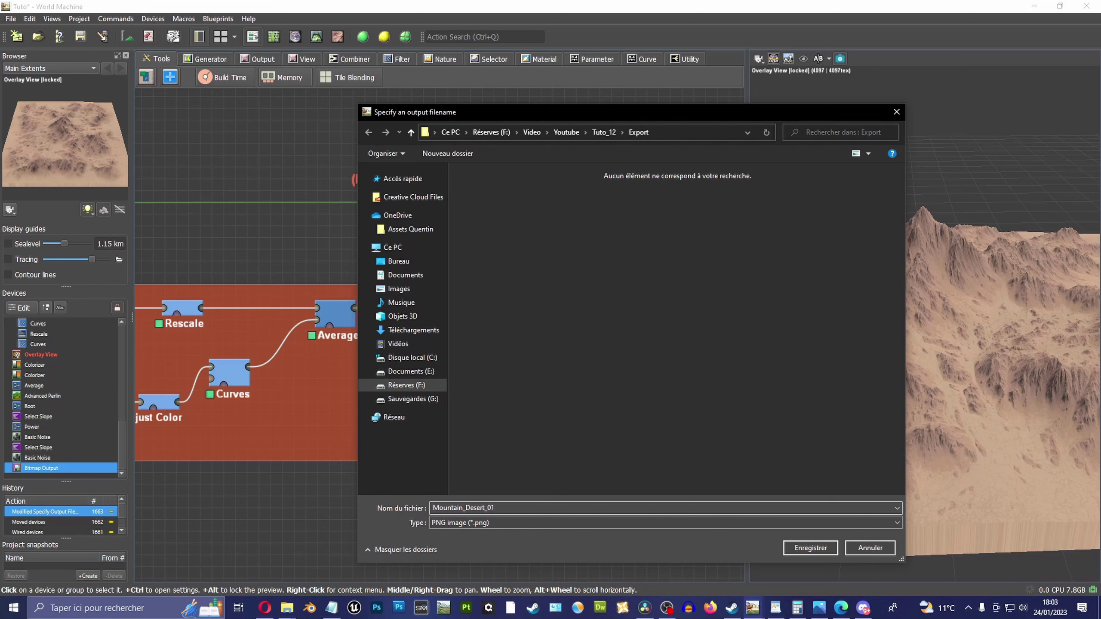
click(810, 549)
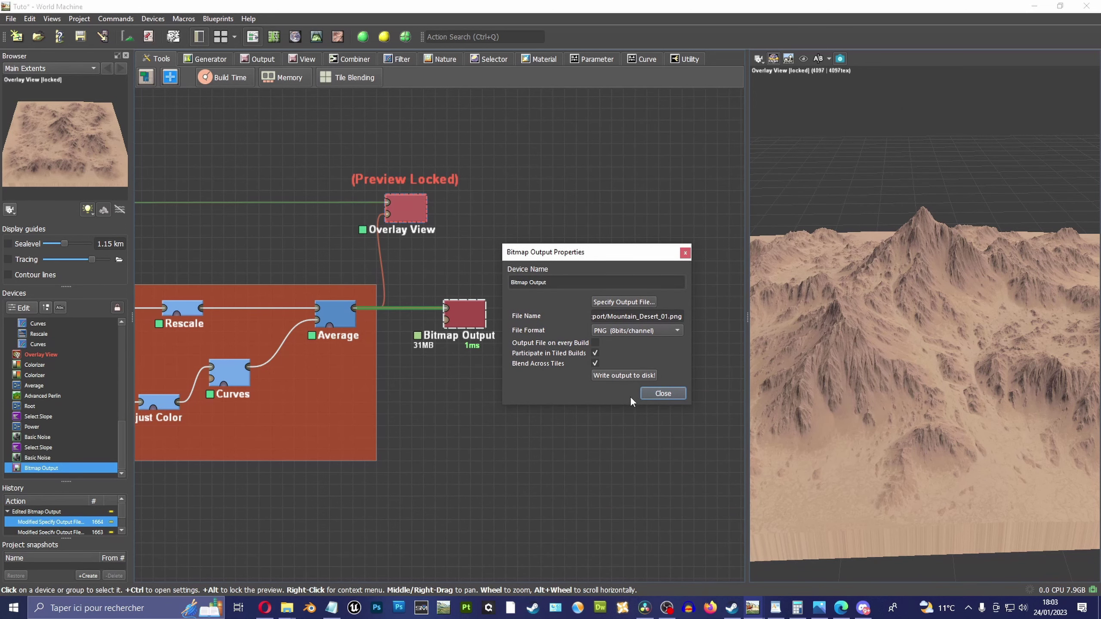
Keep PNG 8-bit format and write the colour map to disk
click(637, 332)
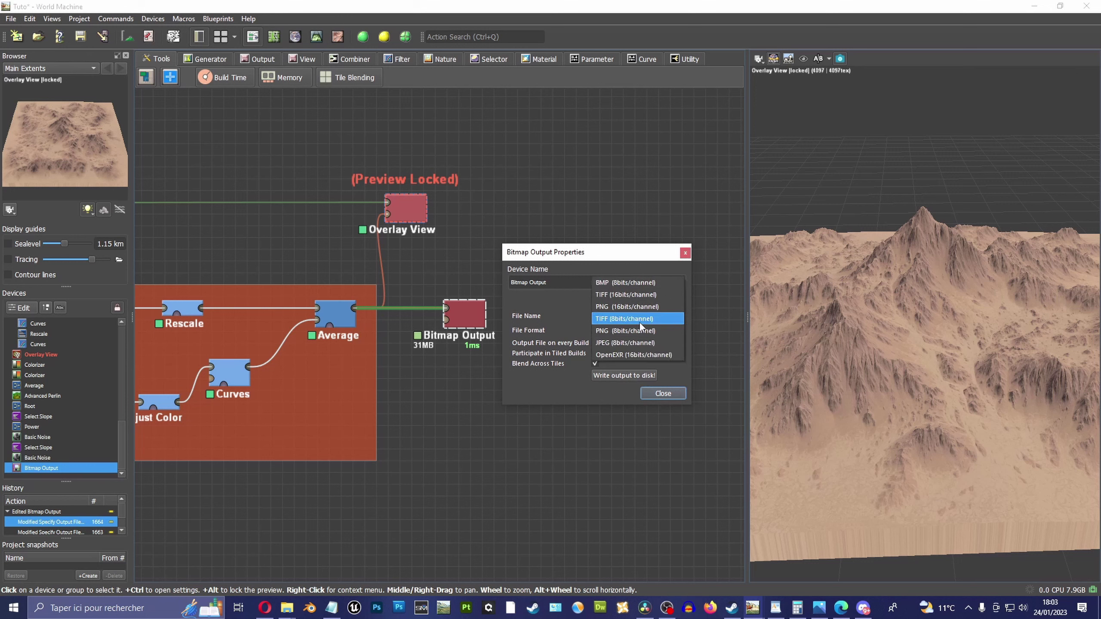
click(632, 331)
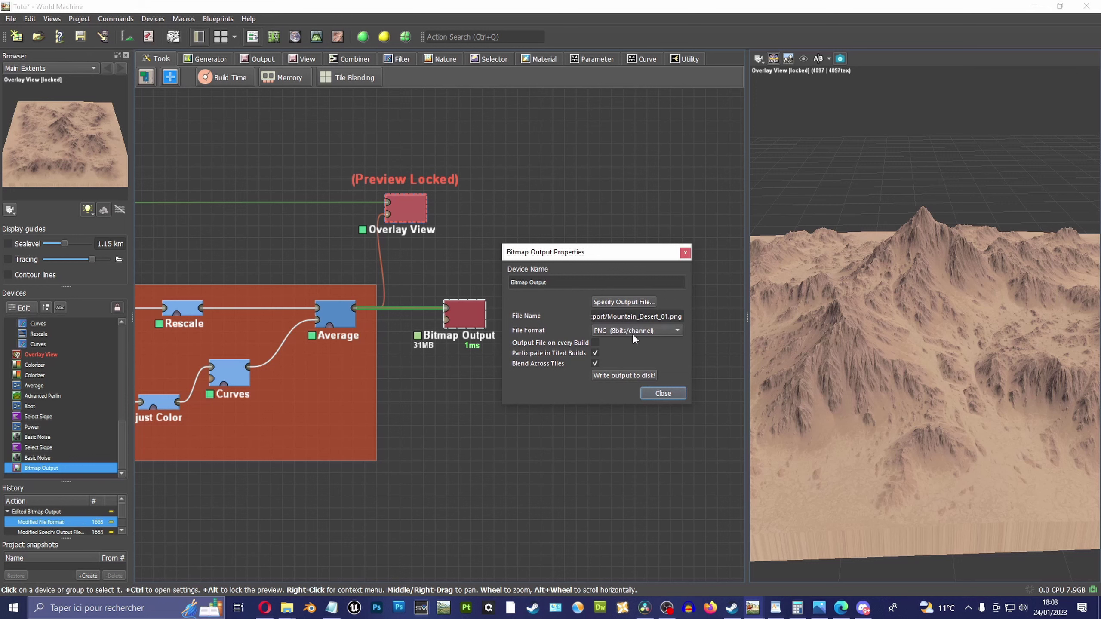
drag(620, 259, 631, 262)
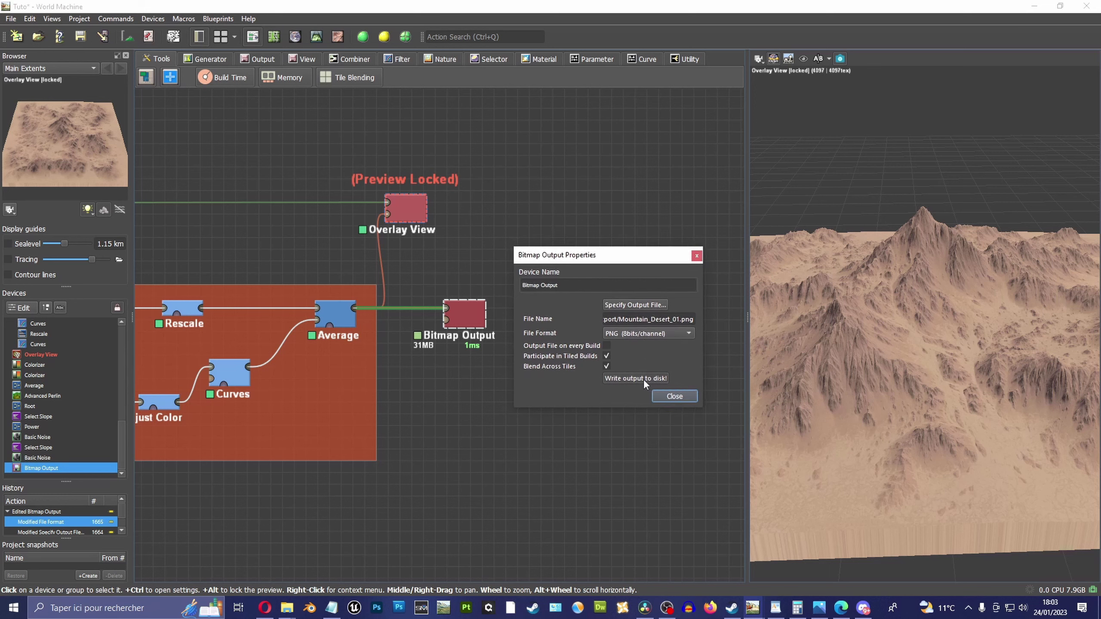
click(643, 378)
click(595, 313)
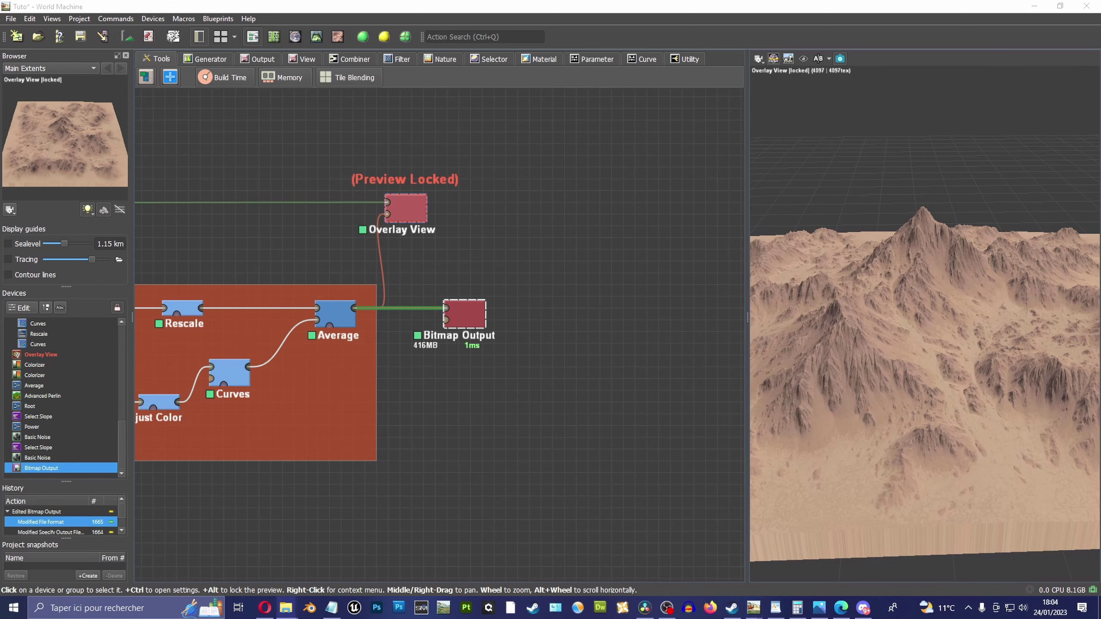
click(615, 349)
Switch to the Export folder and check Mountain_Desert_01's size (4097 x 4097, 25.4 MB)
key(alt+Tab)
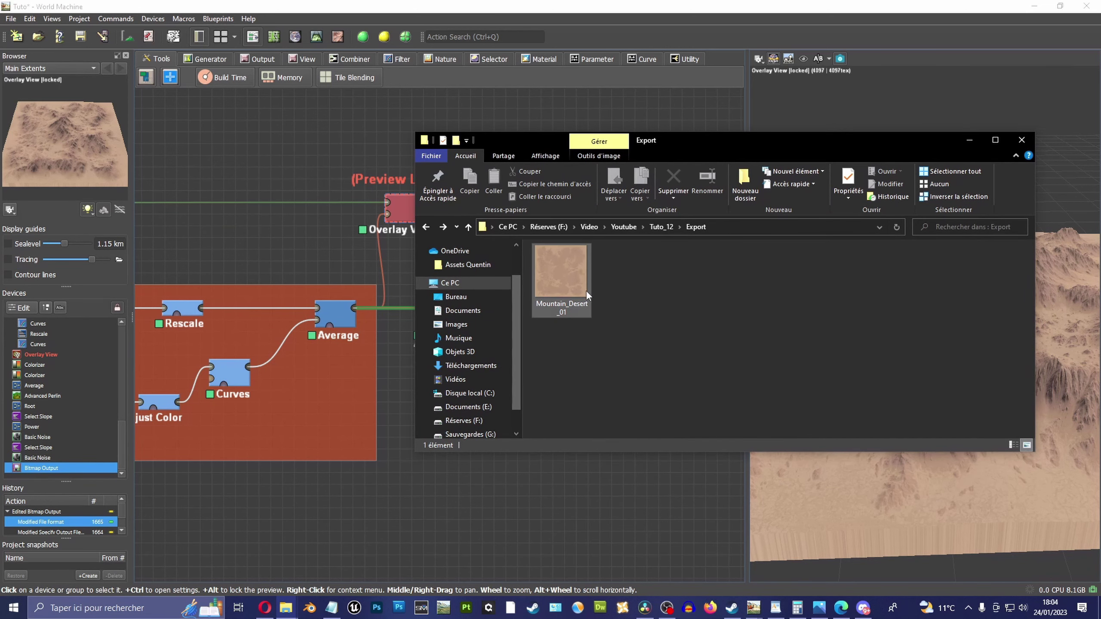
mouse_move(581, 291)
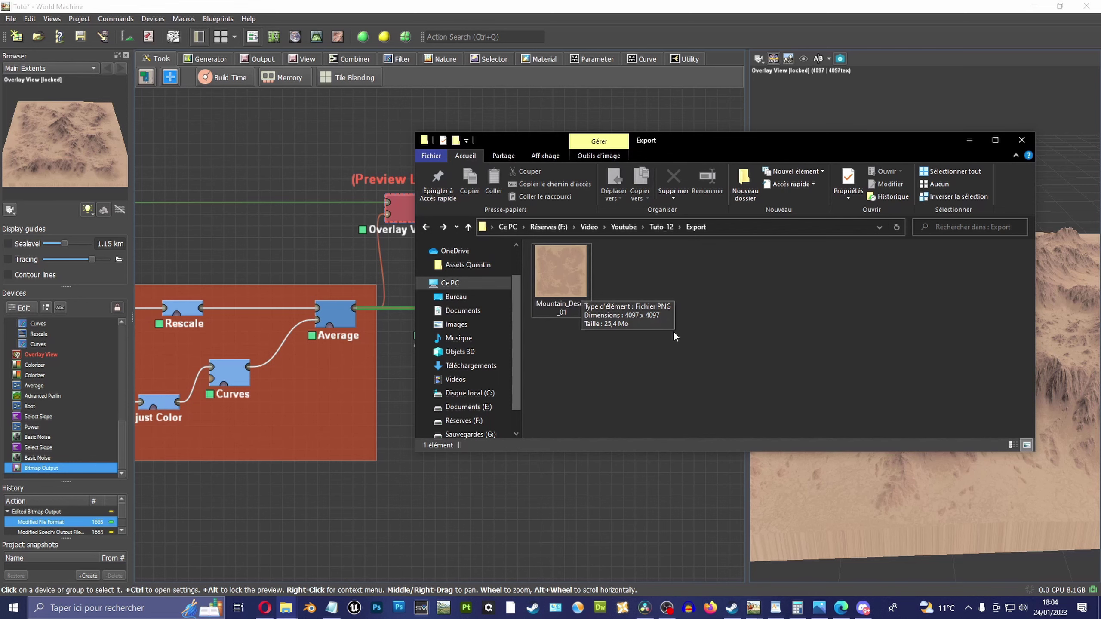
Open Mountain_Desert_01.png in Photos and zoom and pan across its details
double_click(583, 301)
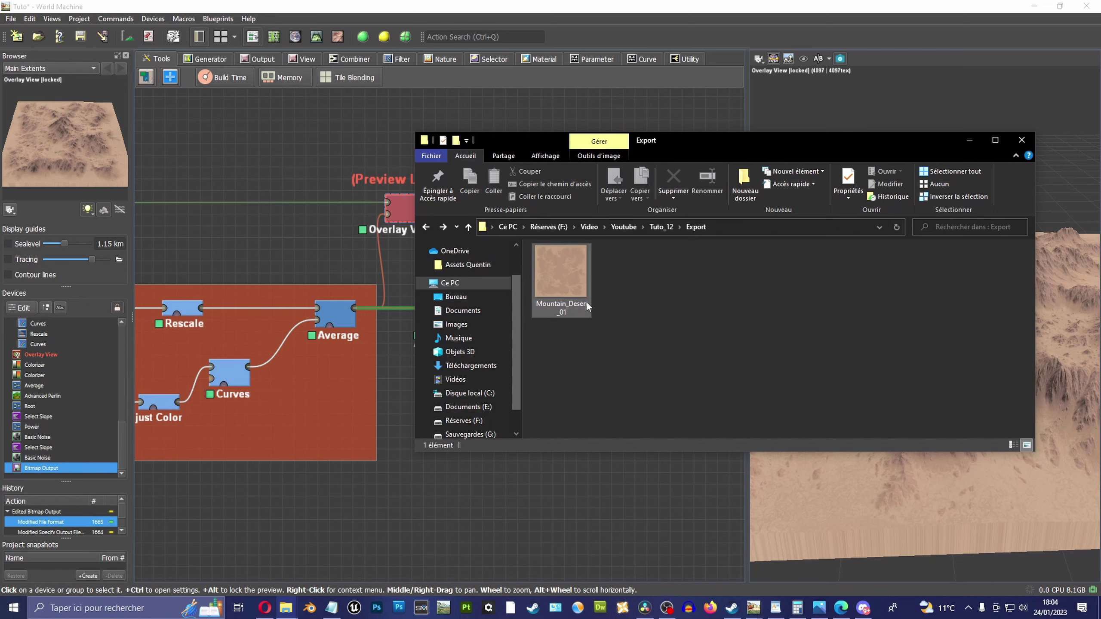
scroll(600, 289, up, 3)
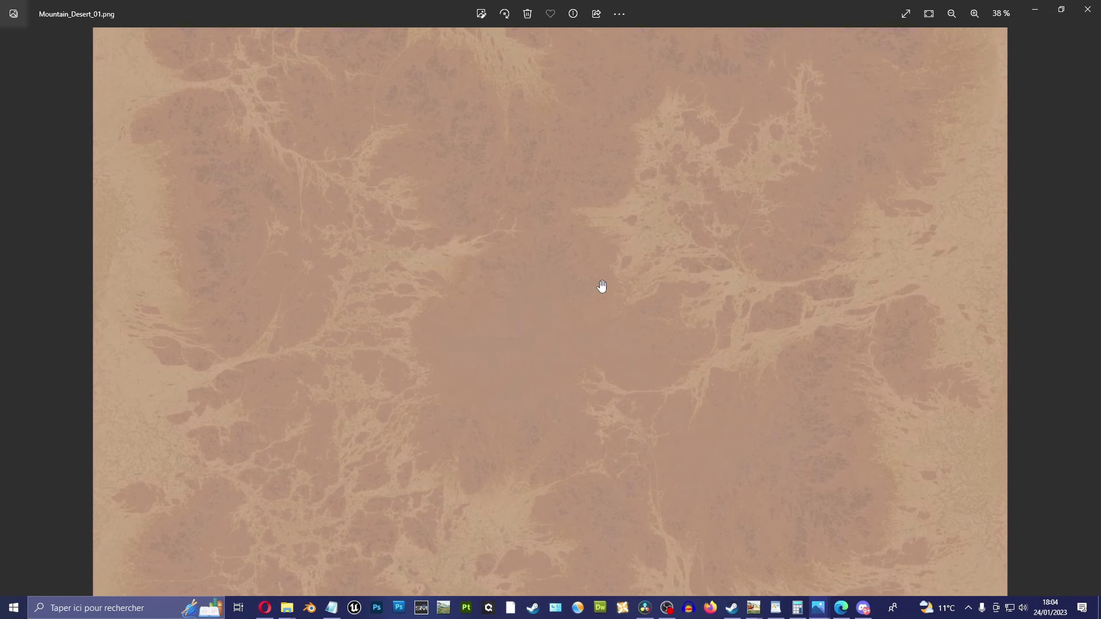
drag(599, 289, 584, 272)
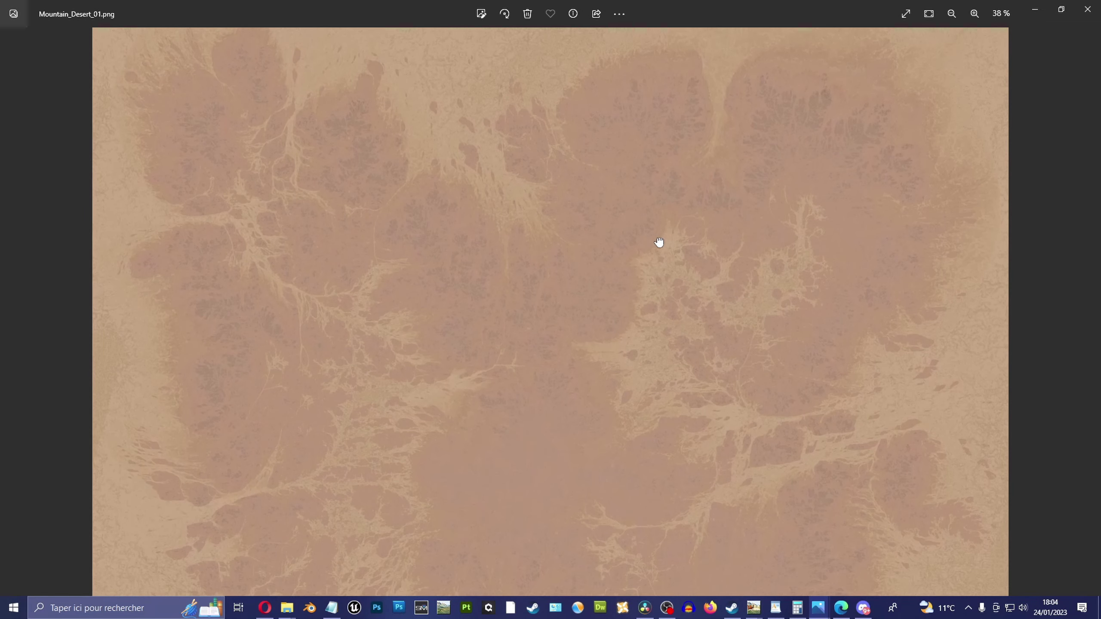
scroll(570, 211, up, 2)
scroll(689, 330, up, 2)
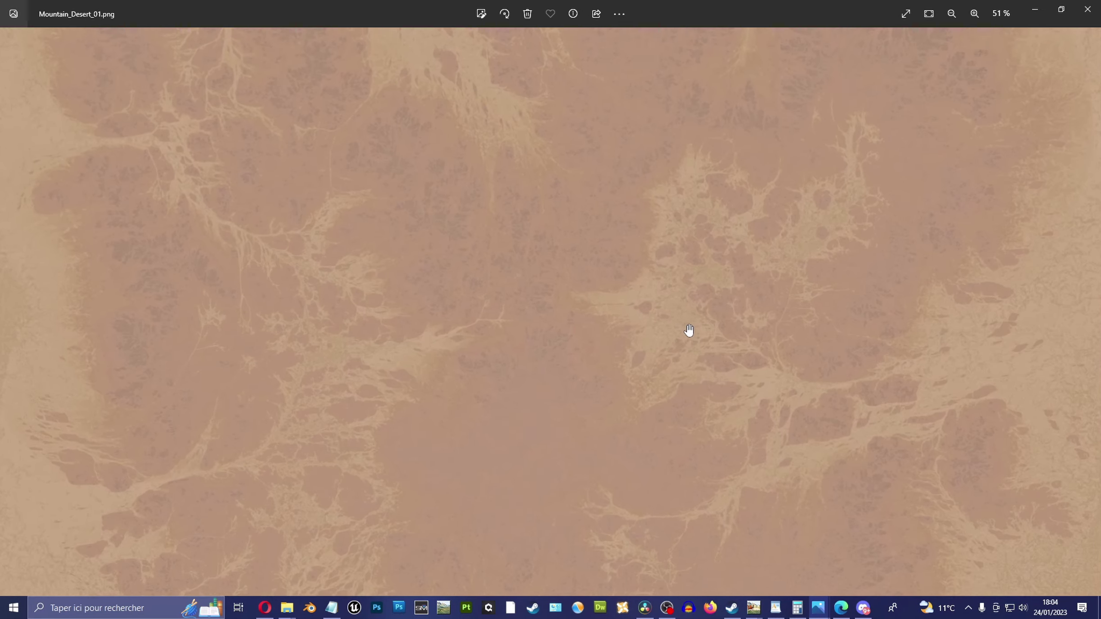
scroll(670, 317, up, 2)
scroll(682, 311, up, 2)
scroll(683, 311, up, 2)
mouse_move(577, 290)
mouse_down()
mouse_move(595, 168)
mouse_move(545, 271)
mouse_move(555, 243)
mouse_move(506, 236)
mouse_move(656, 283)
mouse_move(591, 324)
mouse_move(563, 322)
mouse_move(521, 209)
mouse_move(545, 225)
mouse_up()
scroll(545, 225, down, 5)
scroll(546, 246, down, 1)
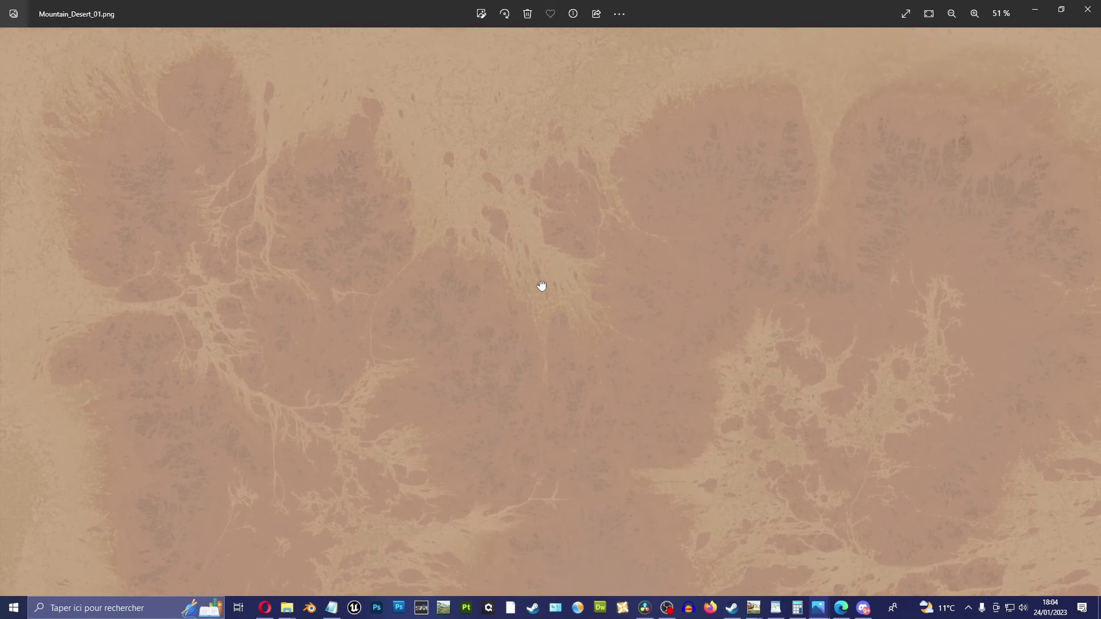
mouse_move(540, 287)
mouse_down()
mouse_move(546, 234)
mouse_move(727, 192)
mouse_move(870, 417)
mouse_up()
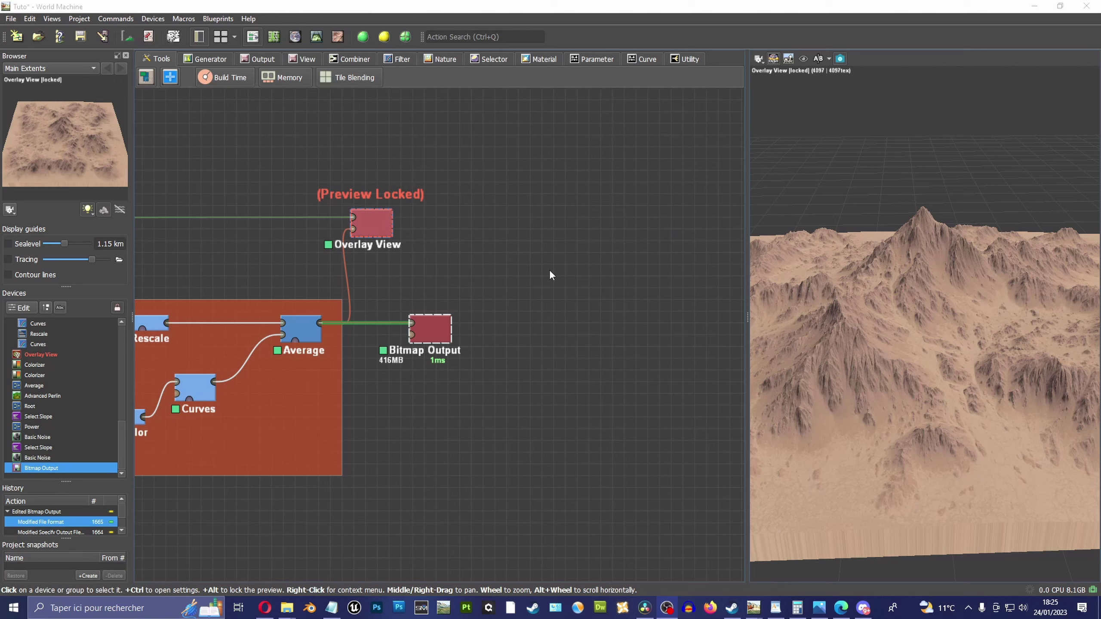
Add a Create Normals device from the Material category to the graph
drag(748, 266, 703, 260)
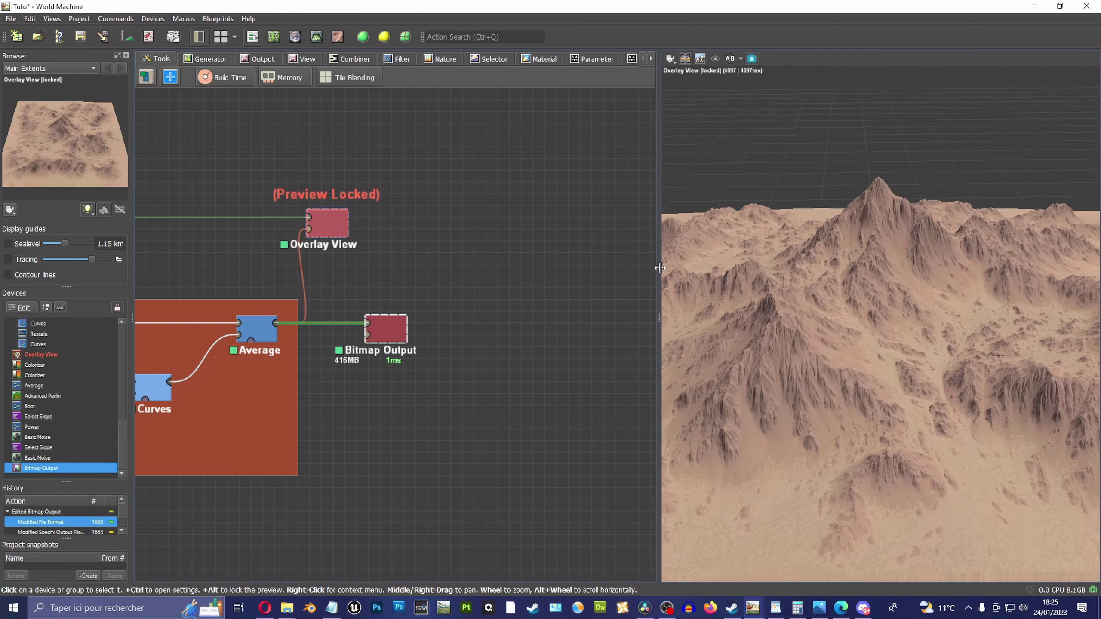
mouse_move(806, 254)
mouse_down()
mouse_move(895, 248)
mouse_move(913, 285)
mouse_move(918, 272)
mouse_move(863, 283)
mouse_move(843, 268)
mouse_move(889, 282)
mouse_up()
click(153, 18)
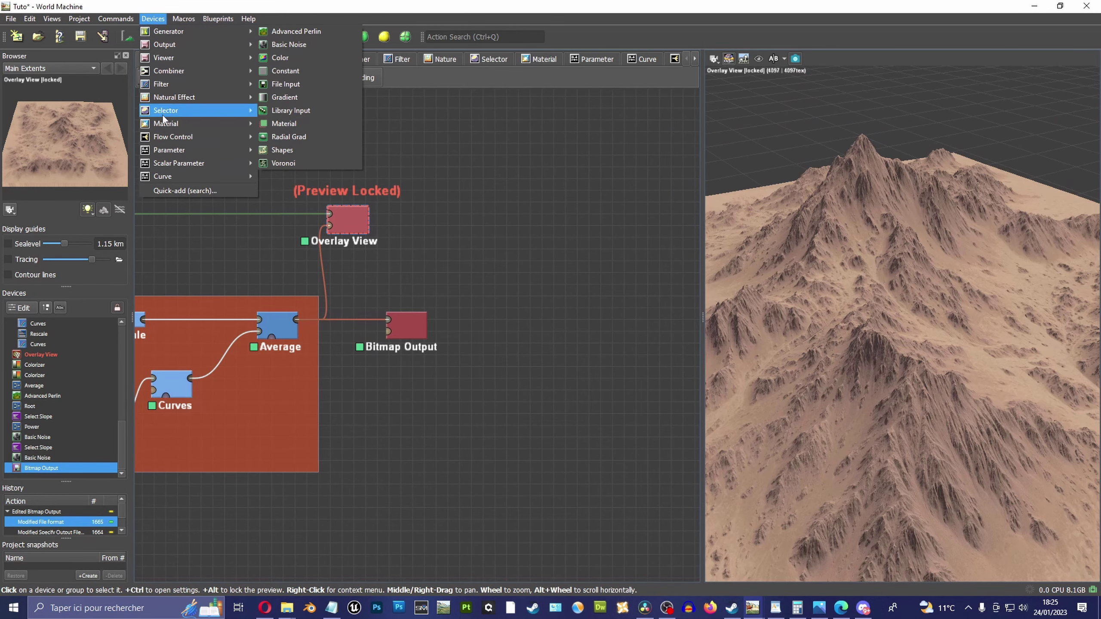
mouse_move(175, 120)
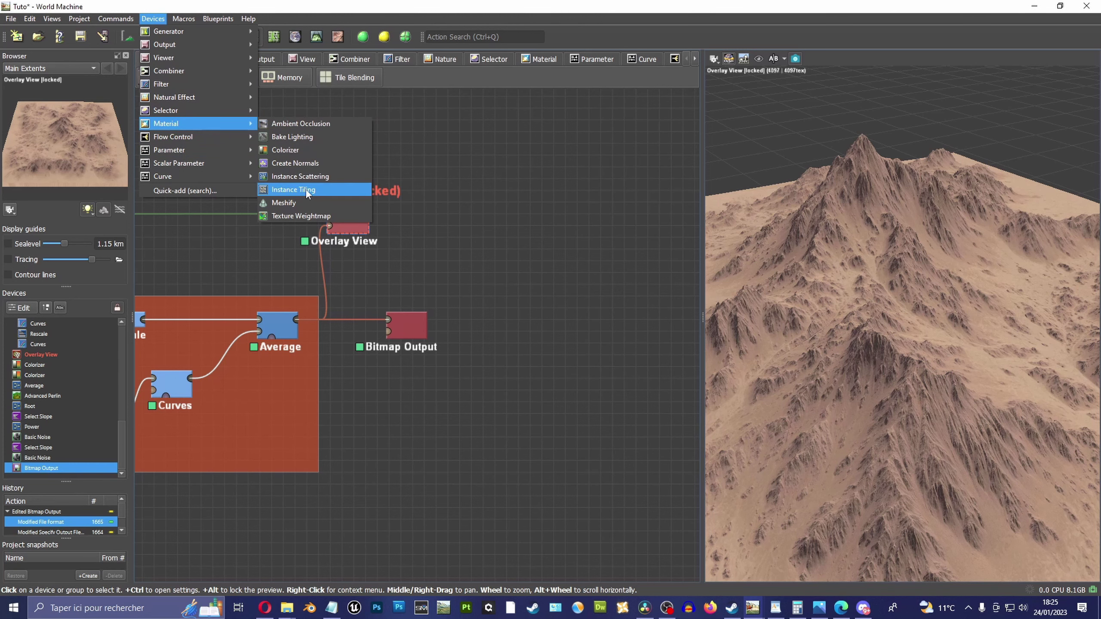
click(304, 163)
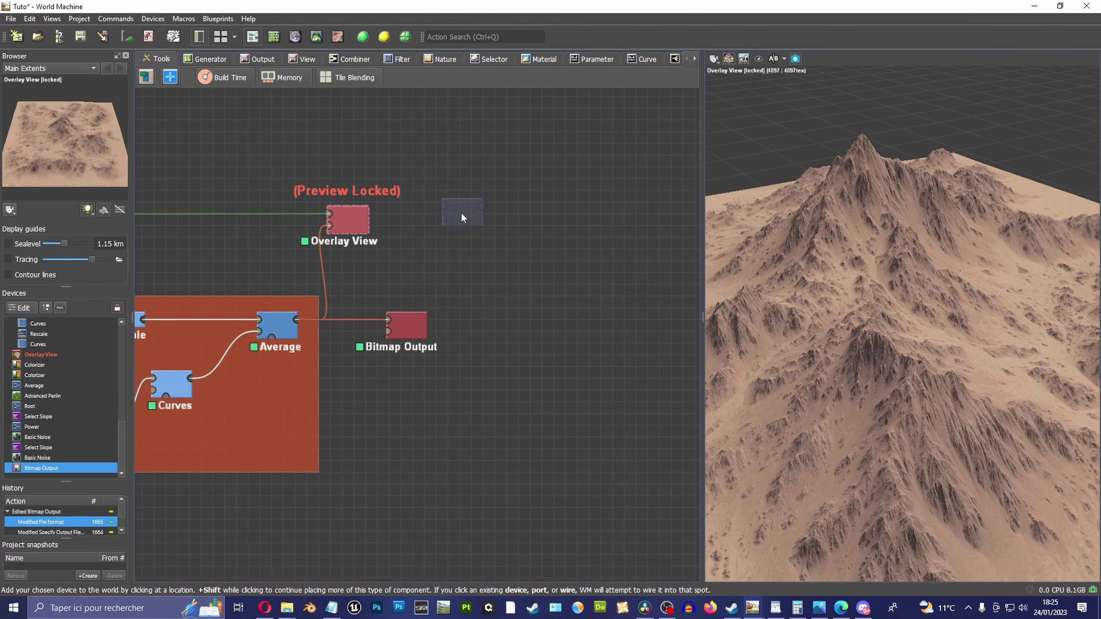
click(461, 211)
Move Create Normals near Erosion and feed Erosion's heightfield into it
alt+scroll(489, 193, left, 3)
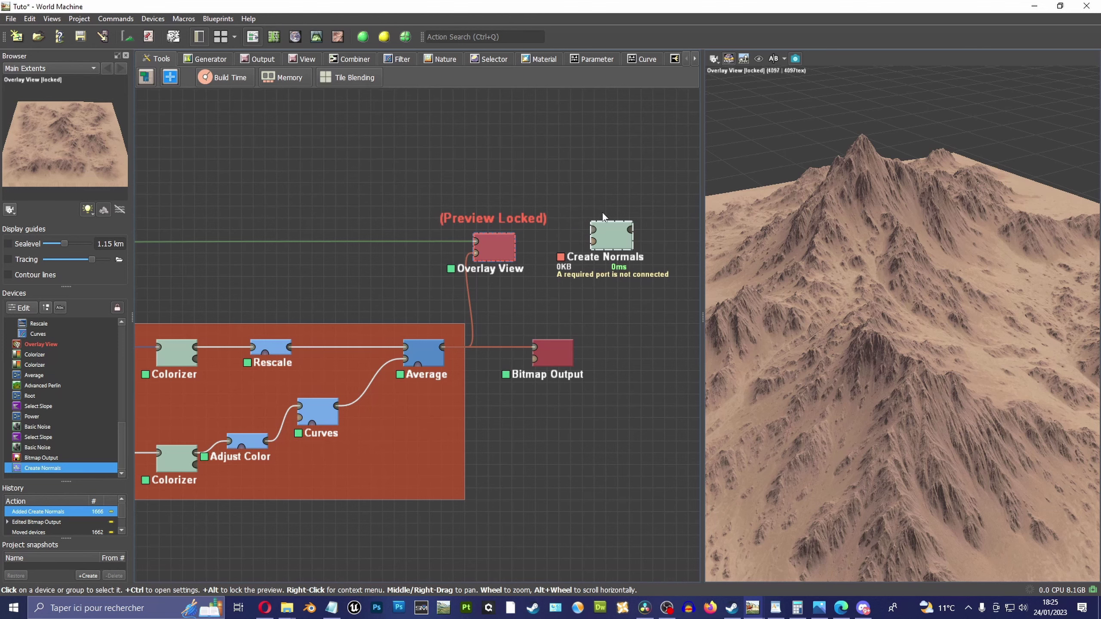
drag(607, 228, 406, 189)
alt+scroll(504, 216, left, 5)
alt+scroll(607, 219, left, 1)
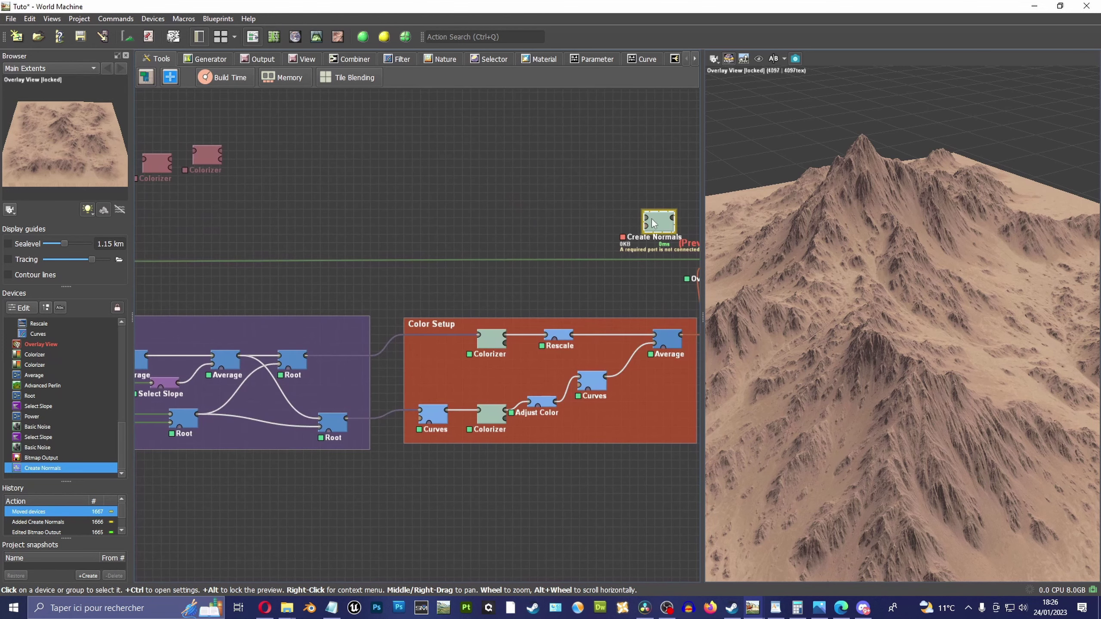
drag(653, 223, 373, 221)
middle_drag(235, 208, 580, 247)
mouse_move(693, 244)
mouse_down()
mouse_move(504, 276)
mouse_move(385, 266)
mouse_up()
scroll(342, 253, up, 3)
scroll(340, 256, up, 2)
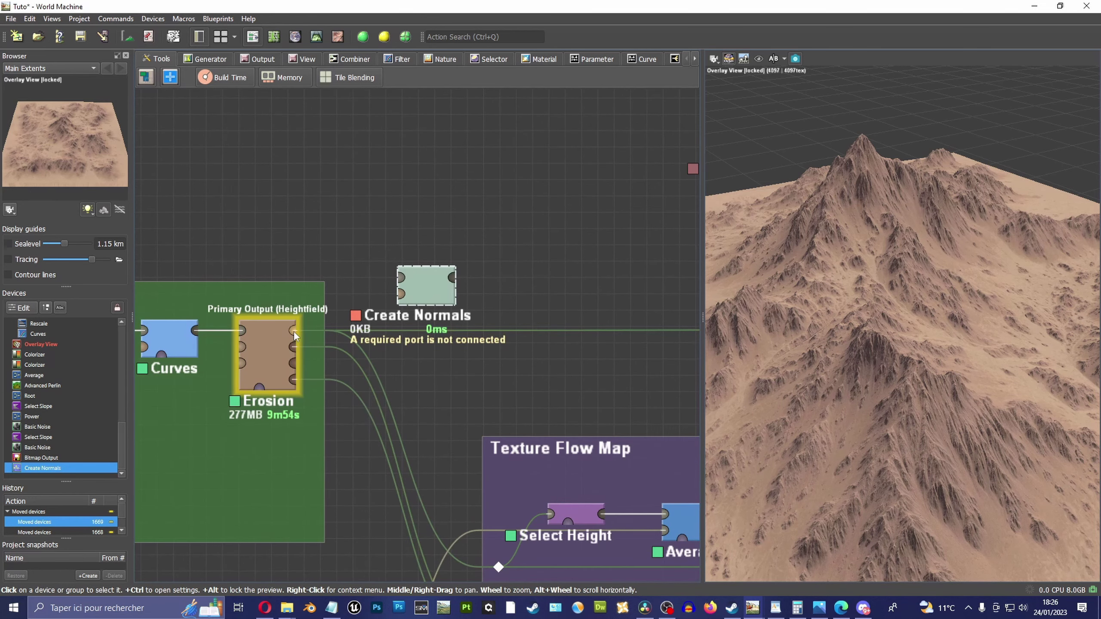
drag(294, 332, 372, 298)
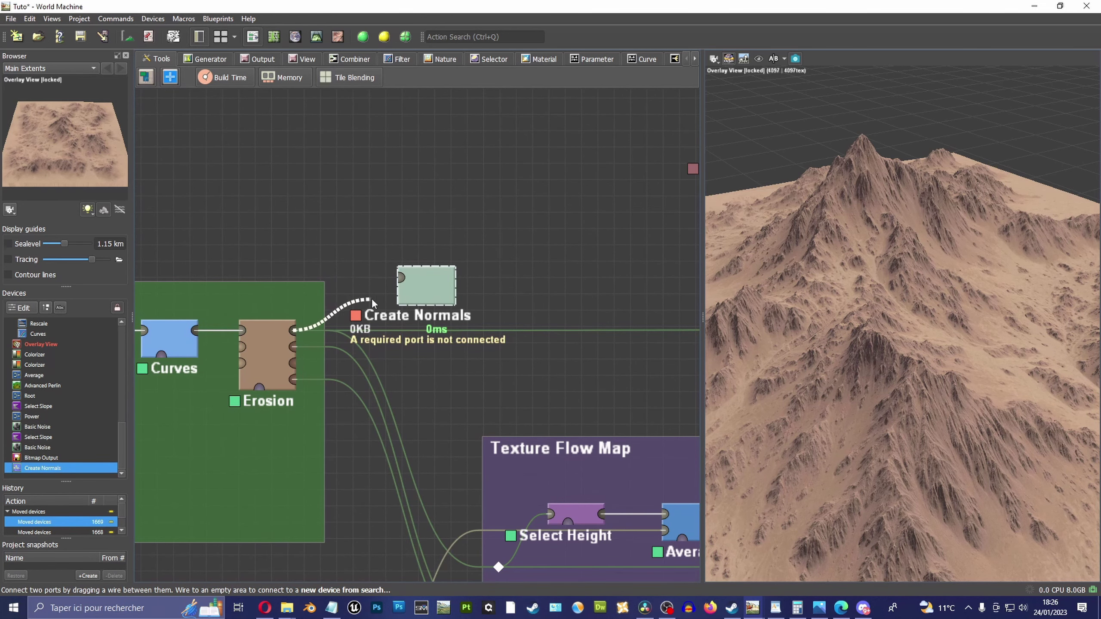
scroll(495, 223, down, 2)
mouse_move(372, 299)
mouse_down()
mouse_move(401, 277)
mouse_move(594, 265)
mouse_up()
scroll(594, 265, down, 2)
Lock the preview on Create Normals, place it above Overlay View, and orbit the normal map
alt+click(342, 275)
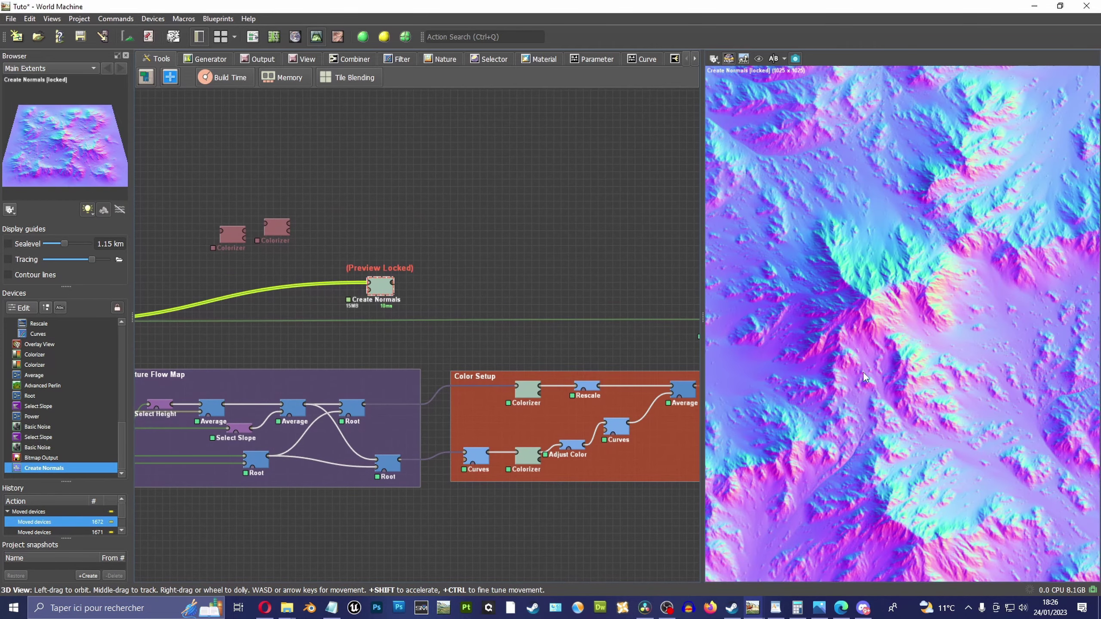
drag(863, 377, 872, 343)
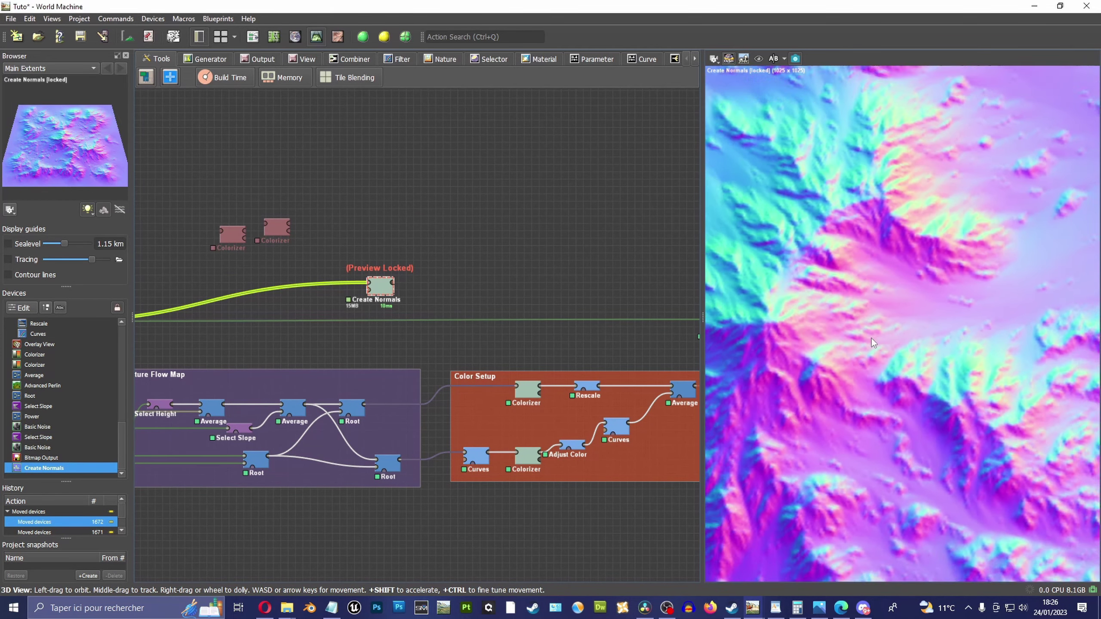
scroll(477, 282, down, 2)
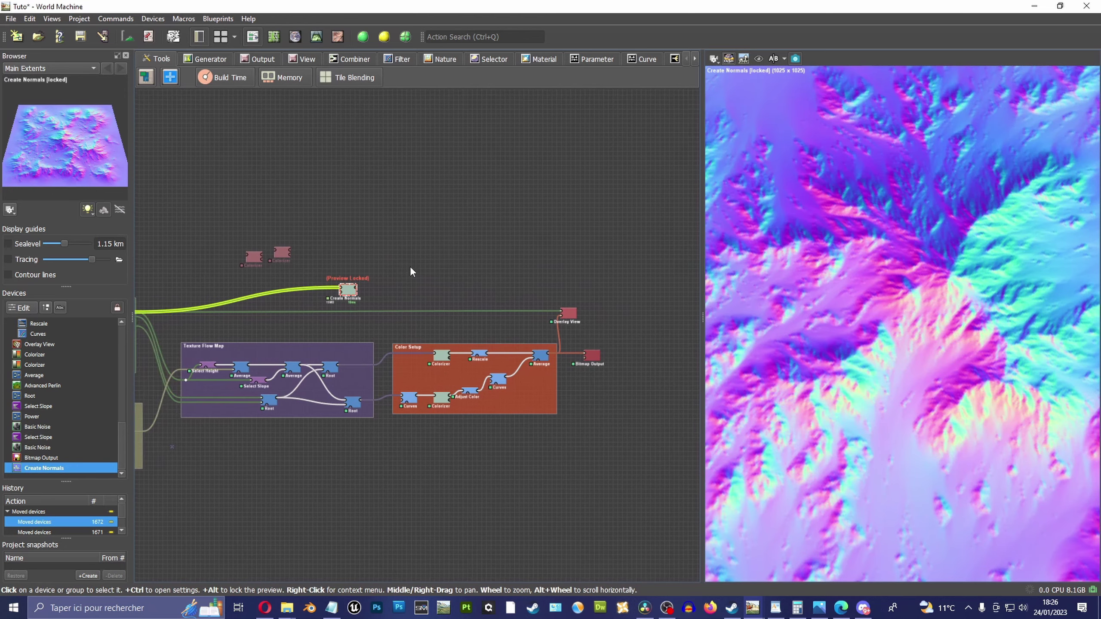
middle_drag(410, 268, 373, 275)
drag(310, 305, 558, 308)
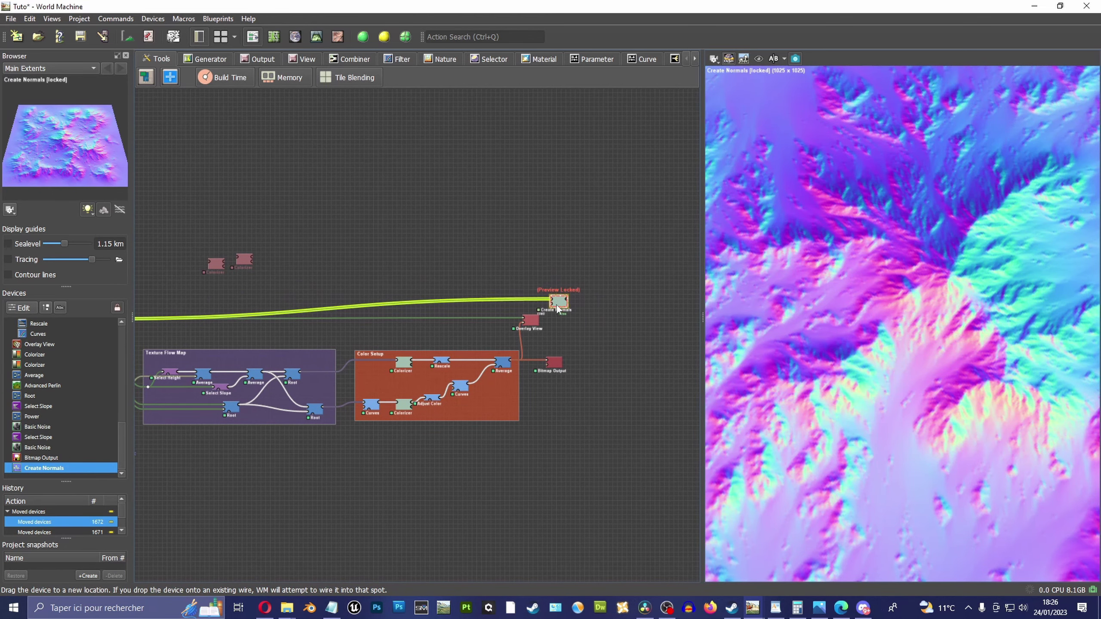
scroll(559, 309, up, 5)
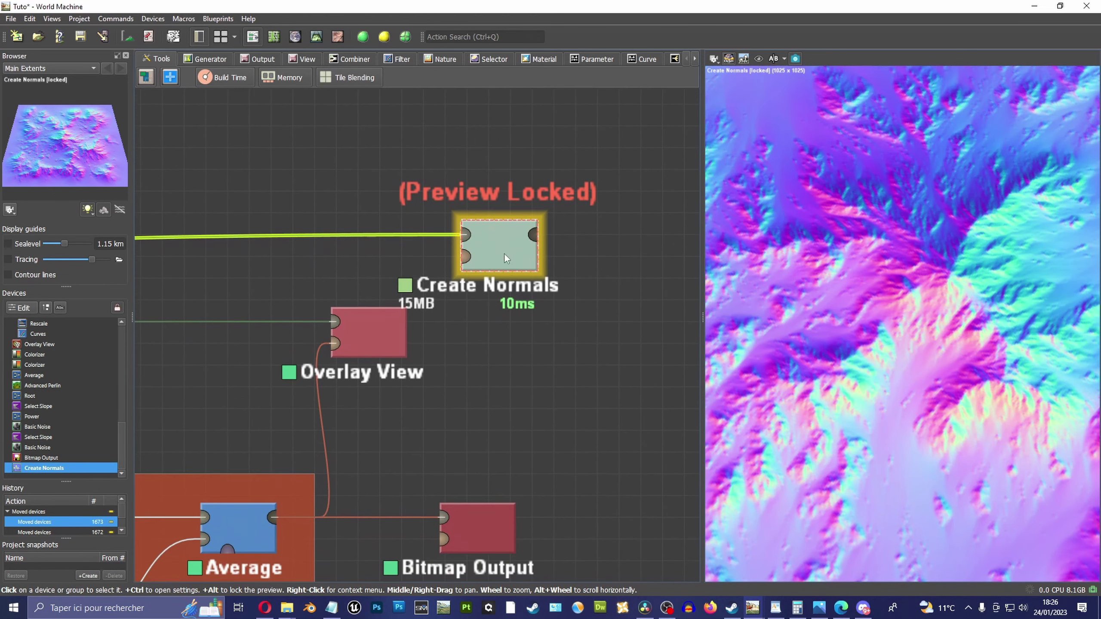
drag(504, 252, 259, 227)
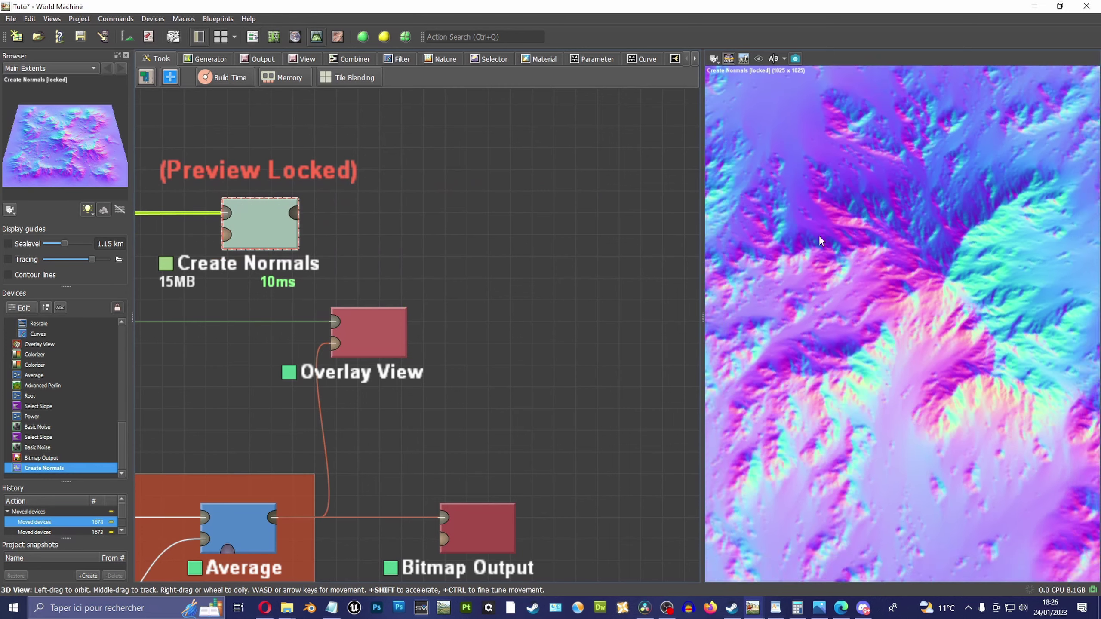
drag(820, 241, 852, 296)
mouse_move(861, 328)
mouse_down()
mouse_move(905, 286)
mouse_move(845, 317)
mouse_move(915, 377)
mouse_move(907, 284)
mouse_move(1030, 279)
mouse_move(896, 290)
mouse_move(946, 306)
mouse_move(788, 307)
mouse_up()
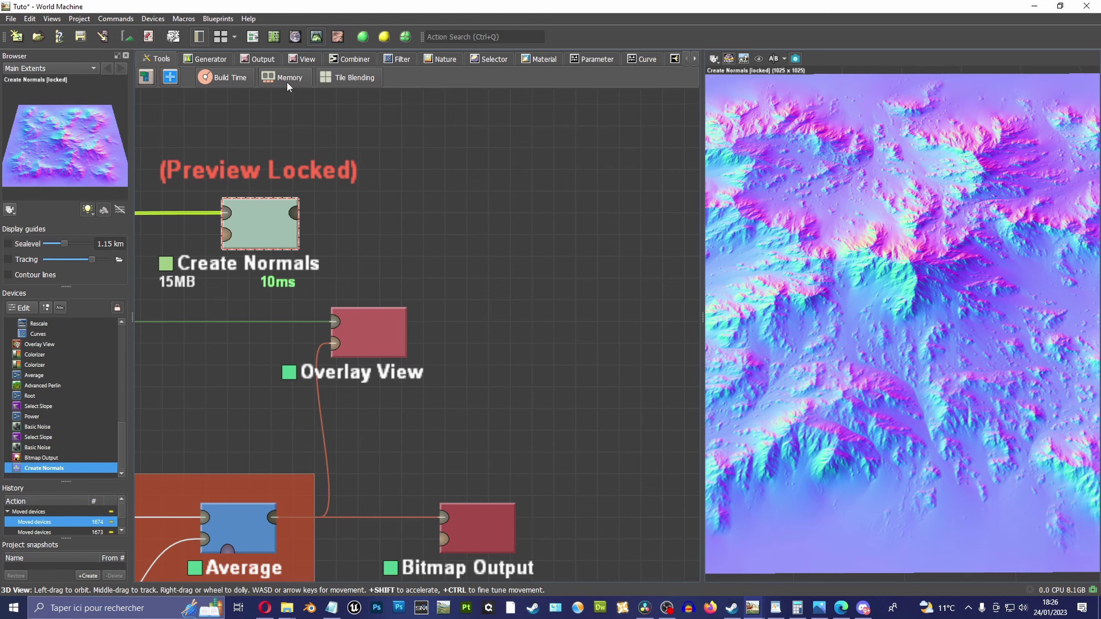
Add a second Bitmap Output fed by Create Normals and open its settings
click(152, 19)
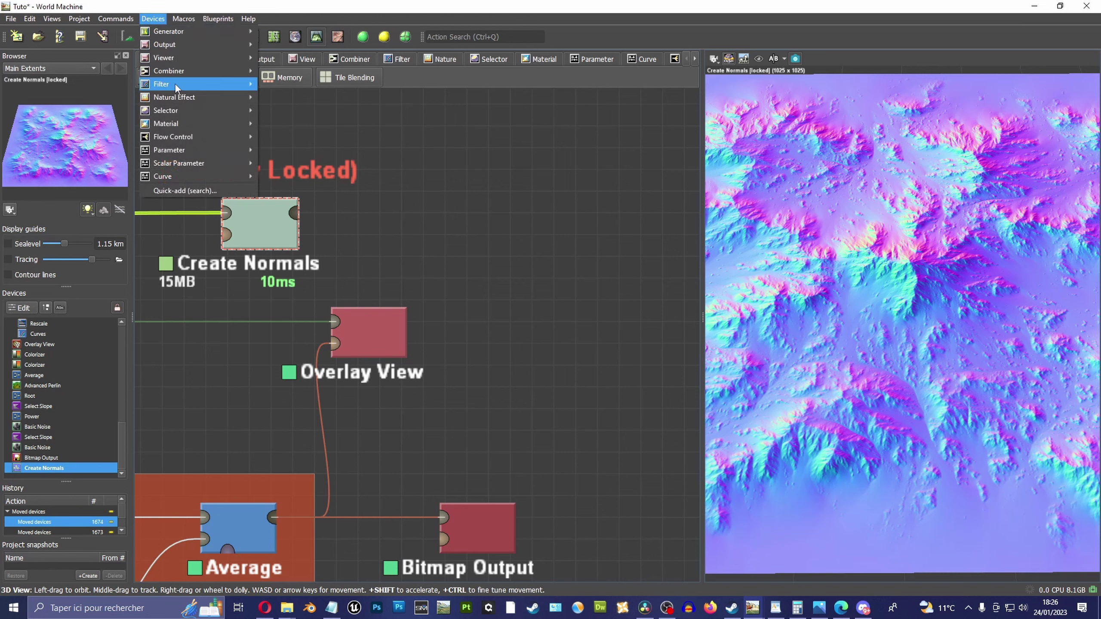
mouse_move(181, 46)
click(302, 45)
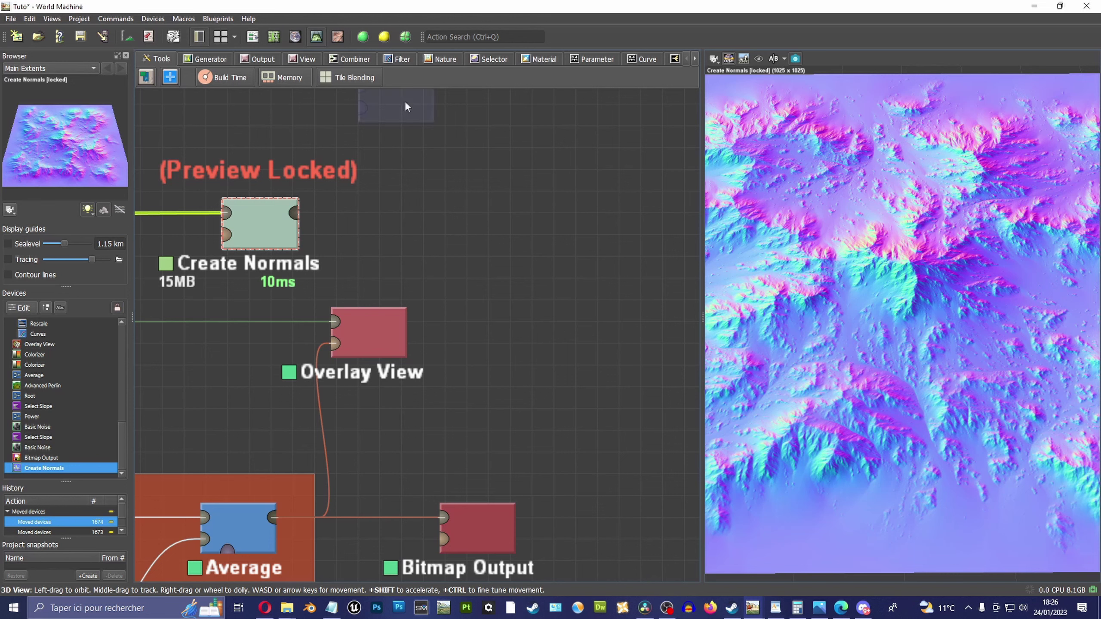
click(407, 208)
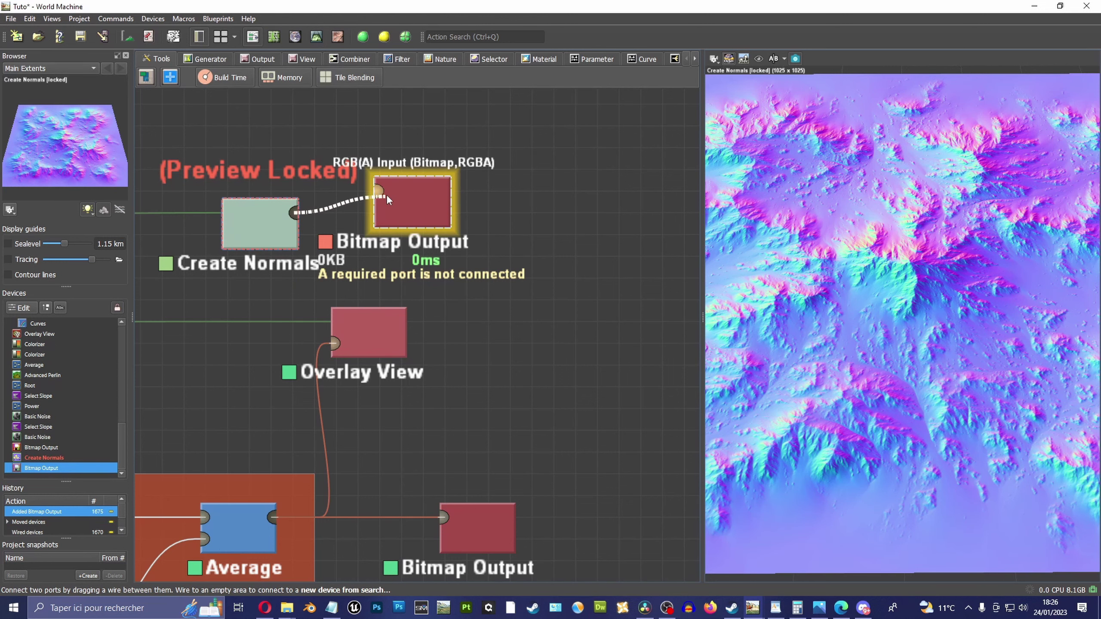
mouse_move(314, 213)
mouse_down()
mouse_move(379, 191)
mouse_move(416, 237)
mouse_up()
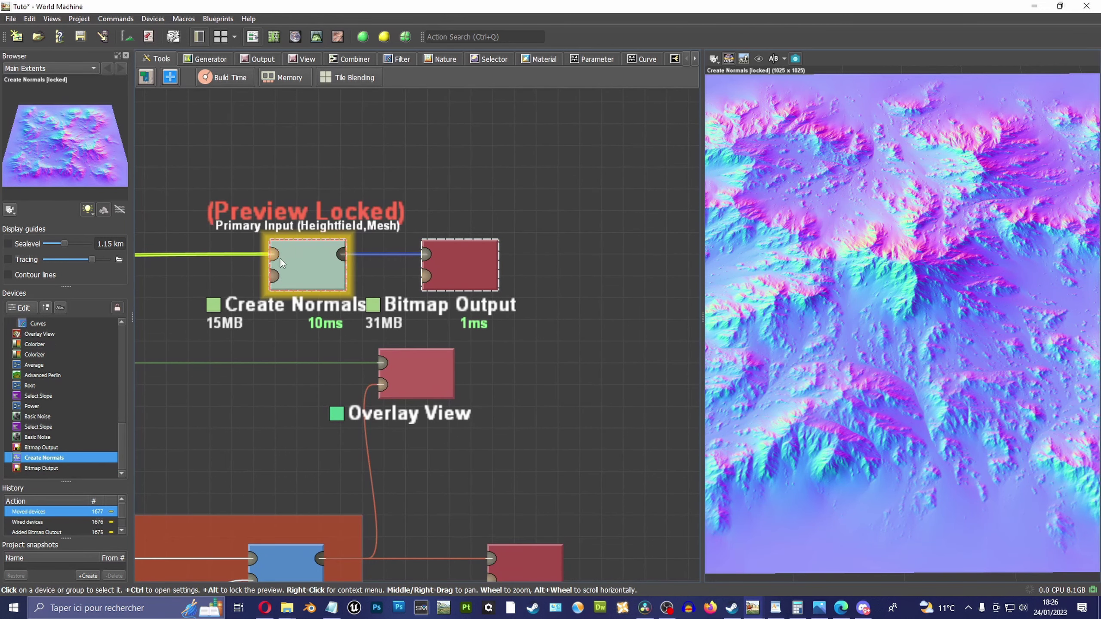
drag(280, 258, 303, 217)
scroll(466, 238, up, 2)
double_click(466, 238)
drag(642, 281, 614, 271)
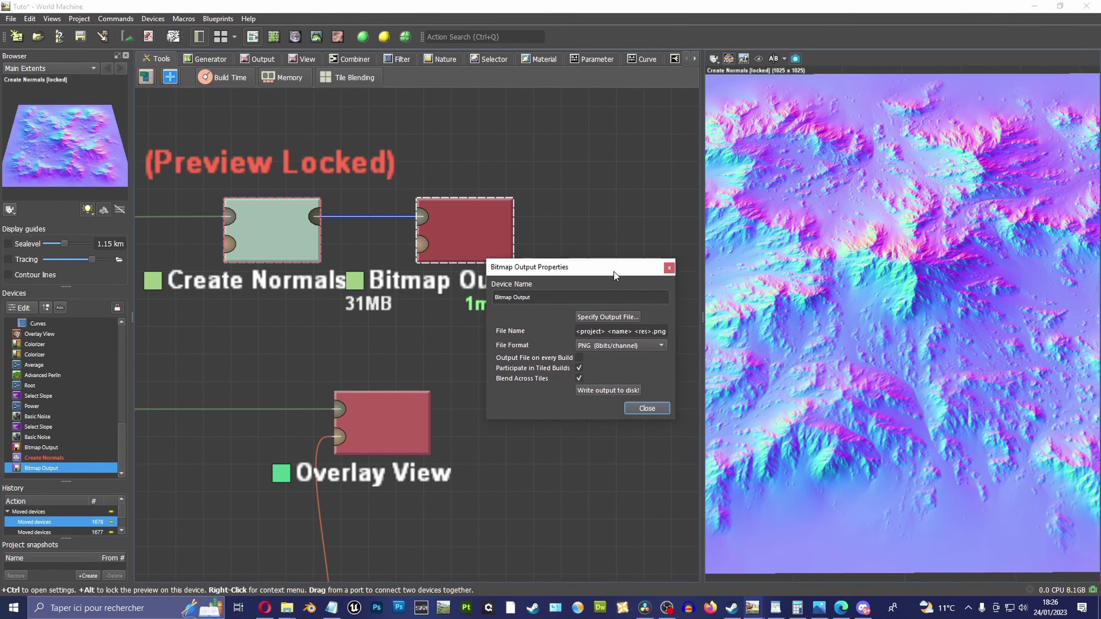
Set its output file to Mountain_Desert_01_NORMAL.png in the Export folder
click(618, 319)
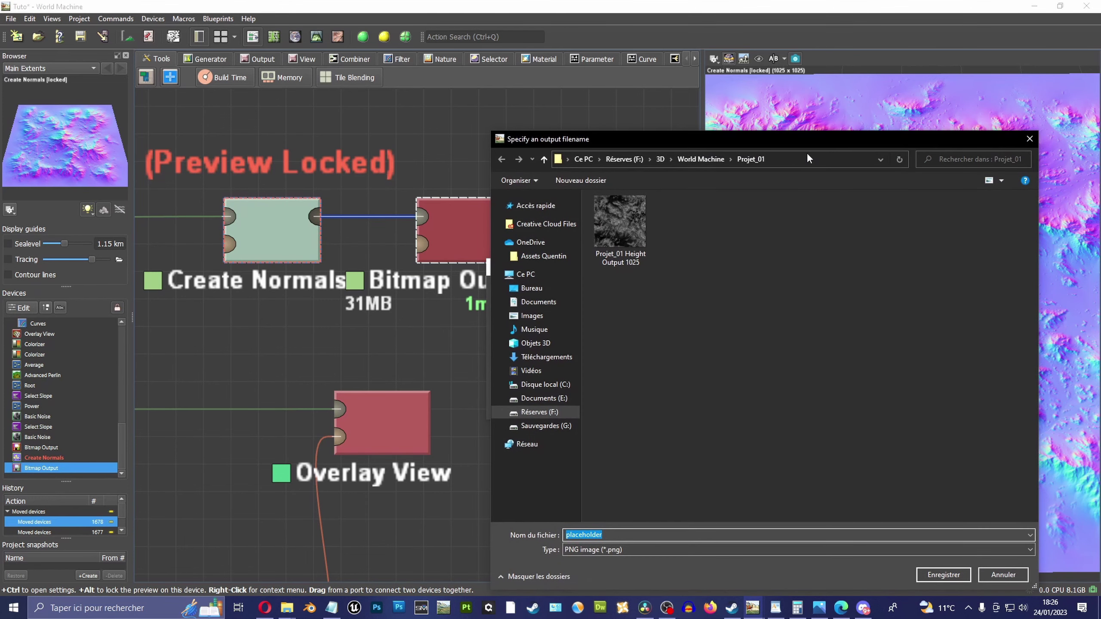
click(787, 159)
text(F:\Video\Youtube\Tuto_12\Export)
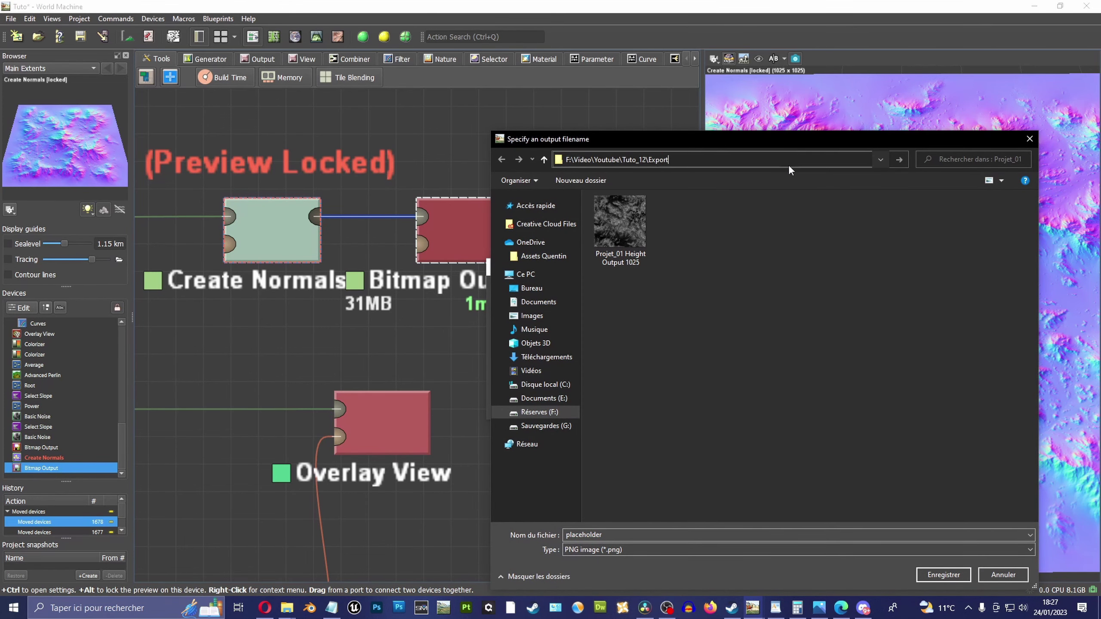
key(Return)
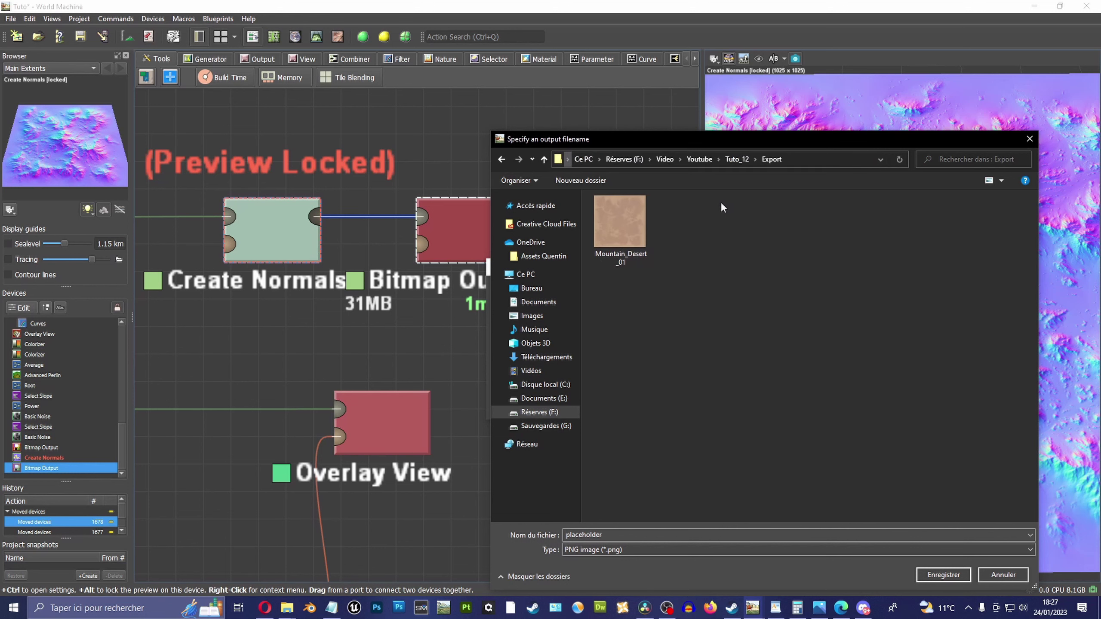
click(635, 262)
click(650, 537)
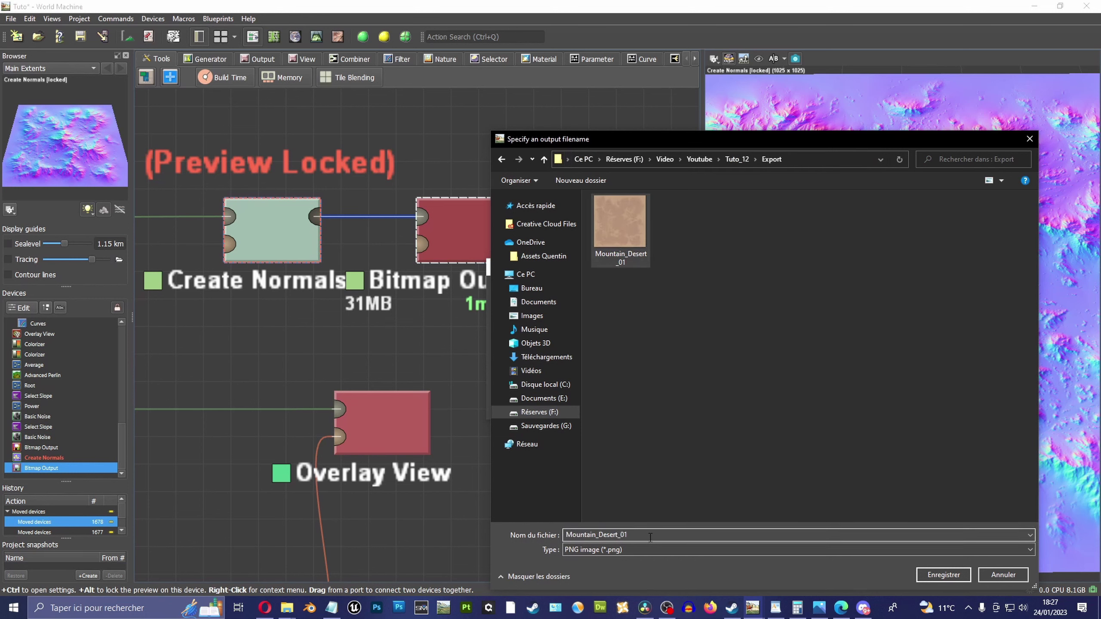
text(_NORMAL)
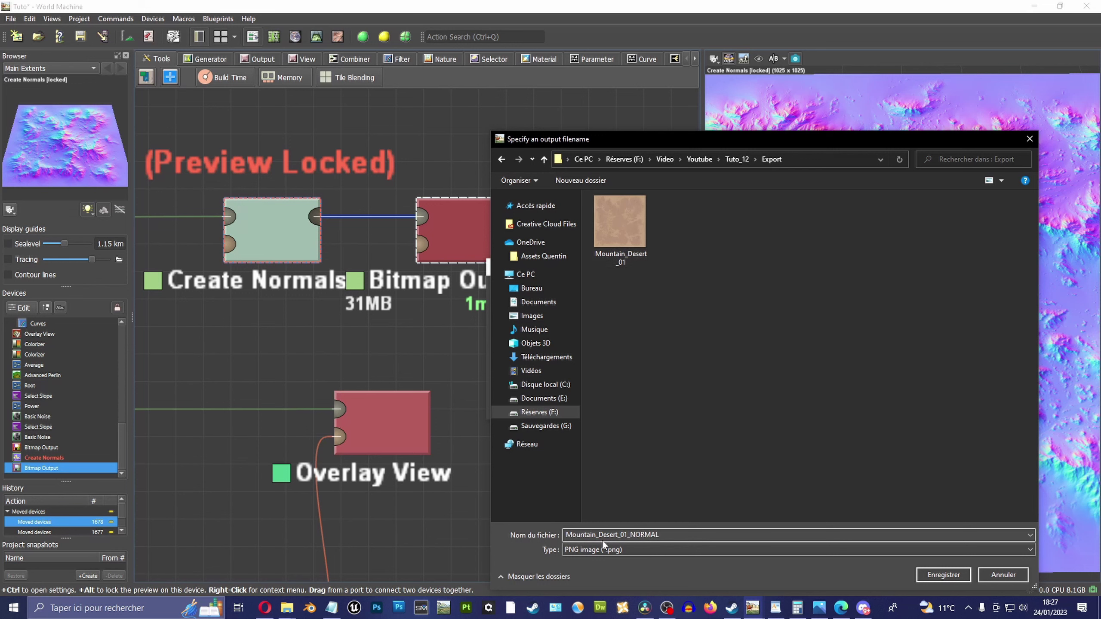
click(917, 577)
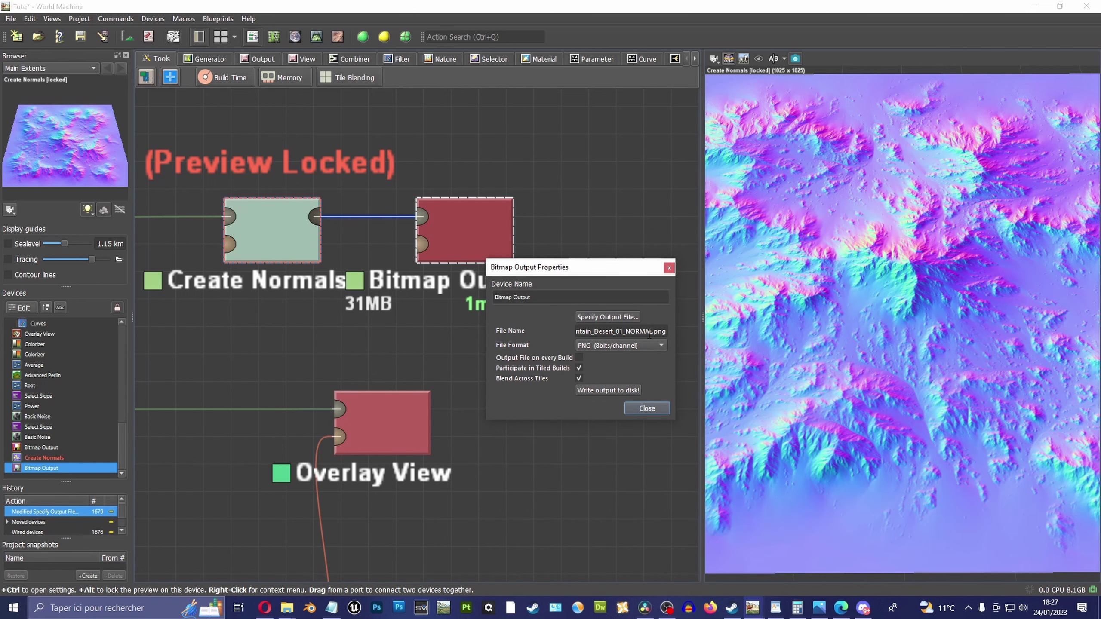
Write the normal map to disk at final resolution and bring the Export folder forward
click(613, 390)
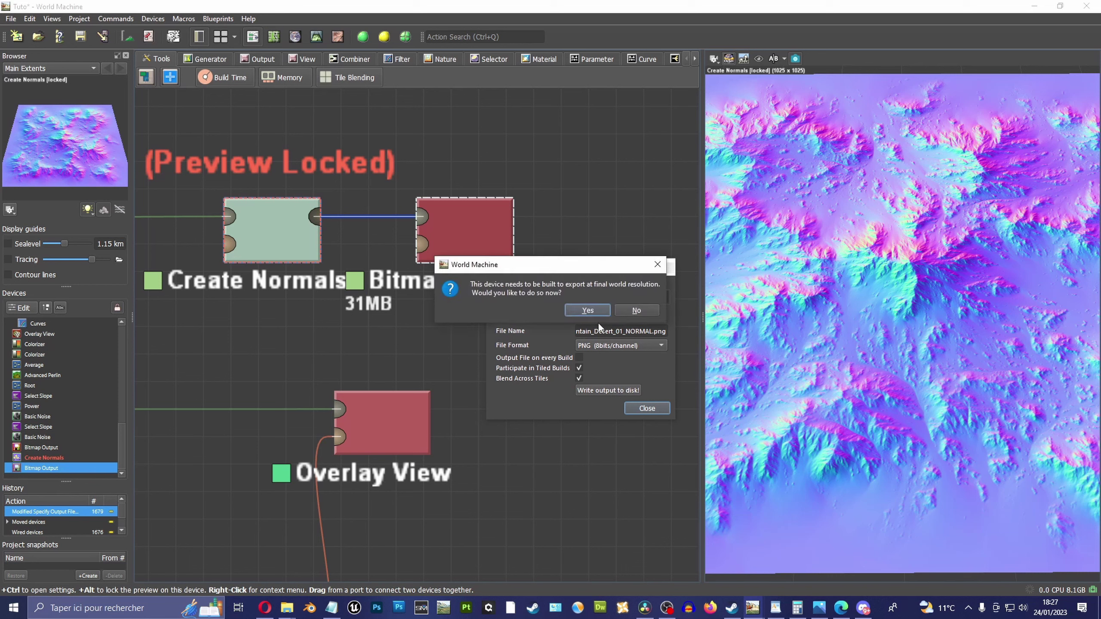
click(586, 313)
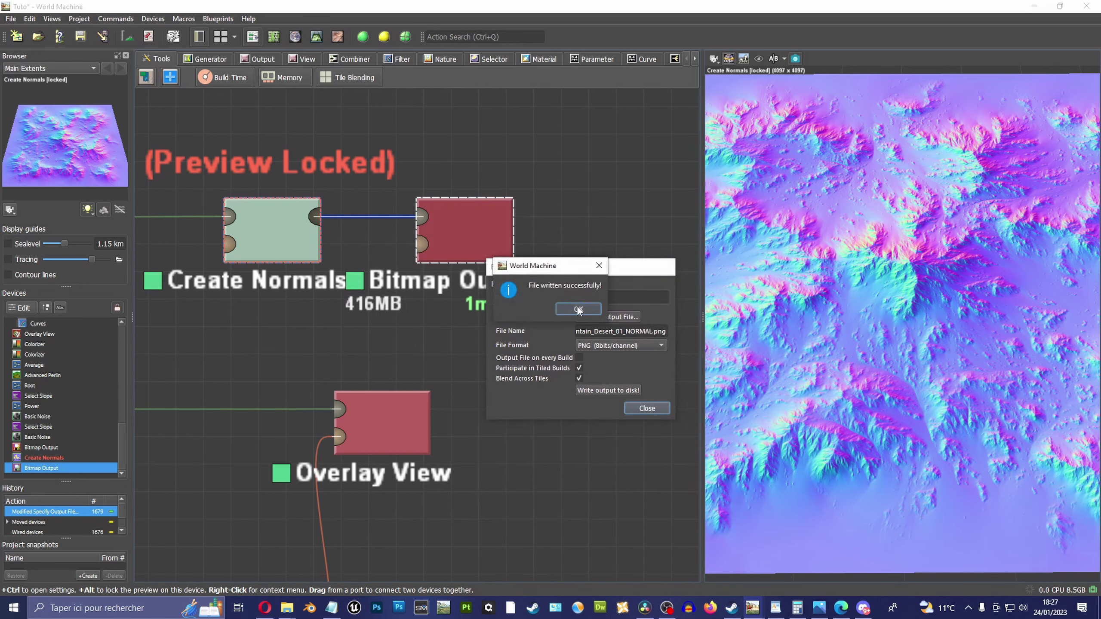
click(579, 308)
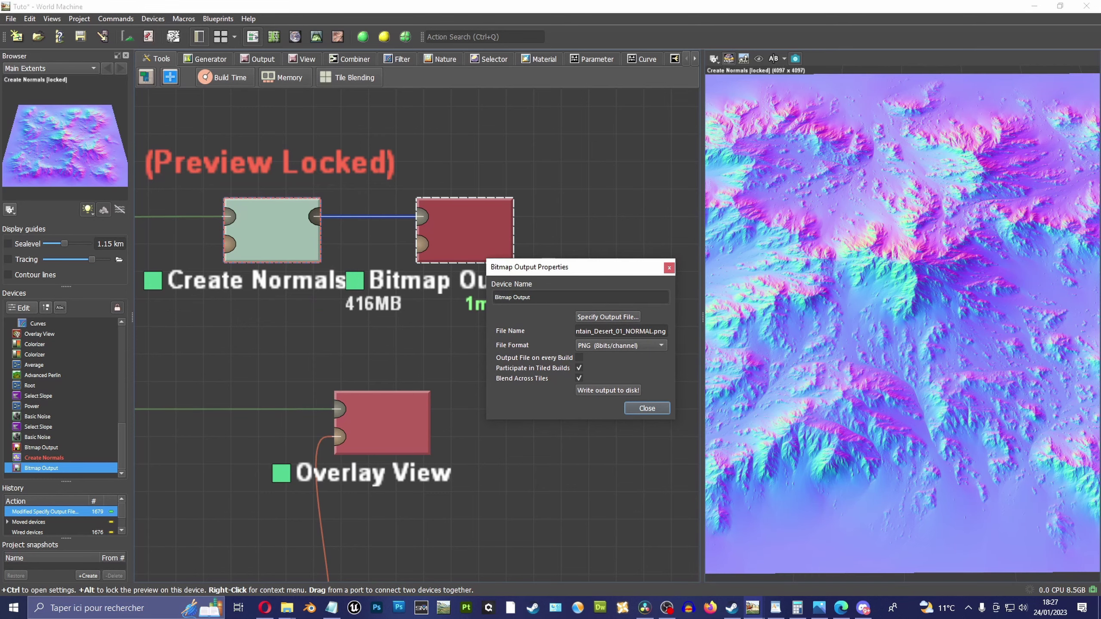
click(287, 608)
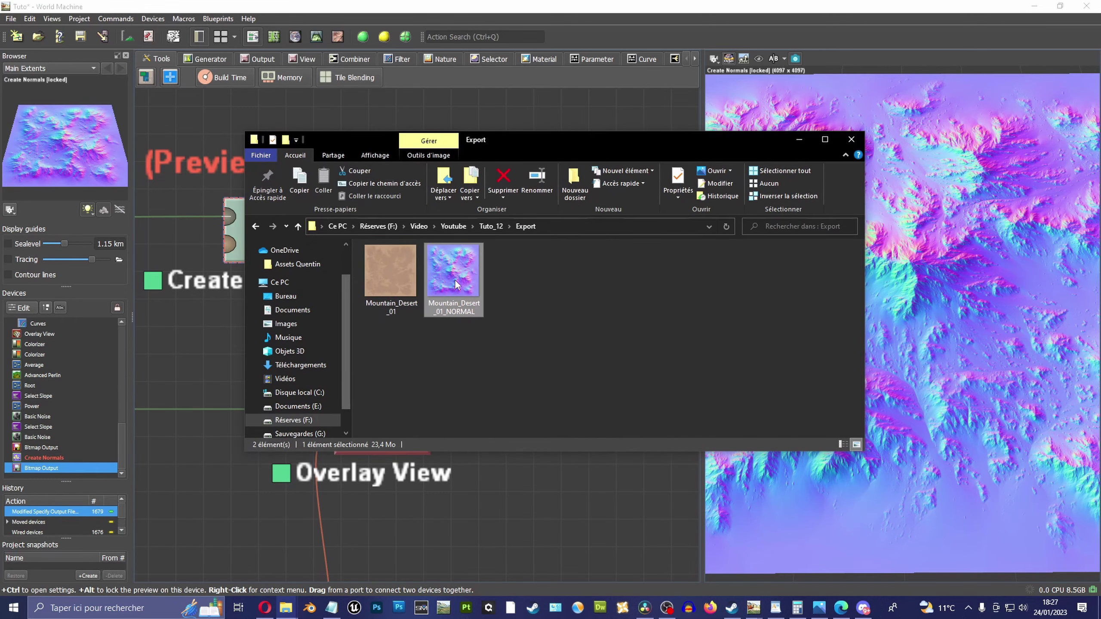
double_click(456, 285)
scroll(600, 253, up, 3)
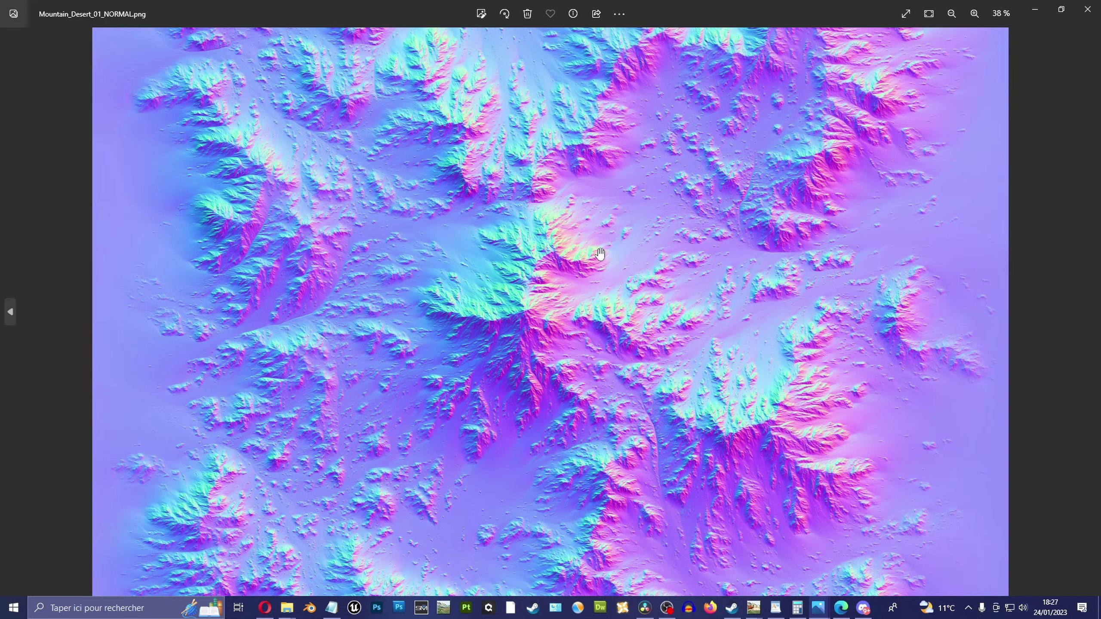
scroll(600, 253, up, 1)
scroll(594, 260, up, 1)
scroll(586, 271, up, 1)
scroll(578, 281, up, 1)
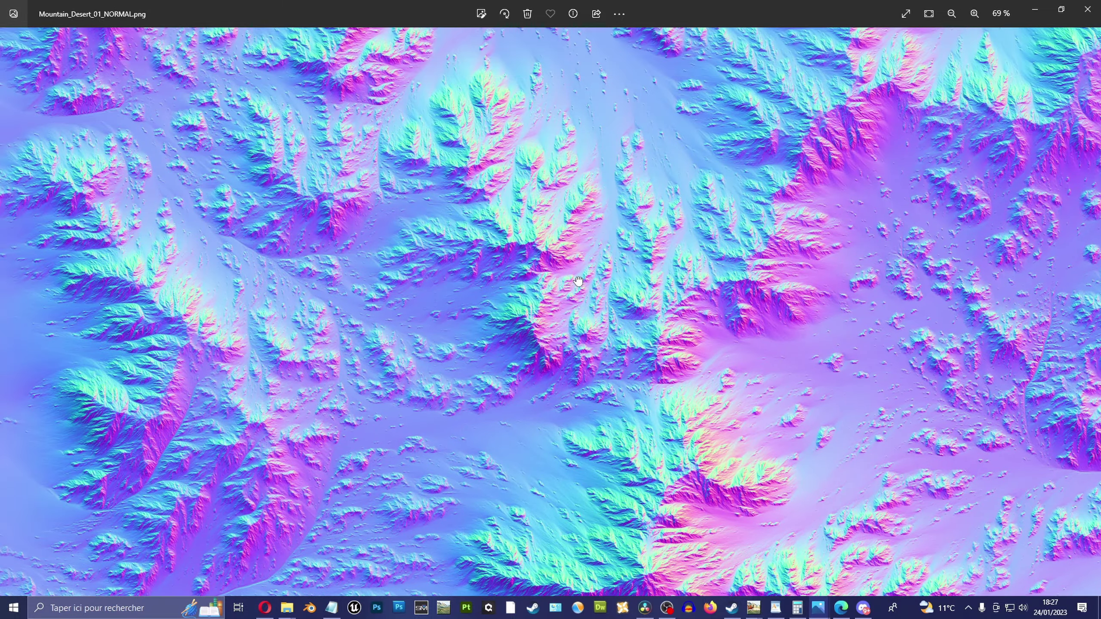
drag(578, 281, 612, 243)
scroll(611, 243, up, 1)
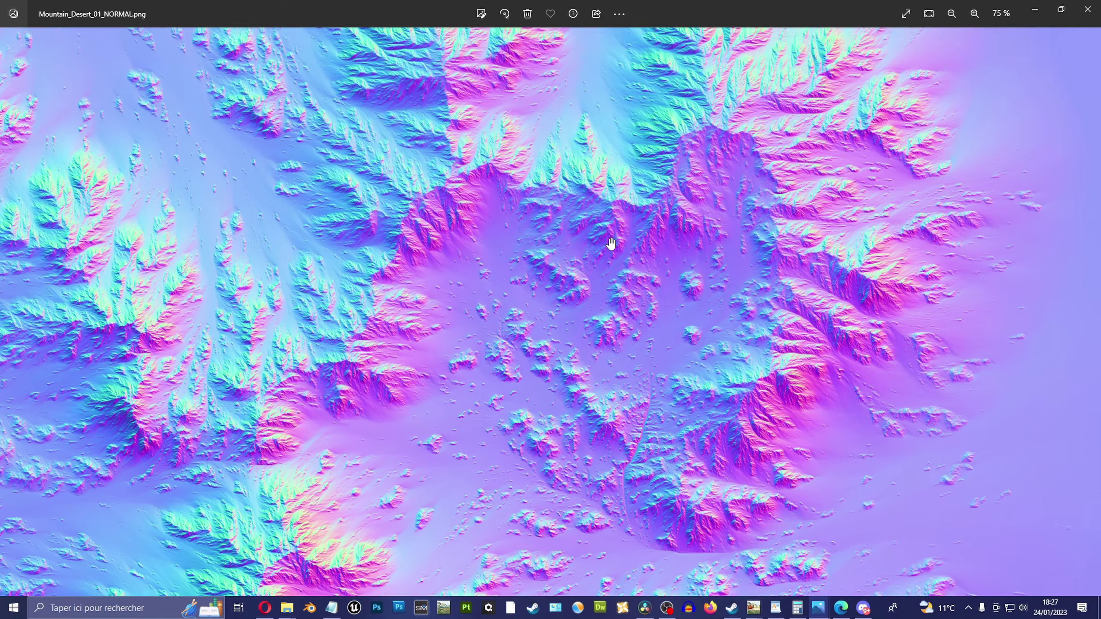
scroll(611, 243, up, 3)
scroll(634, 228, up, 2)
mouse_move(521, 166)
mouse_down()
mouse_move(538, 221)
mouse_move(521, 239)
mouse_move(555, 267)
mouse_move(651, 246)
mouse_up()
scroll(521, 239, down, 4)
scroll(491, 273, up, 1)
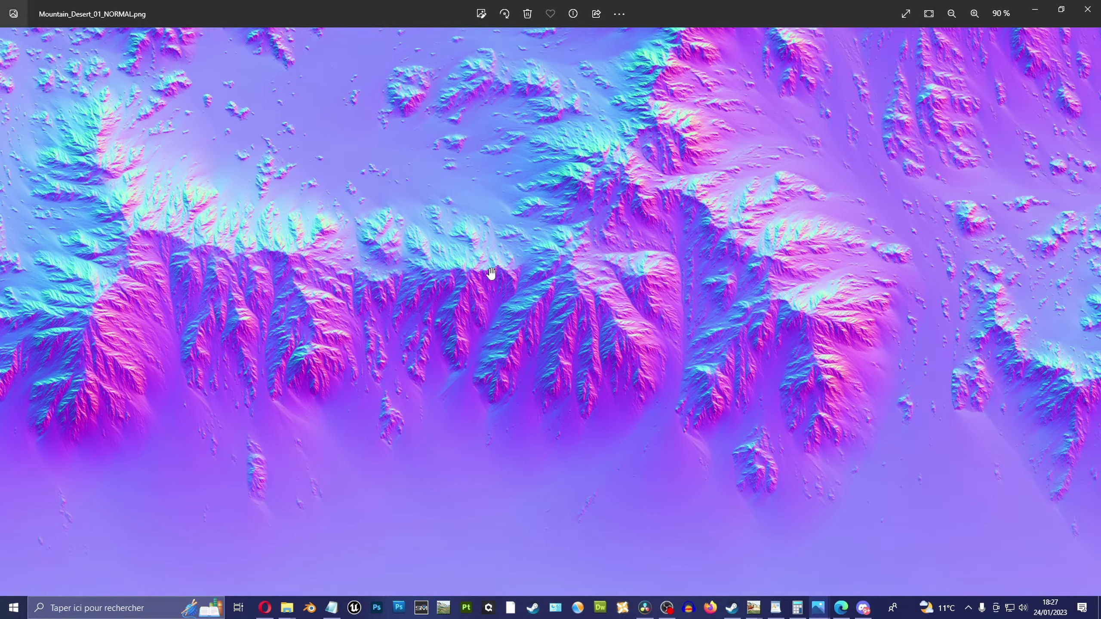
mouse_move(491, 274)
mouse_down()
mouse_move(629, 290)
mouse_move(584, 331)
mouse_move(535, 182)
mouse_move(563, 277)
mouse_up()
click(967, 17)
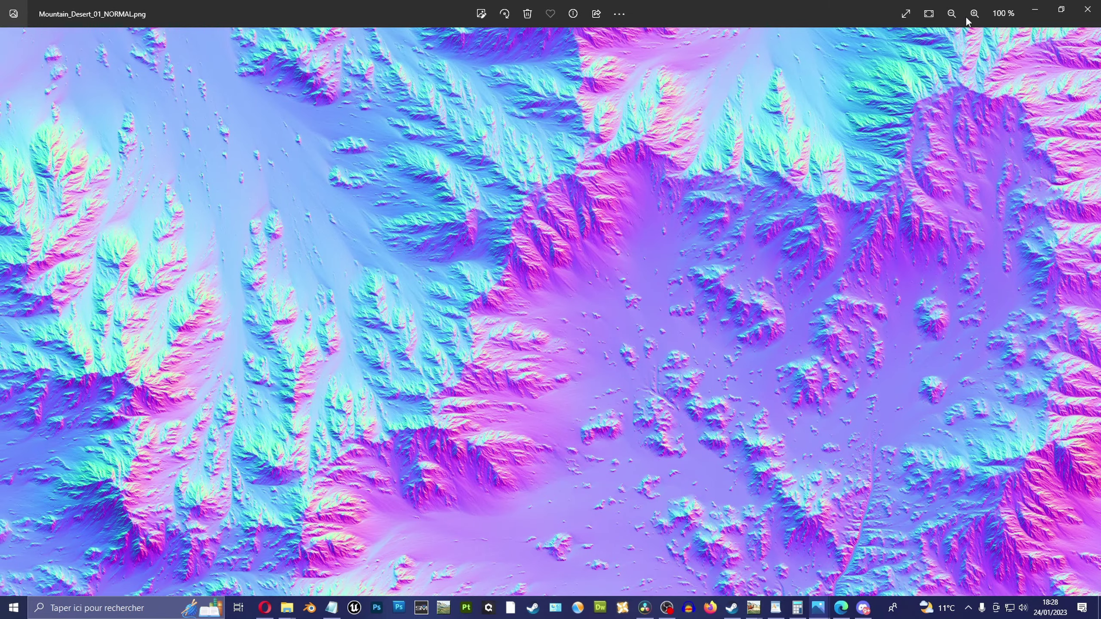
click(1087, 9)
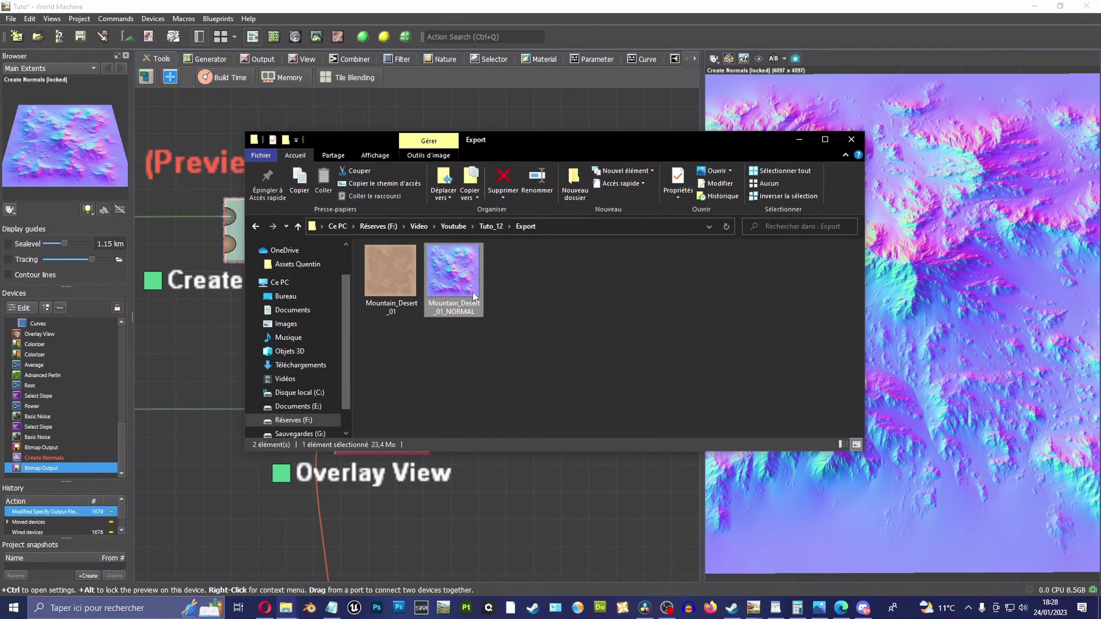
Append _COLOR to the Mountain_Desert_01 file name, then bring World Machine forward
double_click(390, 280)
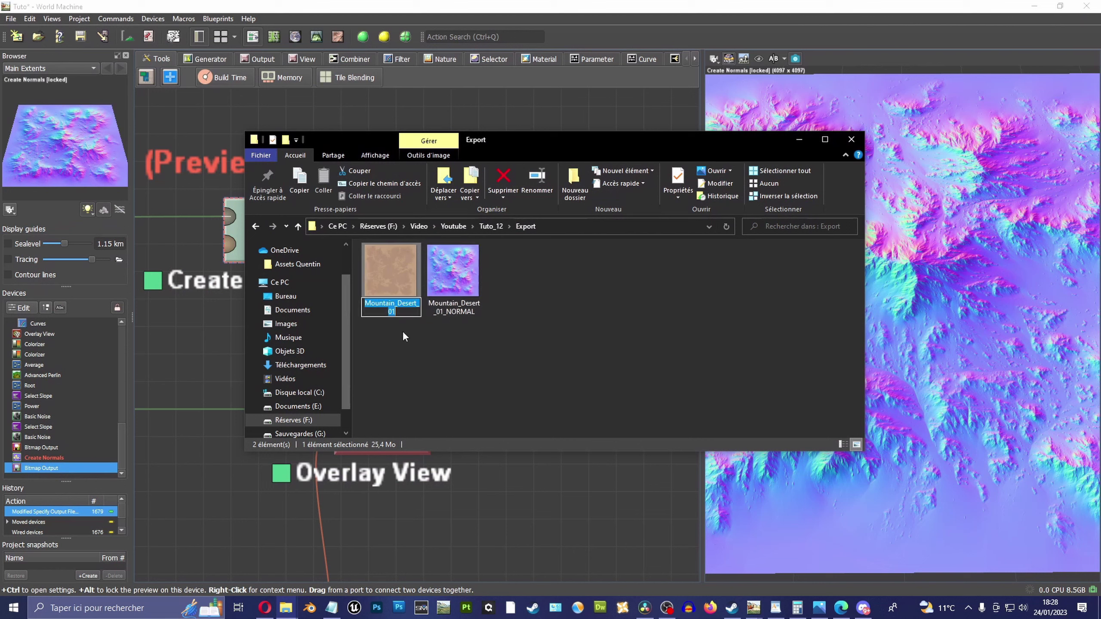
click(406, 309)
text(_COLOR)
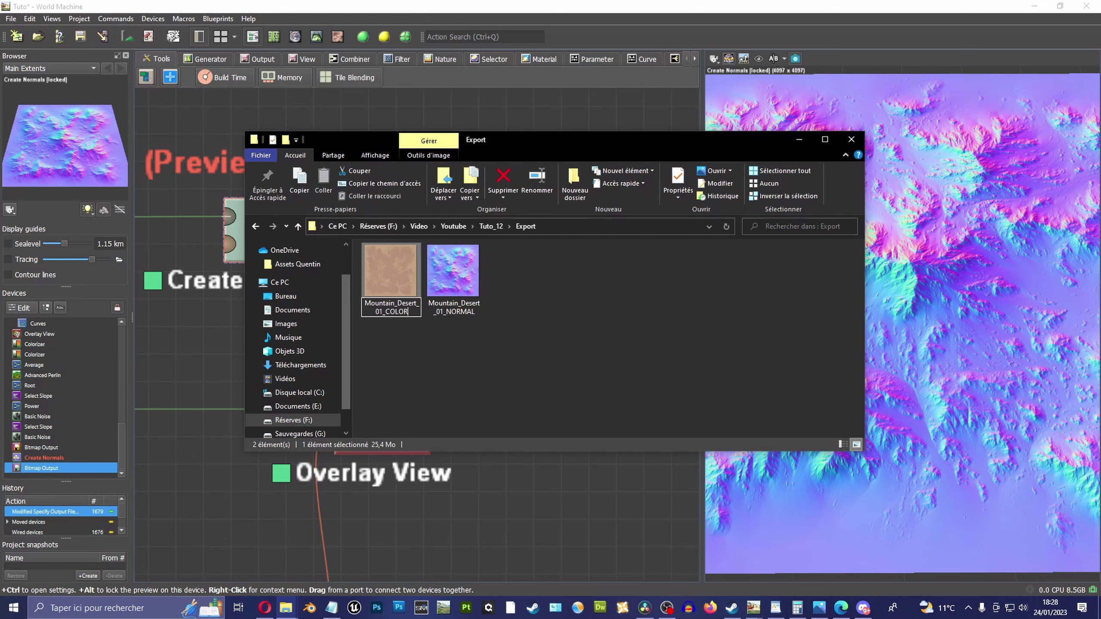
click(626, 129)
scroll(613, 170, down, 3)
Close the Bitmap Output settings and pan the graph toward the Texture Flow Map
middle_drag(600, 169, 454, 174)
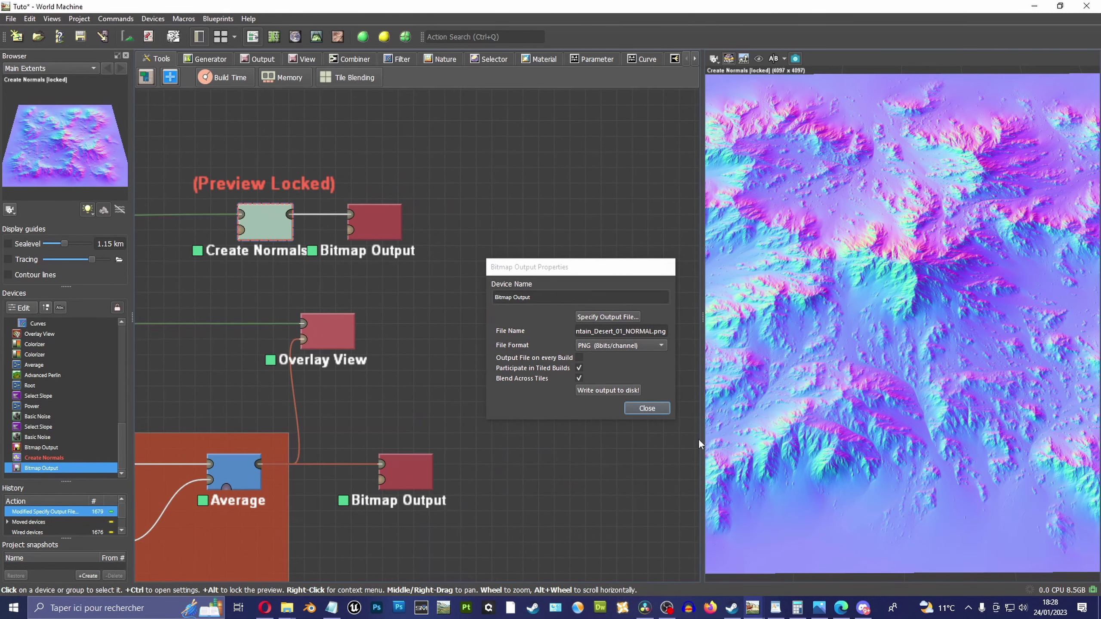
click(646, 409)
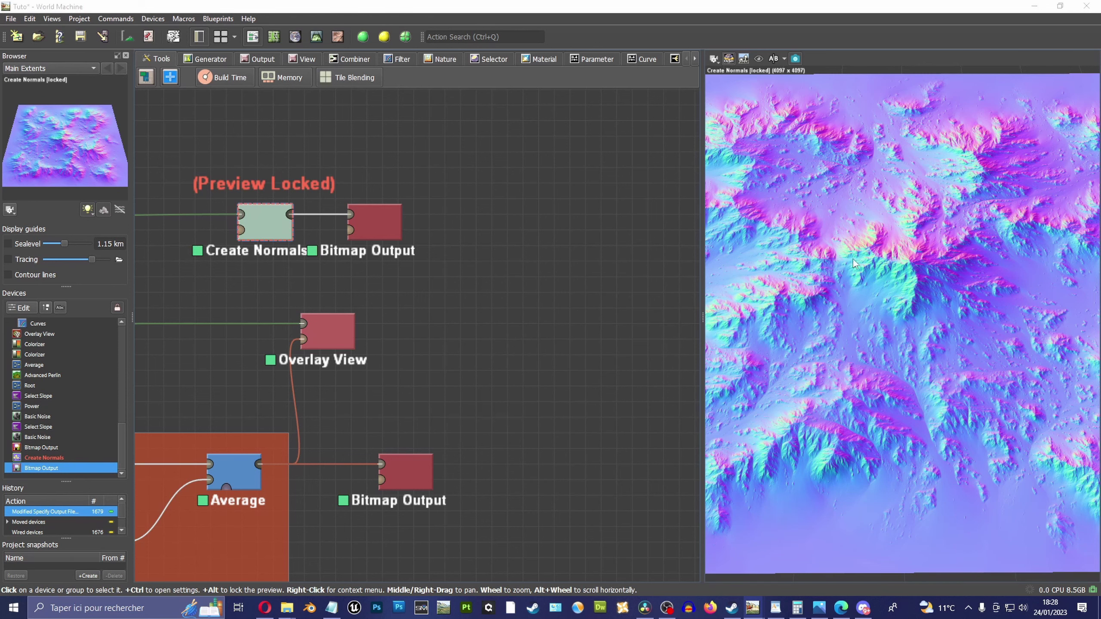
middle_drag(360, 102, 411, 183)
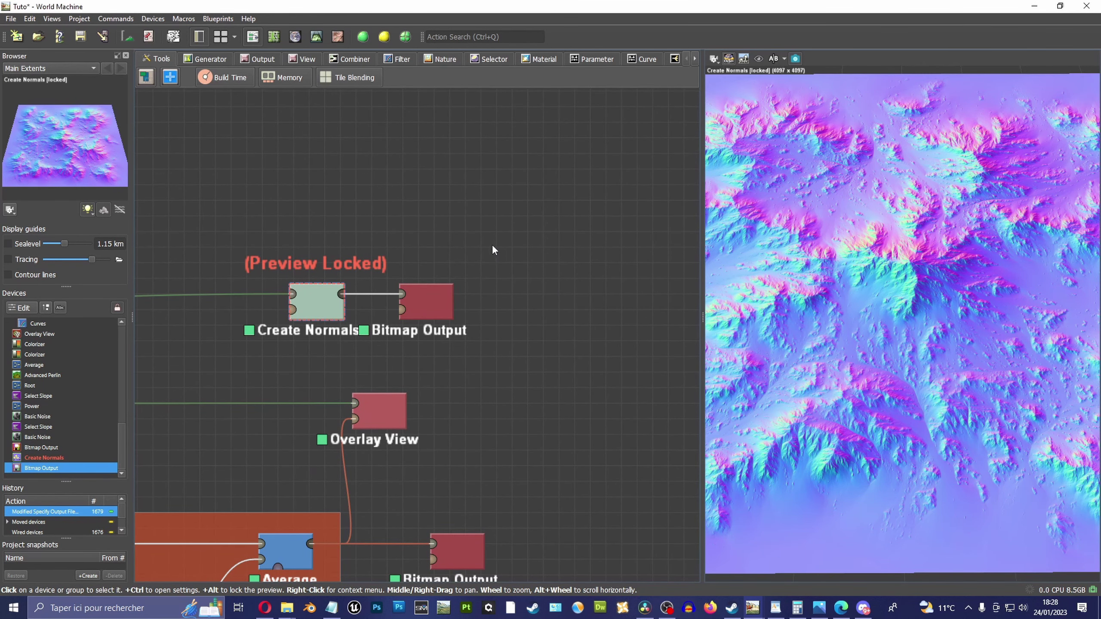
scroll(492, 245, down, 3)
middle_drag(243, 165, 496, 189)
scroll(443, 208, up, 1)
scroll(385, 235, up, 1)
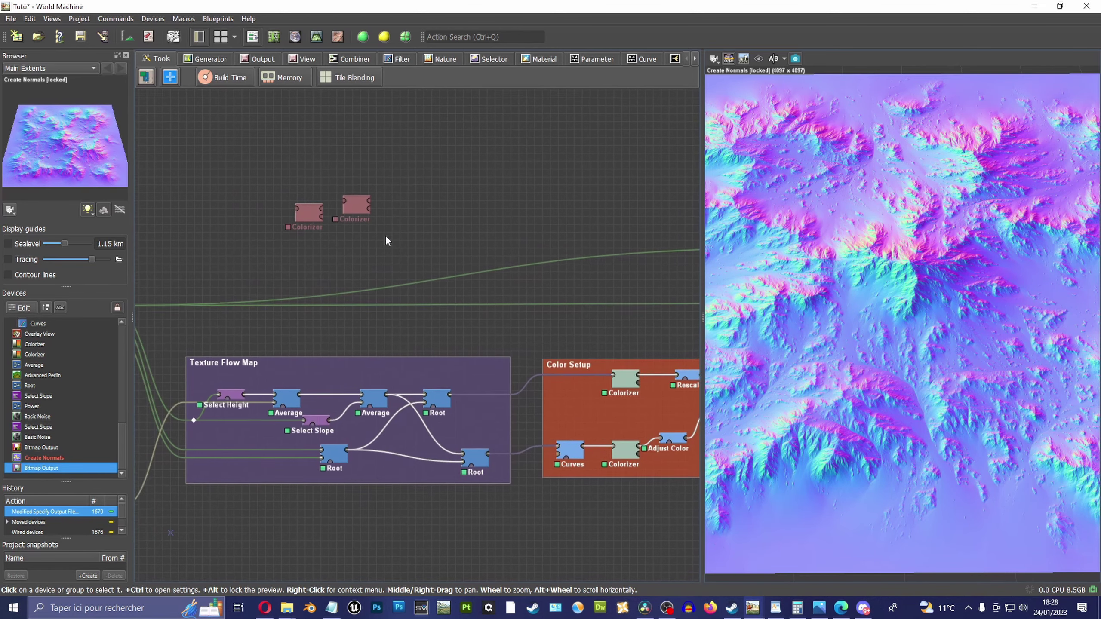
alt+scroll(393, 261, left, 5)
scroll(381, 278, up, 2)
scroll(394, 263, up, 1)
scroll(430, 322, up, 1)
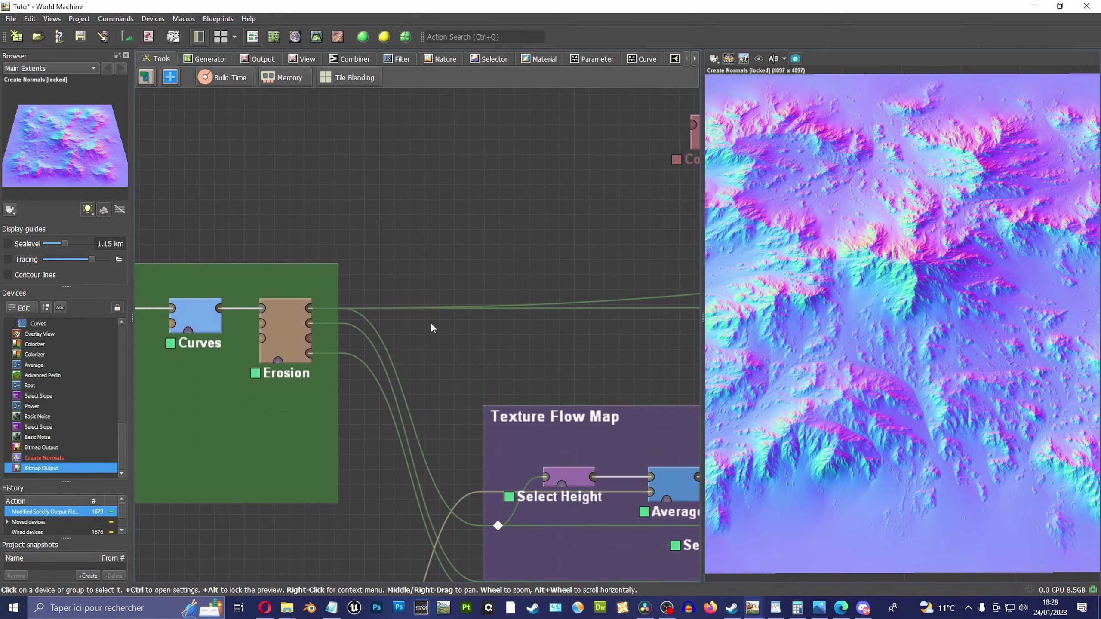
Add a Select Roughness device and wire Erosion's output into it
click(184, 19)
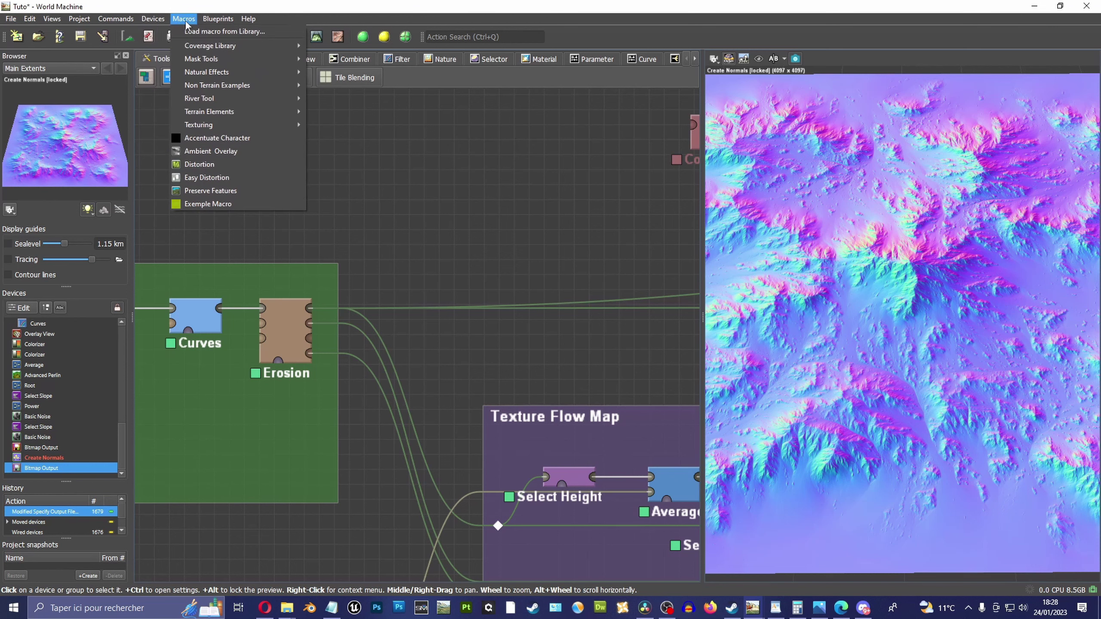
mouse_move(153, 19)
mouse_move(189, 114)
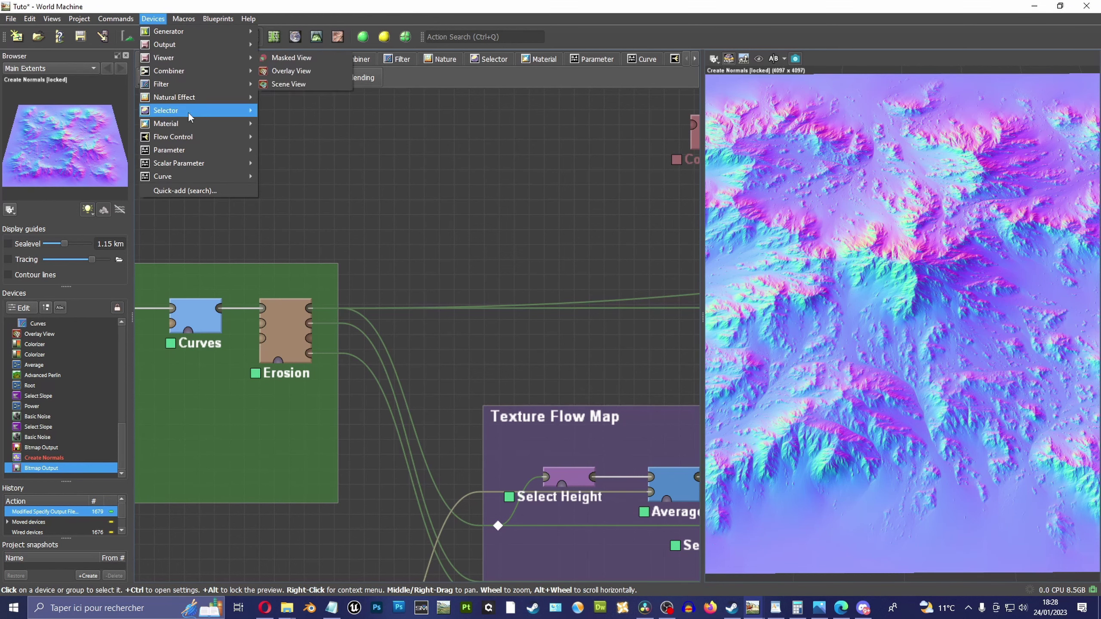
click(295, 163)
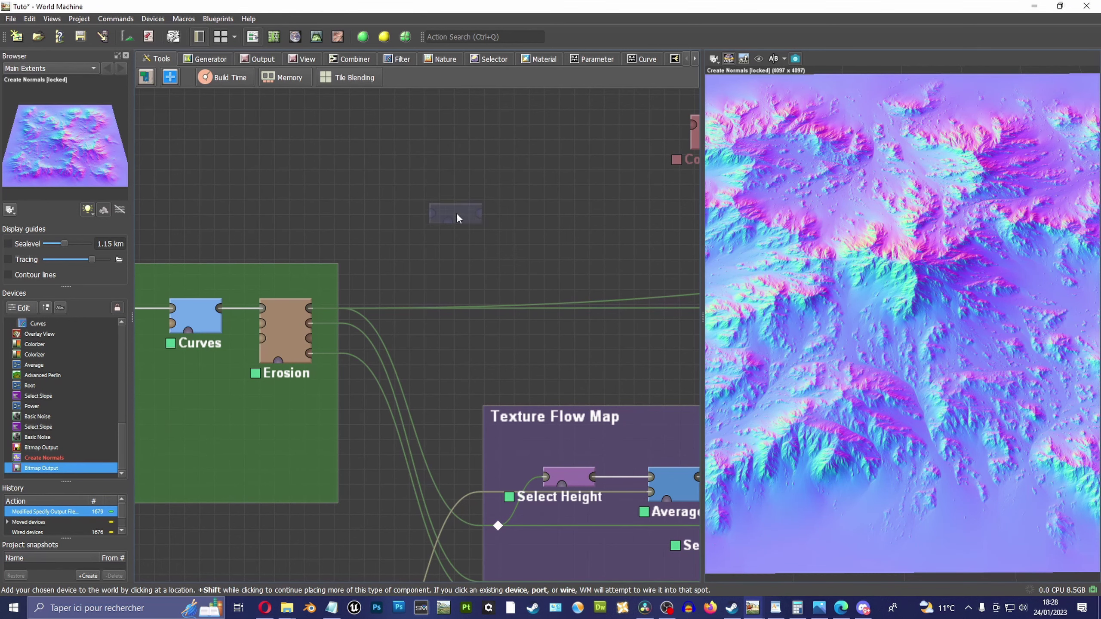
click(420, 264)
mouse_move(310, 307)
mouse_down()
mouse_move(376, 246)
mouse_move(392, 260)
mouse_up()
scroll(392, 259, down, 3)
mouse_move(509, 247)
middle_down()
mouse_move(178, 250)
mouse_move(205, 252)
middle_up()
drag(175, 247, 380, 245)
key(Escape)
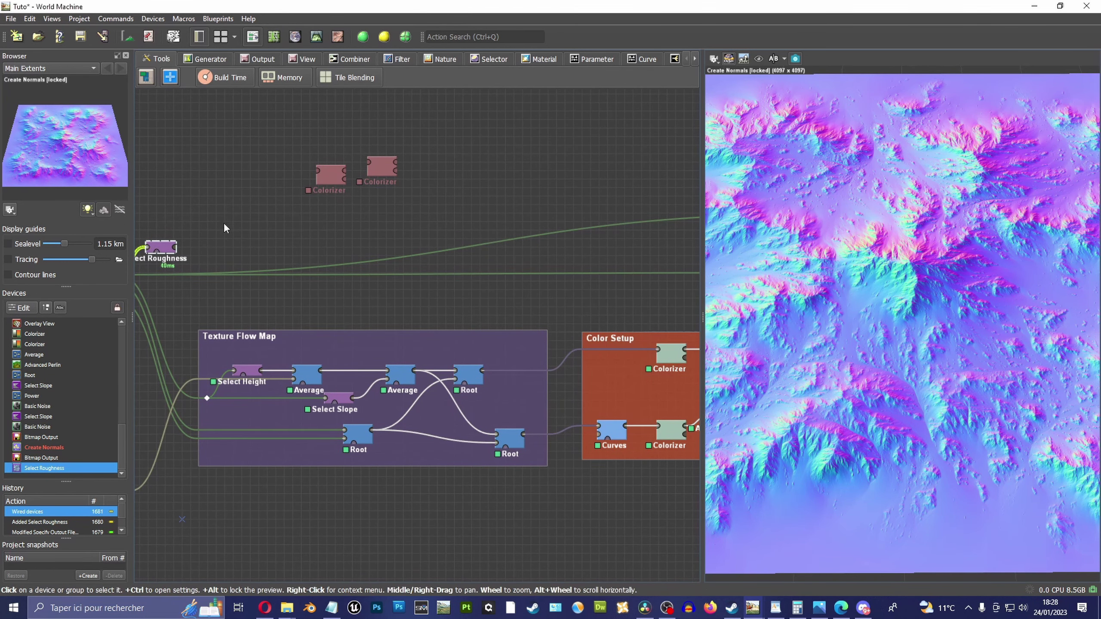
Place Select Roughness beside Create Normals and lock the preview on it
drag(167, 247, 516, 172)
middle_drag(572, 172, 295, 139)
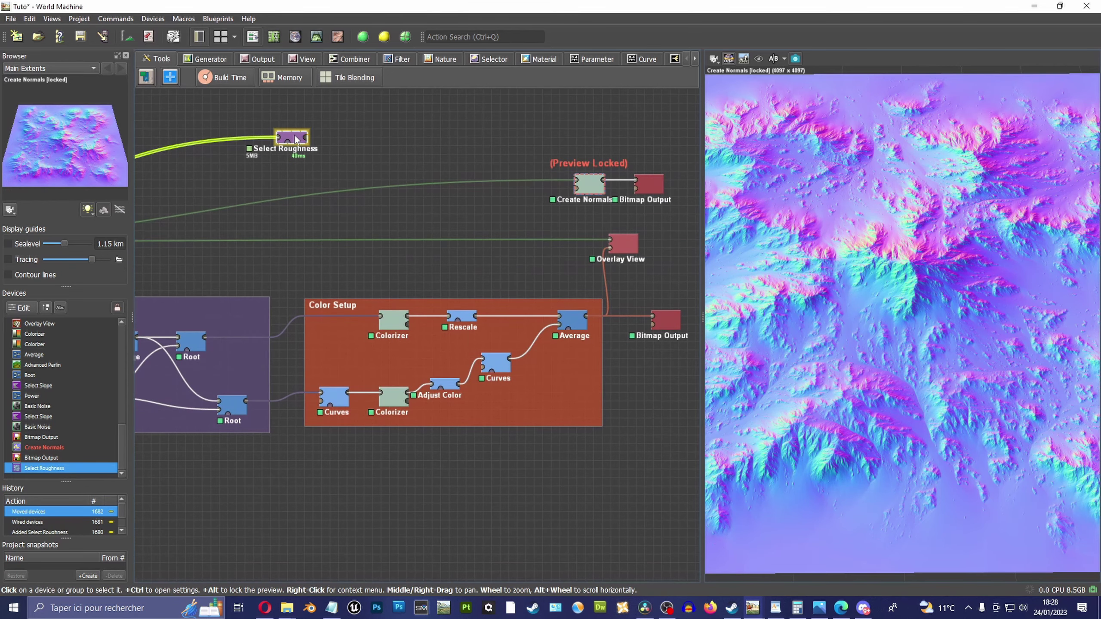
drag(294, 139, 602, 150)
middle_drag(604, 150, 445, 203)
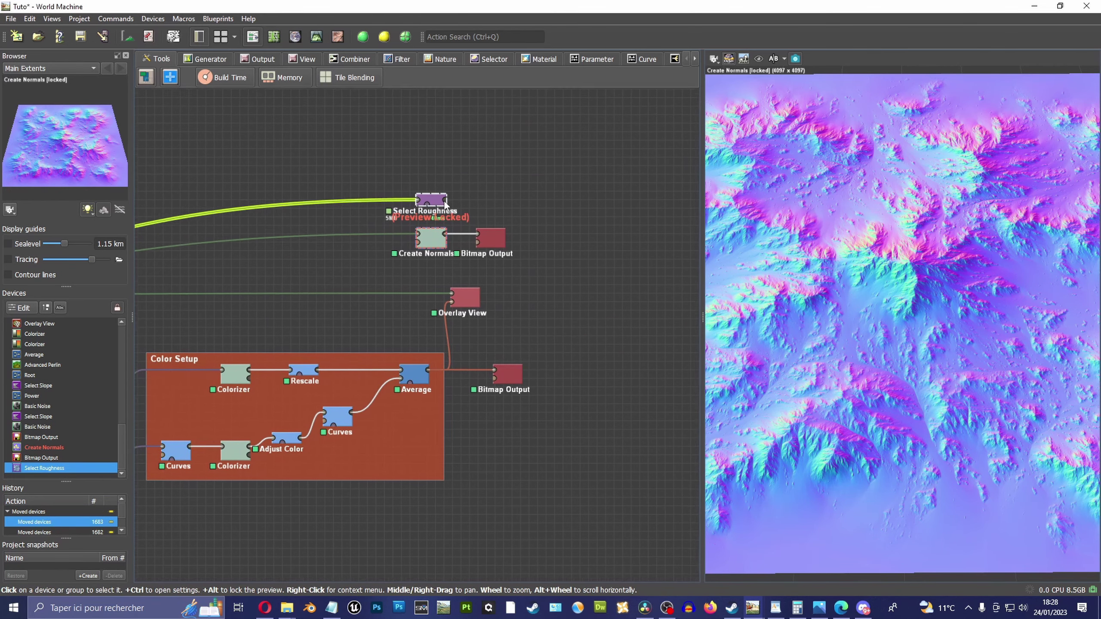
scroll(445, 204, up, 4)
alt+click(376, 245)
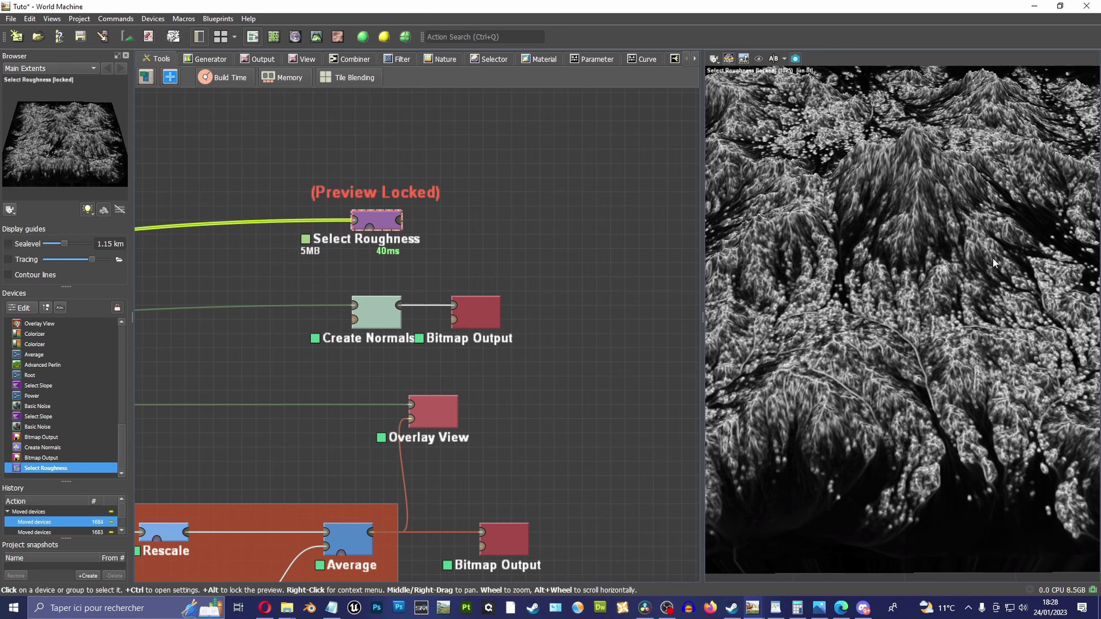
Orbit the 3D preview to low angles to inspect the roughness mask on ridges and slopes
scroll(944, 239, down, 5)
drag(1024, 221, 897, 204)
scroll(911, 255, up, 6)
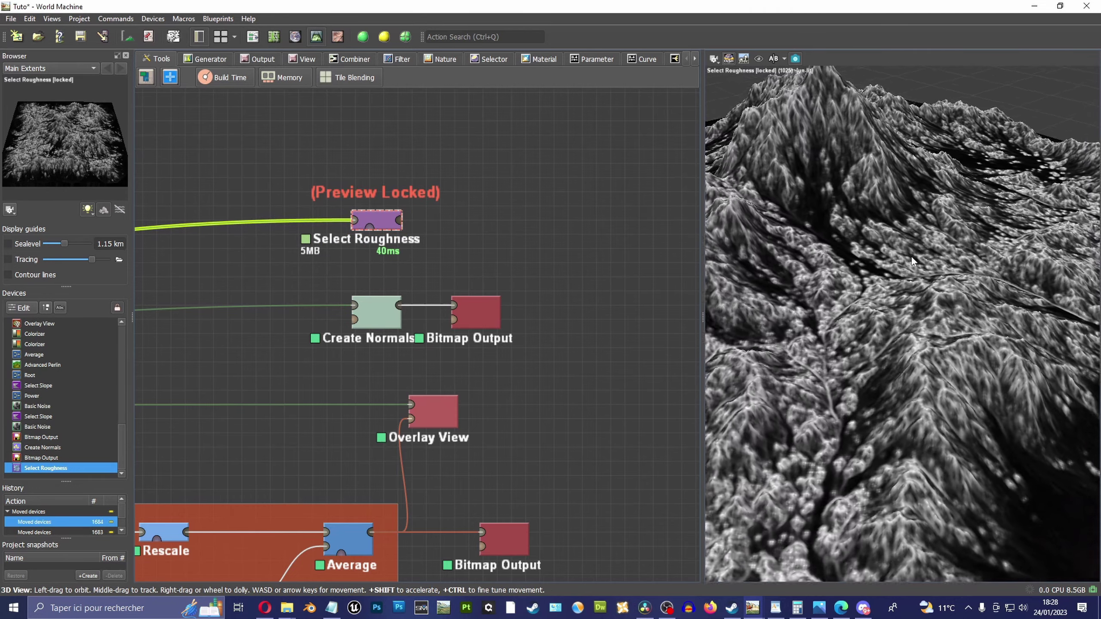
mouse_move(910, 255)
mouse_down()
mouse_move(757, 245)
mouse_move(928, 249)
mouse_up()
drag(703, 202, 605, 202)
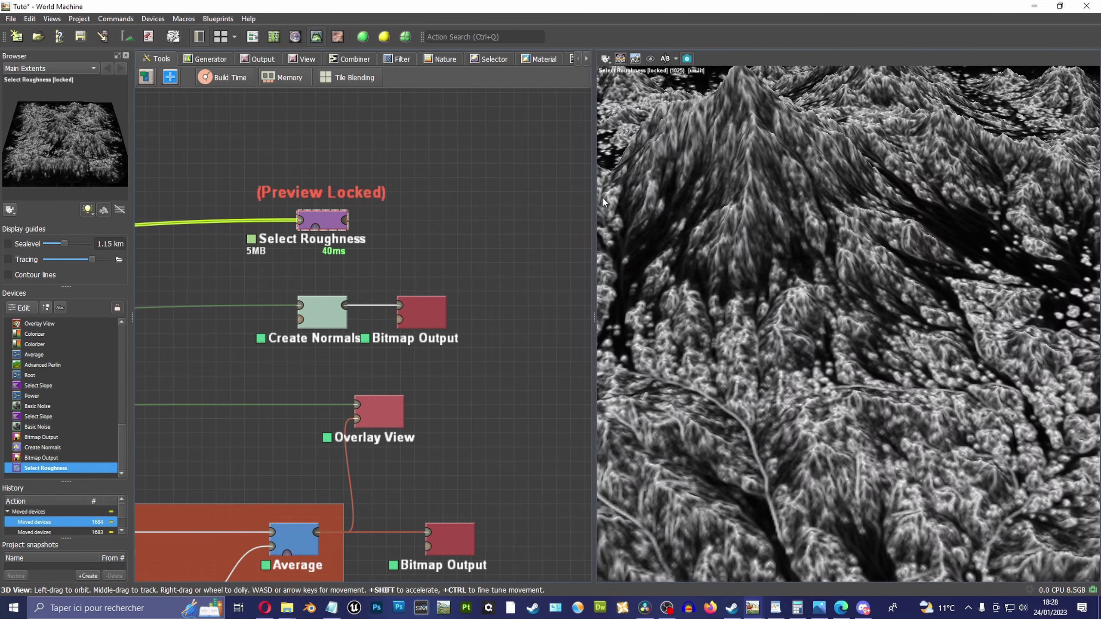
drag(759, 253, 756, 243)
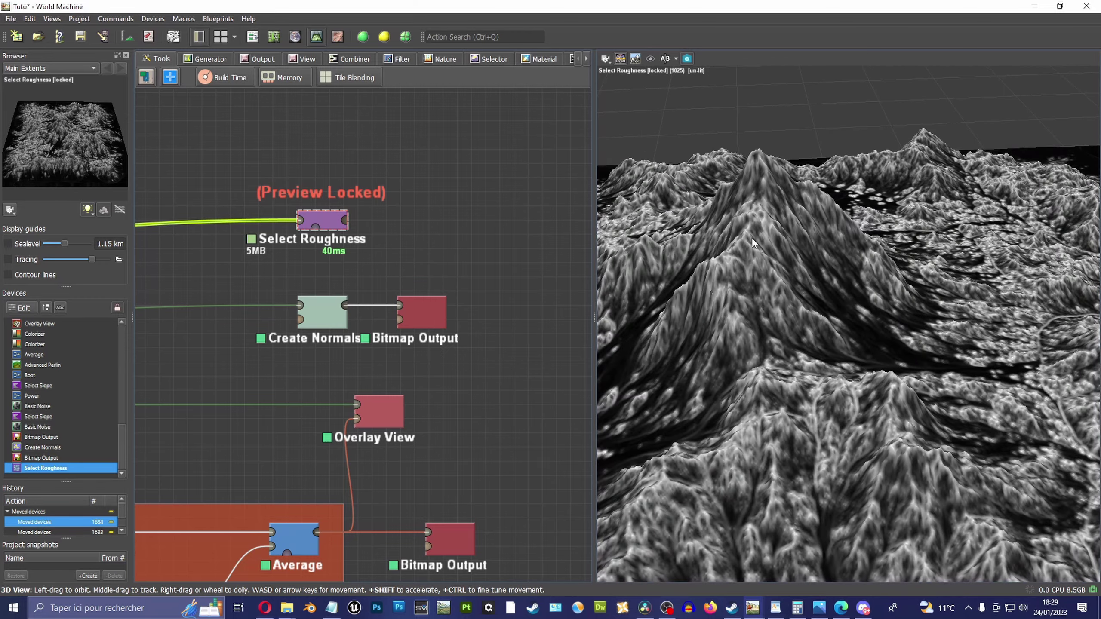
mouse_move(865, 220)
mouse_down()
mouse_move(734, 204)
mouse_move(898, 204)
mouse_move(827, 192)
mouse_move(875, 188)
mouse_move(840, 210)
mouse_move(783, 218)
mouse_move(852, 209)
mouse_move(752, 231)
mouse_move(874, 201)
mouse_move(828, 250)
mouse_move(745, 239)
mouse_up()
mouse_move(742, 283)
mouse_down()
mouse_move(824, 256)
mouse_move(784, 262)
mouse_move(804, 277)
mouse_up()
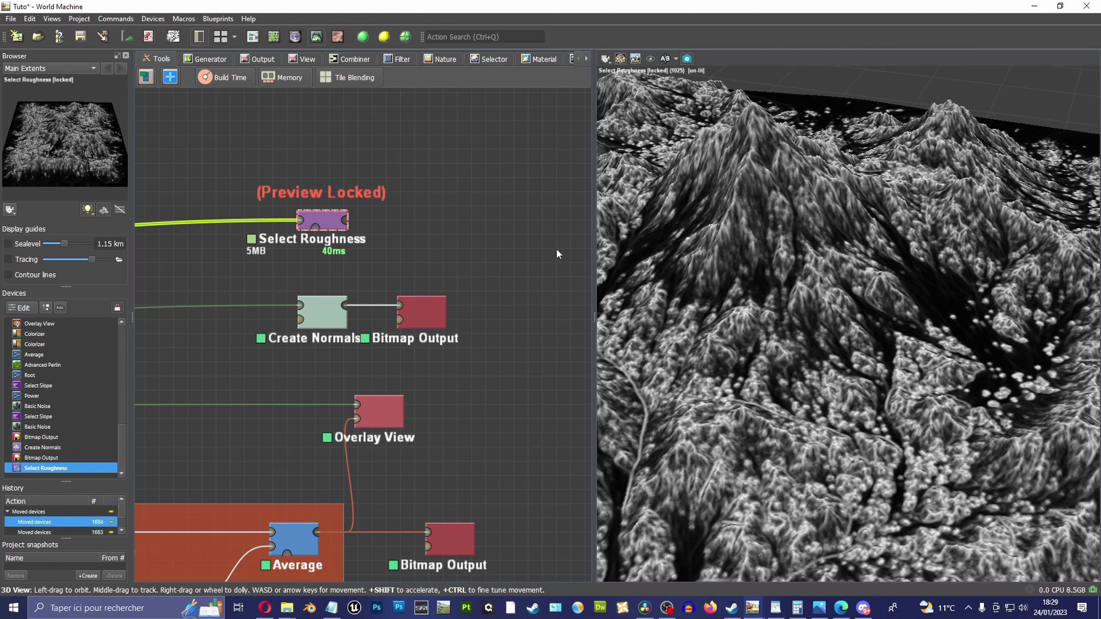
middle_drag(392, 182, 394, 201)
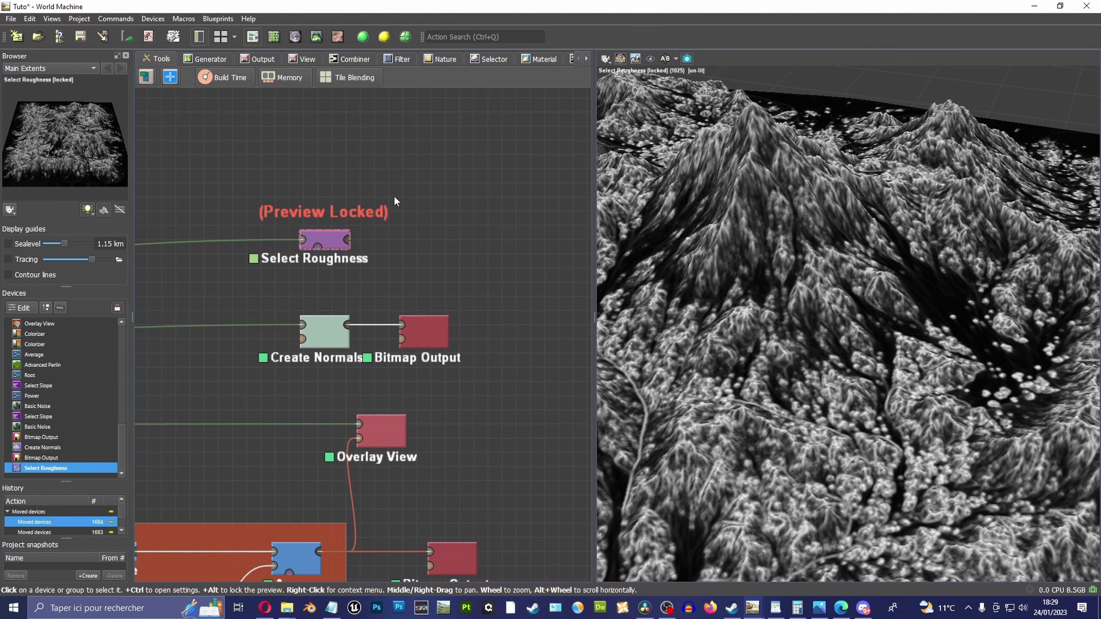
Add an Inverter filter device beside Select Roughness and wire it in
click(153, 18)
mouse_move(169, 124)
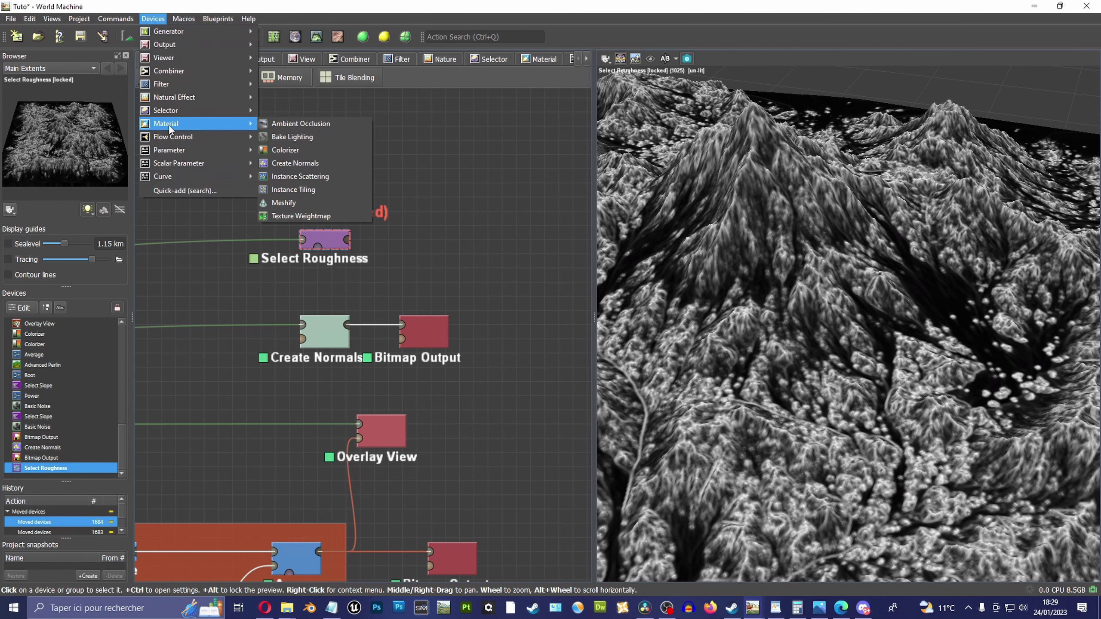
mouse_move(173, 82)
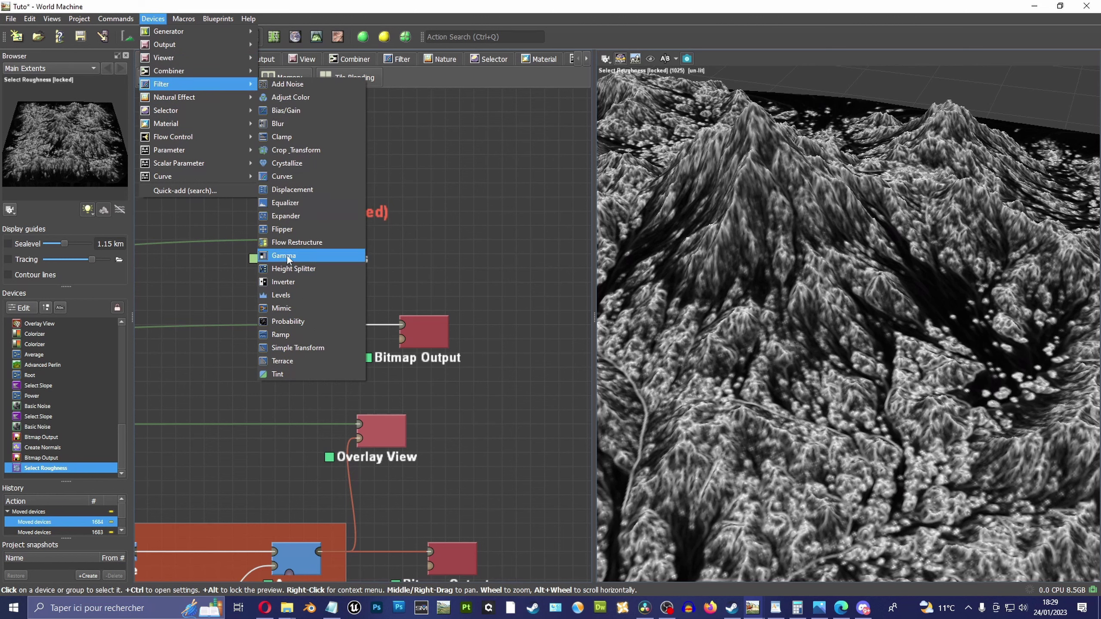
click(294, 282)
click(409, 254)
click(334, 243)
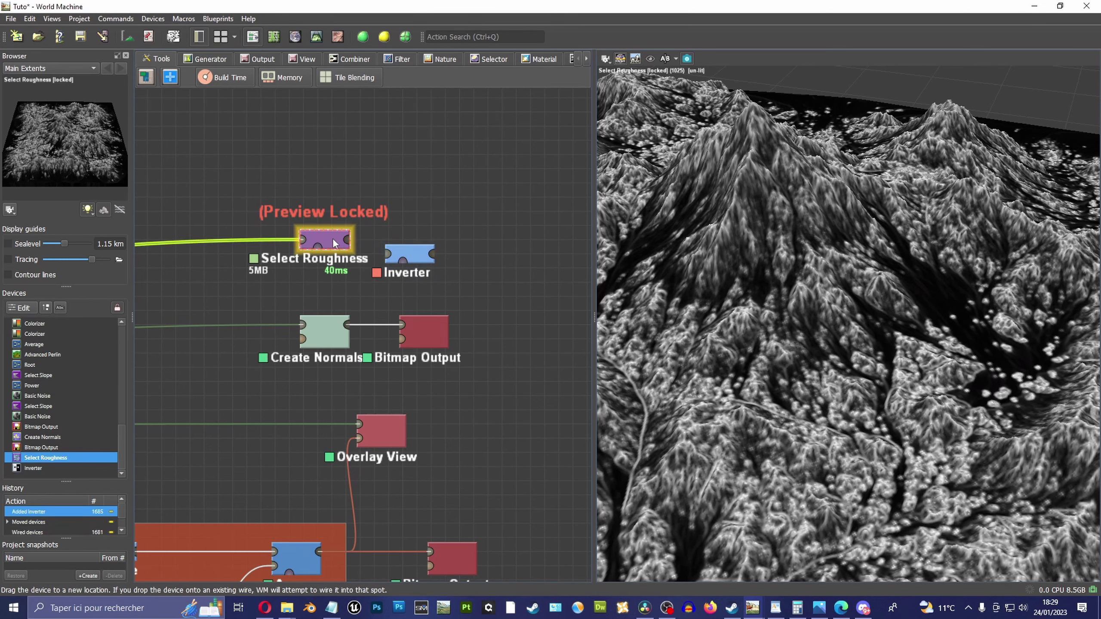
drag(407, 255, 412, 243)
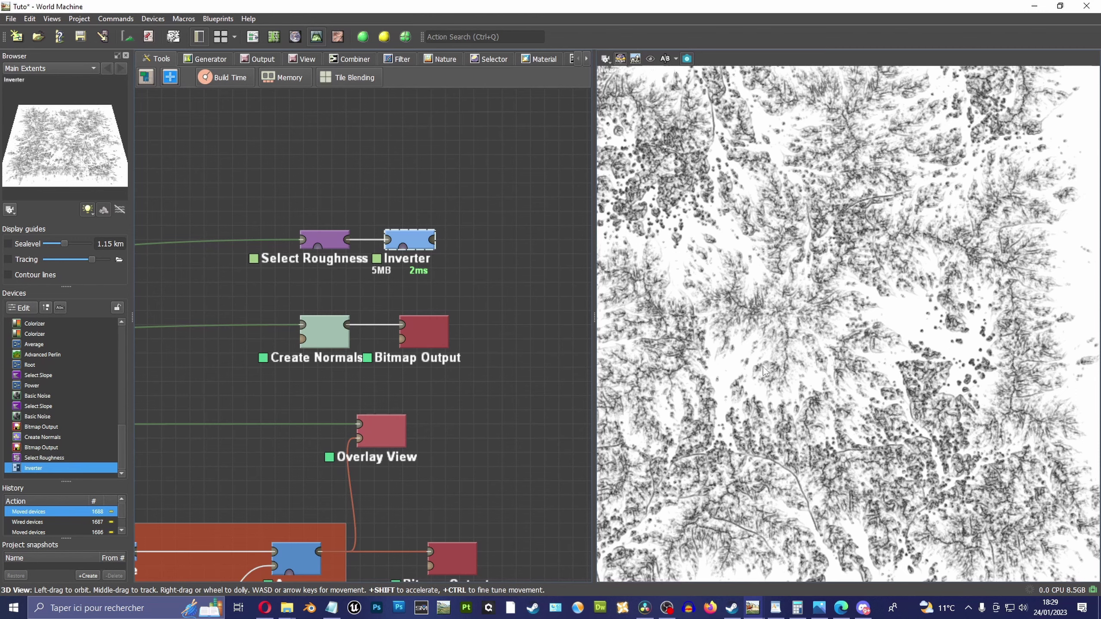
Move both devices up-left and lock the preview on the Inverter's inverted roughness mask
drag(763, 367, 777, 359)
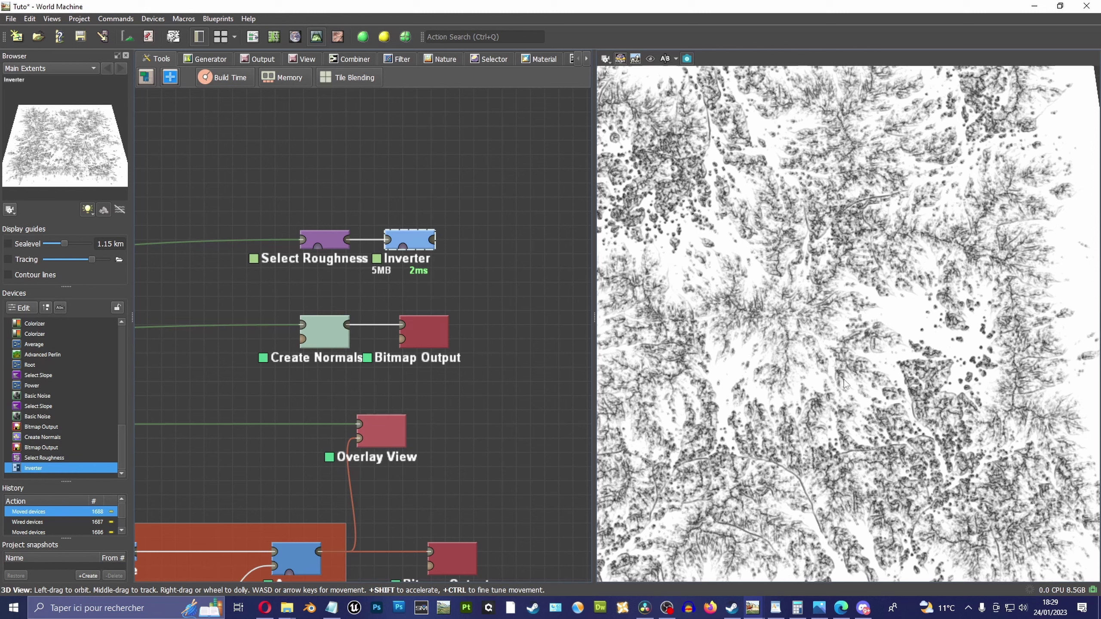
drag(841, 205, 756, 201)
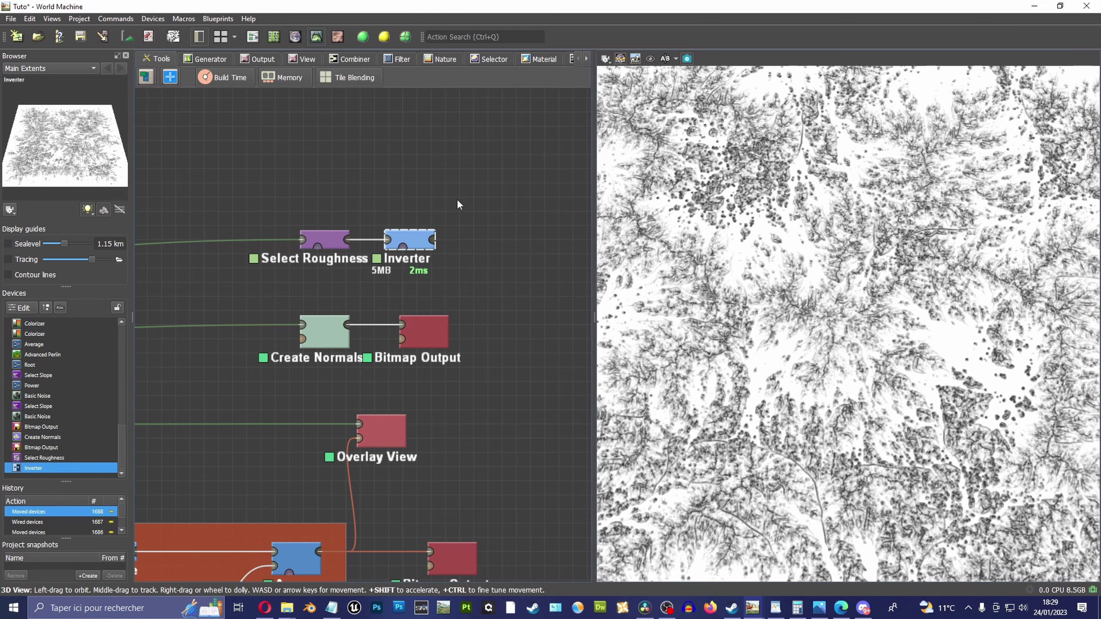
drag(327, 240, 313, 211)
click(401, 215)
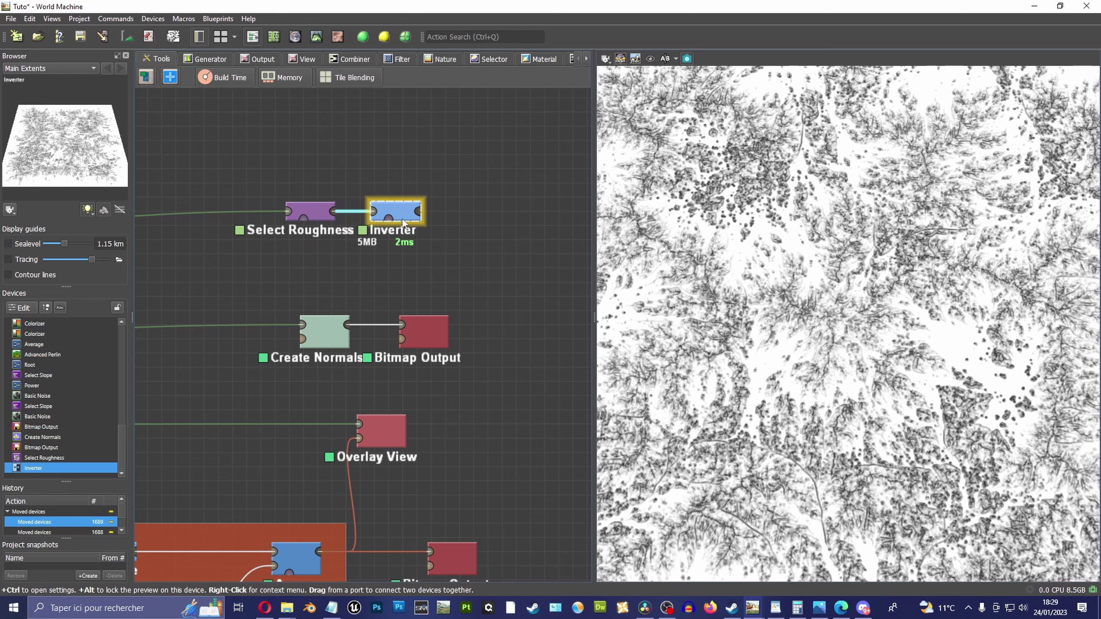
drag(740, 223, 800, 235)
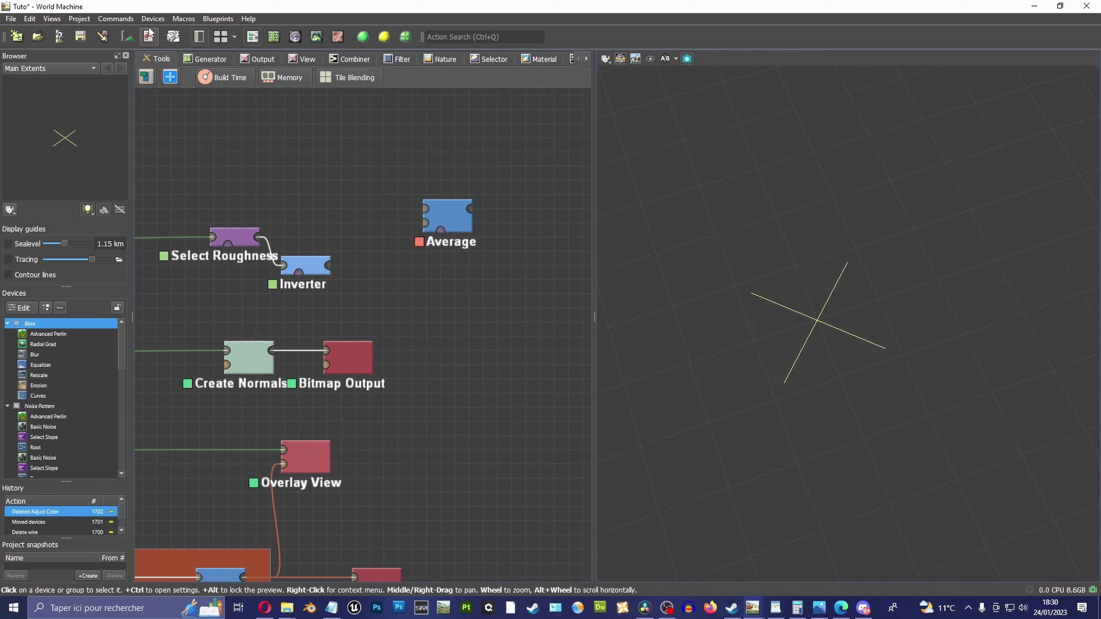
Add a Clamp filter (Rescale device) and feed the Inverter output into it
click(153, 18)
mouse_move(200, 84)
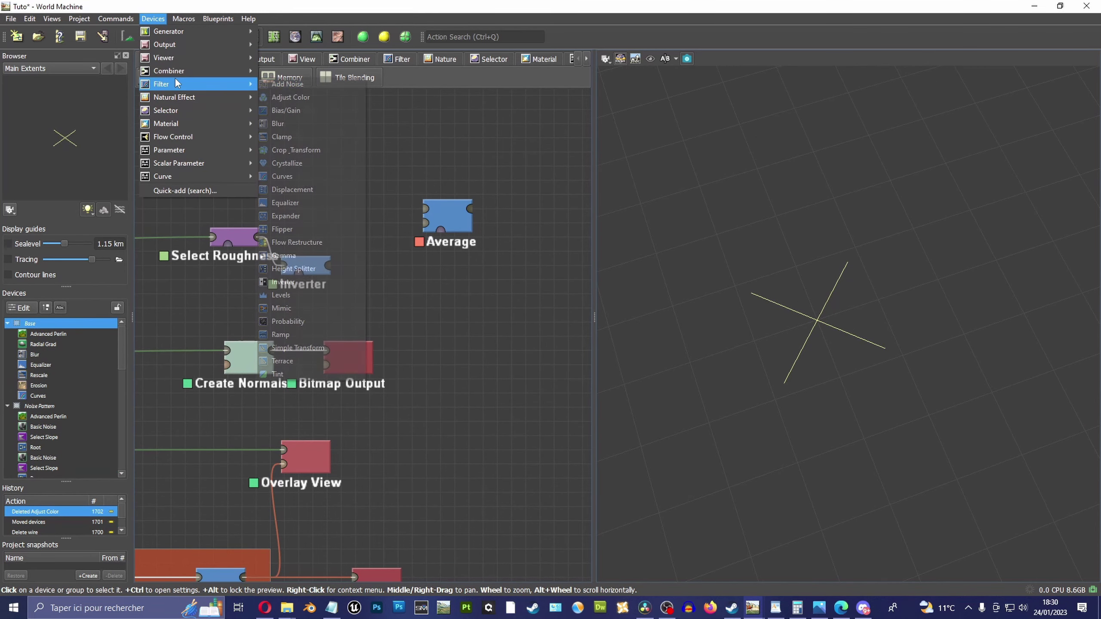
click(281, 137)
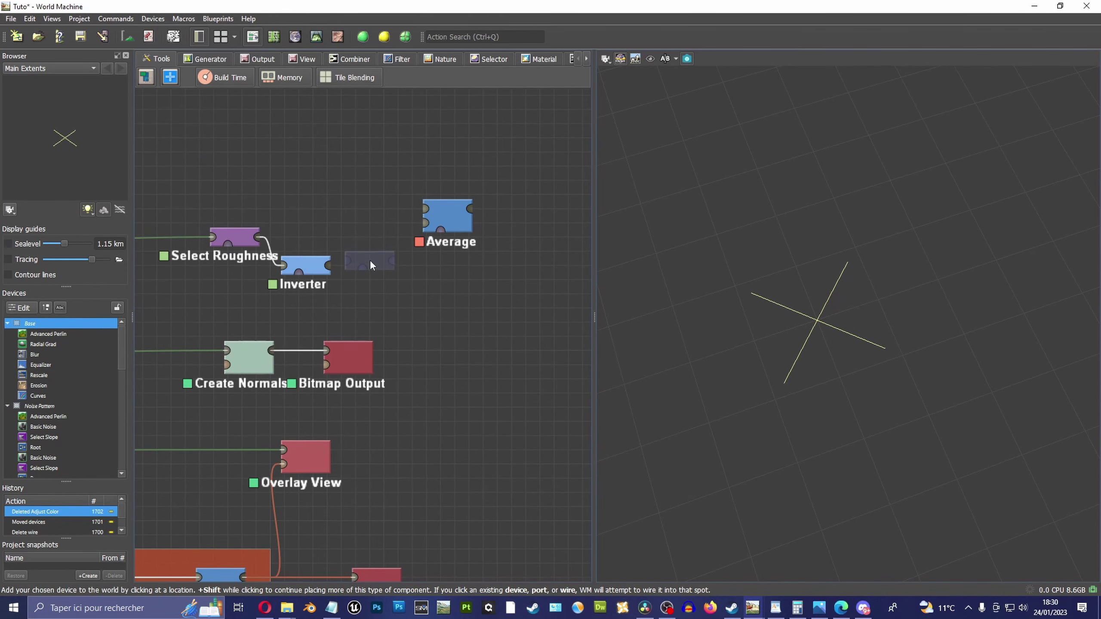
click(370, 260)
drag(328, 265, 354, 266)
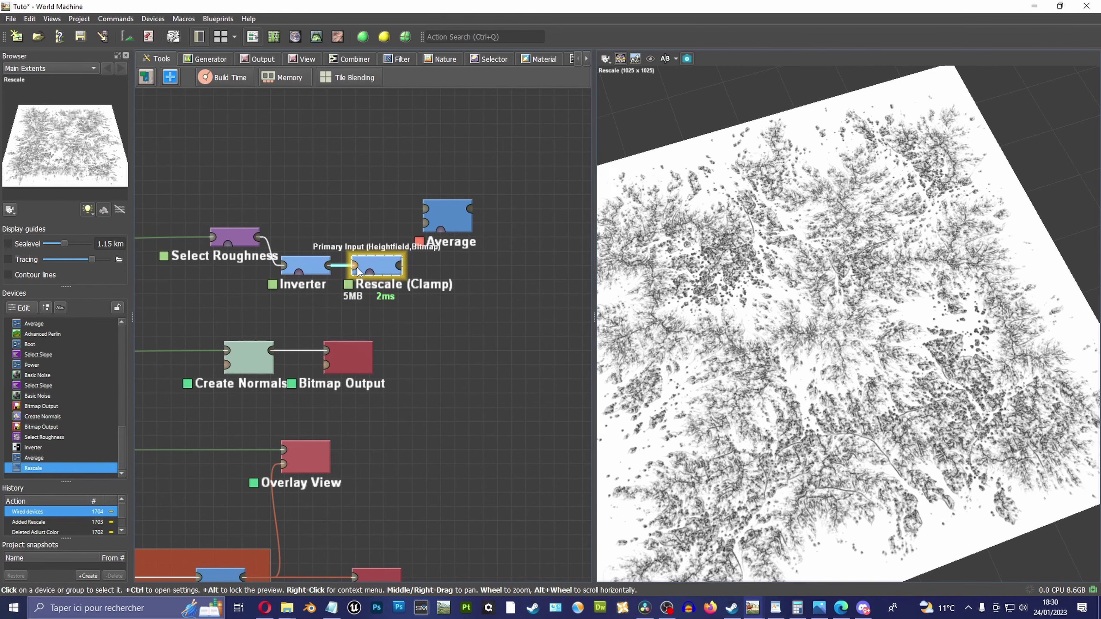
Set Rescale's height range to 1.8 km low and 2.625 km high, previewing the result
double_click(385, 270)
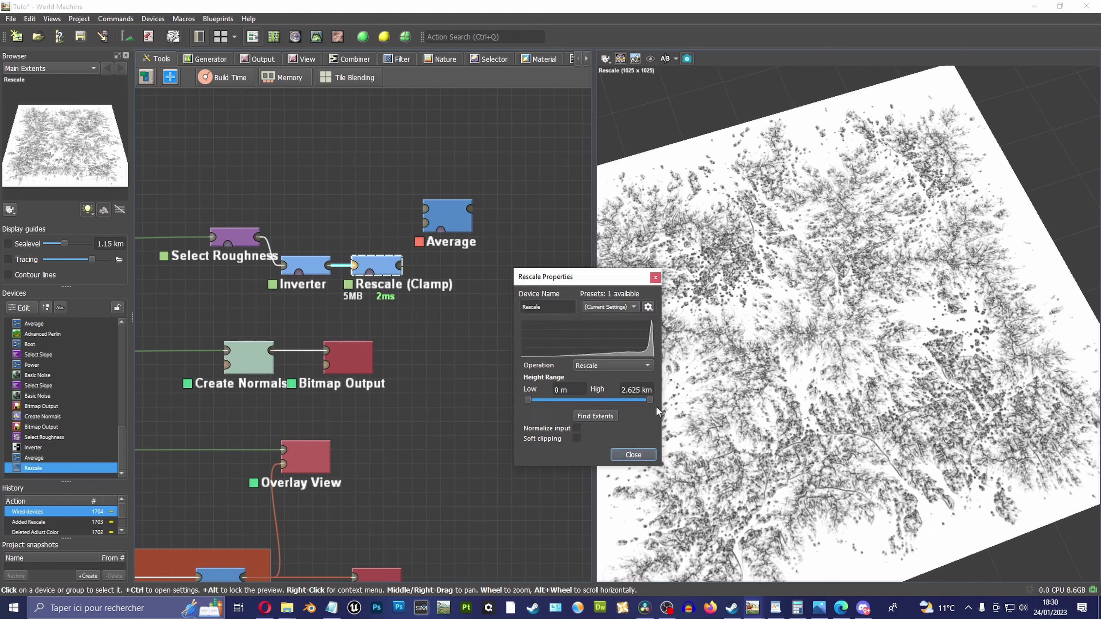
drag(650, 400, 641, 399)
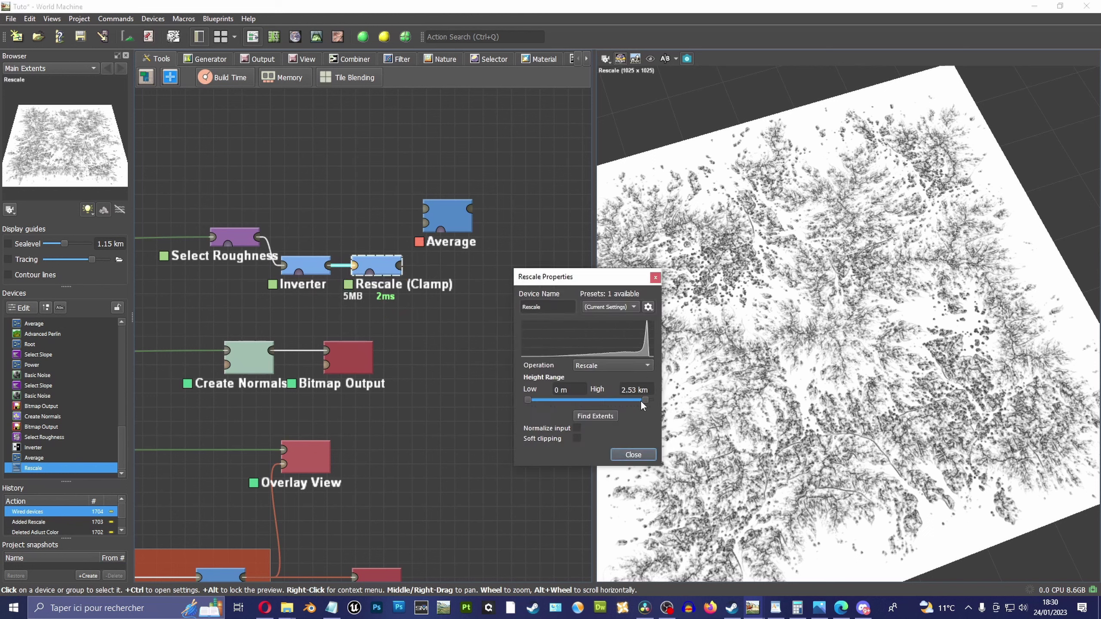
alt+click(381, 265)
drag(642, 399, 649, 399)
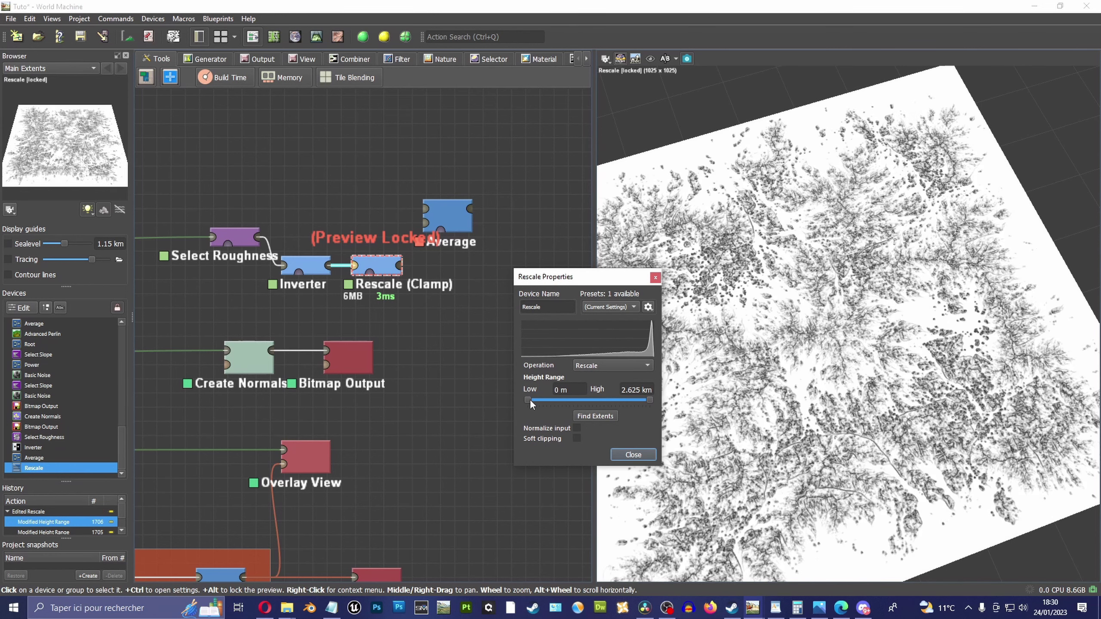
drag(528, 400, 609, 399)
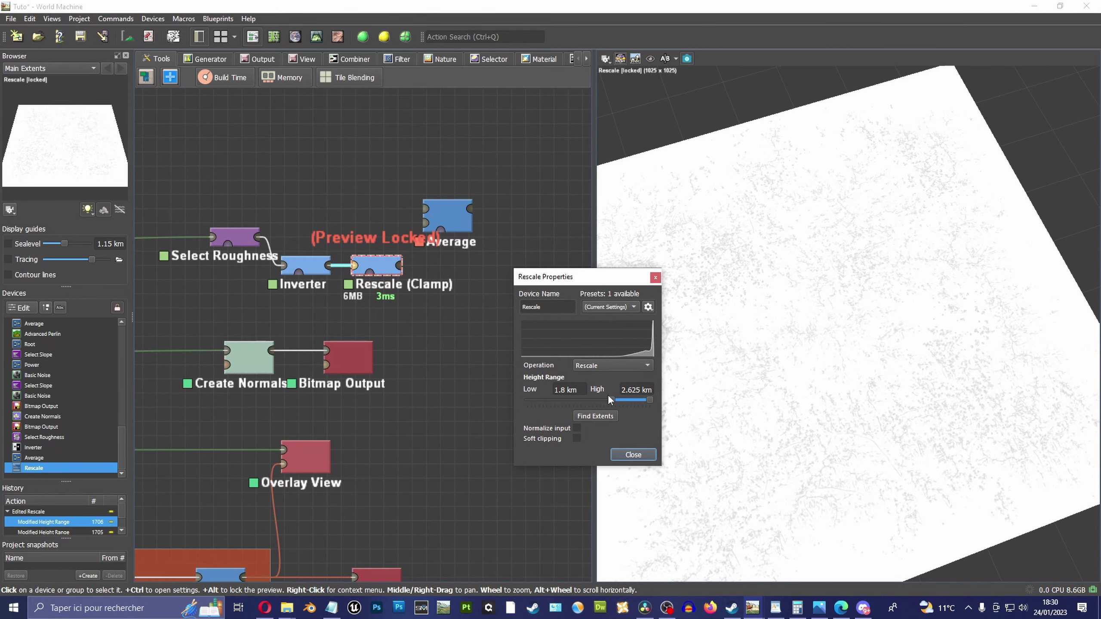
click(633, 455)
alt+click(410, 285)
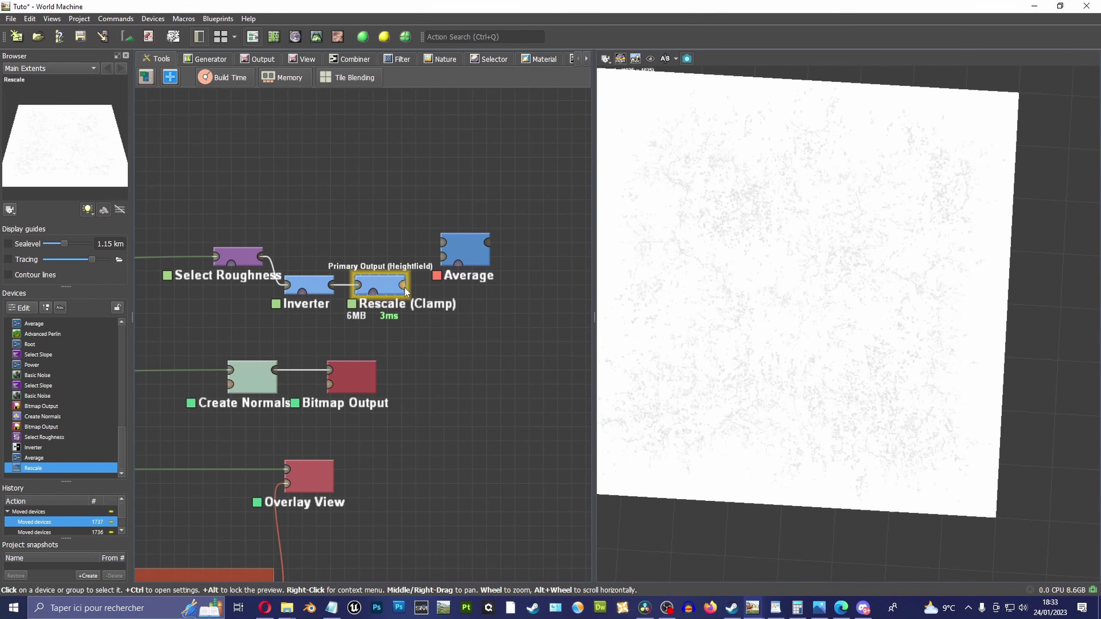
Wire the rescaled mask into Average's second input and preview the Average device
drag(405, 286, 443, 256)
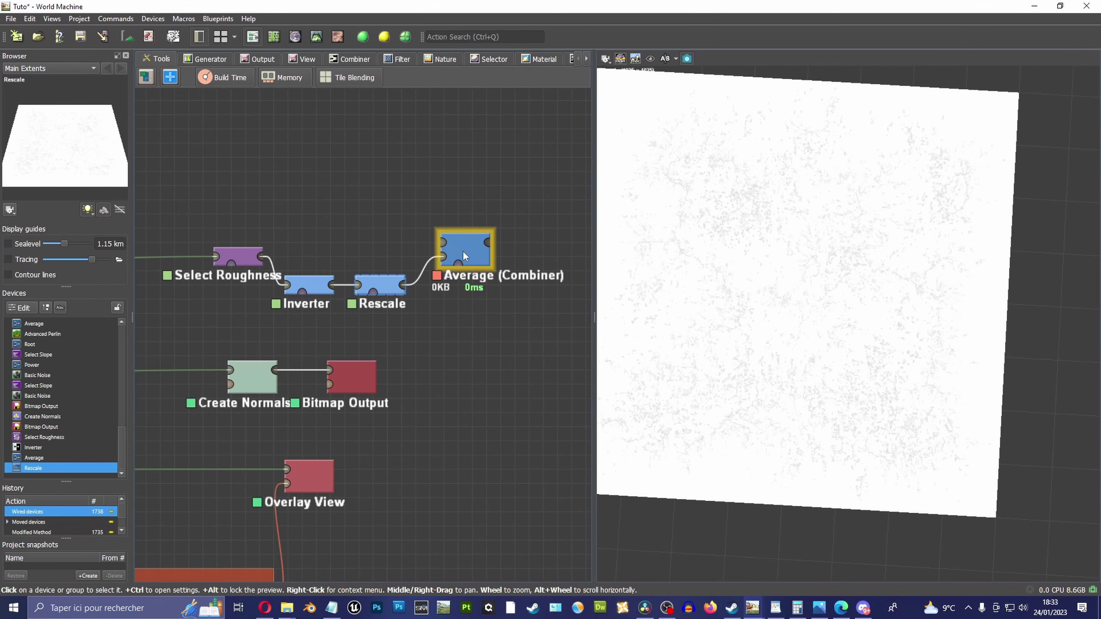
mouse_move(242, 259)
mouse_down()
mouse_move(209, 267)
mouse_move(467, 260)
mouse_up()
click(217, 262)
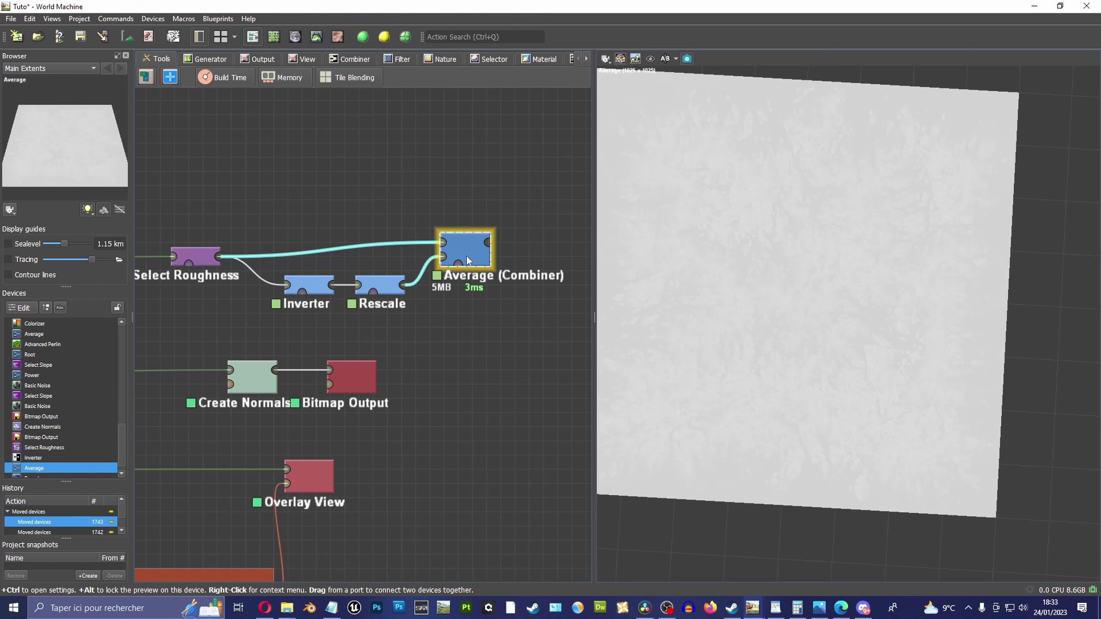
alt+click(467, 253)
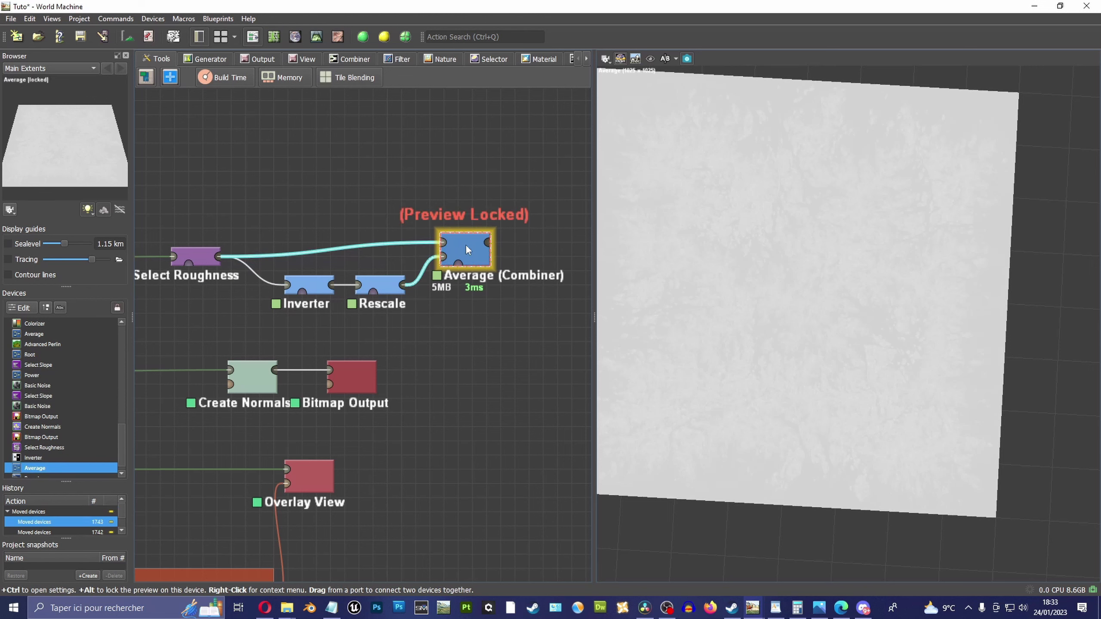
Switch the Average blend method to Overlay and inspect the terrain from above
double_click(467, 248)
drag(542, 284, 463, 309)
click(468, 369)
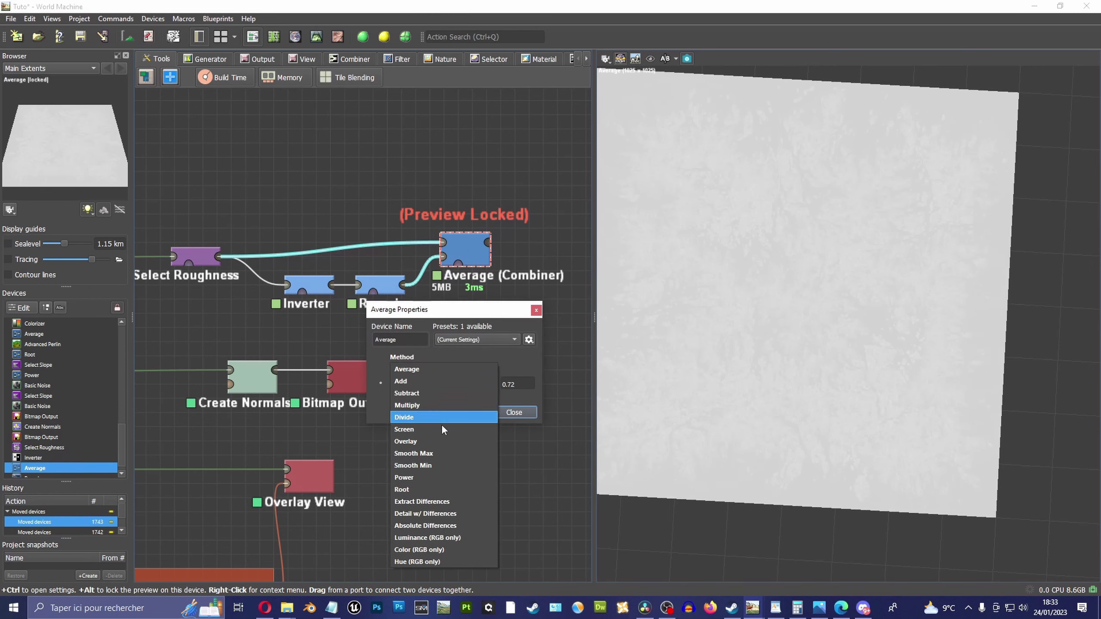
click(441, 441)
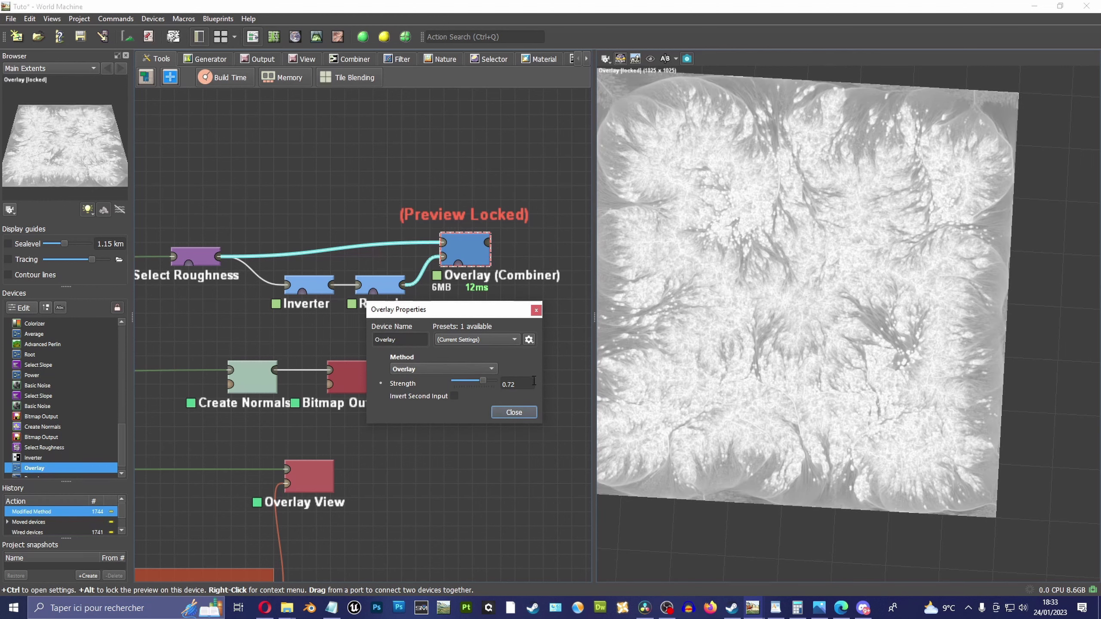
right_drag(783, 212, 782, 241)
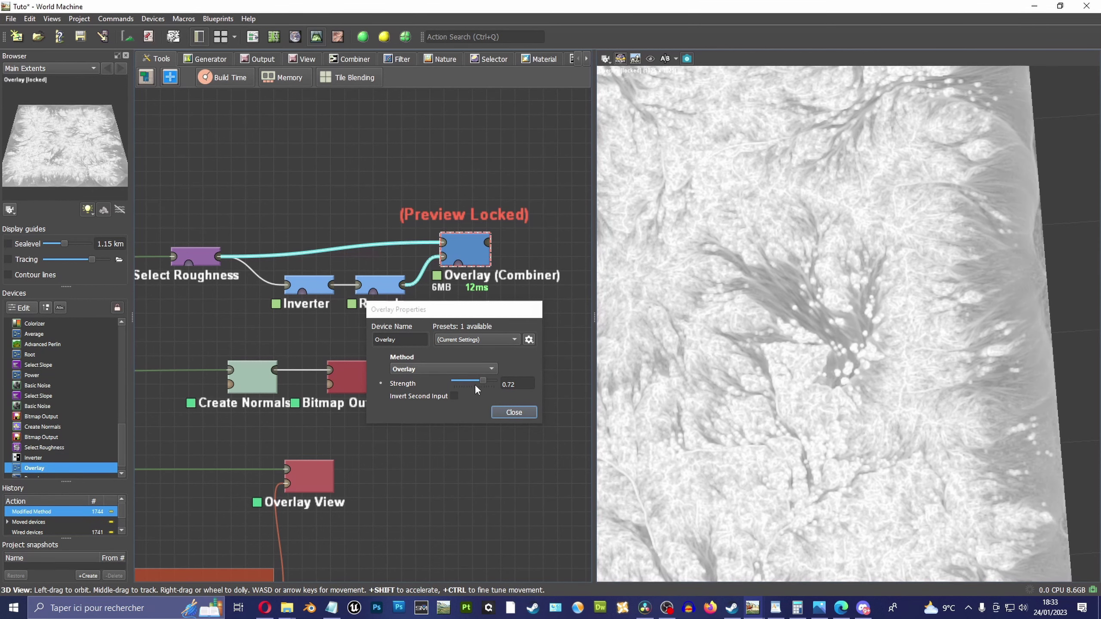
drag(481, 379, 458, 368)
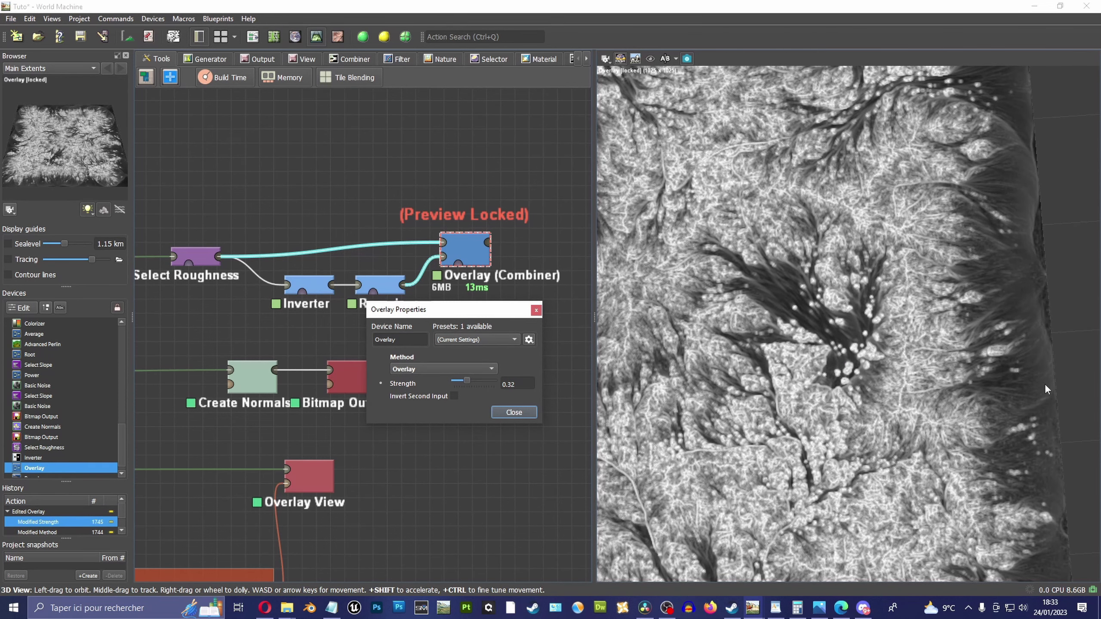
drag(1046, 389, 779, 88)
mouse_move(896, 189)
mouse_down()
mouse_move(737, 232)
mouse_move(780, 234)
mouse_move(783, 382)
mouse_move(768, 276)
mouse_move(688, 254)
mouse_up()
scroll(827, 235, up, 3)
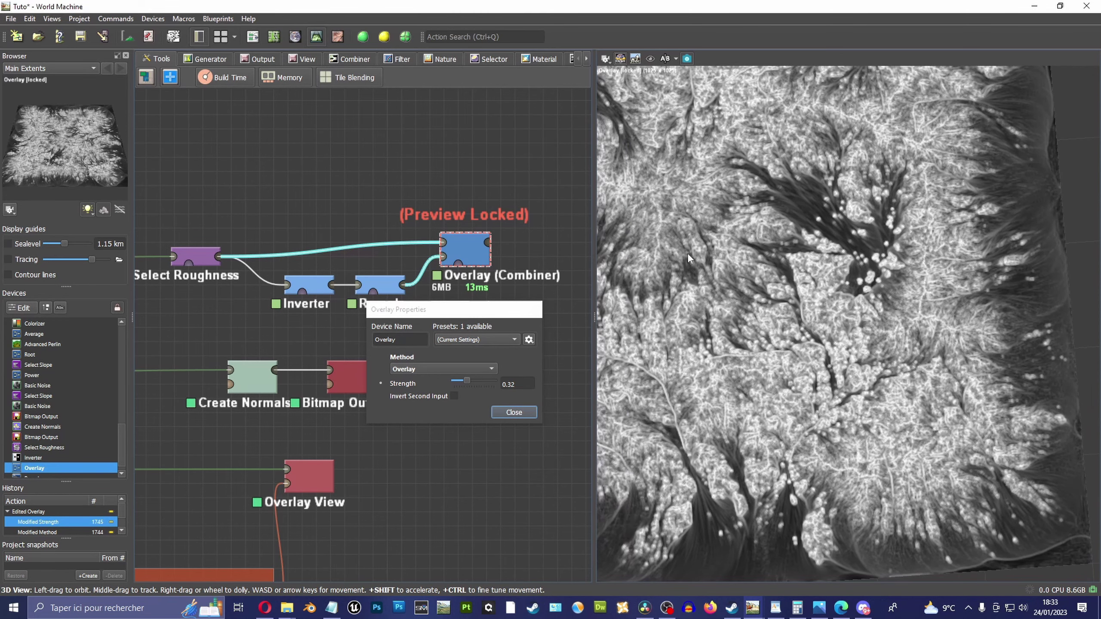
drag(790, 284, 793, 252)
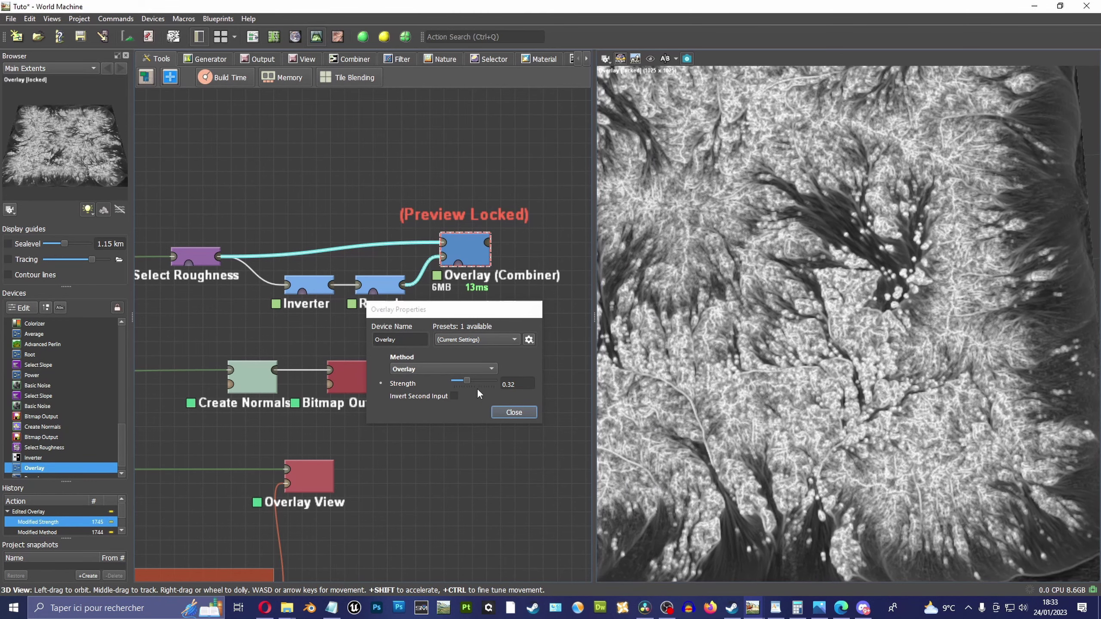
Raise the Overlay strength to 1.0 and close its settings
drag(467, 379, 477, 377)
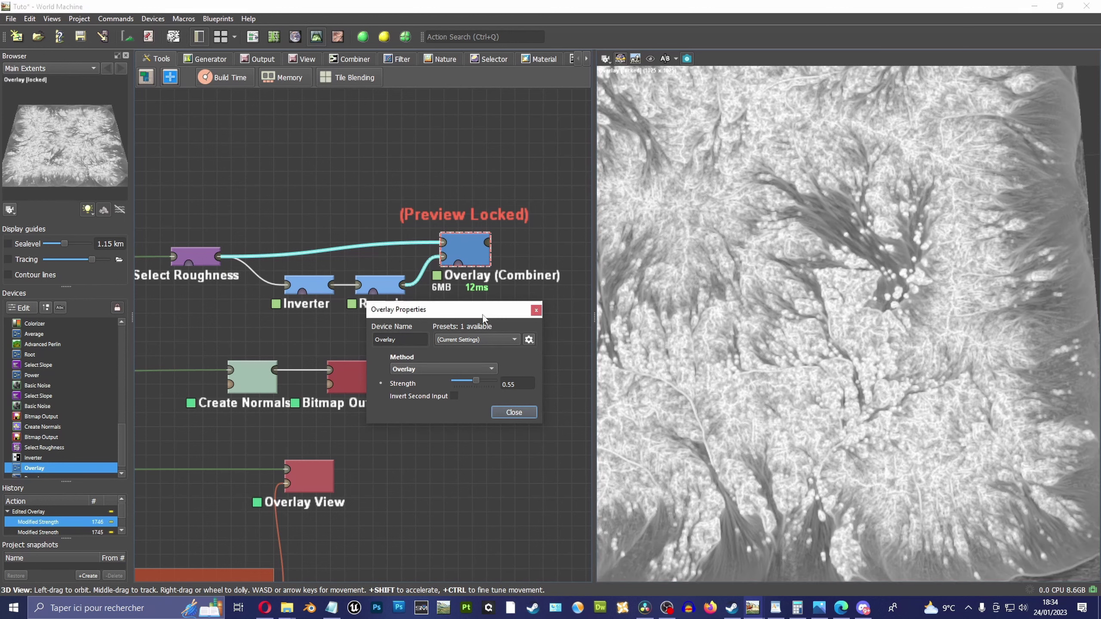
drag(483, 316, 507, 327)
drag(503, 392, 523, 388)
mouse_move(775, 198)
mouse_down()
mouse_move(754, 172)
mouse_move(736, 190)
mouse_up()
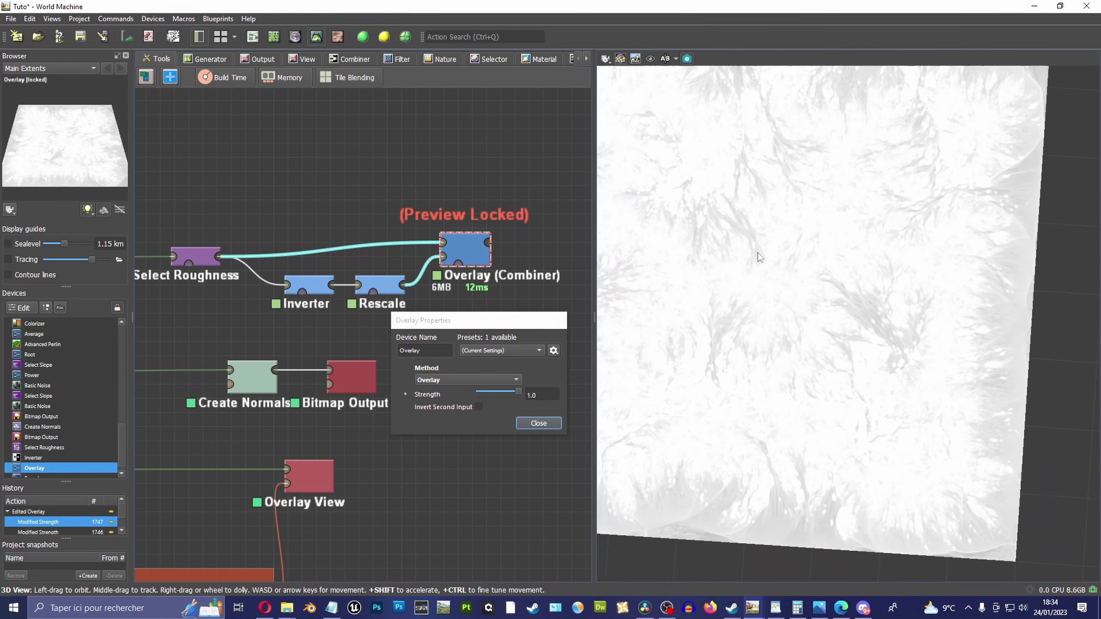
click(539, 424)
click(317, 288)
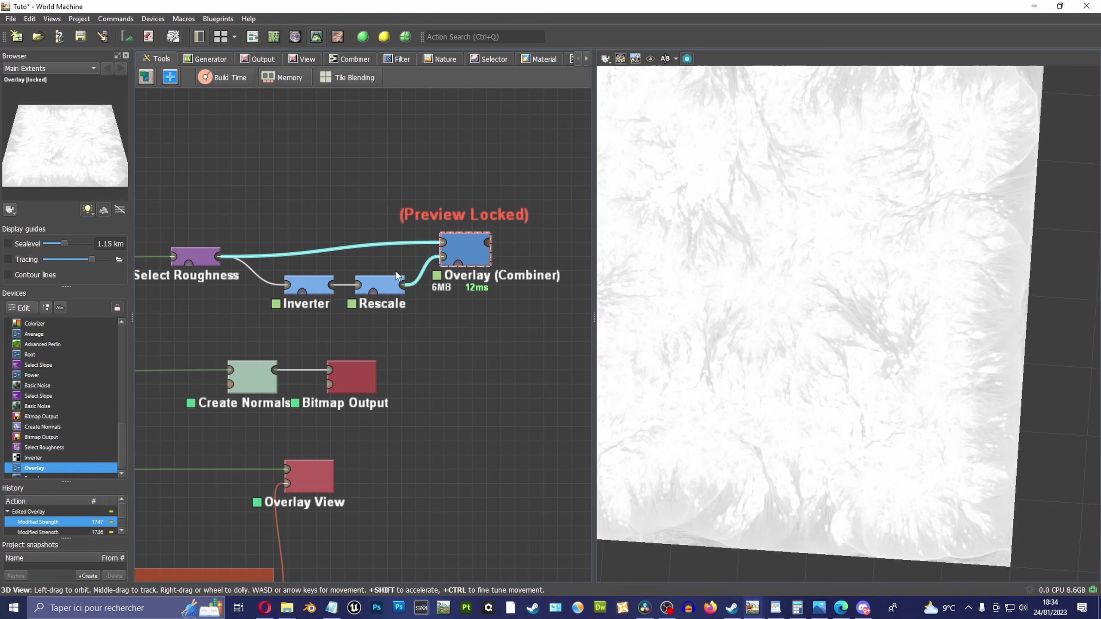
right_drag(396, 271, 366, 279)
Reopen the Rescale settings and adjust its low height limit
drag(430, 259, 430, 274)
click(340, 299)
double_click(340, 299)
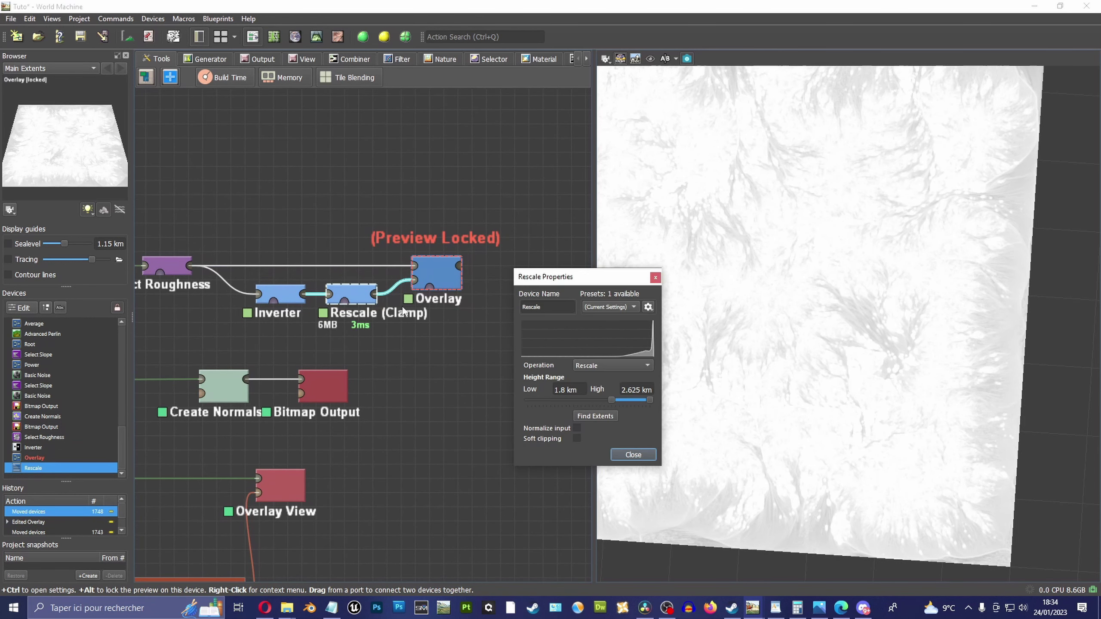
drag(612, 398, 615, 398)
scroll(554, 392, down, 3)
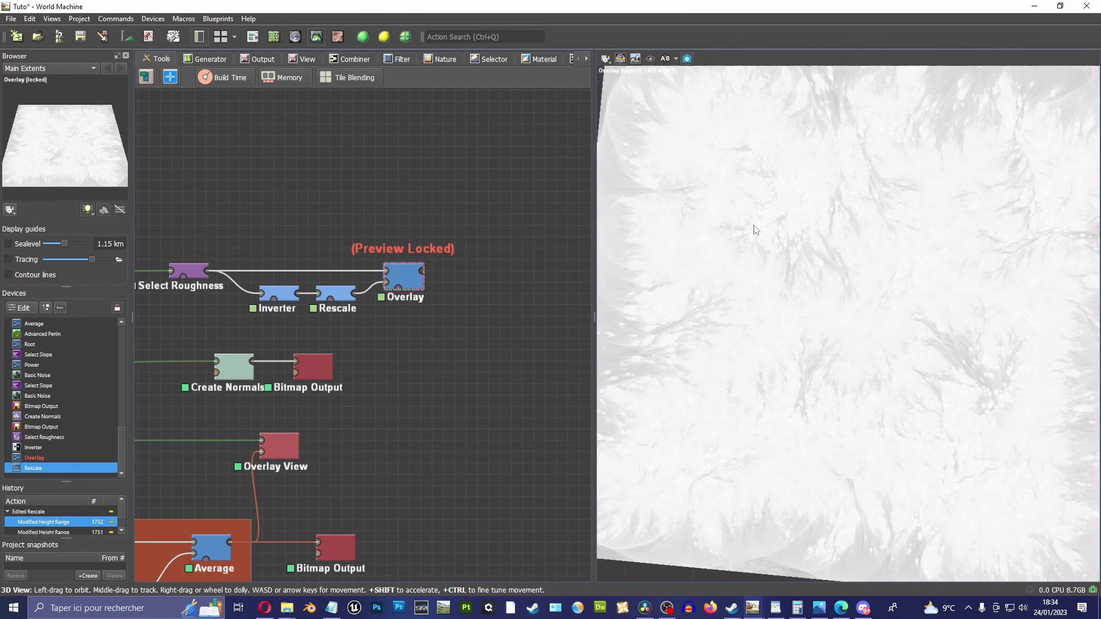
Orbit the terrain preview and bring up the device categories list
drag(754, 229, 828, 241)
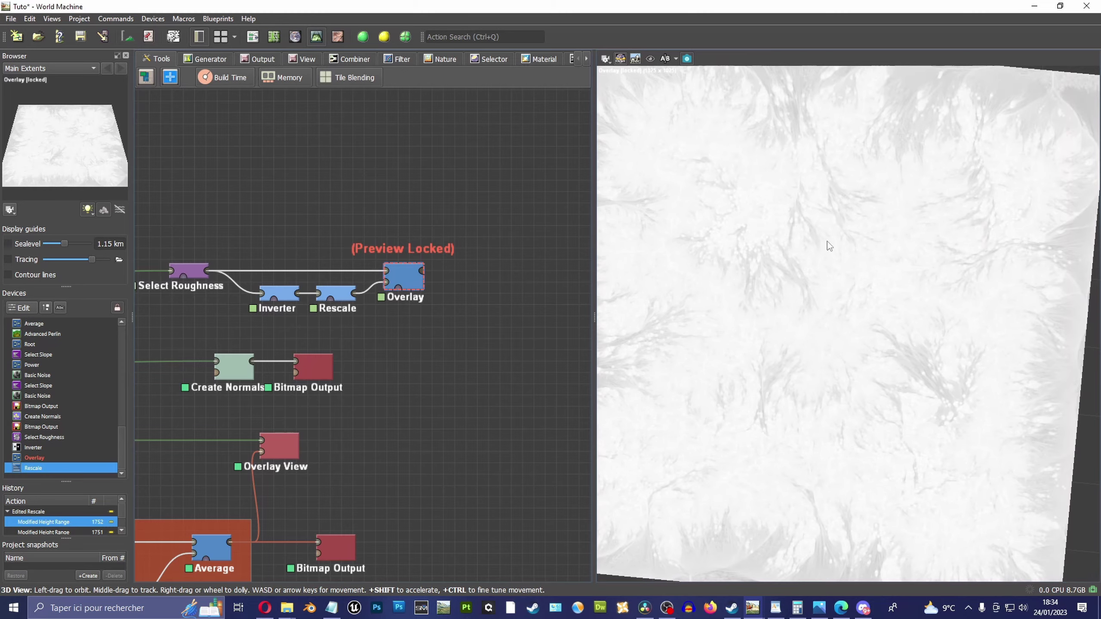
mouse_move(462, 407)
middle_down()
mouse_move(462, 381)
mouse_move(405, 417)
middle_up()
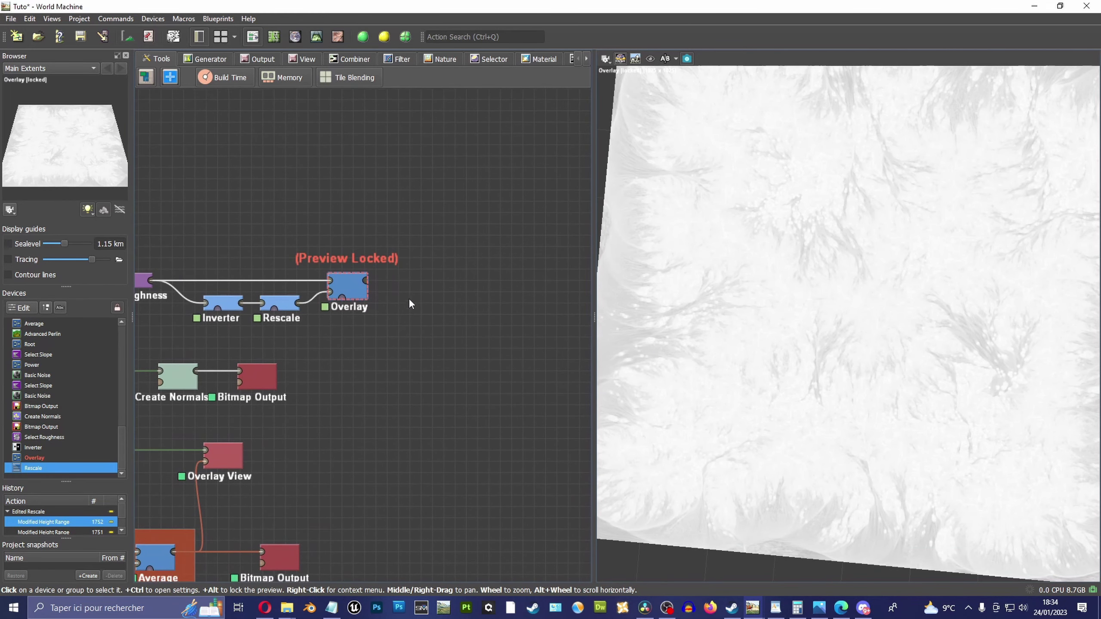
click(153, 19)
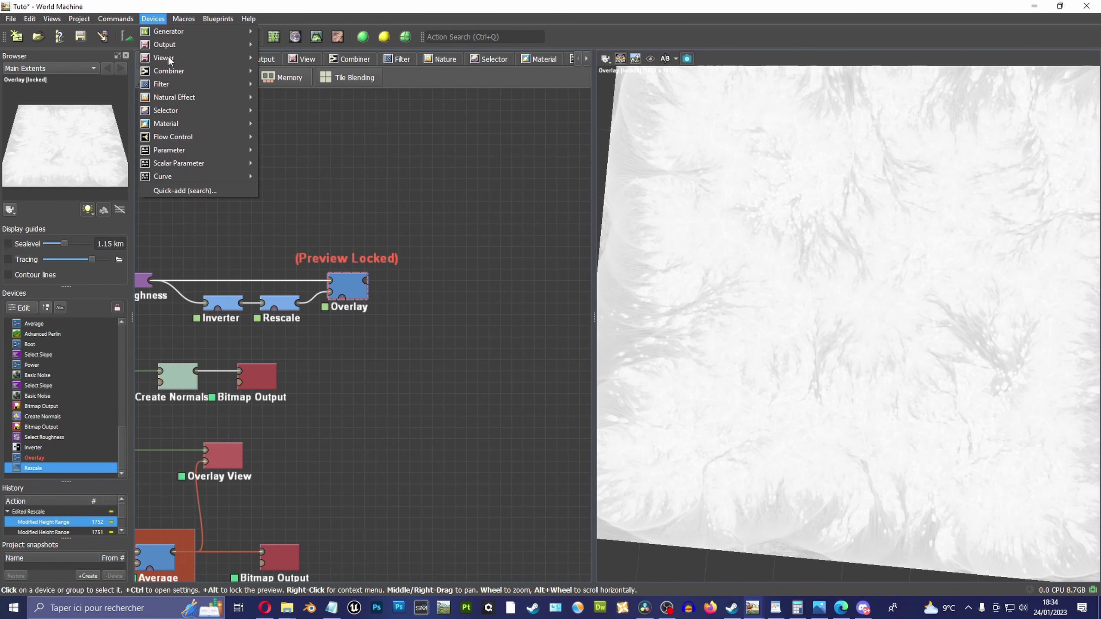
Add a Height Output device beside Overlay and feed Overlay's output into it
mouse_move(177, 43)
click(311, 60)
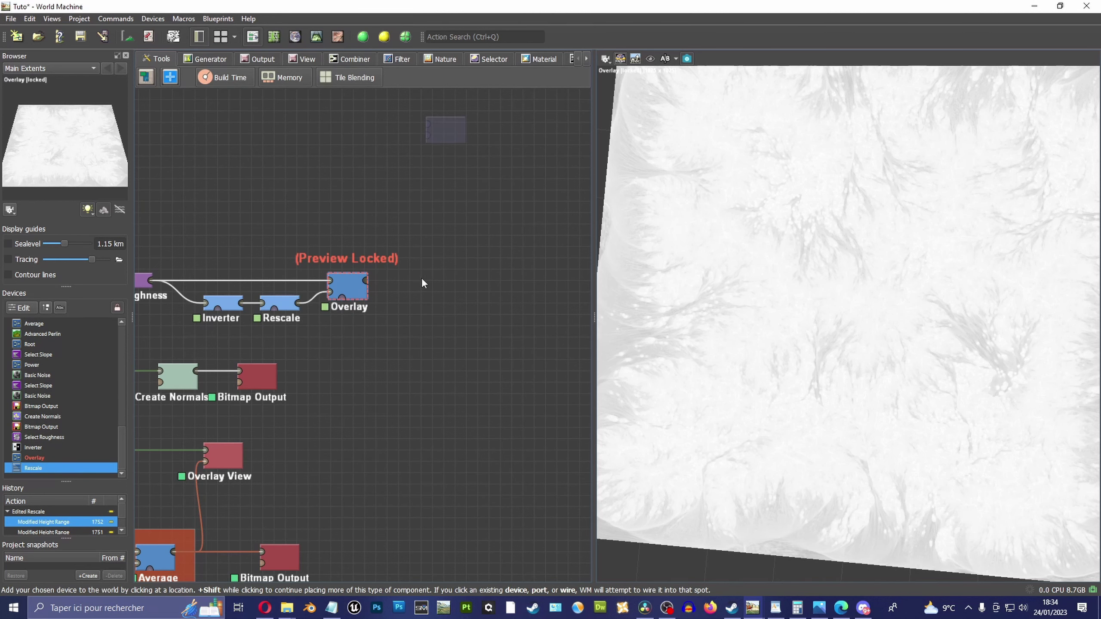
click(411, 281)
drag(896, 214, 874, 227)
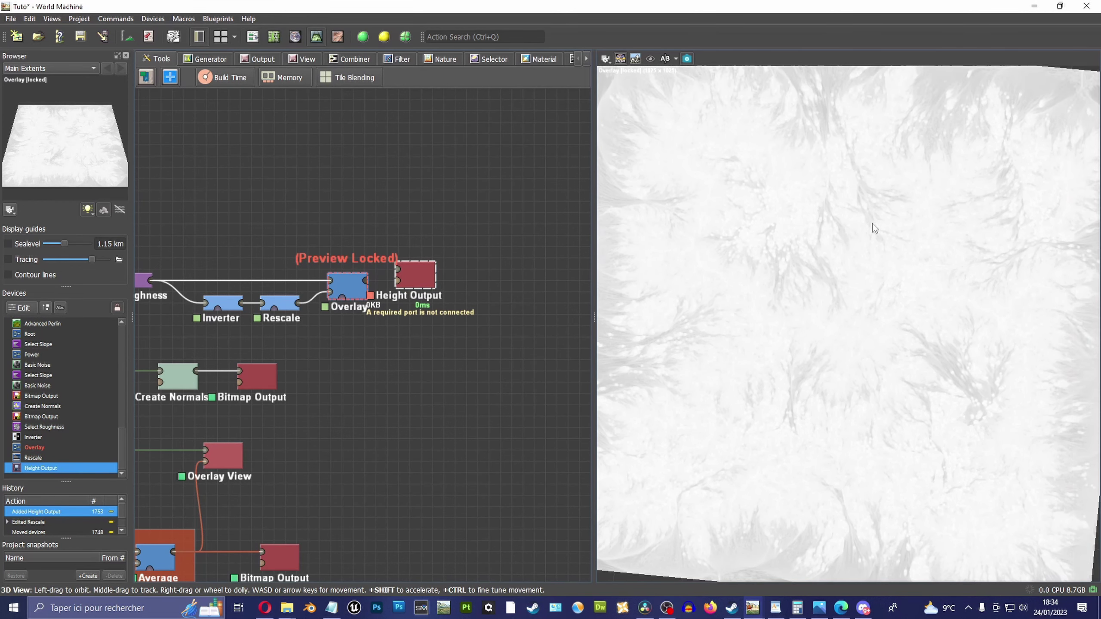
scroll(444, 222, up, 2)
drag(409, 304, 418, 313)
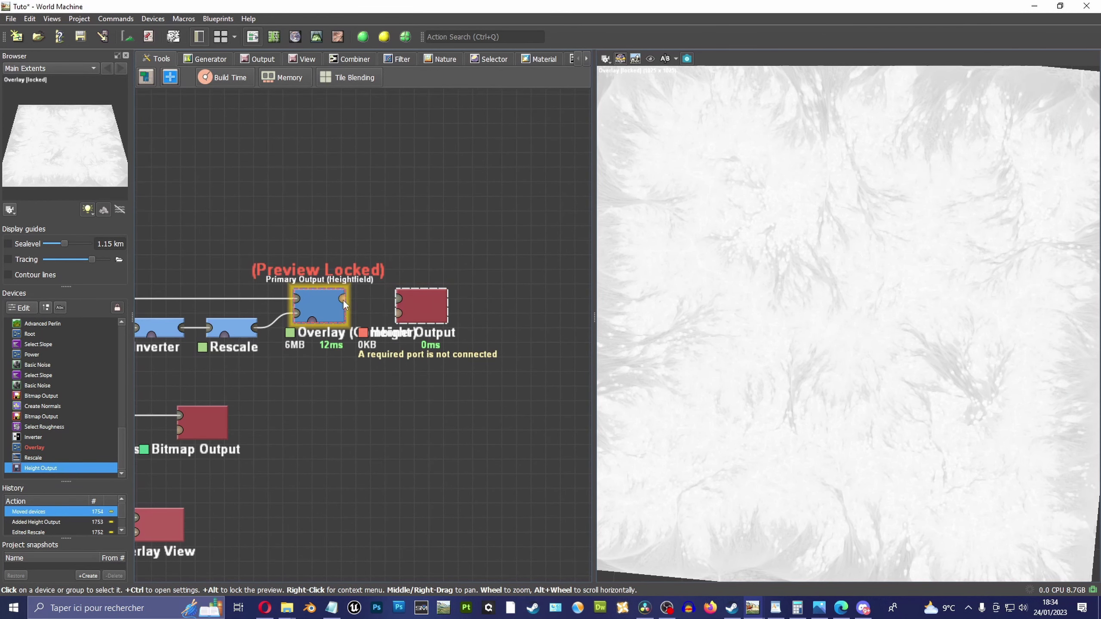
drag(343, 300, 421, 309)
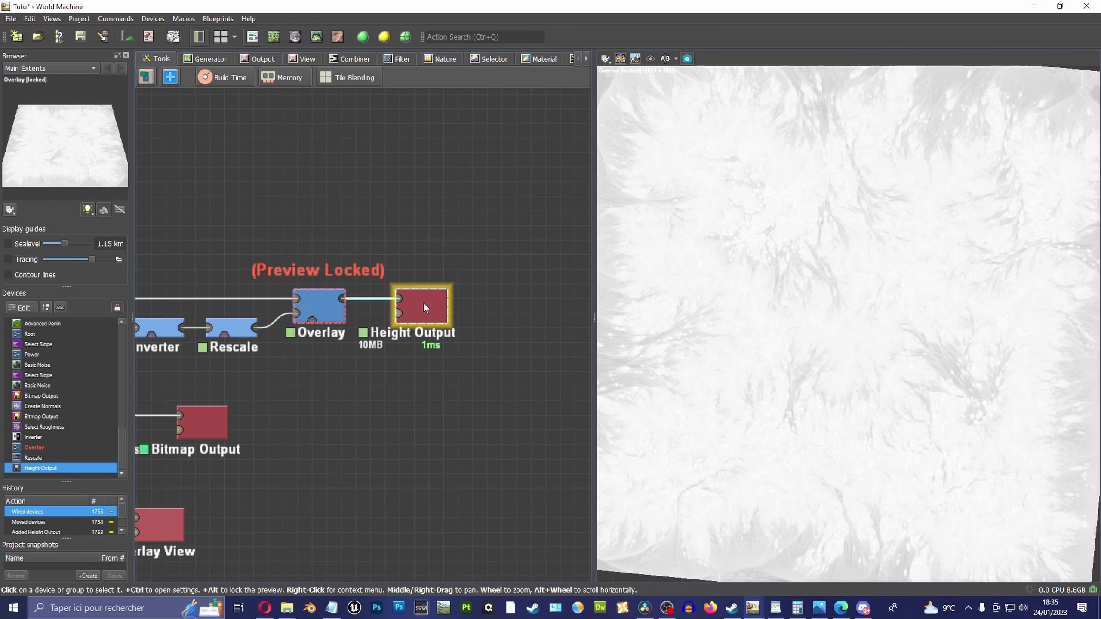
double_click(424, 305)
drag(627, 280, 604, 248)
Point the Height Output's save location to the Export folder
middle_drag(216, 258, 344, 270)
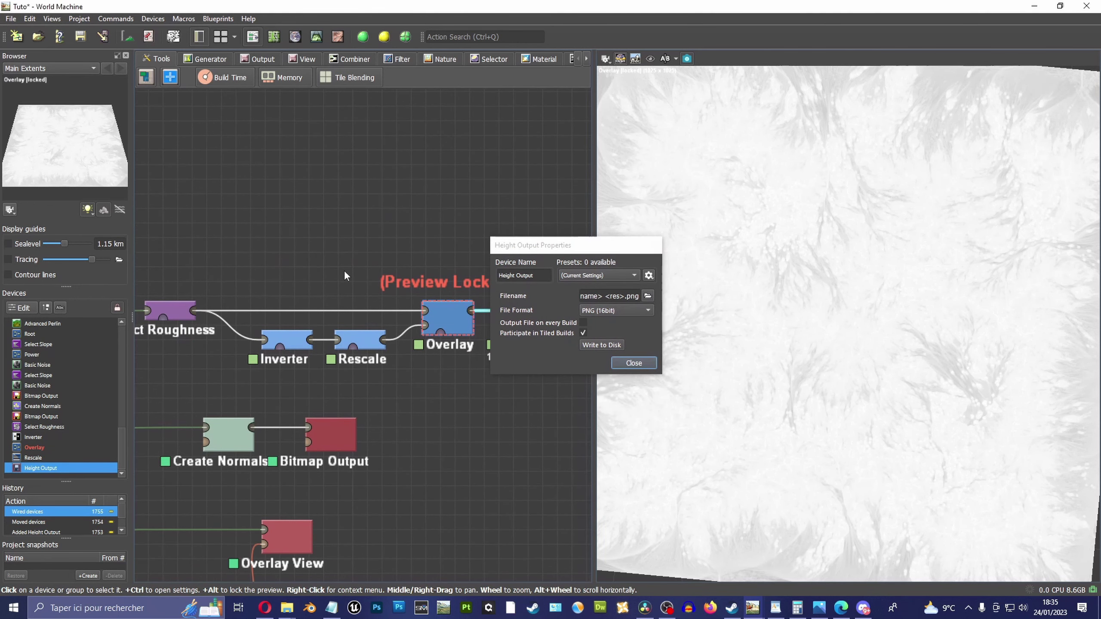
drag(525, 246, 574, 328)
scroll(501, 264, down, 1)
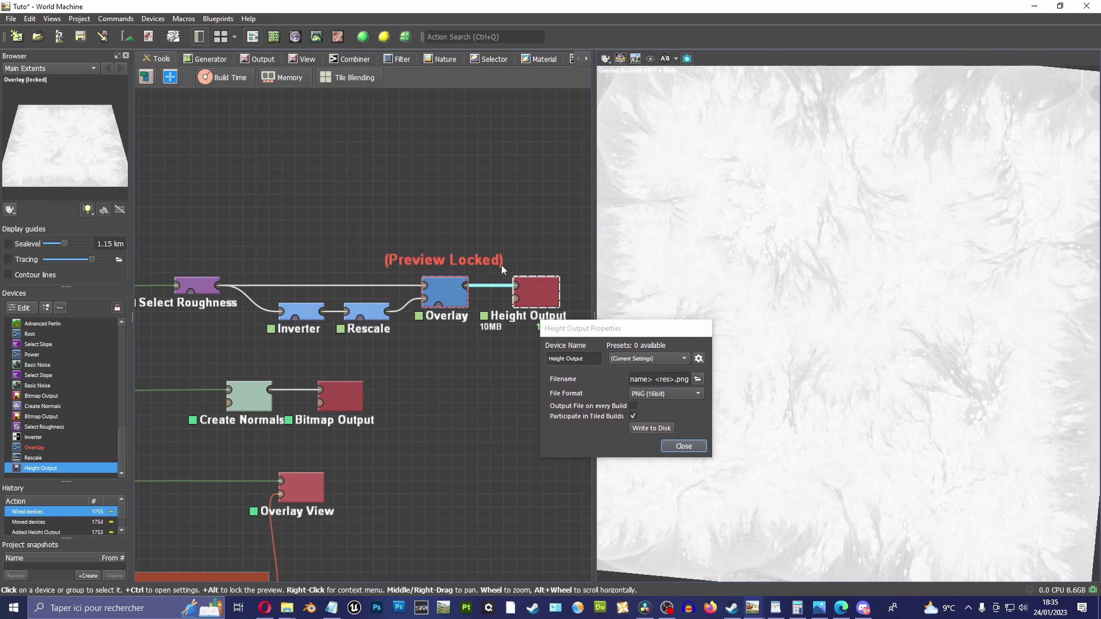
mouse_move(500, 264)
middle_down()
mouse_move(496, 186)
mouse_move(446, 206)
middle_up()
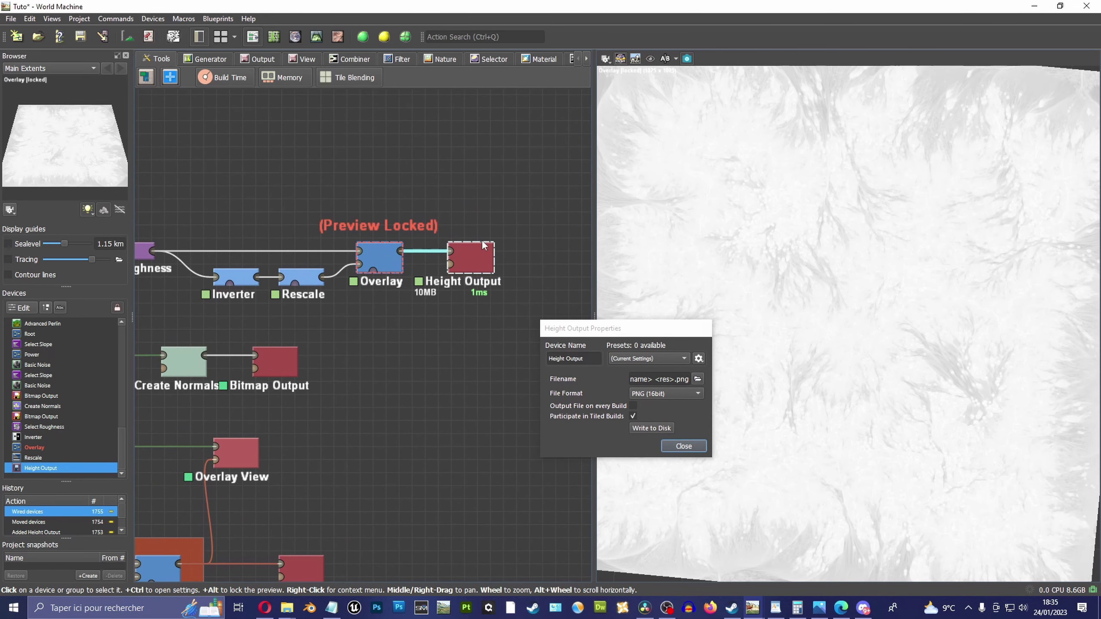
scroll(483, 191, up, 1)
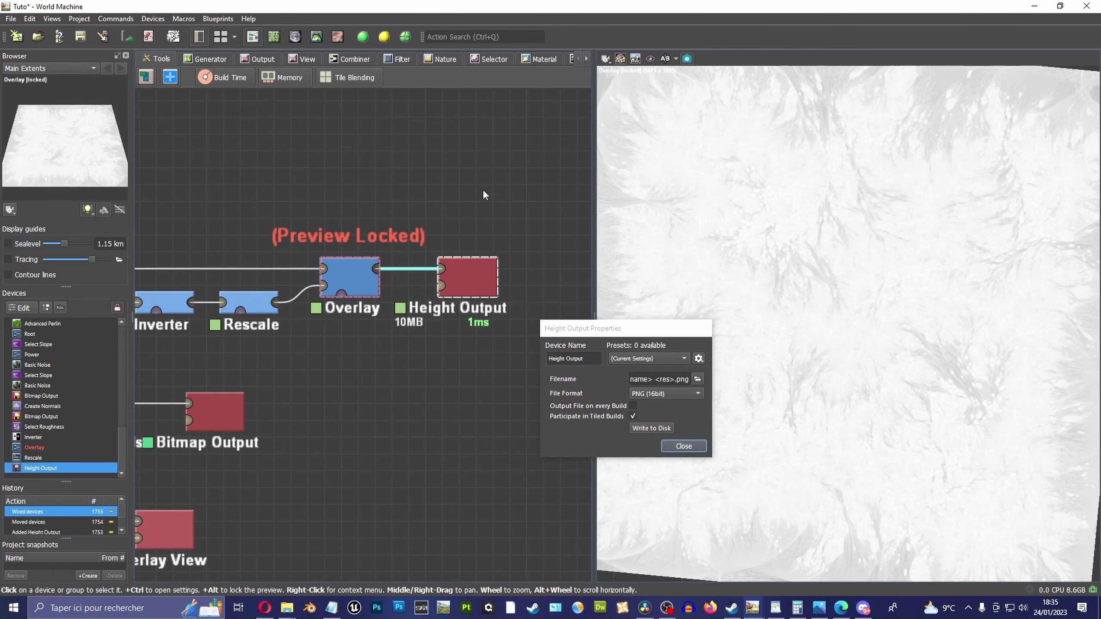
drag(595, 328, 535, 114)
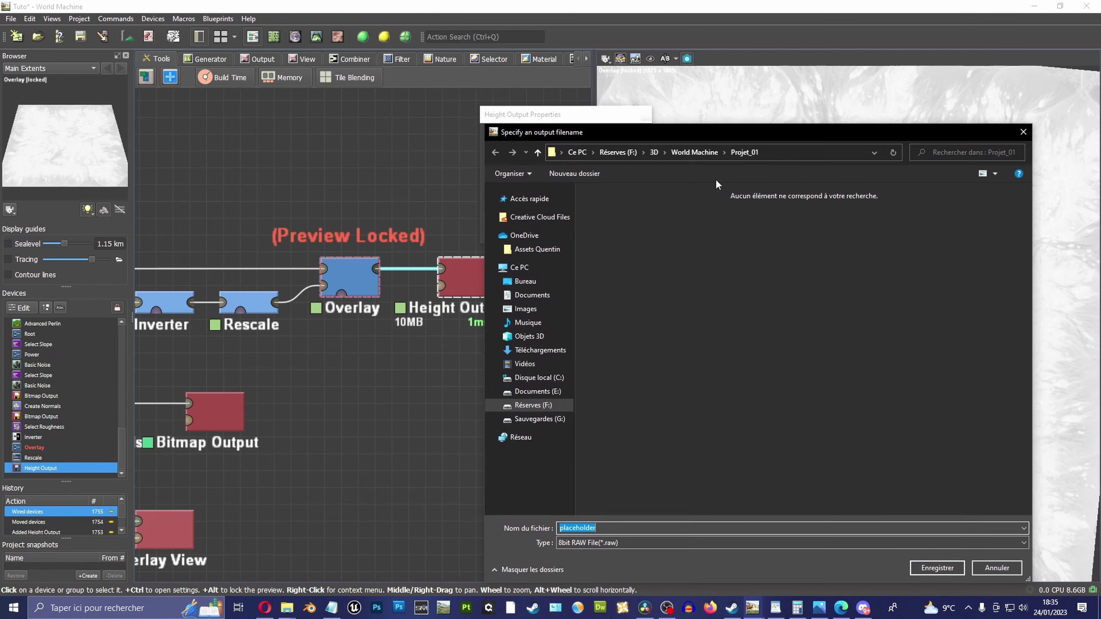
click(774, 154)
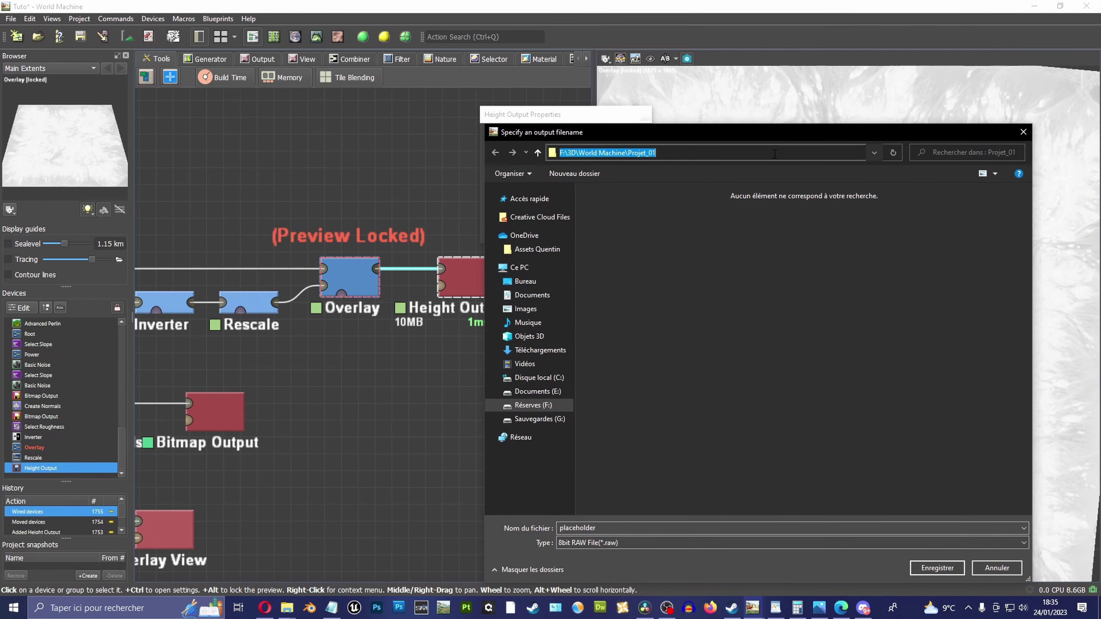
click(774, 154)
key(Return)
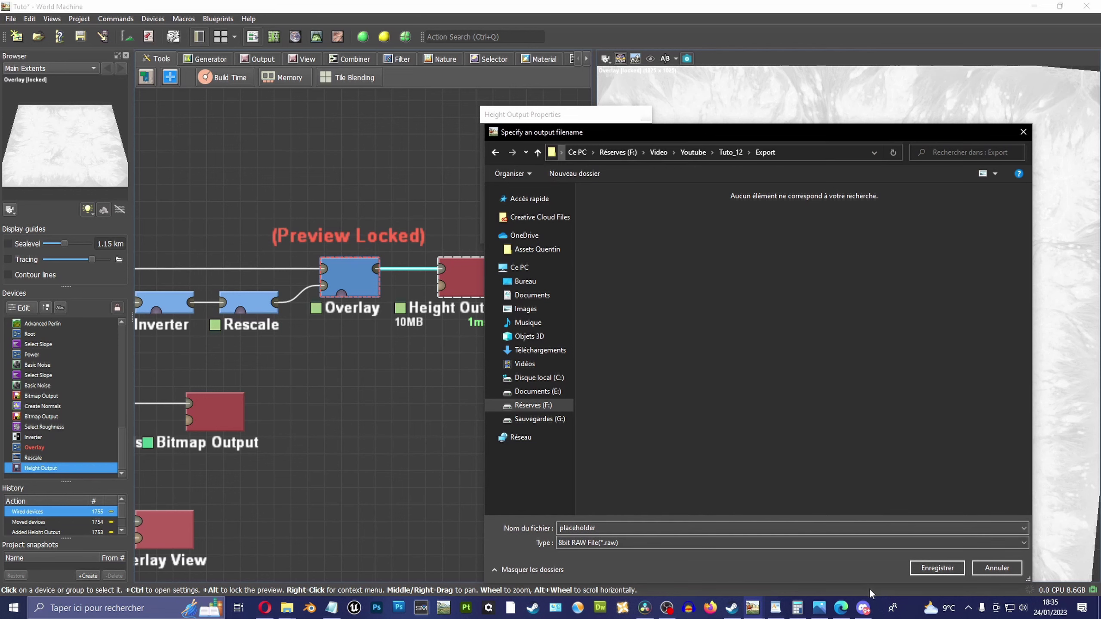
click(932, 566)
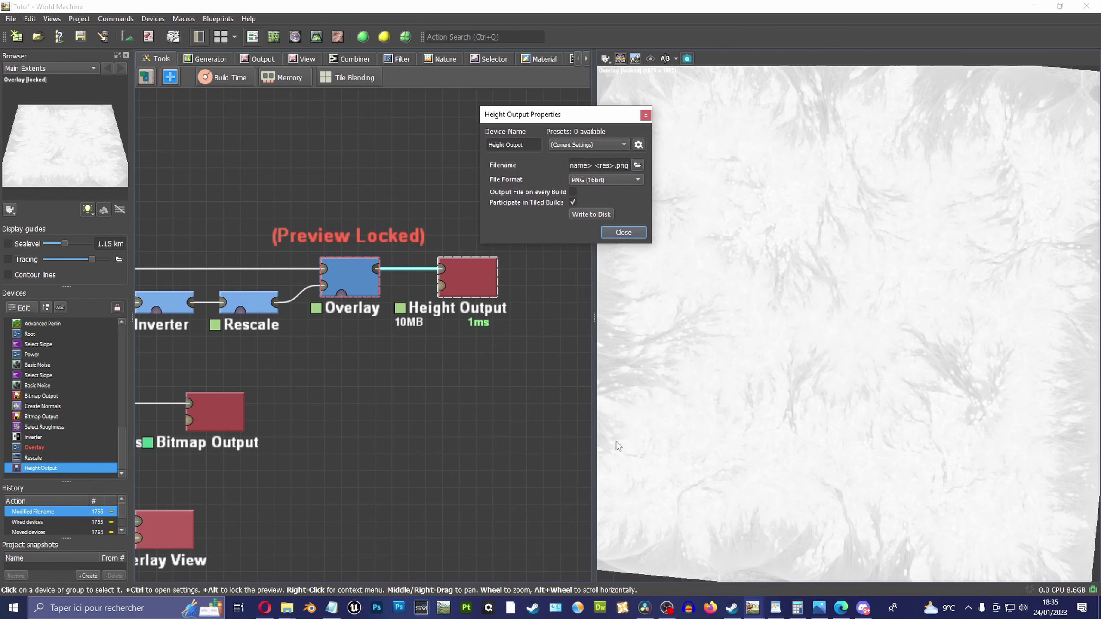
Set the Height Output file format to PNG (8bit)
click(611, 179)
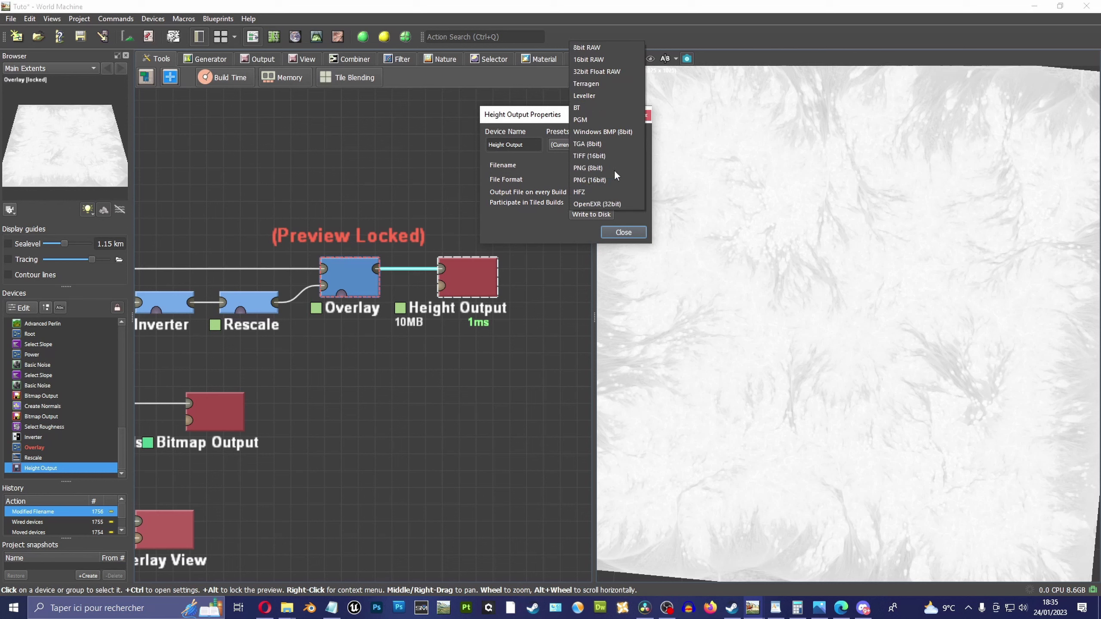
click(609, 179)
click(608, 181)
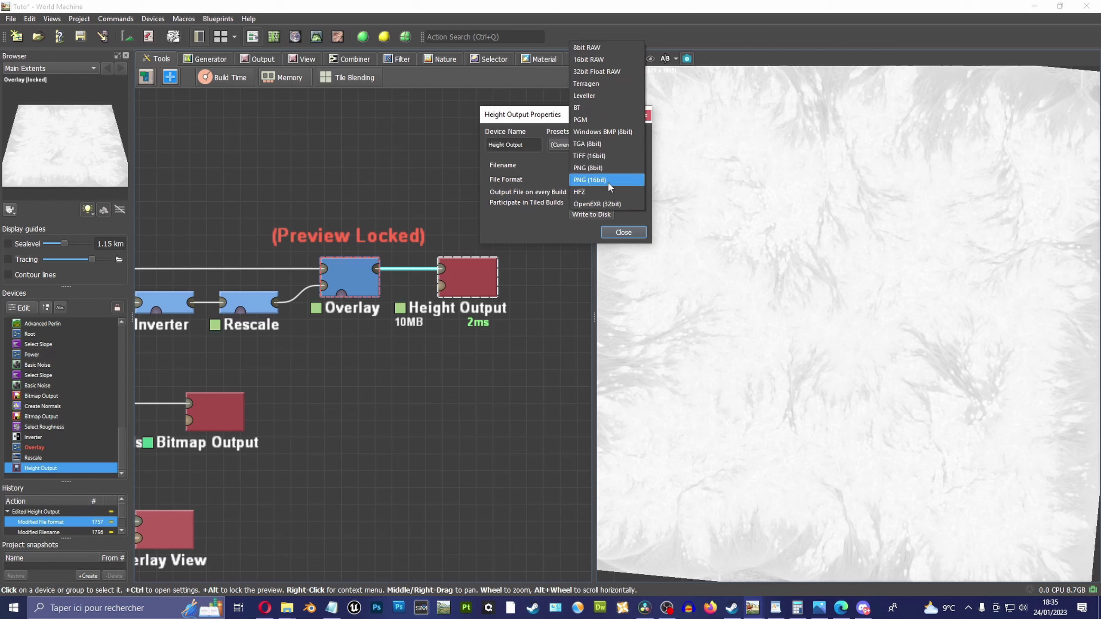
click(603, 167)
drag(585, 119, 532, 121)
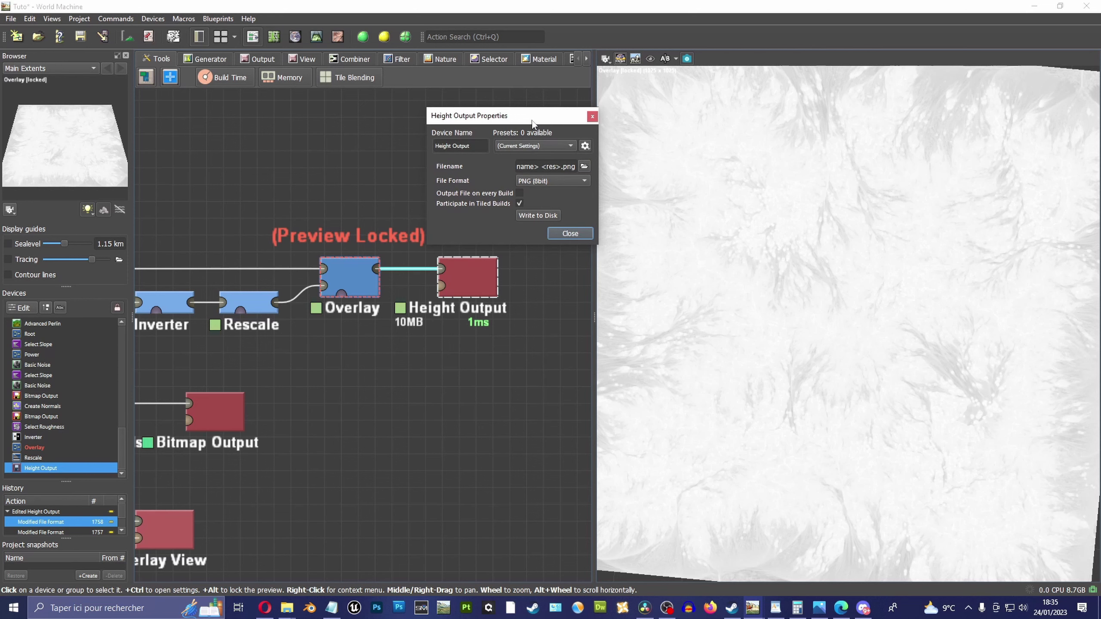
Name the output file Mountain_Desert_01_ROUGH.png as a PNG, based on the COLOR texture name
click(584, 167)
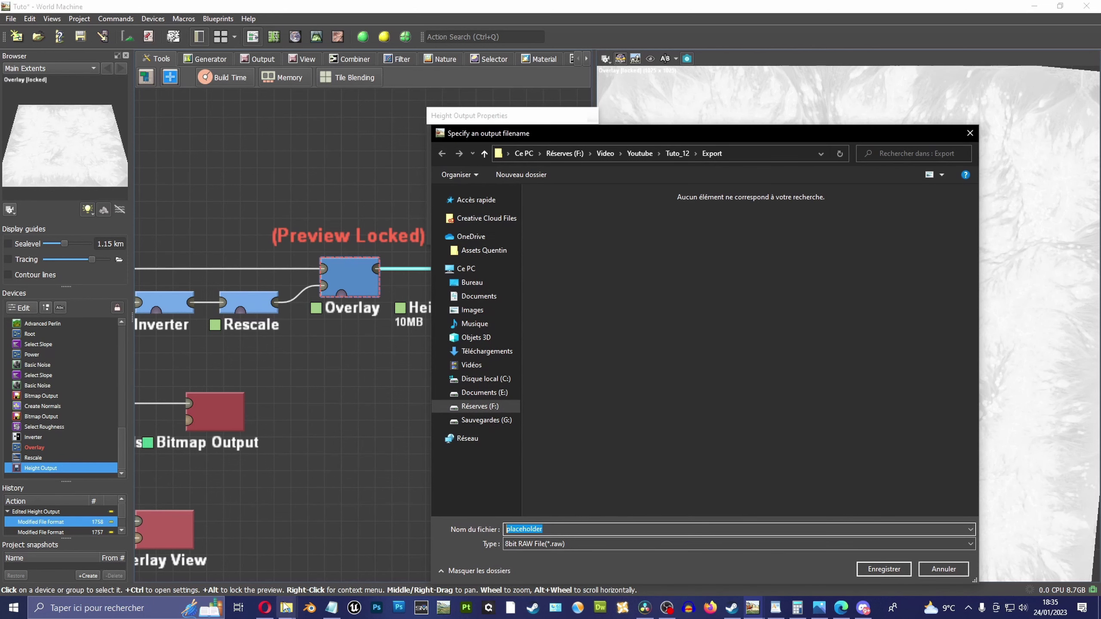
mouse_move(286, 607)
click(146, 564)
click(376, 276)
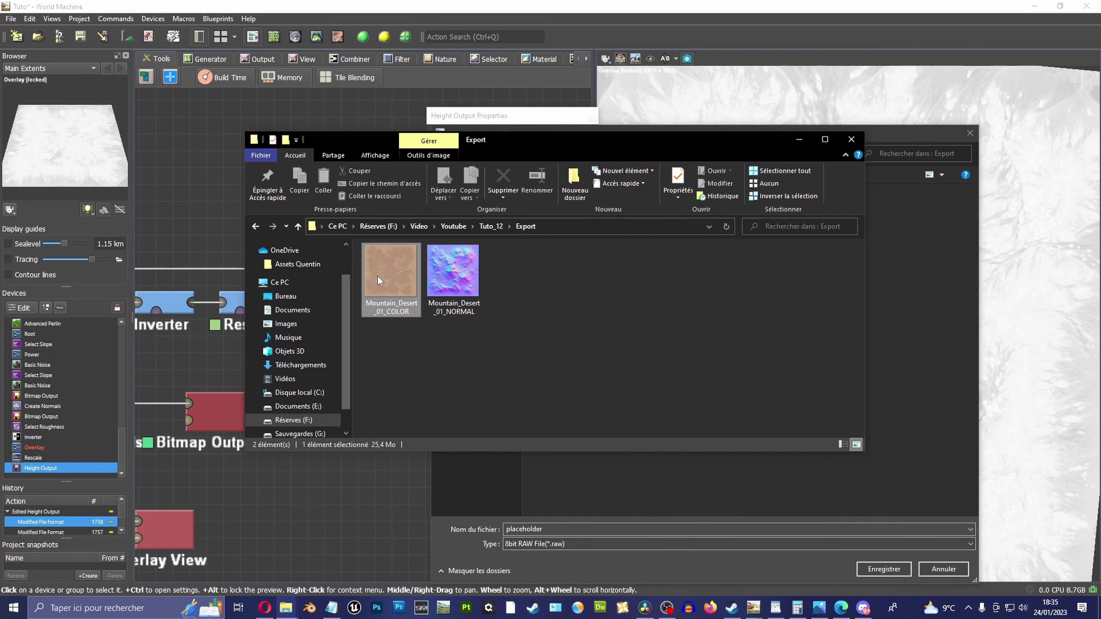
click(377, 275)
key(ctrl+c)
click(557, 529)
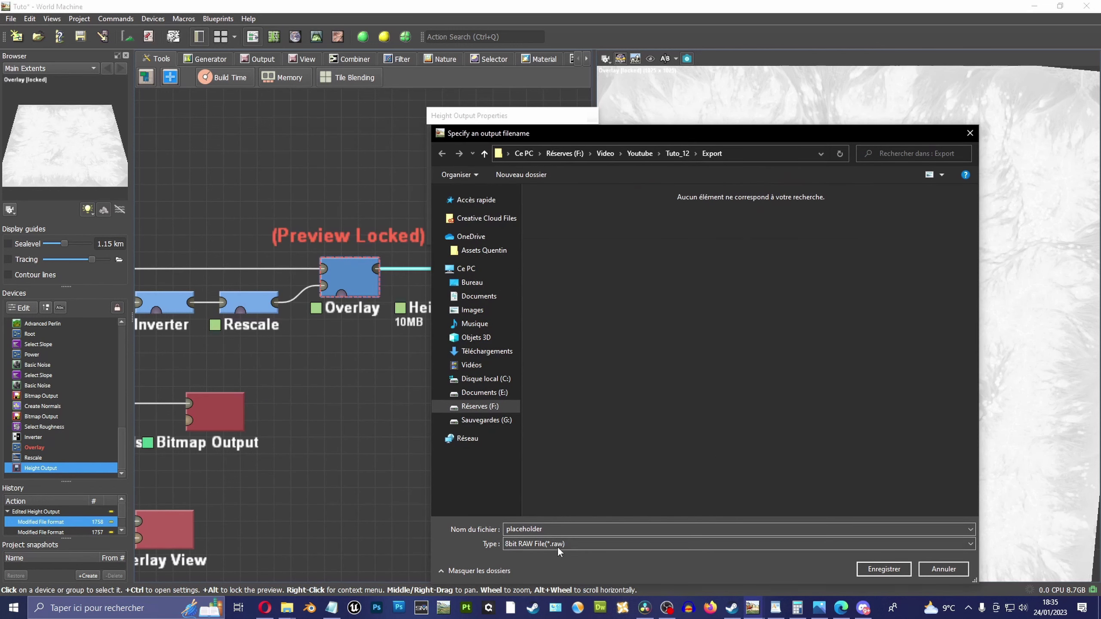
key(ctrl+a)
key(ctrl+v)
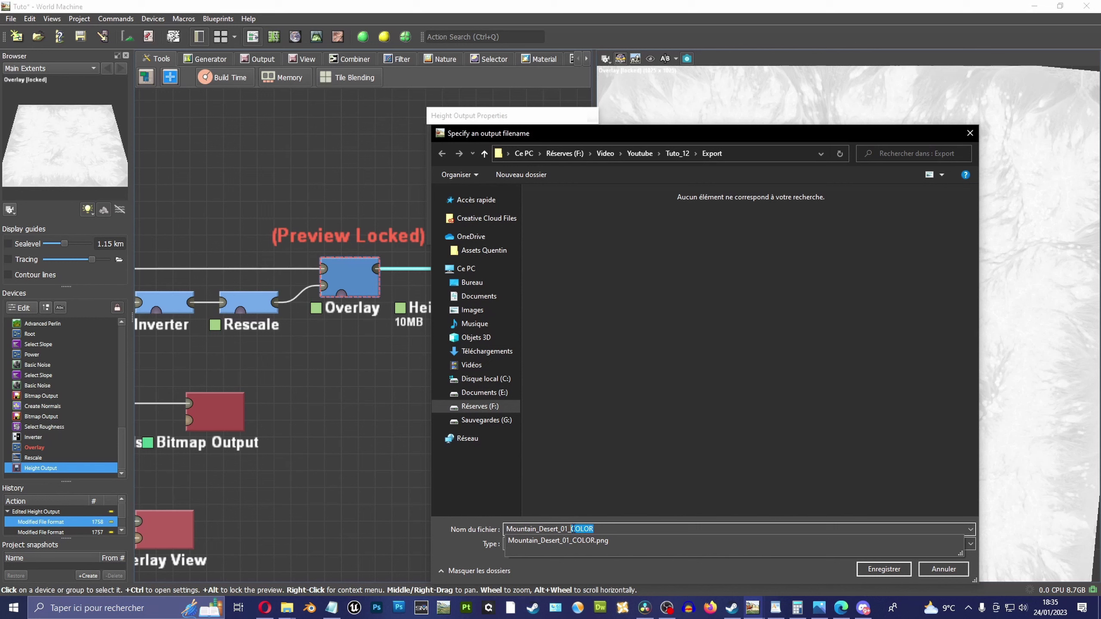
text(ROUGH)
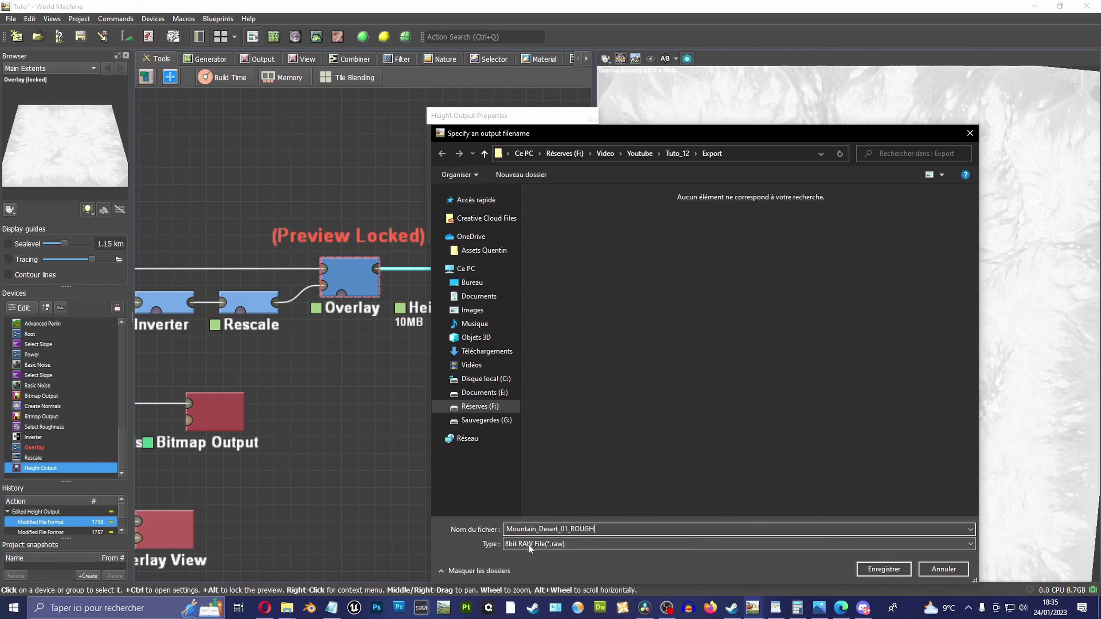
click(532, 545)
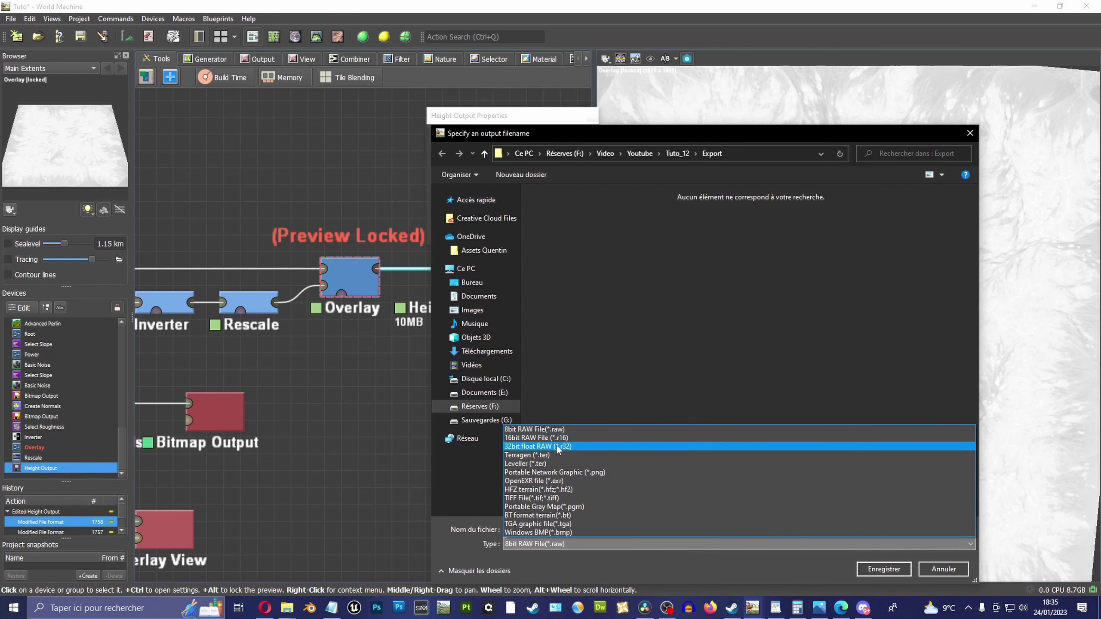
click(552, 472)
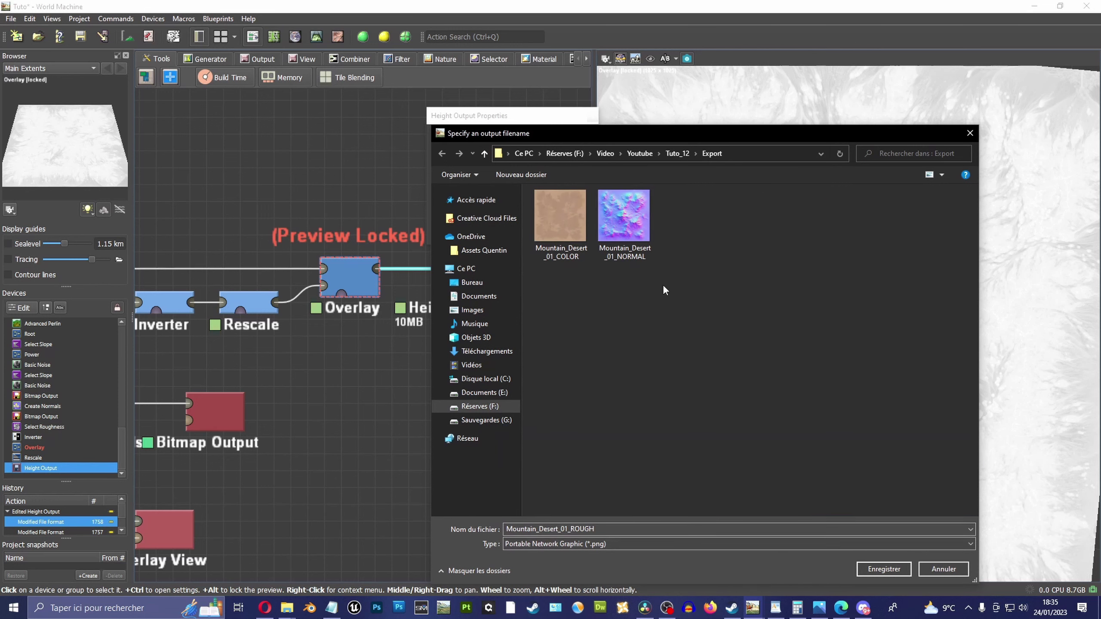
click(884, 569)
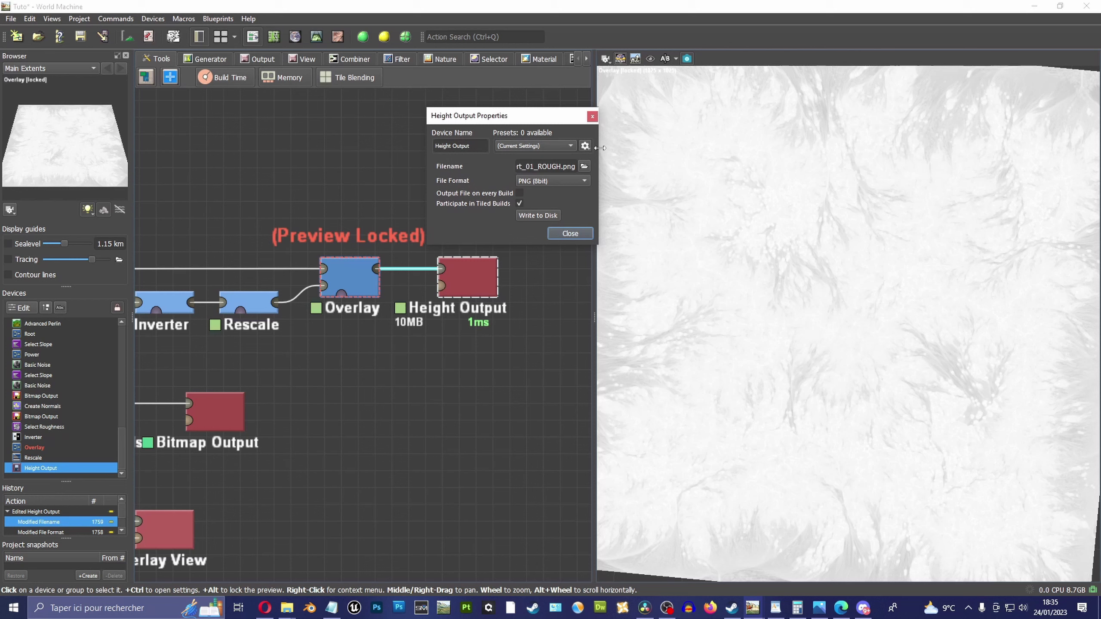
Write the Height Output to disk, confirming the build, then close its settings
click(538, 216)
click(588, 310)
click(582, 310)
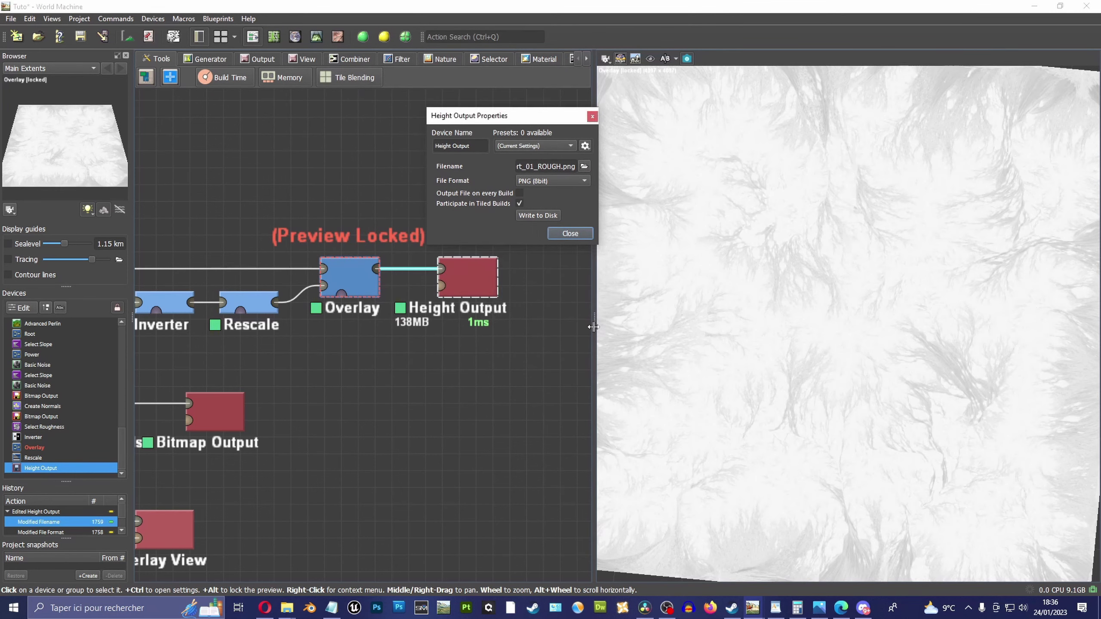
click(565, 231)
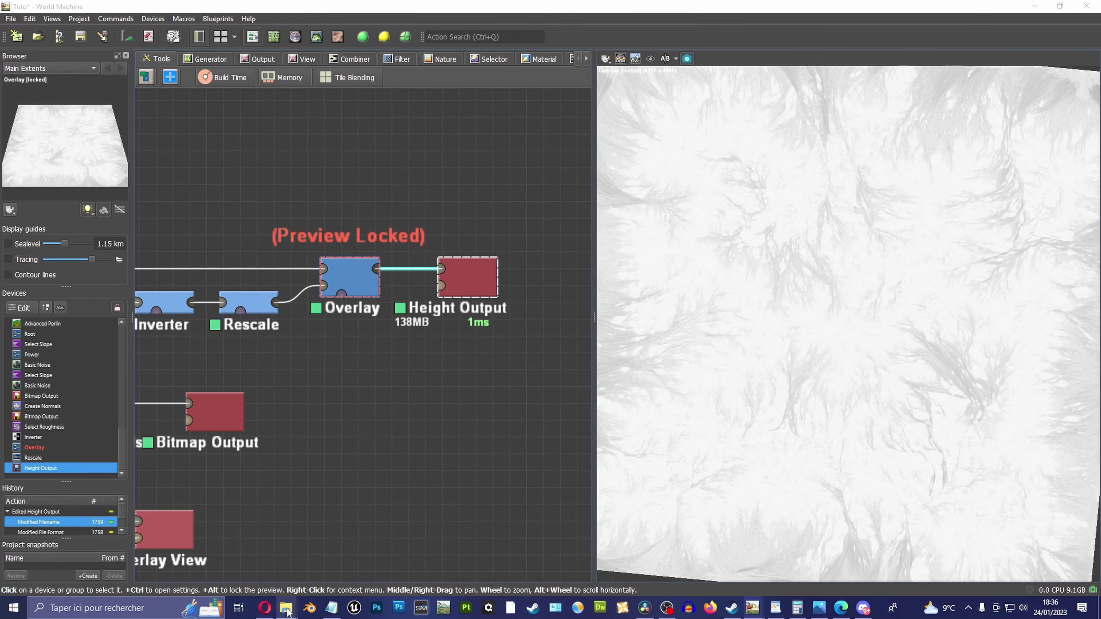
Select the new Mountain_Desert_01_ROUGH texture in the Export folder
mouse_move(287, 607)
click(193, 555)
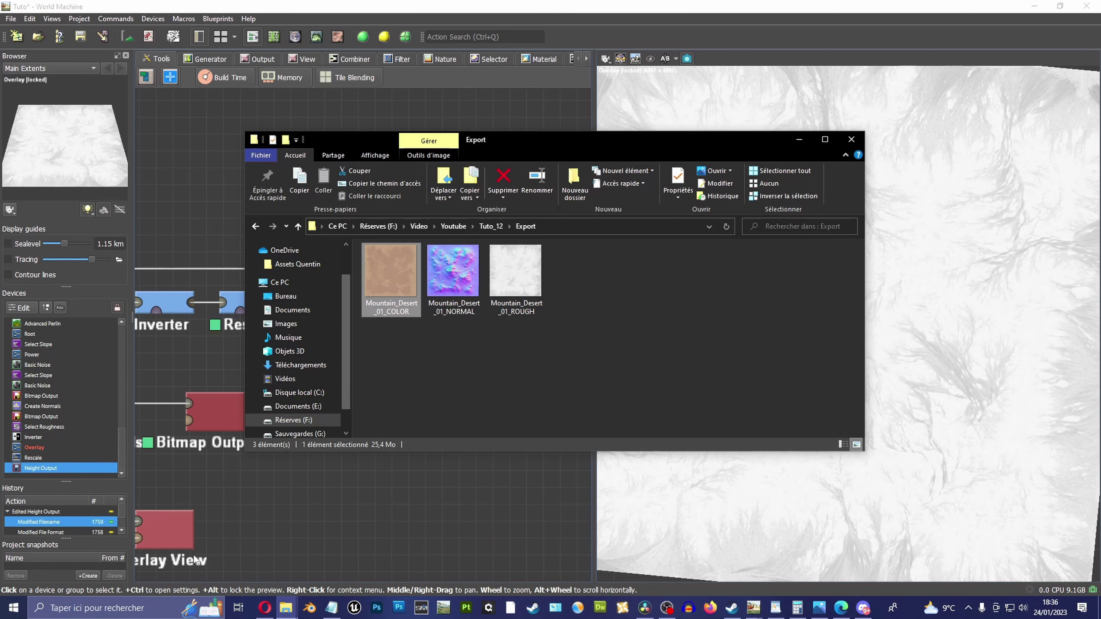
click(584, 319)
click(515, 285)
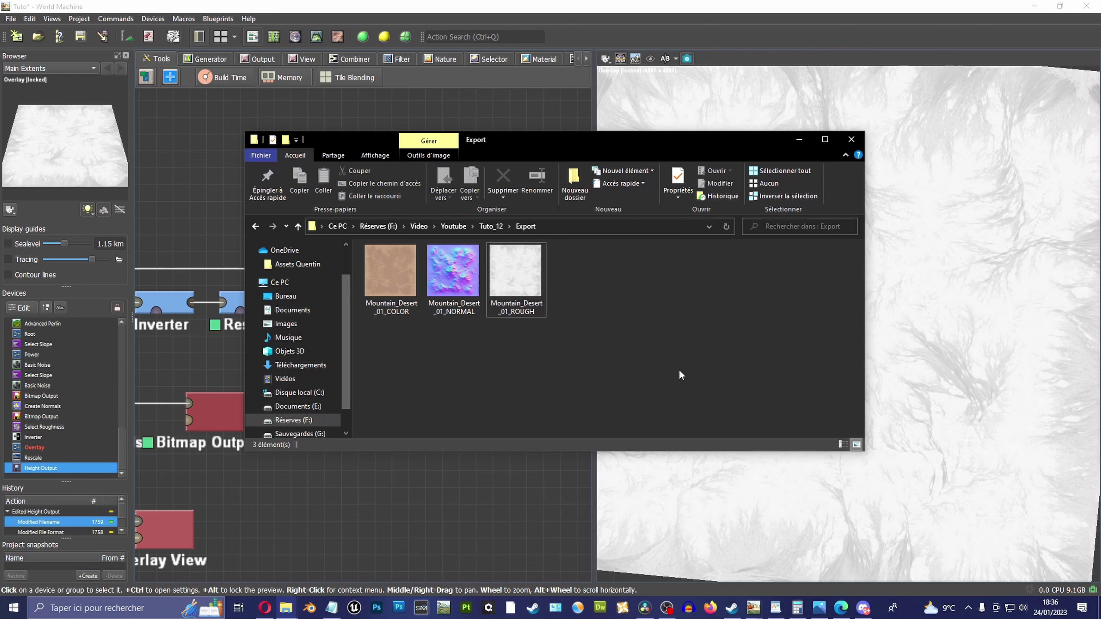
Open Mountain_Desert_01_ROUGH.png in Photos, zoom in and out on it, then close it
double_click(537, 277)
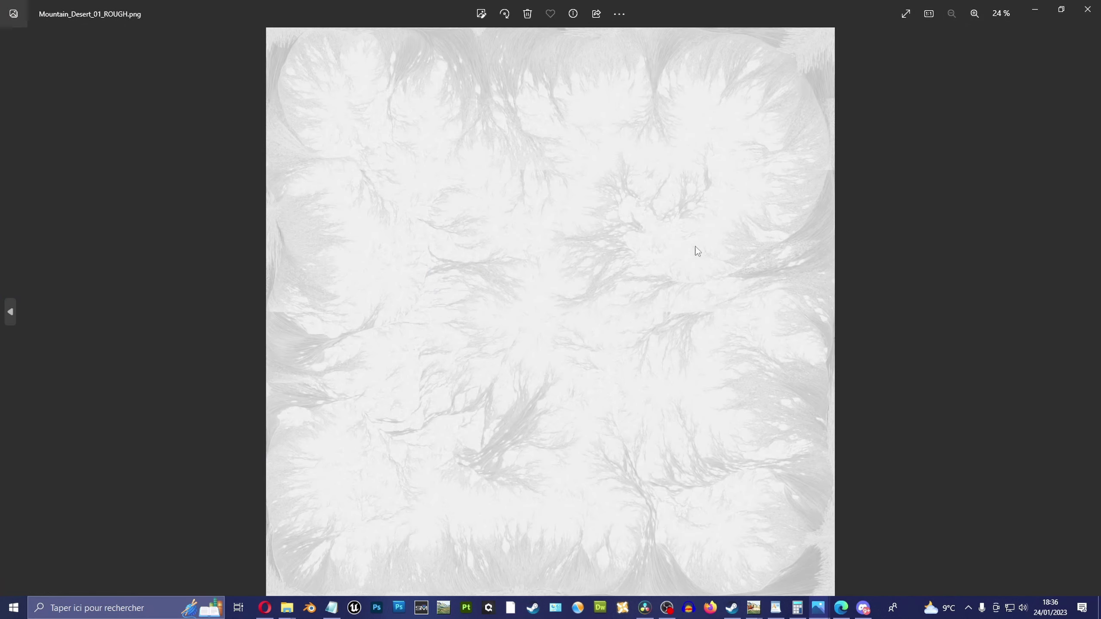
scroll(673, 148, up, 5)
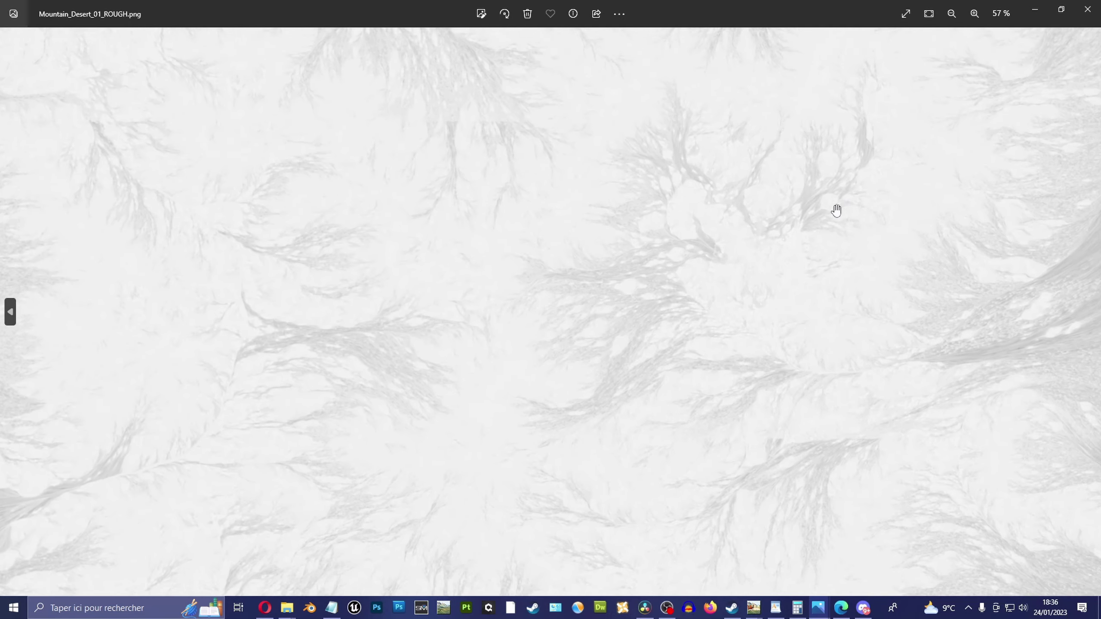
scroll(889, 172, up, 3)
scroll(951, 185, up, 3)
scroll(703, 228, up, 1)
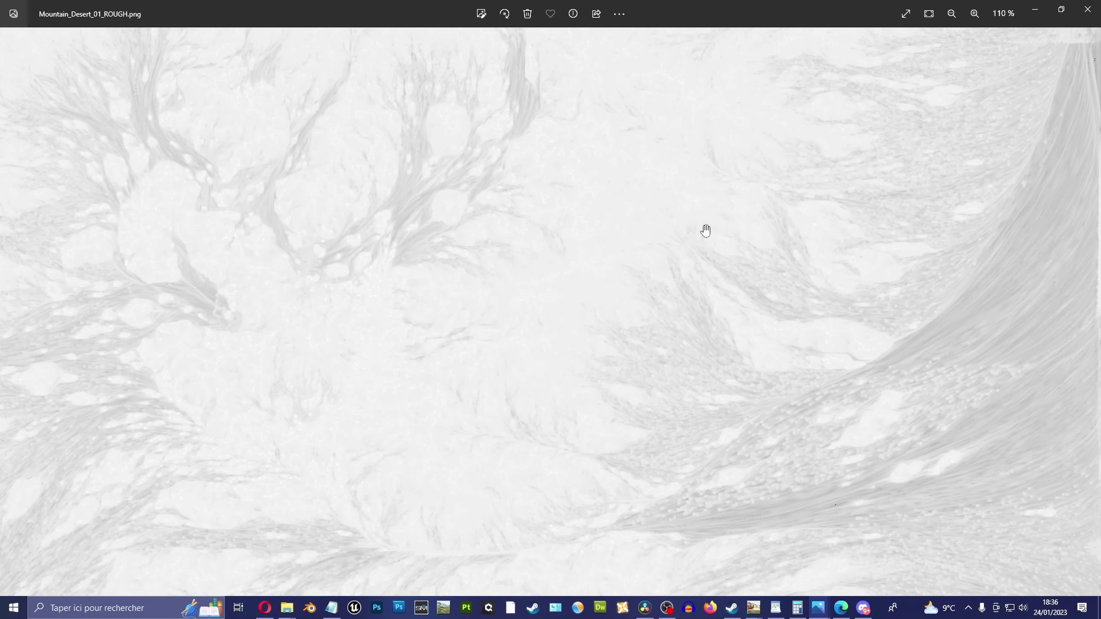
scroll(901, 252, up, 2)
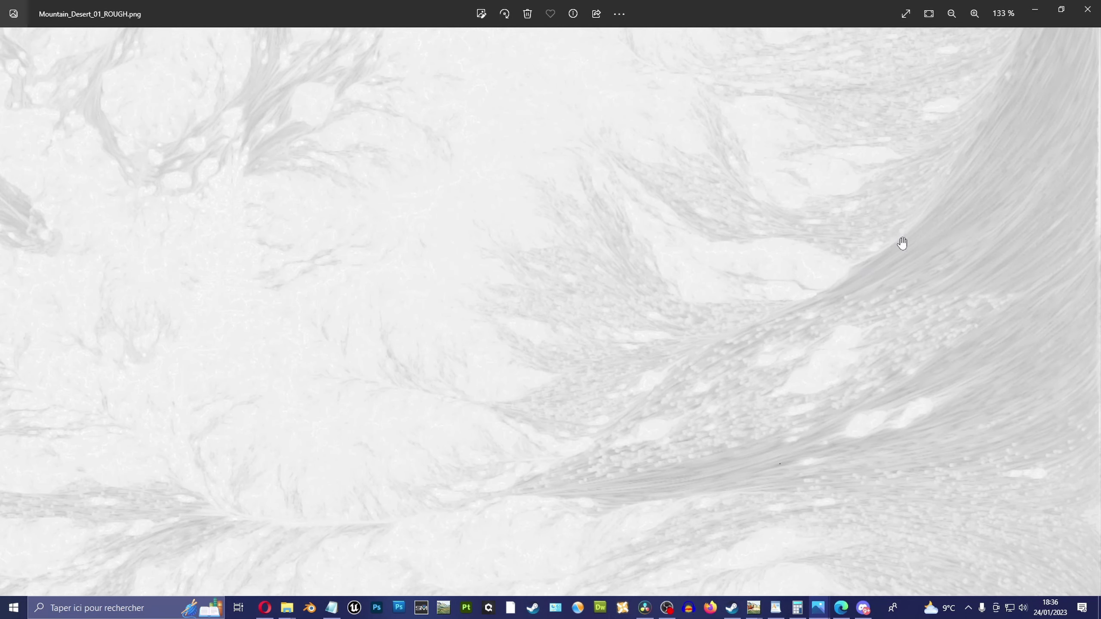
scroll(880, 176, down, 2)
scroll(902, 174, down, 3)
scroll(632, 309, down, 2)
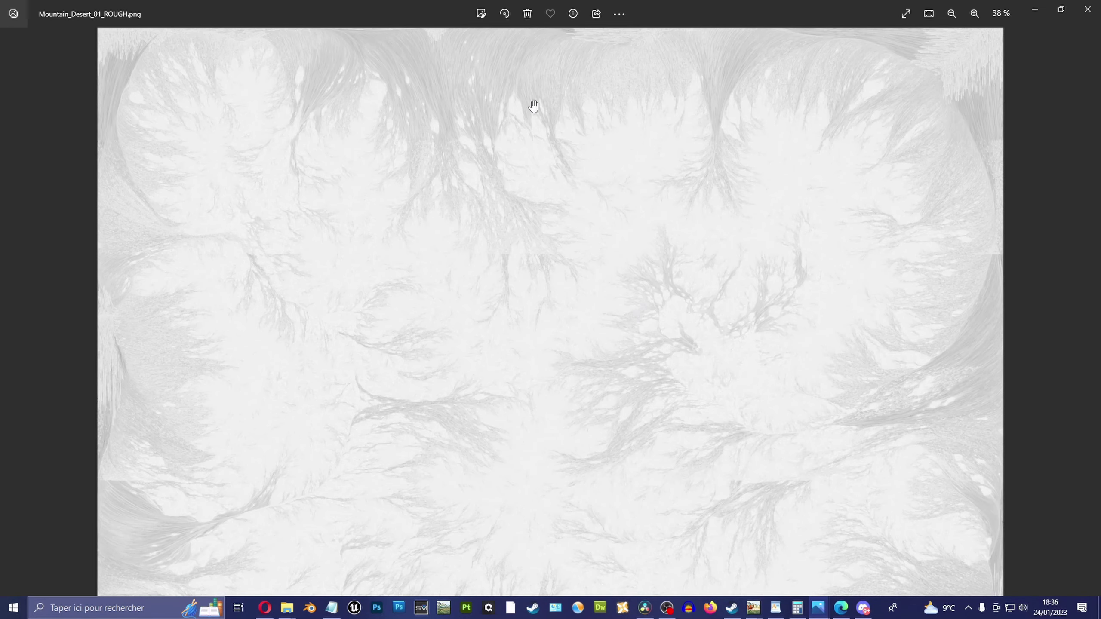
click(1087, 10)
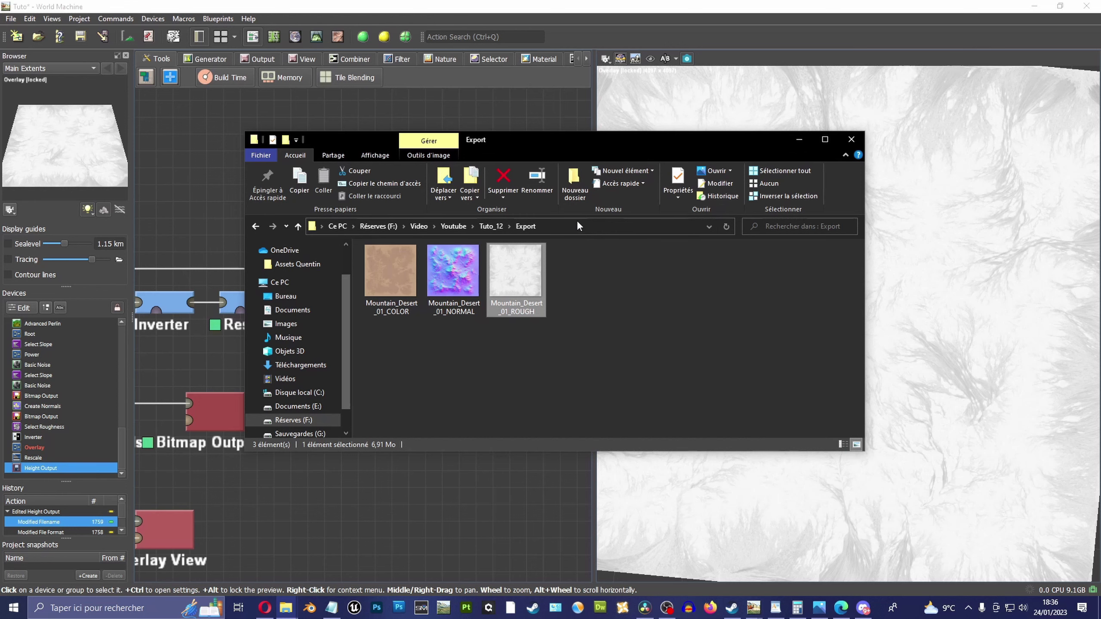
Close the Export folder, widen the node graph, and move both node rows upward
key(alt+F4)
drag(594, 204, 723, 204)
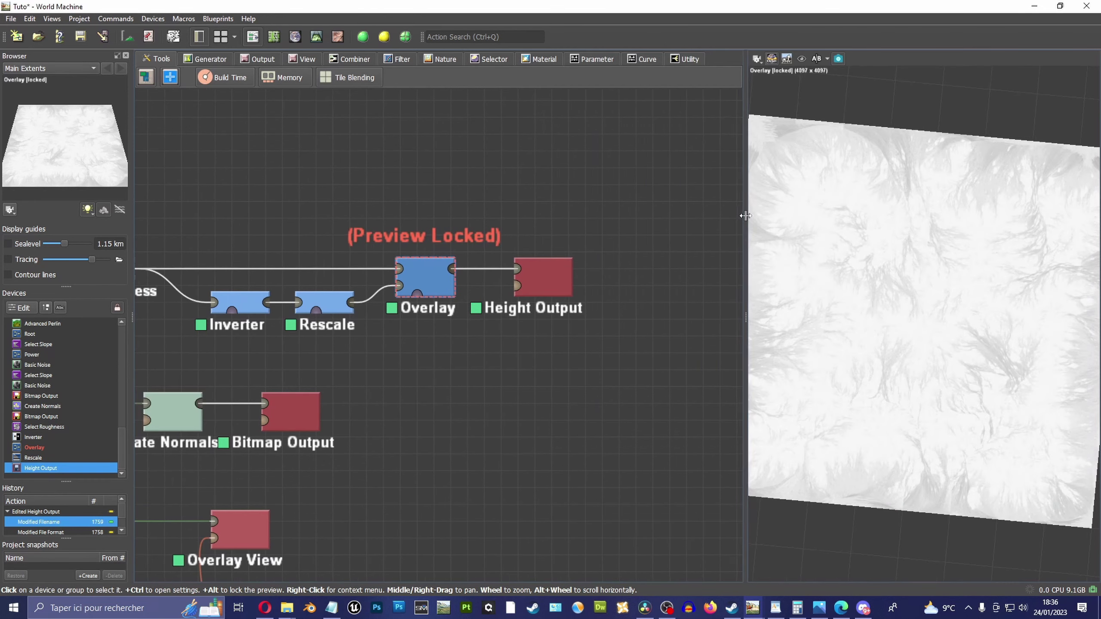
scroll(605, 265, down, 2)
scroll(534, 279, up, 1)
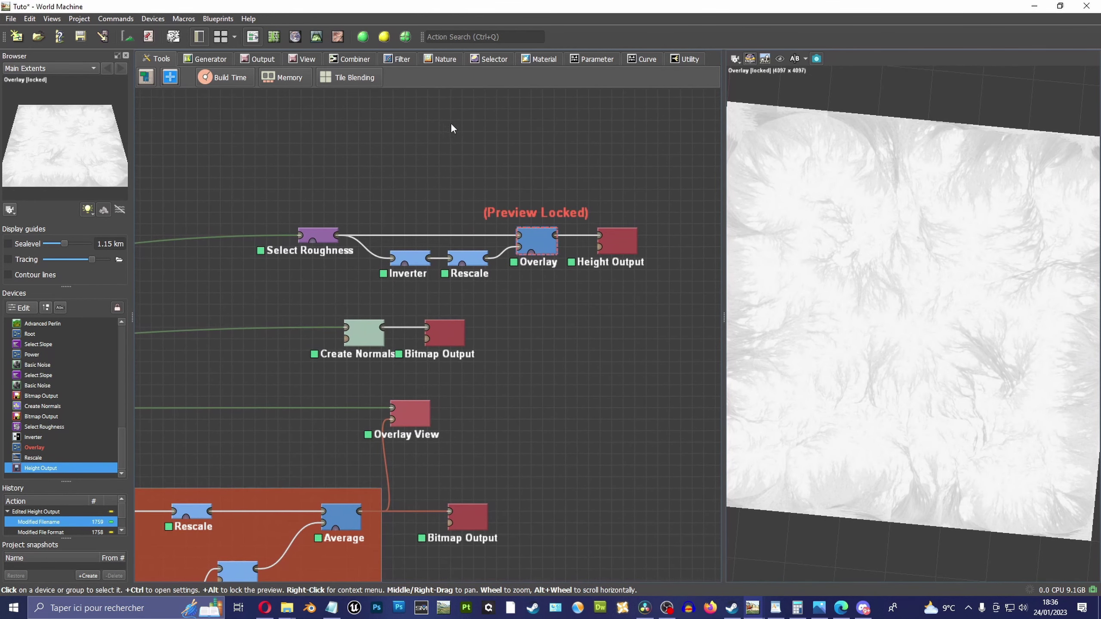
drag(646, 164, 277, 280)
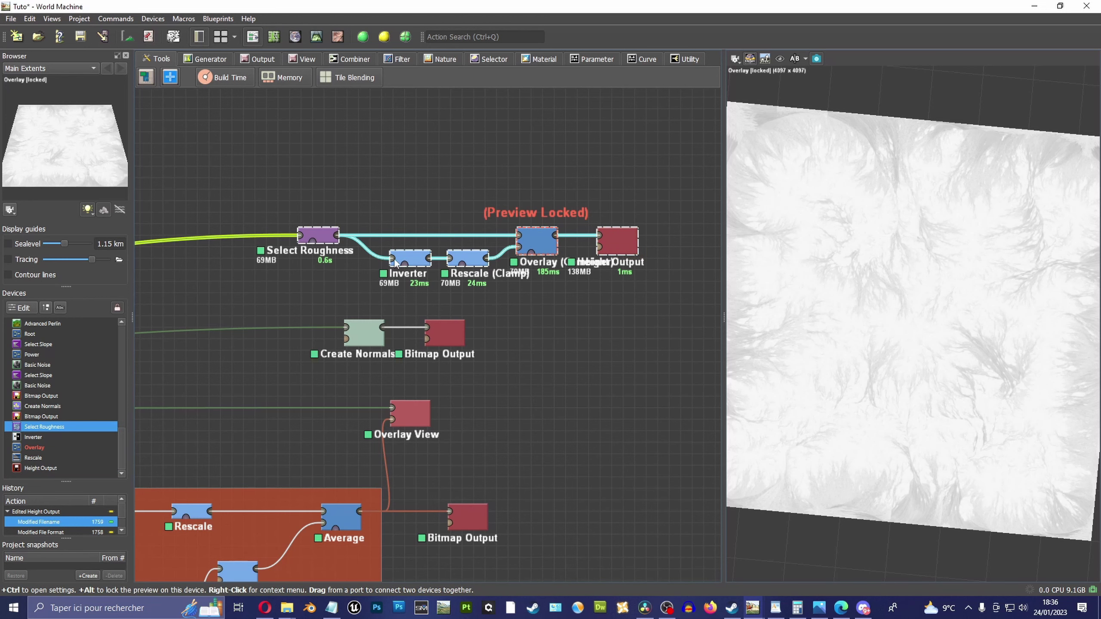
drag(406, 260, 407, 180)
drag(521, 263, 287, 367)
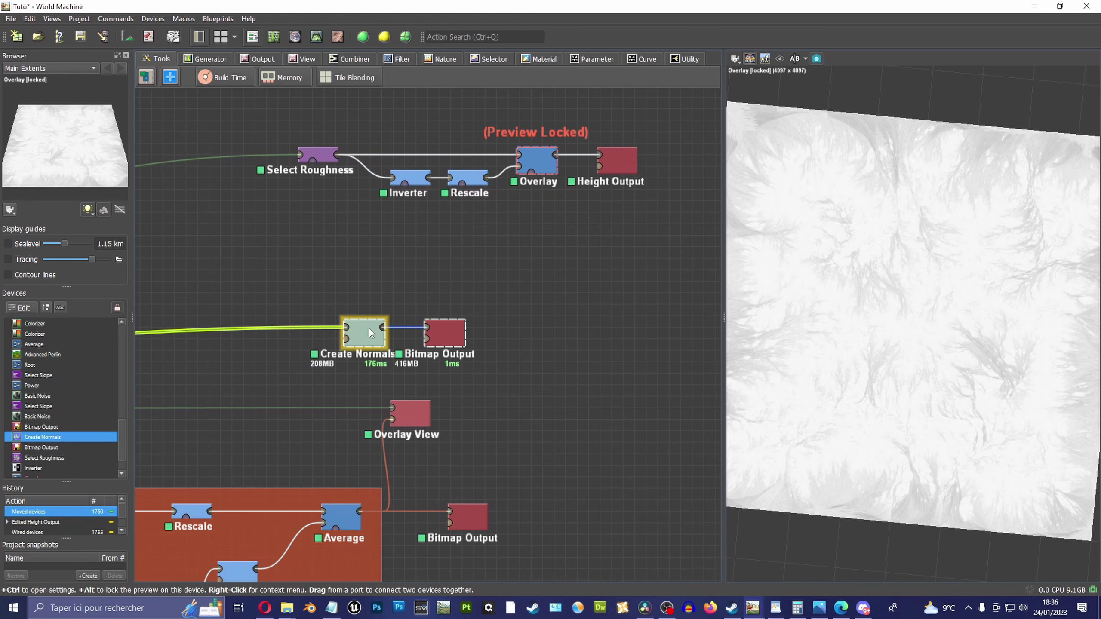
drag(368, 327, 359, 239)
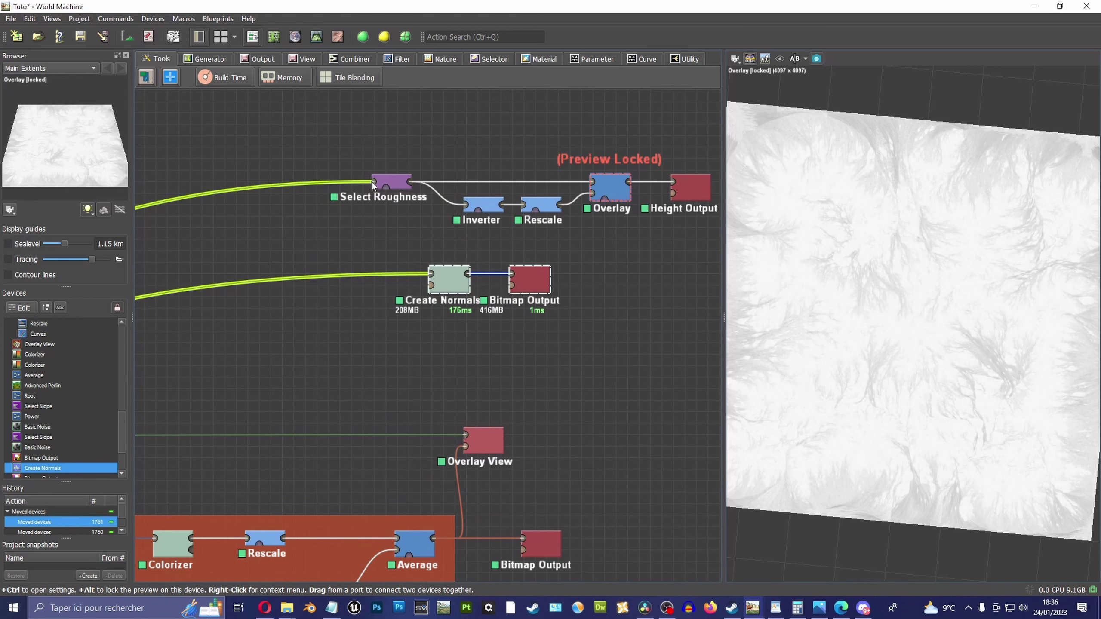
Add a route point on Select Roughness's input wire and feed Create Normals from it
mouse_move(372, 182)
mouse_down()
mouse_move(341, 250)
mouse_move(317, 251)
mouse_up()
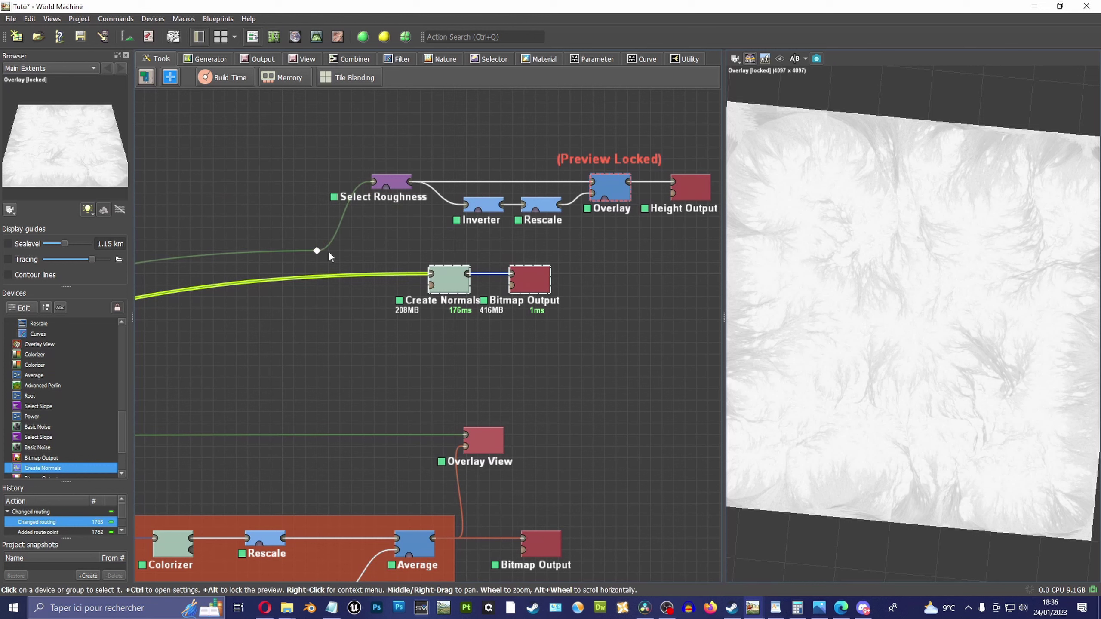
mouse_move(317, 251)
mouse_down()
mouse_move(429, 285)
mouse_move(441, 260)
mouse_up()
scroll(366, 309, down, 2)
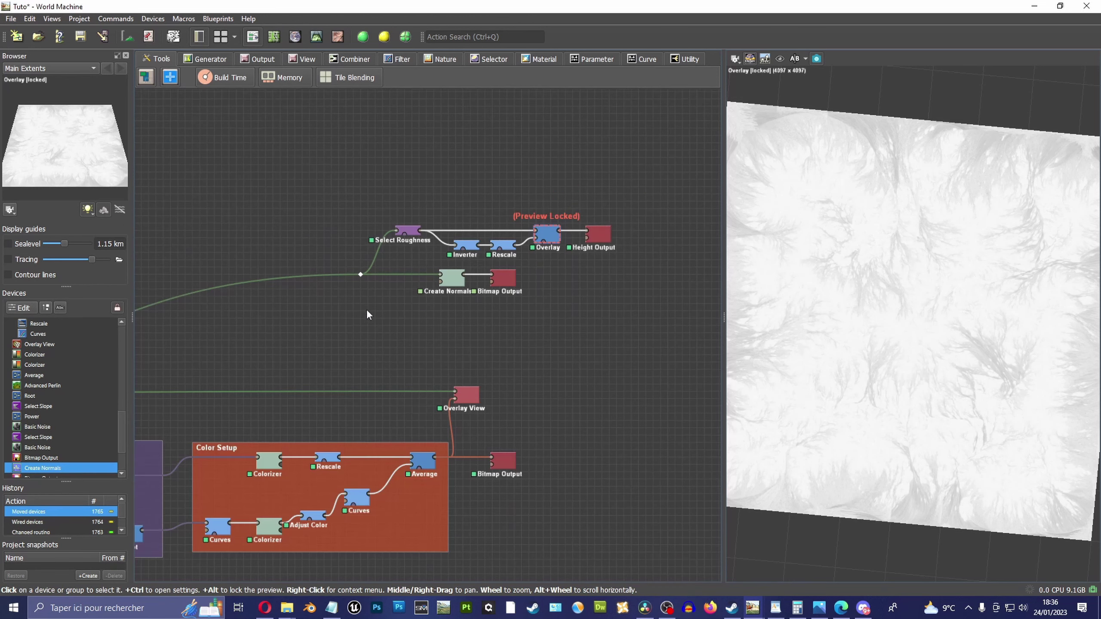
middle_drag(367, 309, 350, 307)
scroll(390, 306, up, 3)
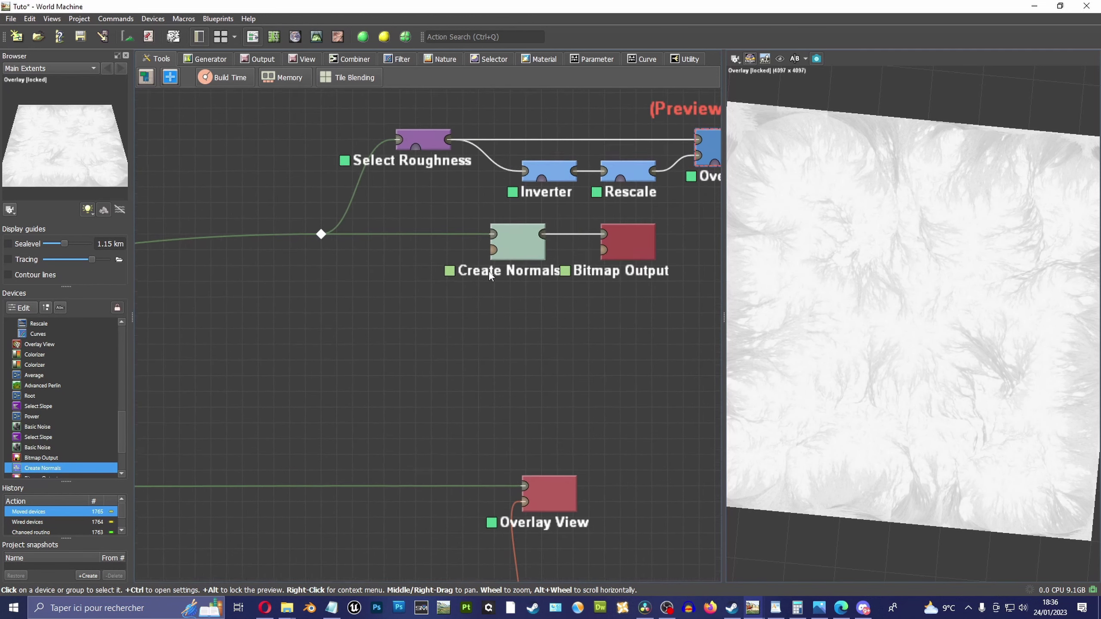
mouse_move(489, 271)
middle_down()
mouse_move(353, 310)
mouse_move(528, 282)
mouse_move(490, 291)
mouse_move(492, 304)
middle_up()
scroll(390, 314, down, 2)
scroll(451, 292, down, 1)
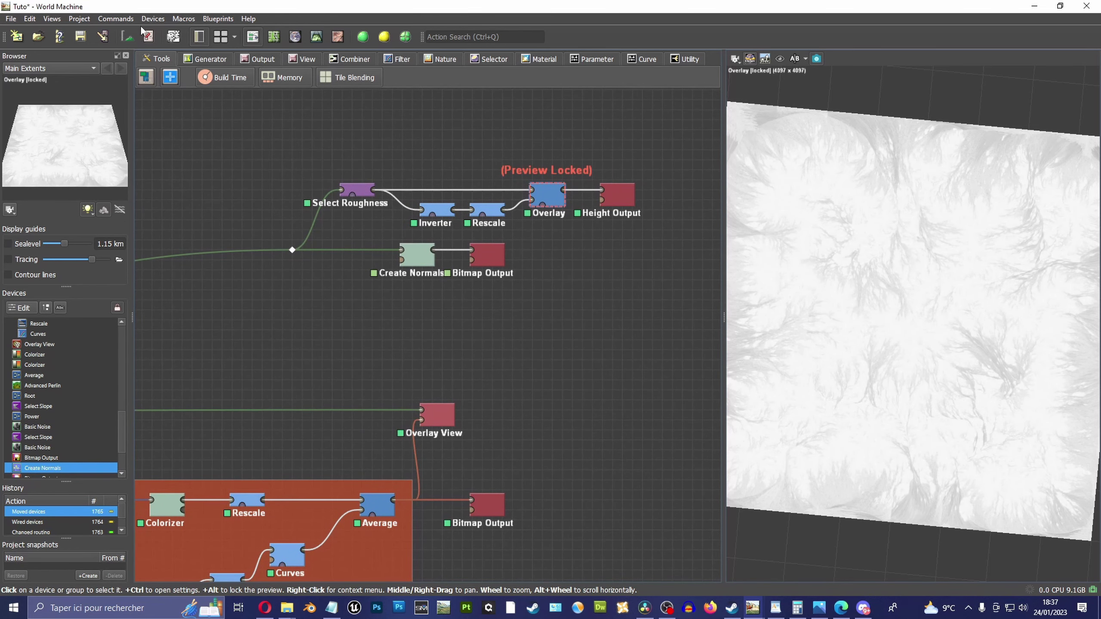
Add a Meshify device from the Material devices and place it on the canvas
click(153, 19)
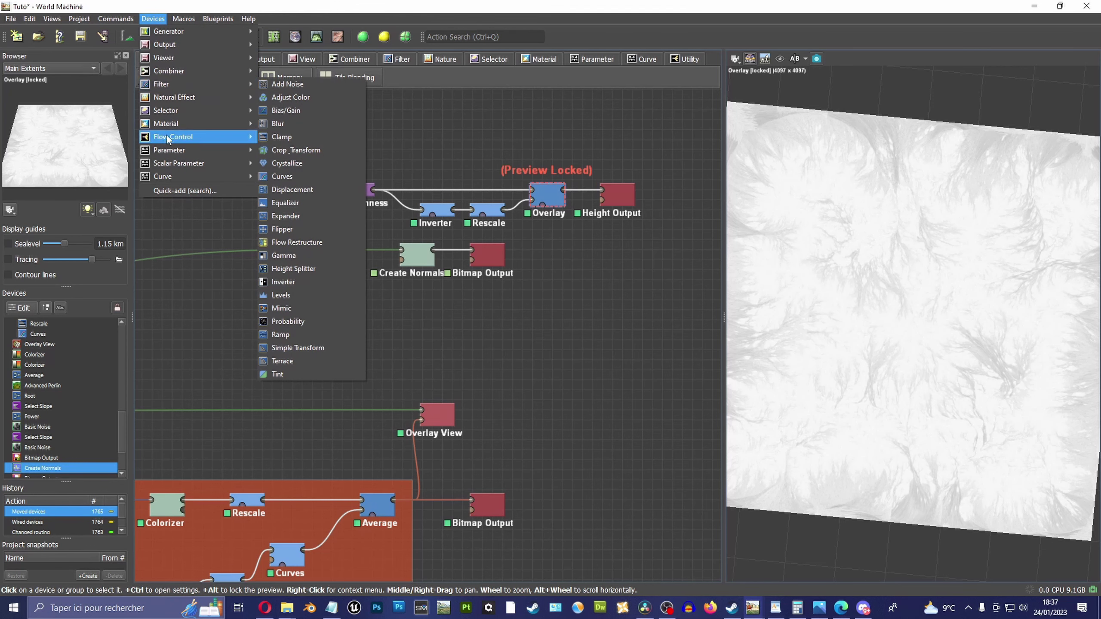
mouse_move(172, 136)
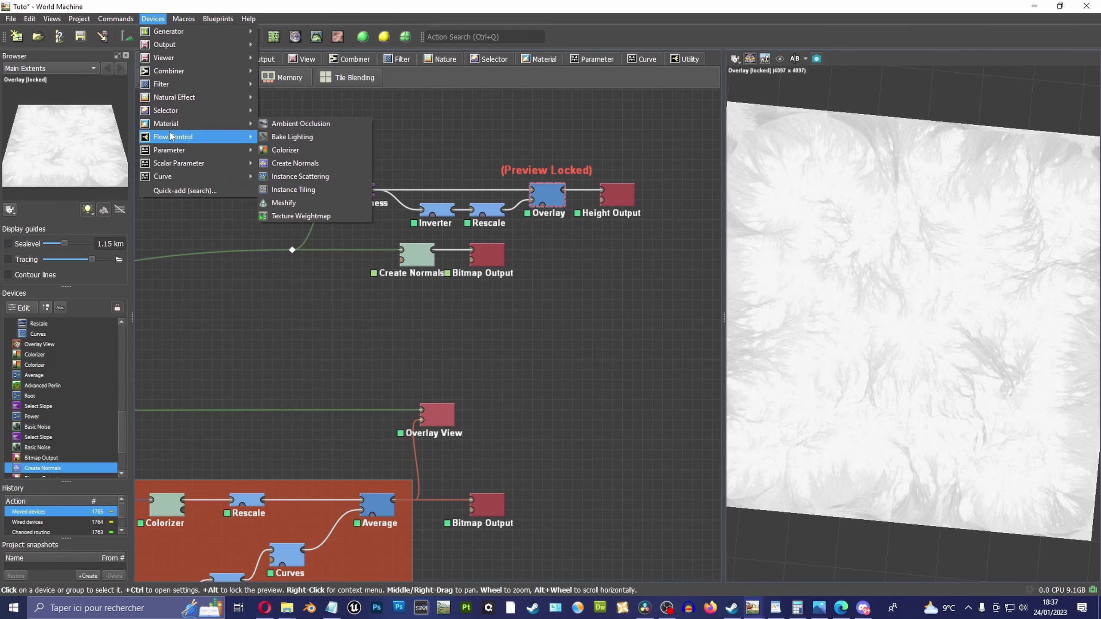
click(294, 202)
click(377, 312)
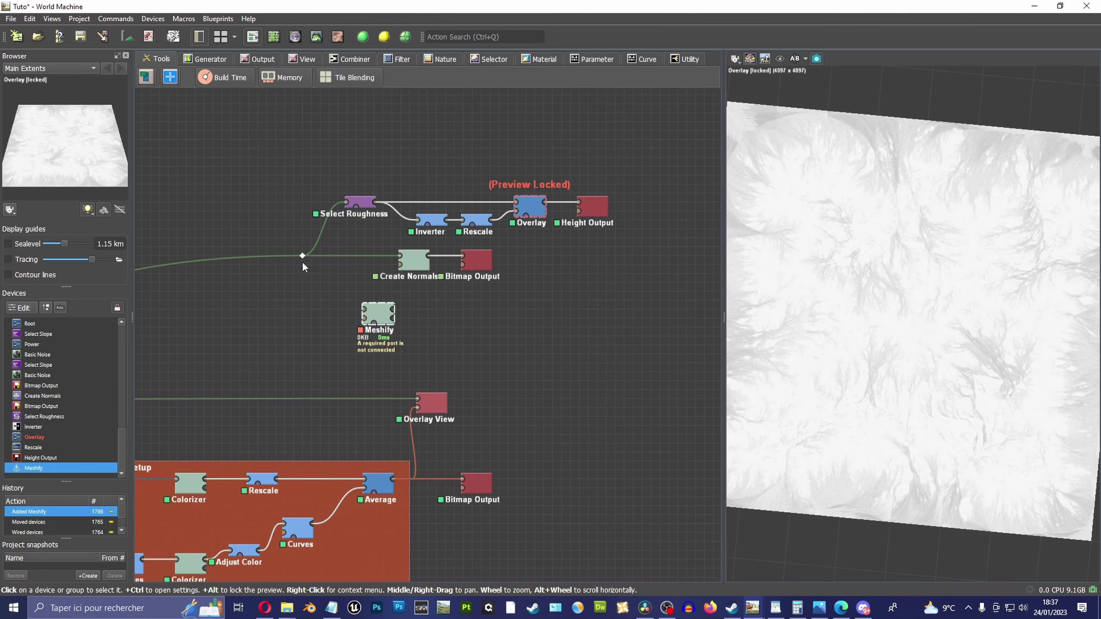
Position Meshify below the Create Normals chain and wire the shared route point into its input
mouse_move(302, 262)
middle_down()
mouse_move(594, 260)
mouse_move(488, 290)
mouse_move(556, 281)
middle_up()
scroll(435, 291, down, 1)
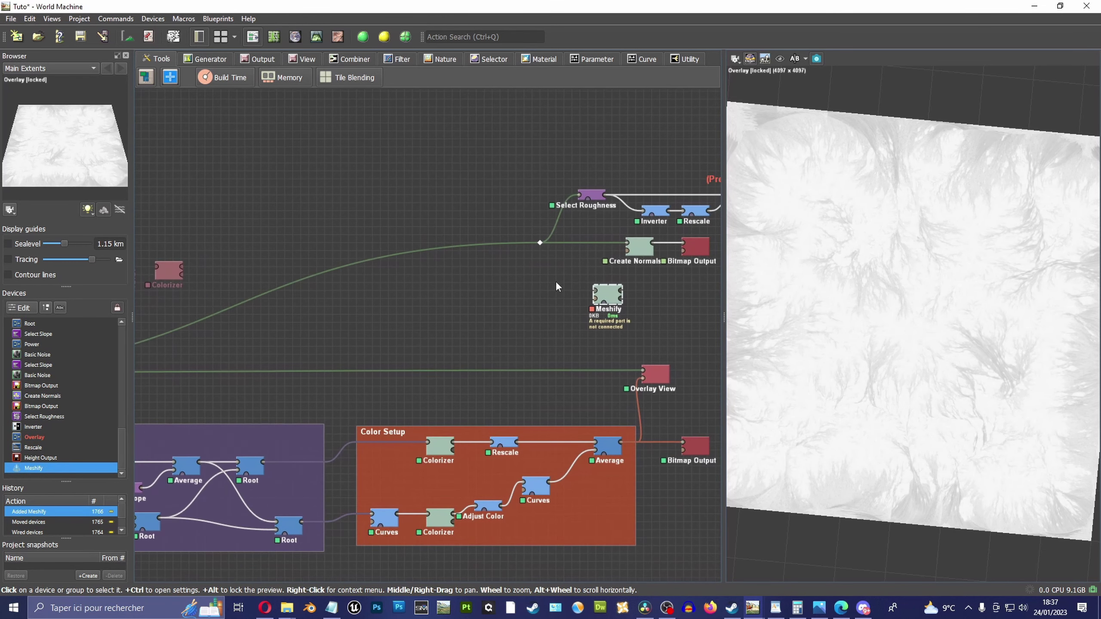
click(608, 294)
drag(609, 295, 297, 326)
middle_drag(297, 326, 603, 274)
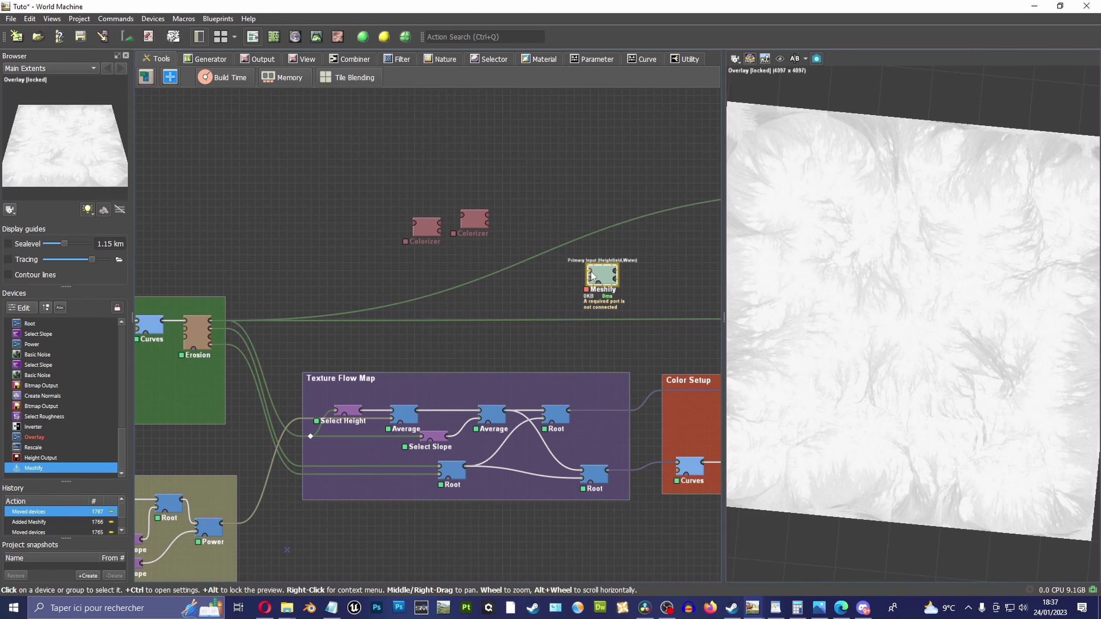
drag(586, 274, 225, 284)
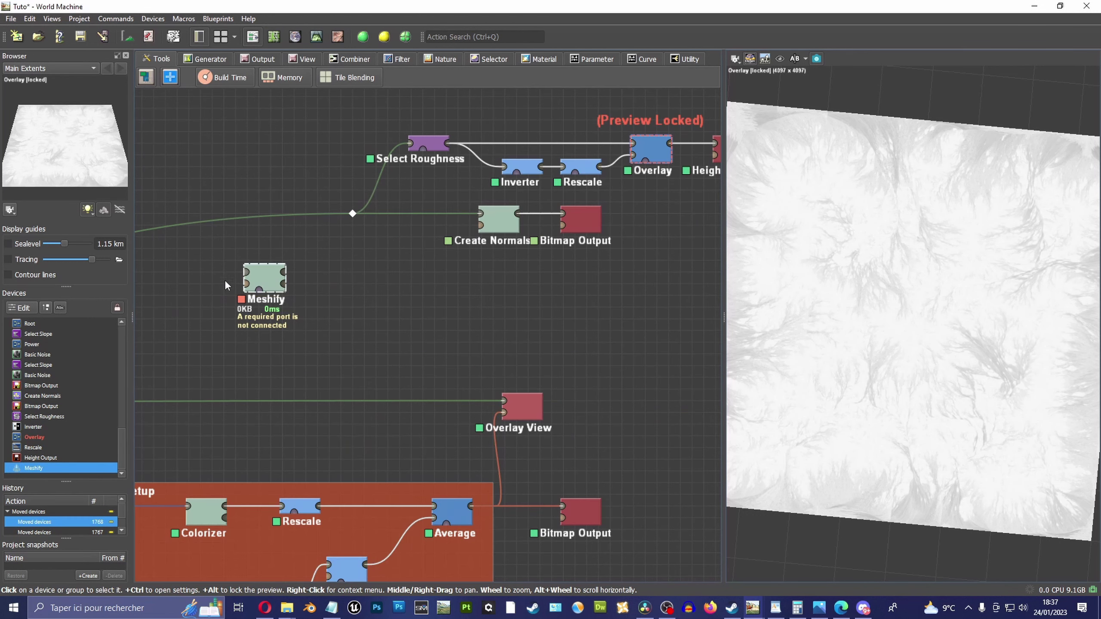
scroll(258, 256, up, 1)
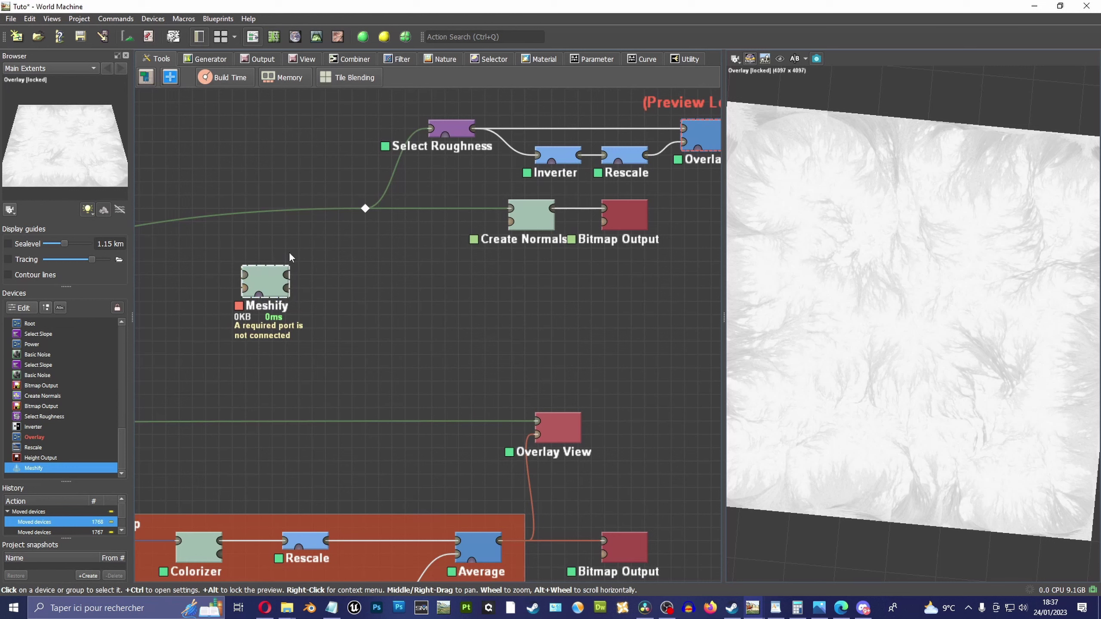
drag(260, 293, 446, 304)
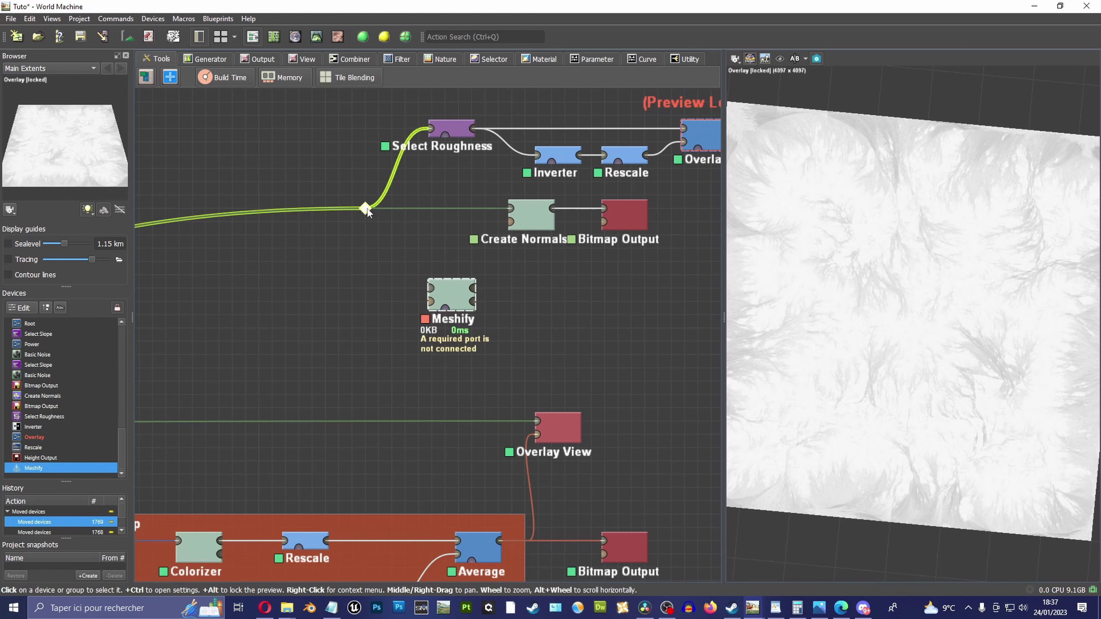
drag(367, 208, 424, 318)
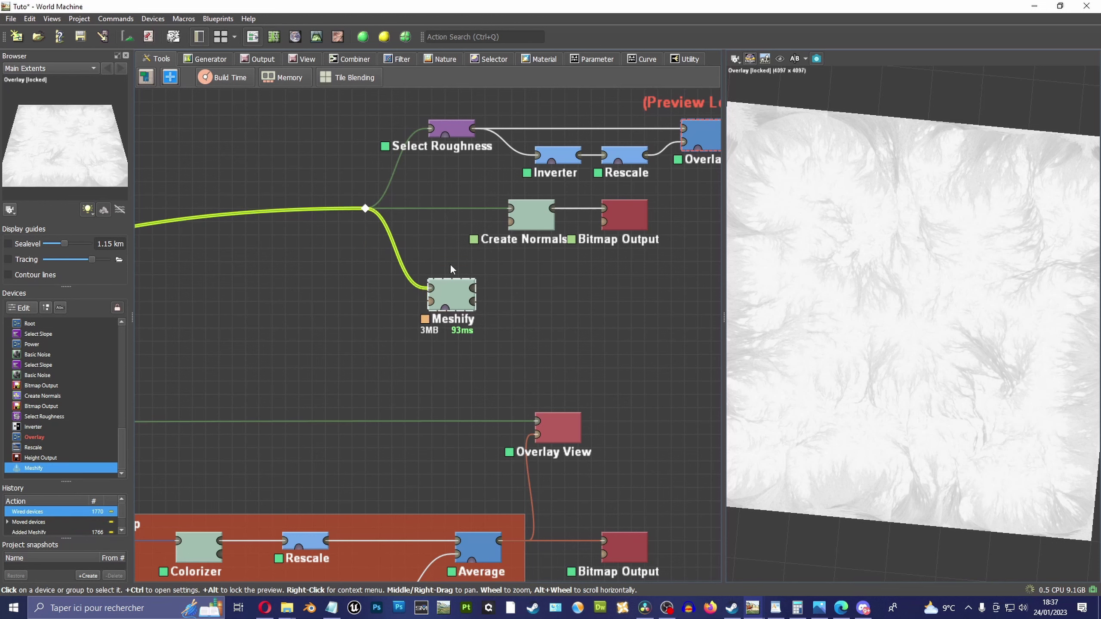
Lock the 3D preview on Meshify and orbit toward the central peak
scroll(449, 263, down, 1)
scroll(376, 267, down, 1)
middle_drag(377, 266, 594, 254)
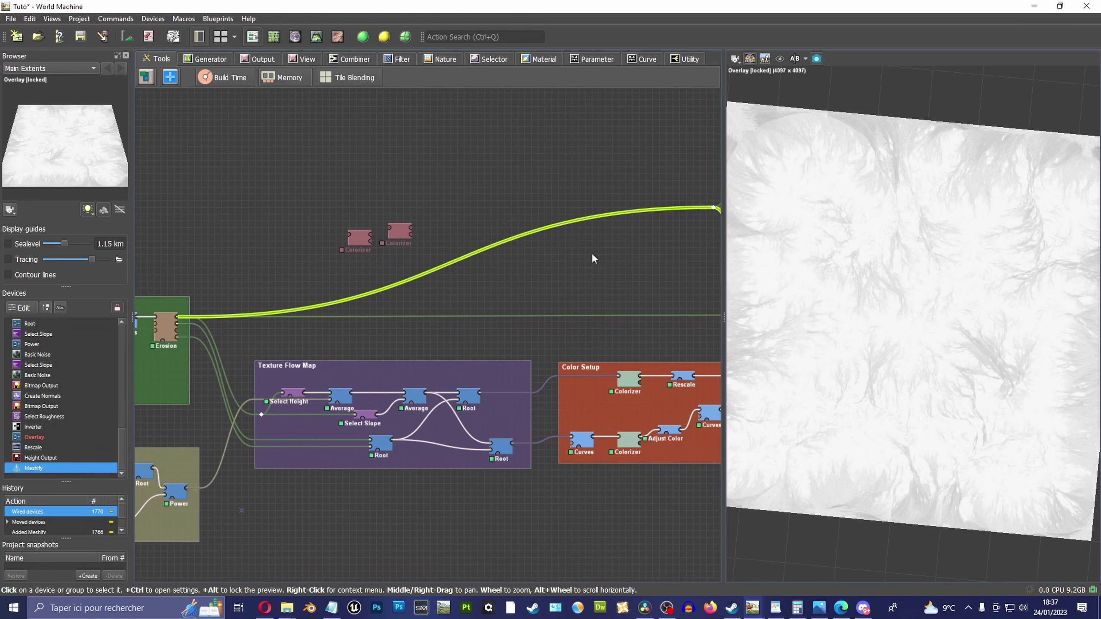
middle_drag(391, 260, 80, 245)
scroll(448, 307, up, 2)
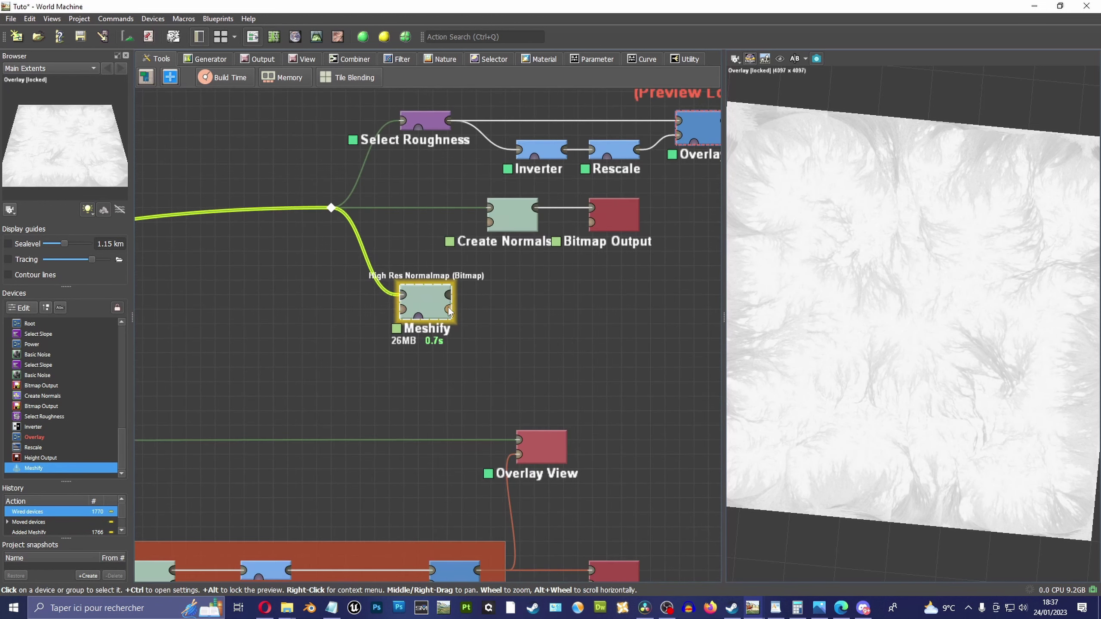
alt+click(437, 308)
mouse_move(854, 221)
mouse_down()
mouse_move(912, 257)
mouse_move(819, 318)
mouse_move(917, 285)
mouse_move(976, 293)
mouse_move(720, 244)
mouse_move(822, 191)
mouse_move(789, 247)
mouse_move(718, 225)
mouse_up()
In Meshify settings, drop mesh quality to about 0.27, then restore it to 1.0
drag(768, 294, 743, 294)
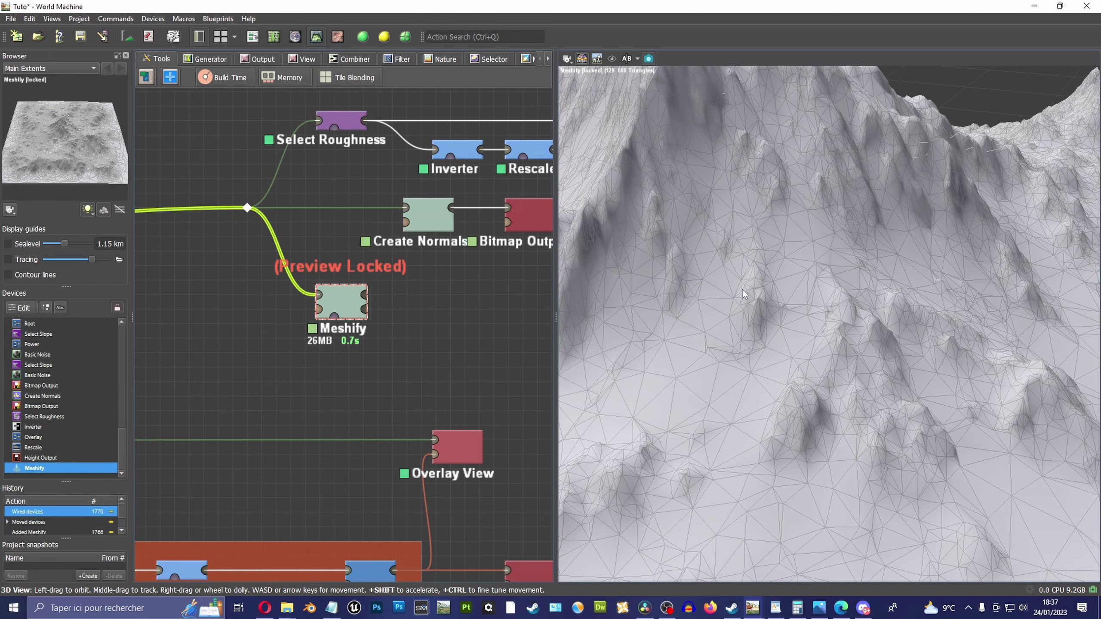
double_click(338, 302)
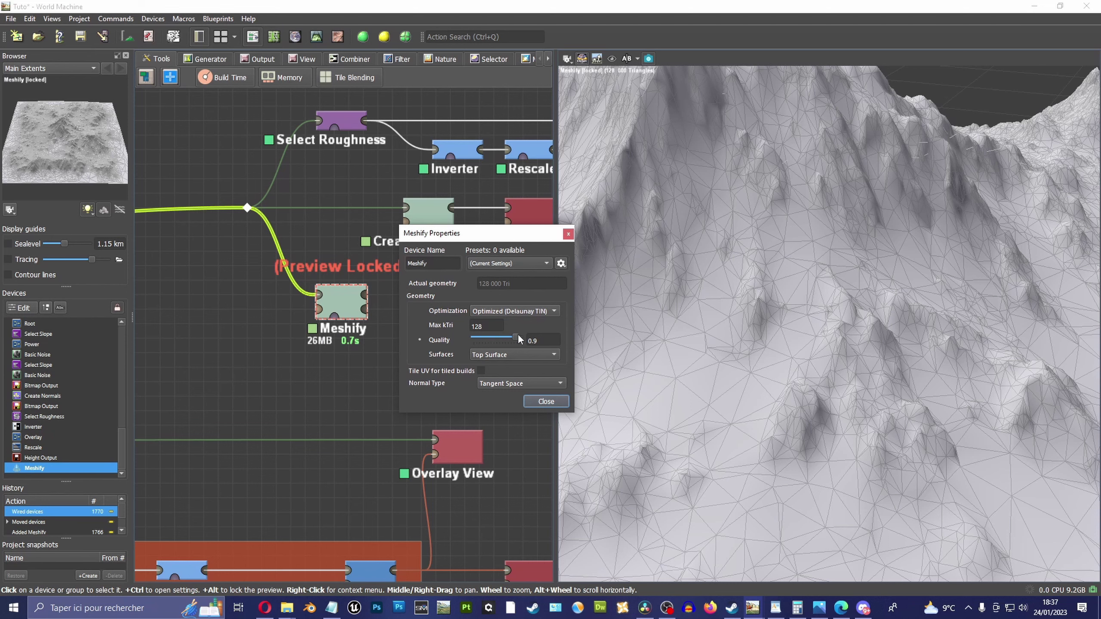
drag(519, 335, 507, 337)
drag(502, 338, 487, 338)
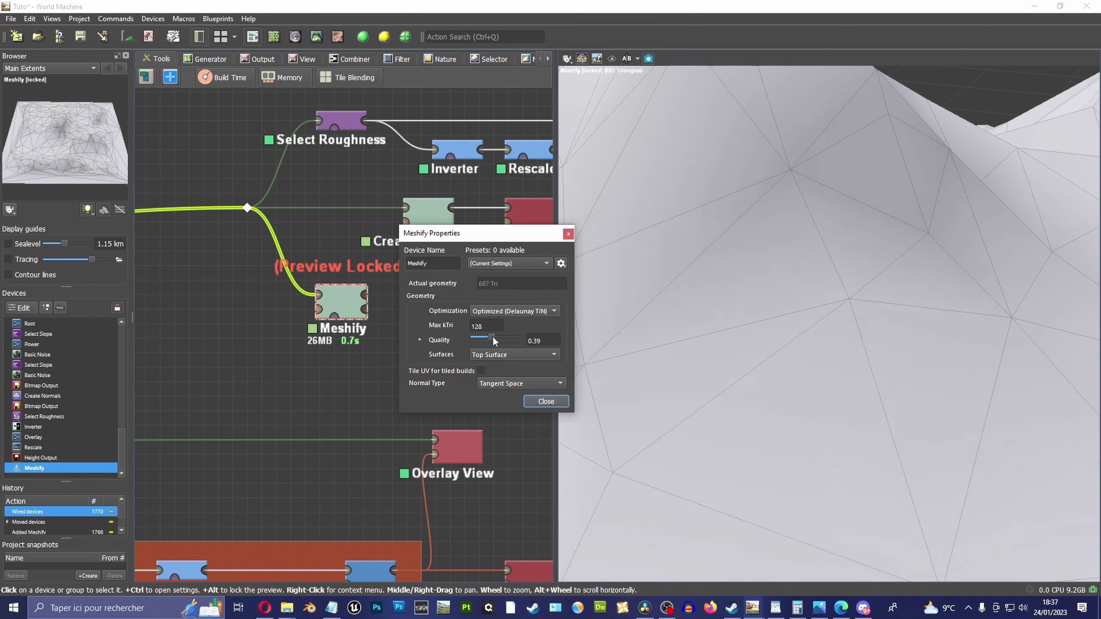
scroll(665, 210, down, 5)
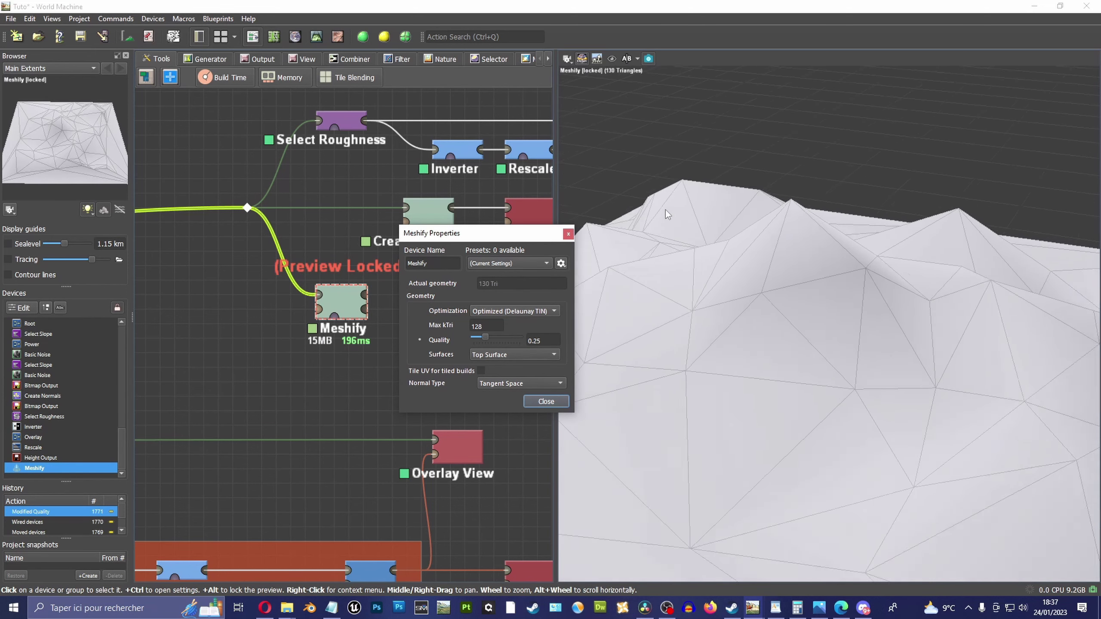
mouse_move(666, 210)
mouse_down()
mouse_move(978, 309)
mouse_move(782, 280)
mouse_up()
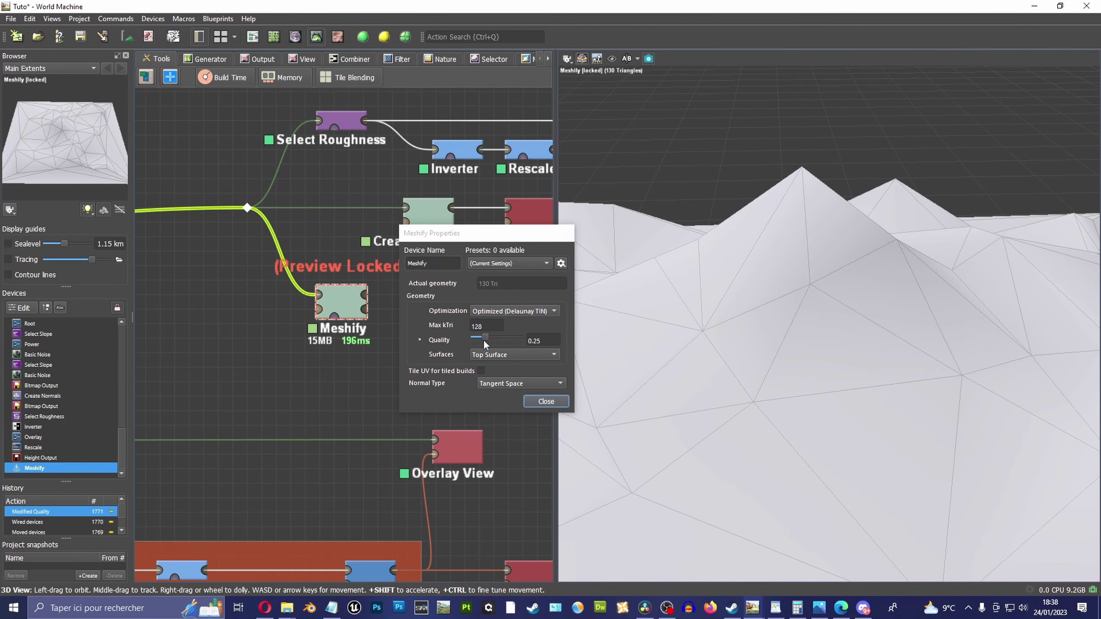
drag(483, 339, 520, 336)
right_drag(753, 232, 695, 210)
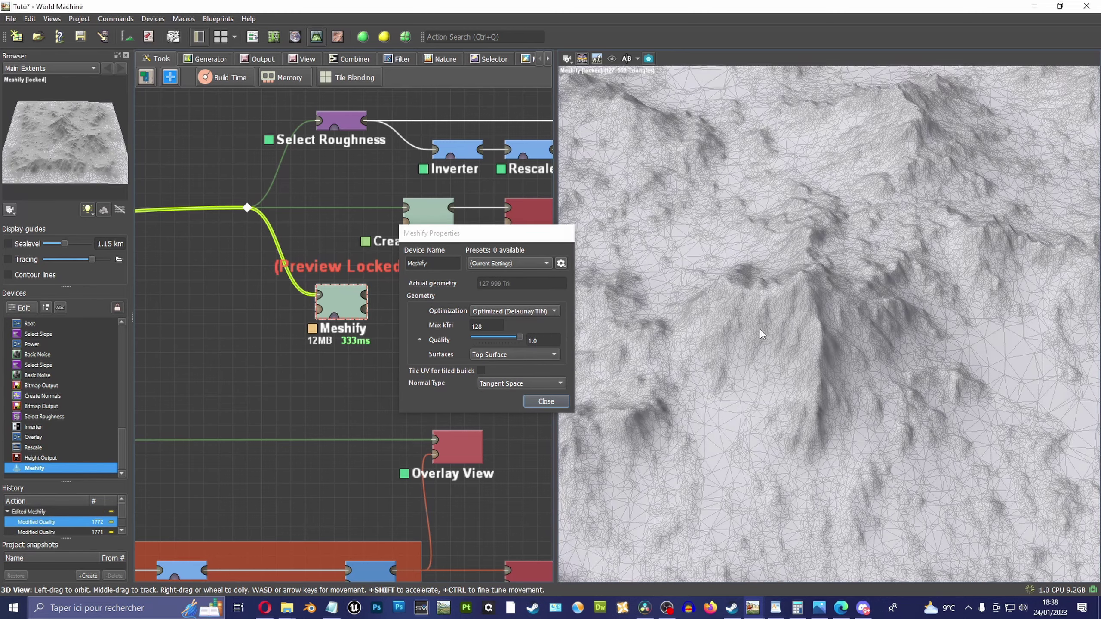
drag(695, 209, 617, 308)
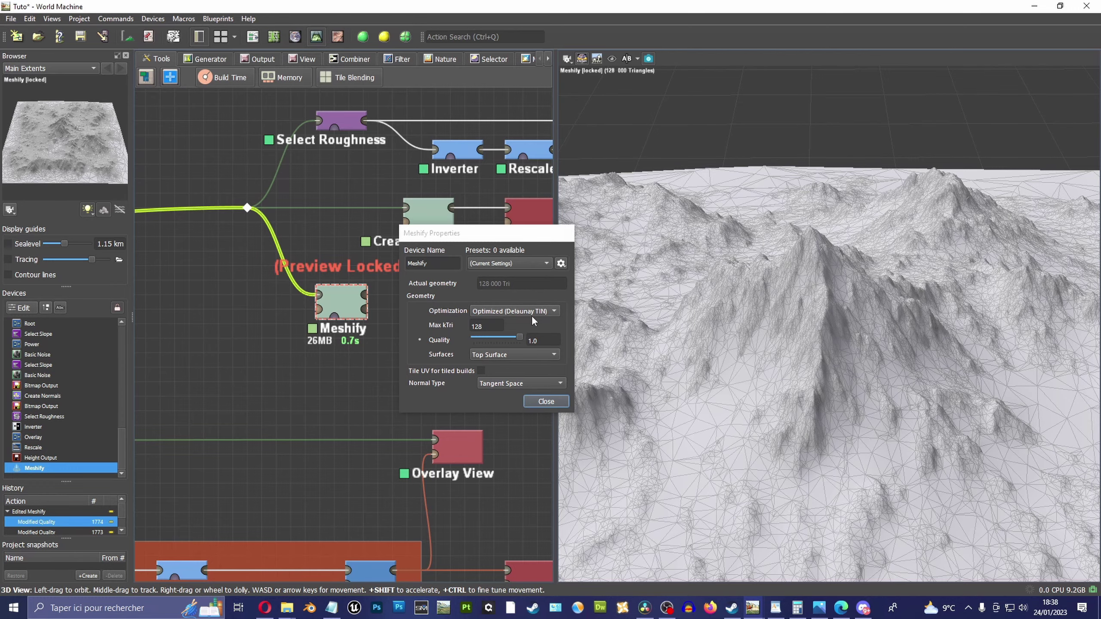
Try Uniform Grid optimization, then revert to the optimized Delaunay TIN mesh
click(531, 315)
click(535, 303)
mouse_move(673, 307)
right_down()
mouse_move(738, 360)
mouse_move(721, 309)
mouse_move(548, 347)
mouse_move(614, 312)
right_up()
click(517, 312)
click(516, 321)
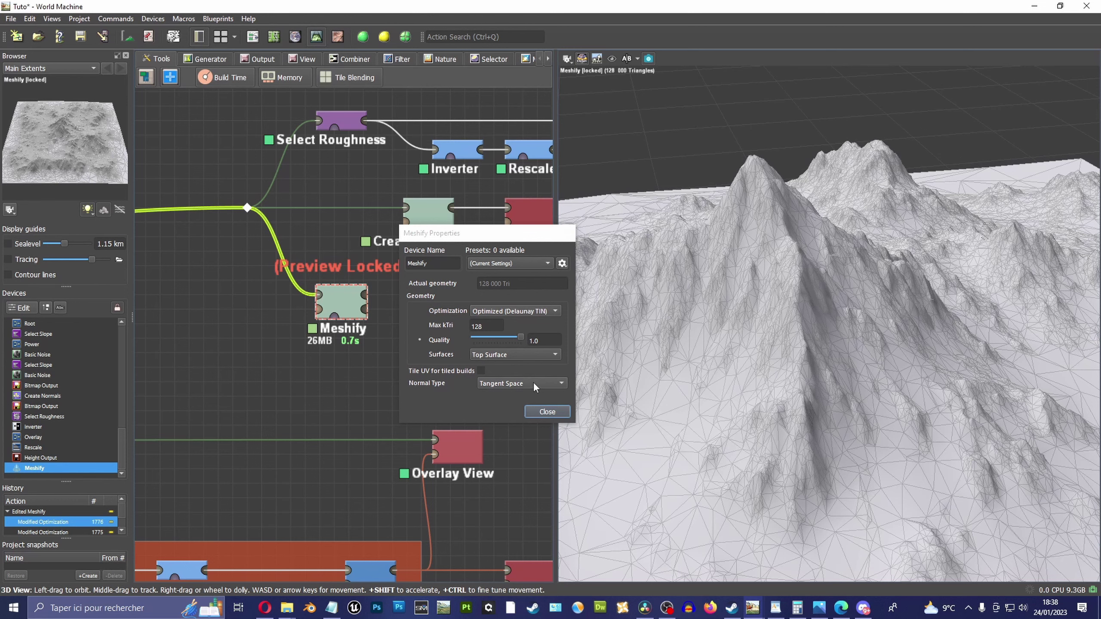
Set tangent-space normals, close Meshify settings, and orbit around the 128 kTri terrain
click(525, 383)
click(515, 396)
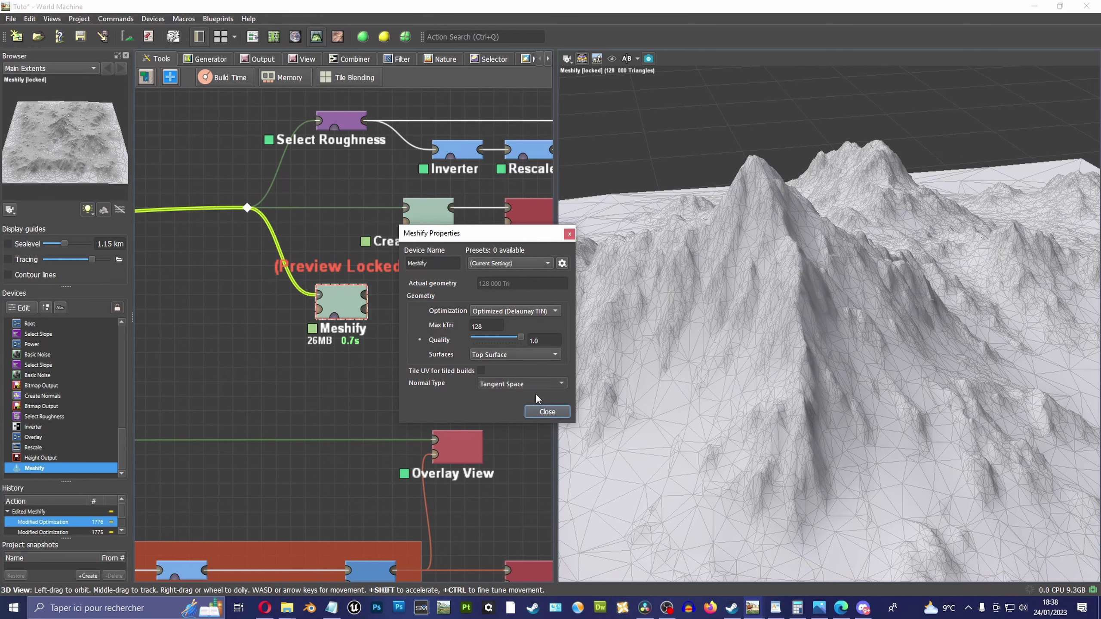
click(547, 412)
mouse_move(456, 318)
right_down()
mouse_move(404, 343)
mouse_move(402, 328)
right_up()
scroll(651, 353, up, 5)
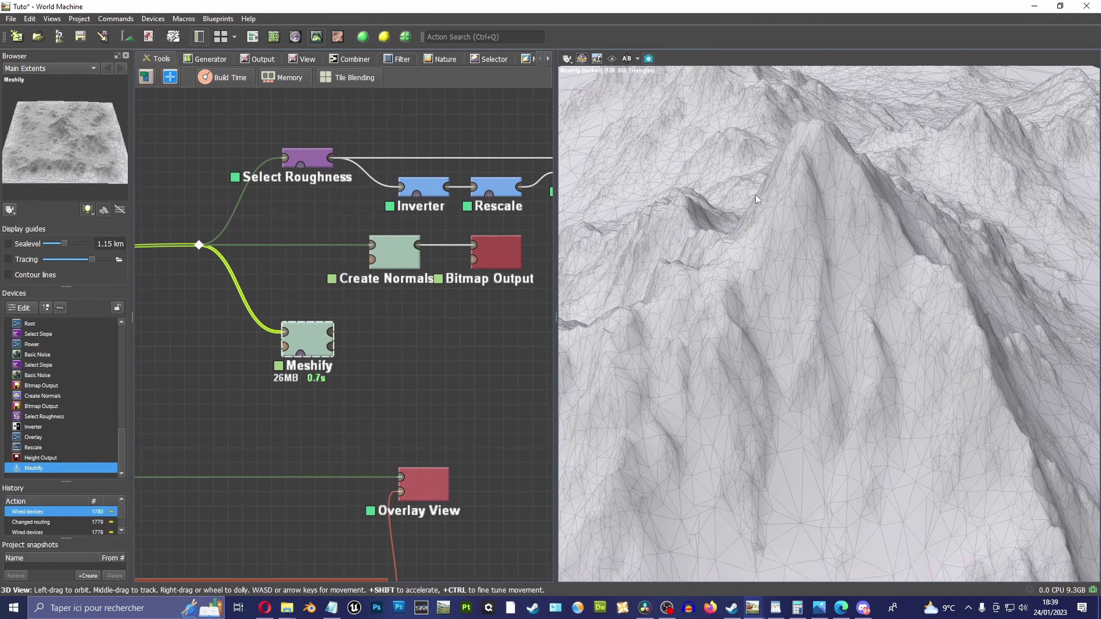
scroll(756, 197, down, 5)
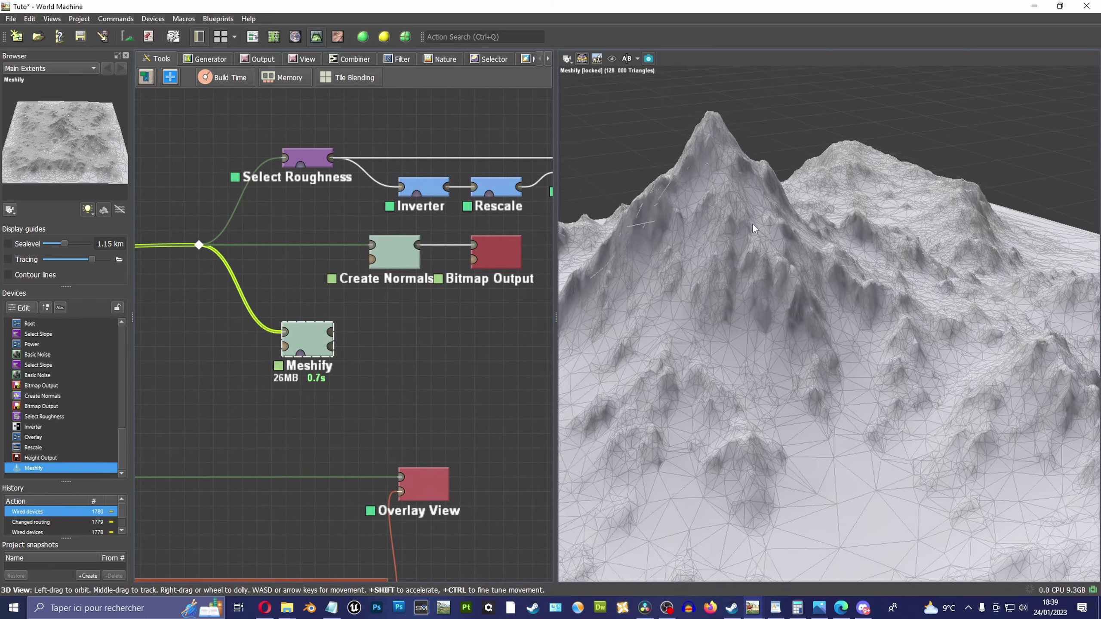
drag(747, 227, 801, 228)
mouse_move(771, 312)
mouse_down()
mouse_move(750, 341)
mouse_move(881, 371)
mouse_move(785, 308)
mouse_move(810, 289)
mouse_move(729, 308)
mouse_up()
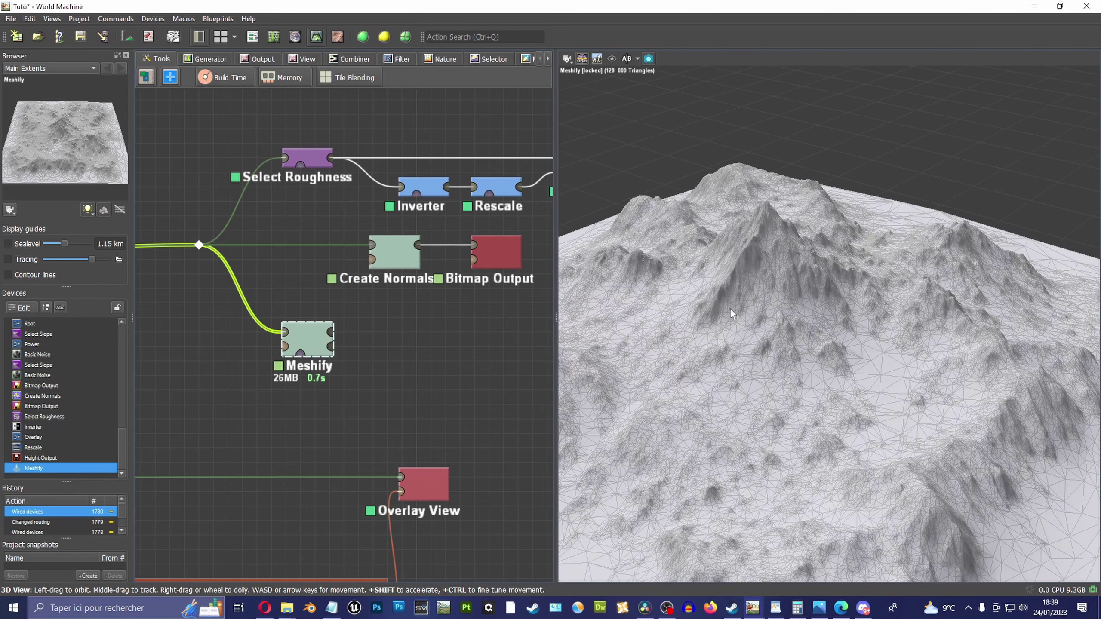
Add a Mesh Output device and place it beside Bitmap Output
click(152, 18)
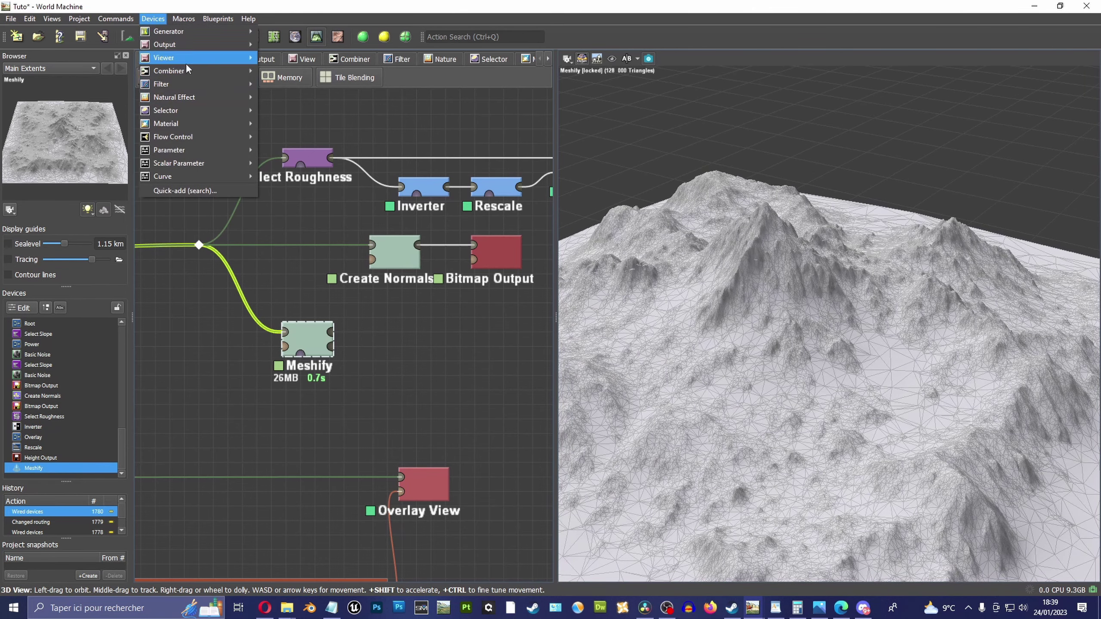
mouse_move(198, 45)
click(299, 97)
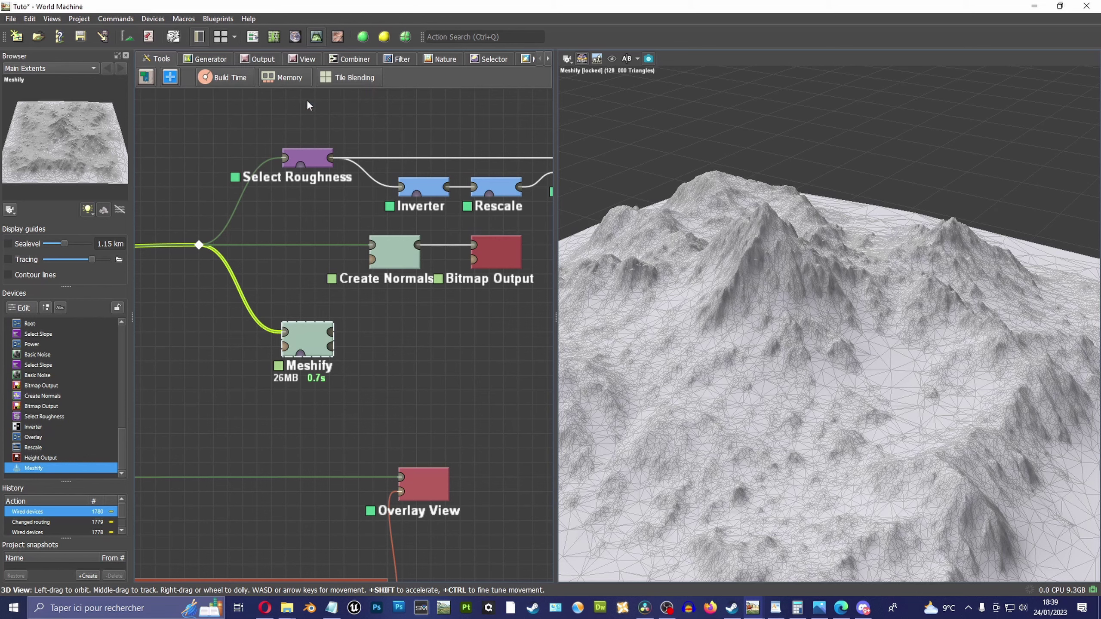
click(434, 346)
middle_drag(512, 312, 435, 322)
scroll(411, 324, up, 2)
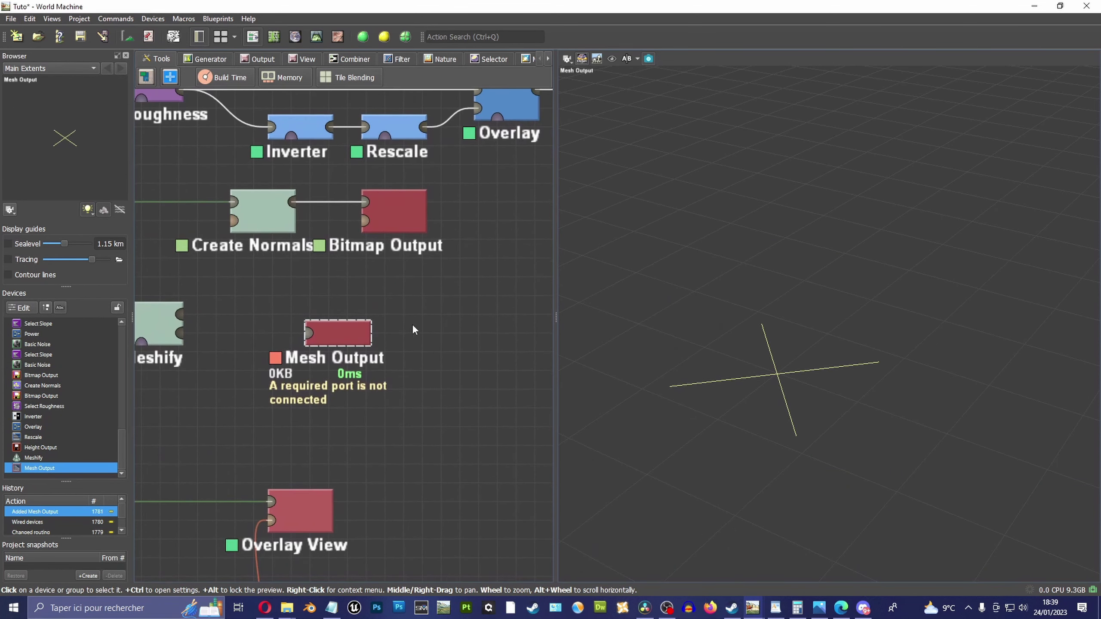
drag(366, 333, 422, 316)
Move Meshify next to Mesh Output and open the Mesh Output settings
drag(161, 312, 363, 314)
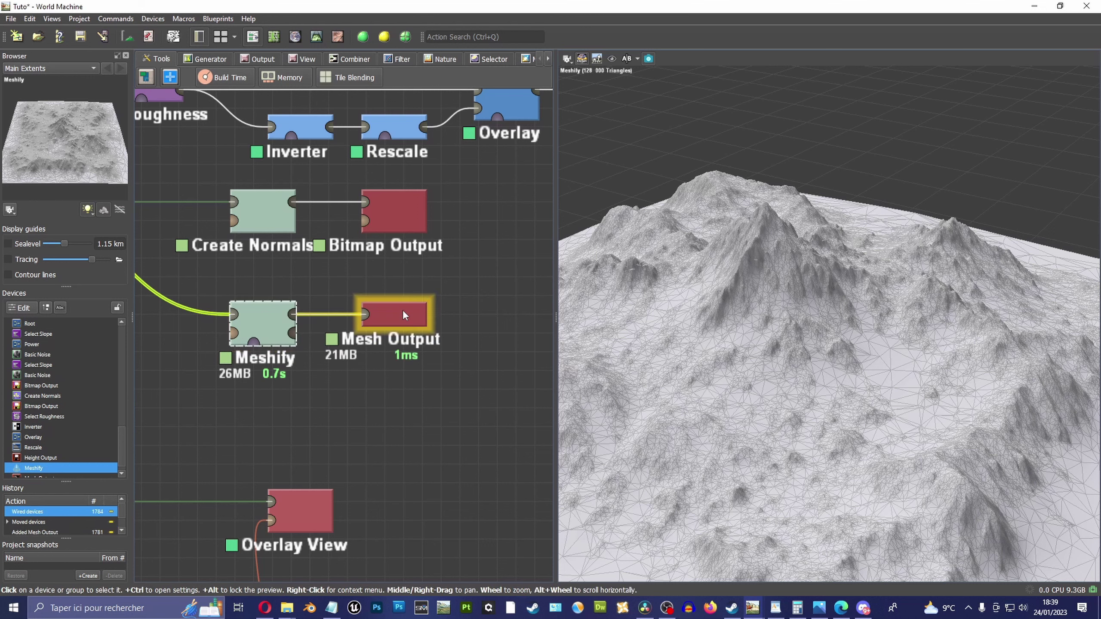
click(392, 314)
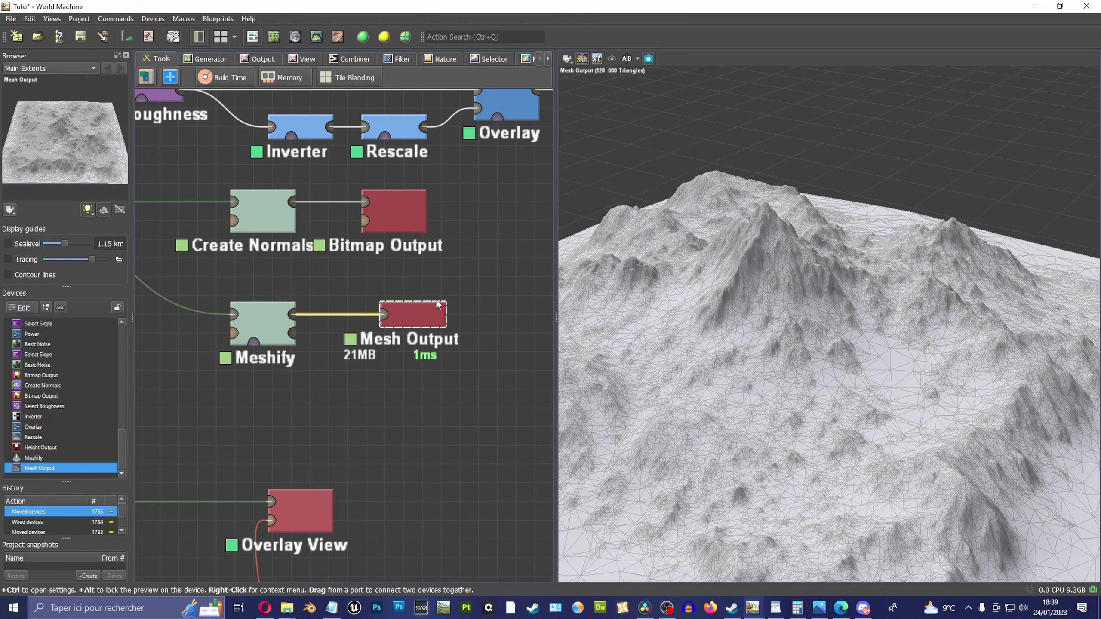
drag(390, 314, 415, 316)
double_click(418, 317)
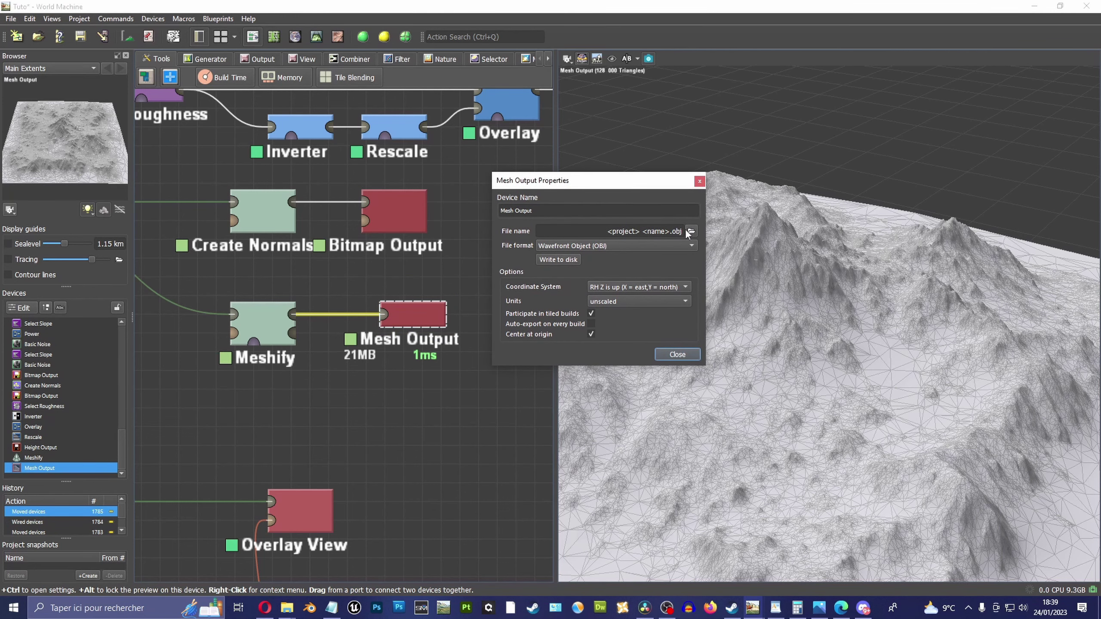
Set the mesh export file to Mountain_01.obj in F:\Video\Youtube\Tuto_12\Export
click(689, 231)
click(791, 158)
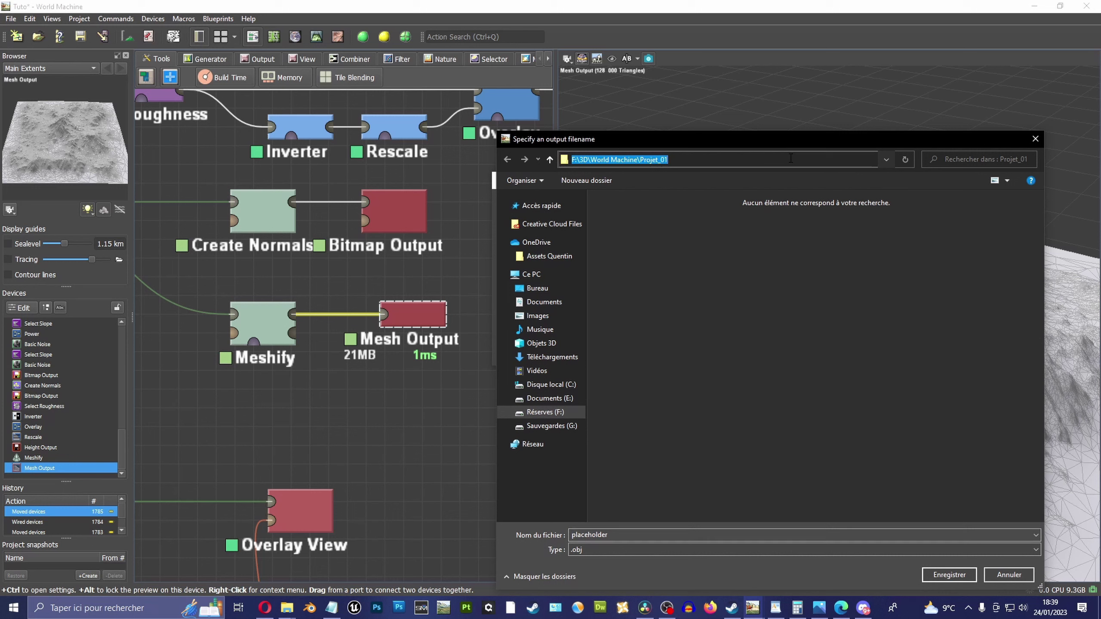
key(ctrl+v)
key(Return)
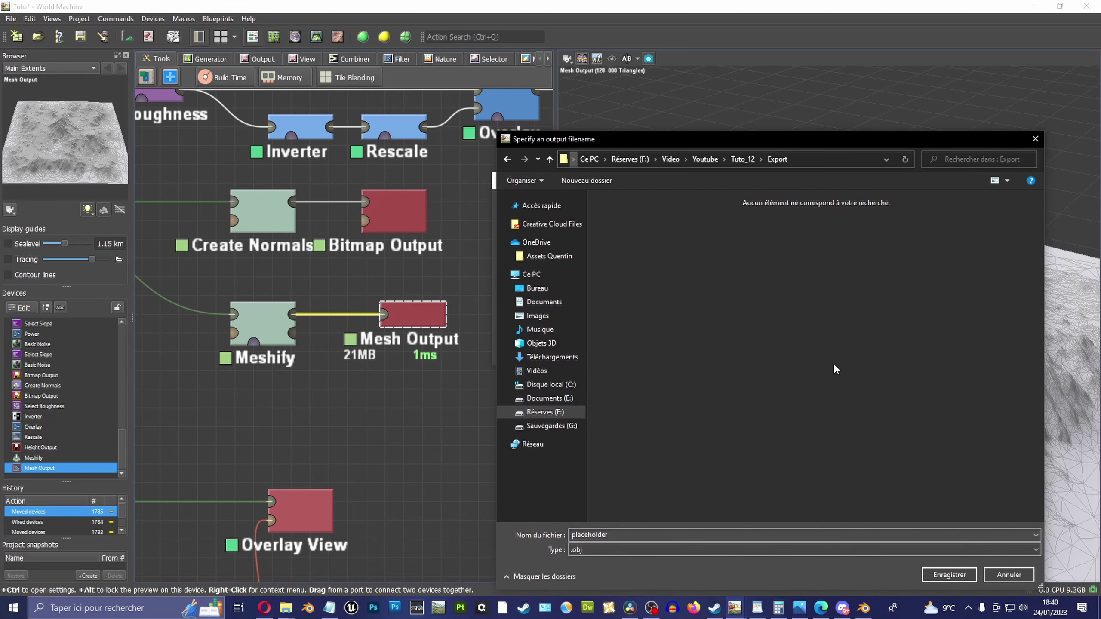
double_click(623, 534)
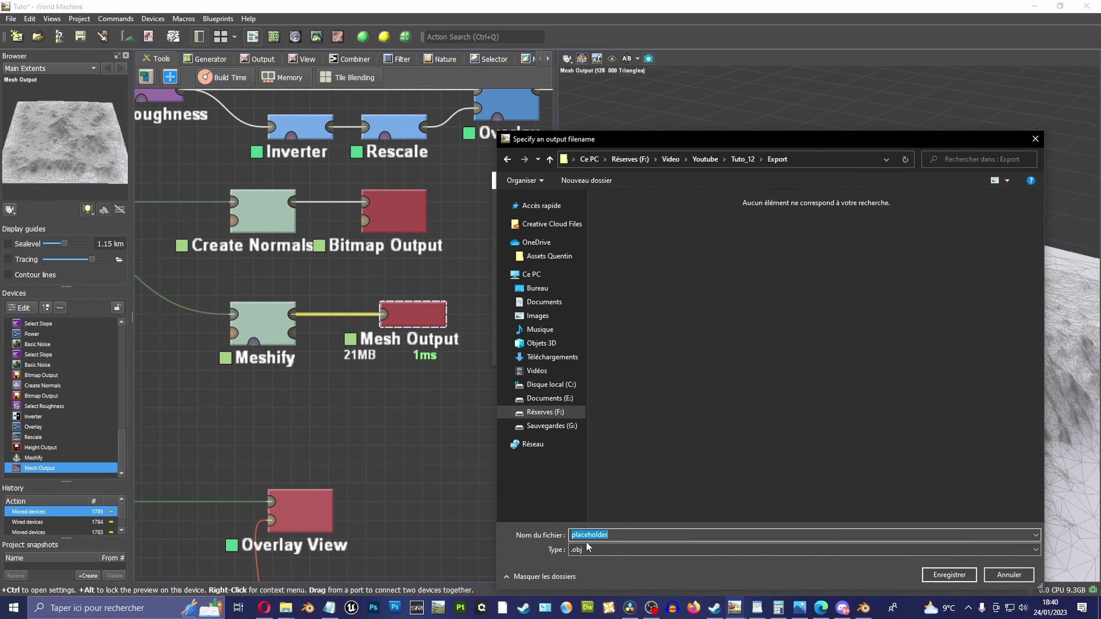
text(Mount)
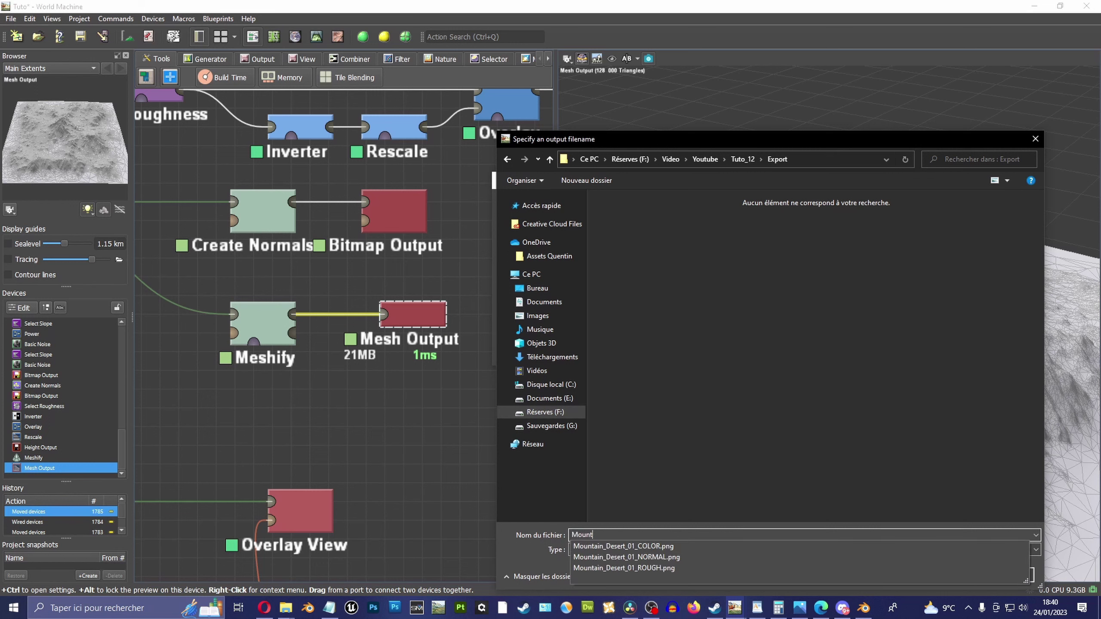
text(ain_01.obj)
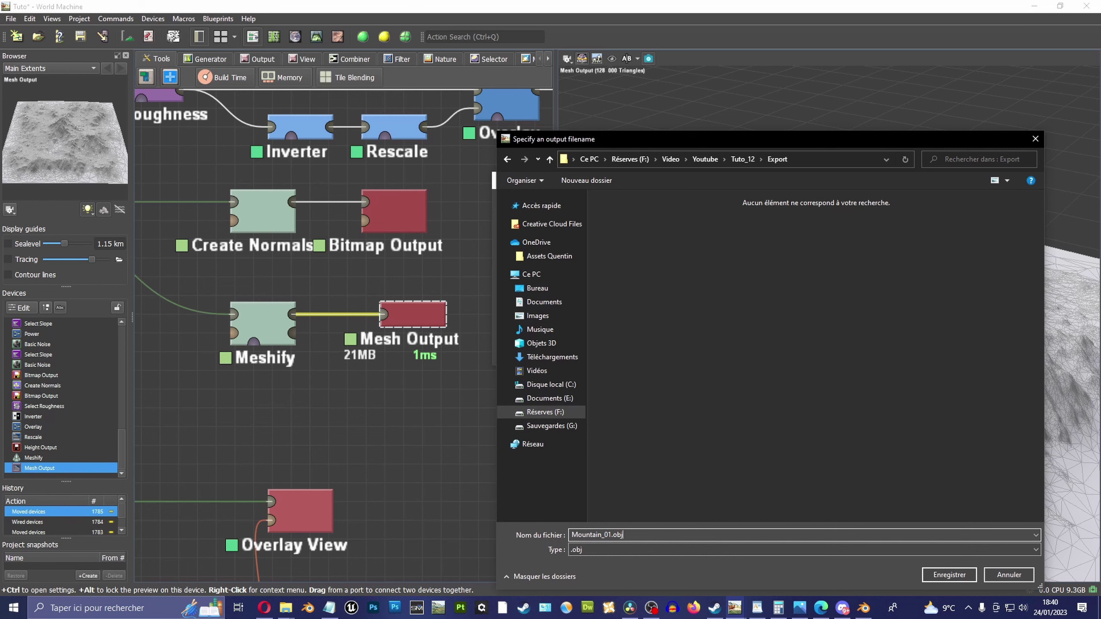
drag(701, 138, 671, 135)
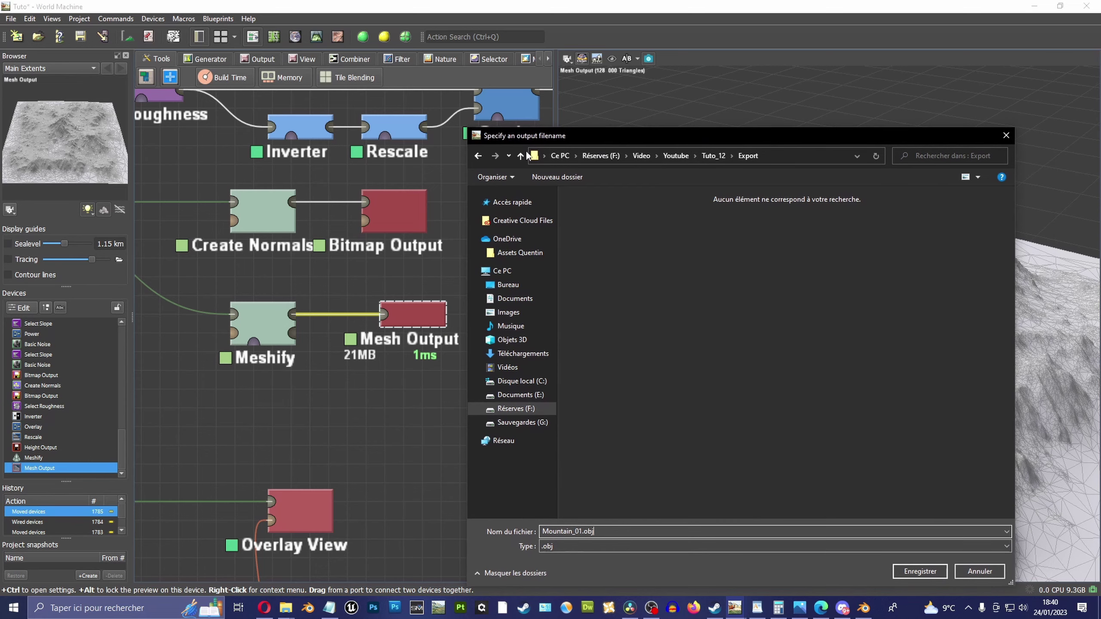
drag(463, 131, 490, 108)
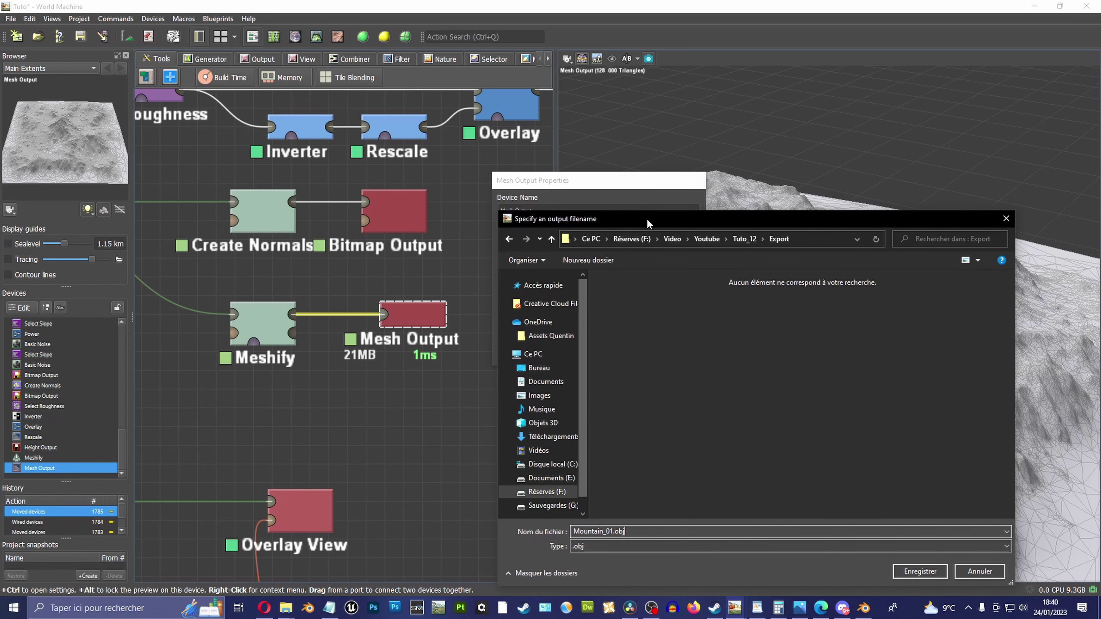
drag(737, 583, 748, 481)
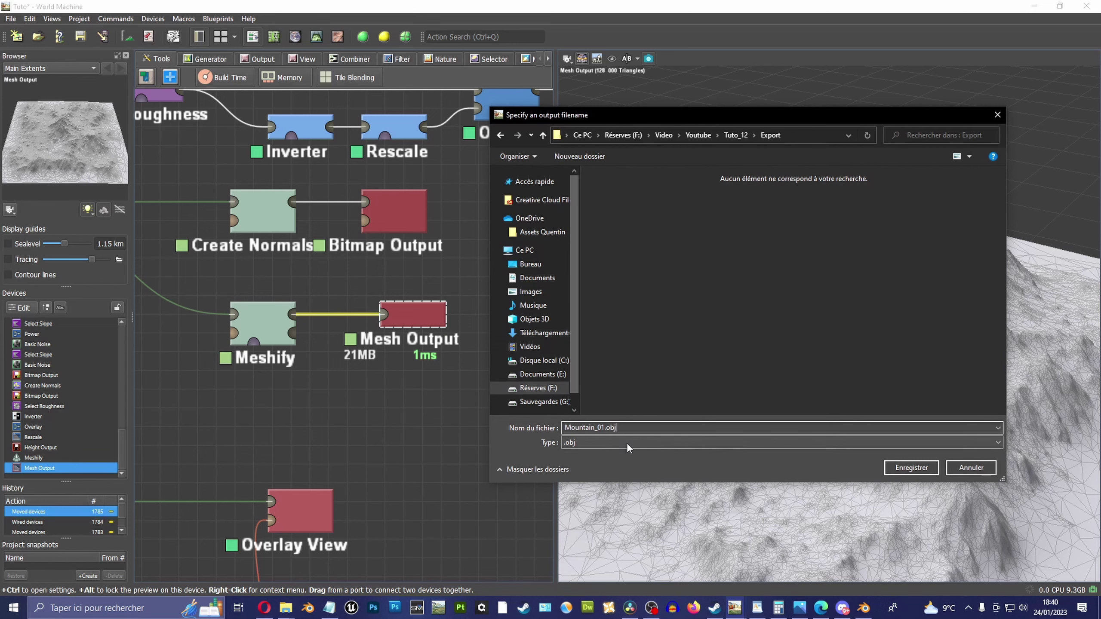
click(626, 442)
click(648, 461)
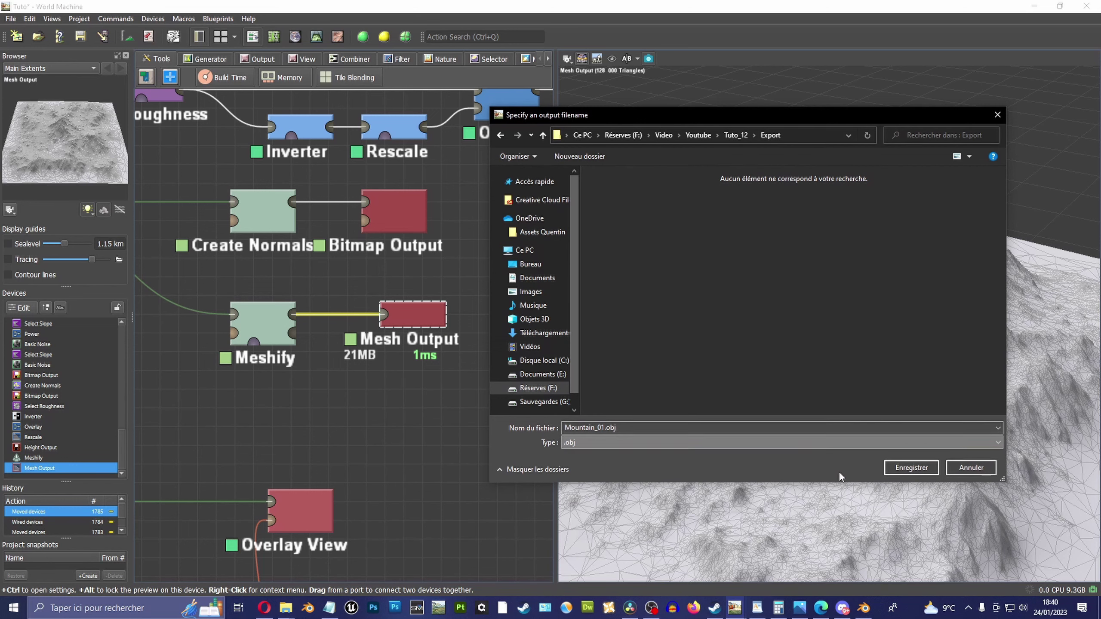
click(908, 469)
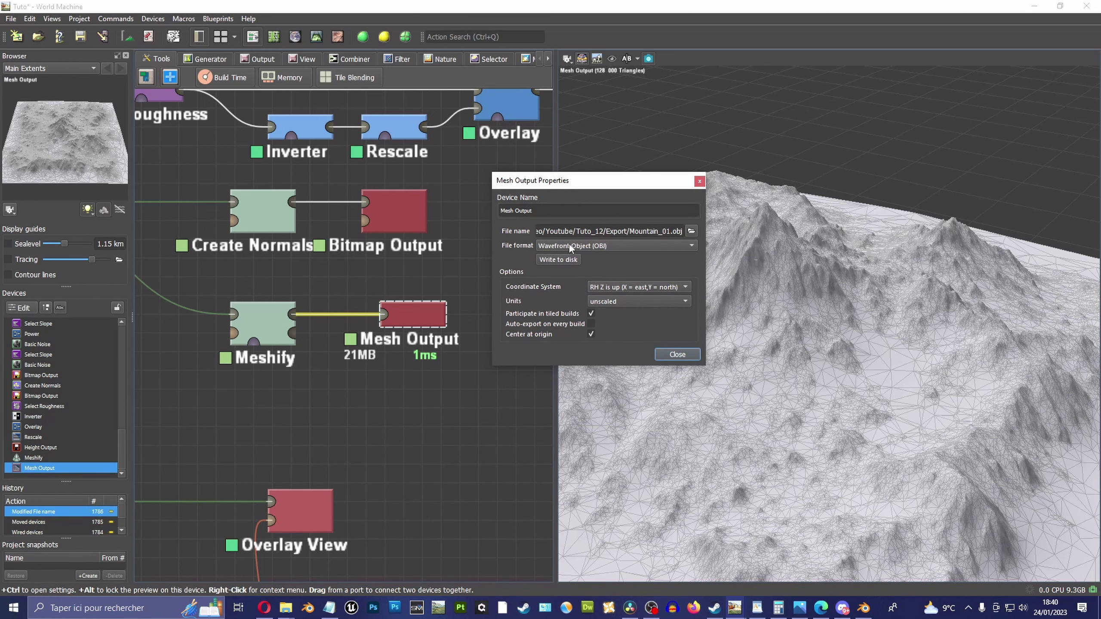
Keep Wavefront OBJ format and set the coordinate system to LH Y is up
click(570, 245)
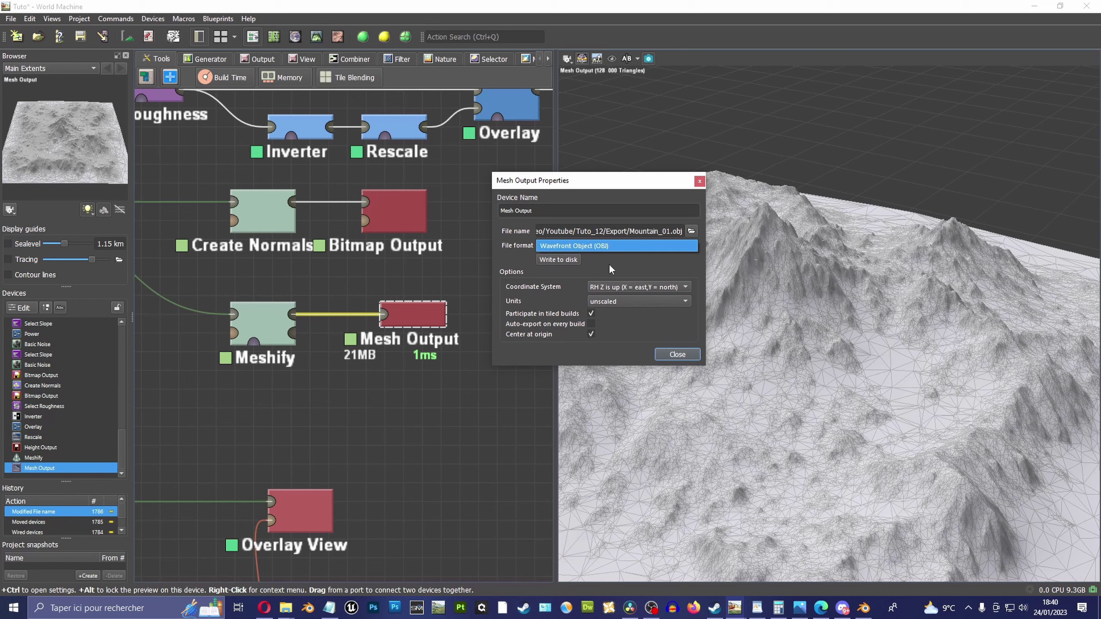
click(571, 251)
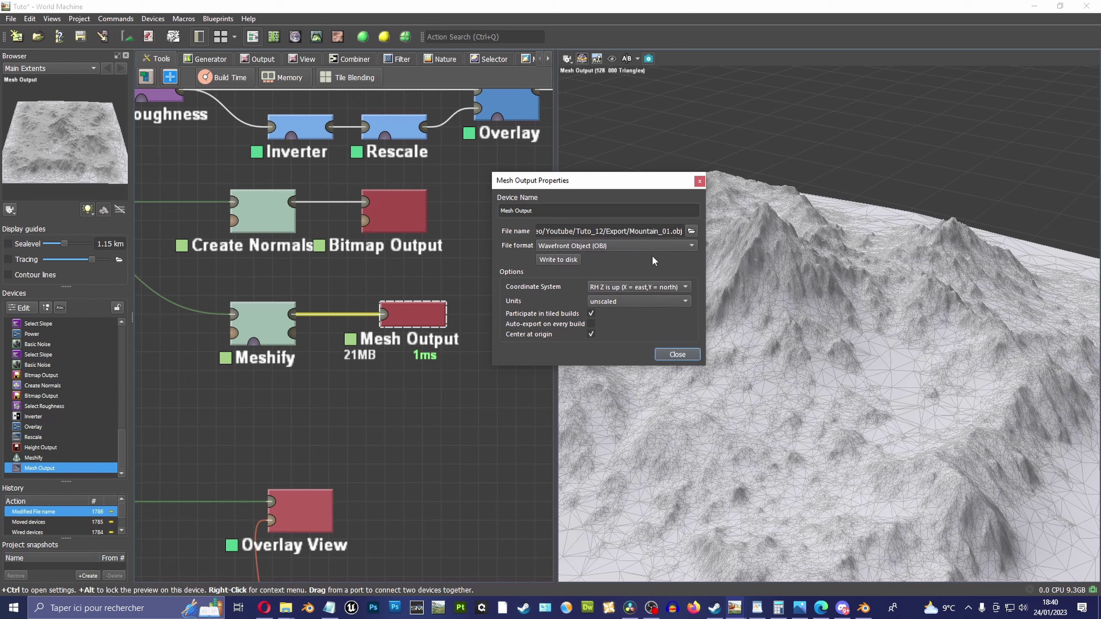
click(655, 287)
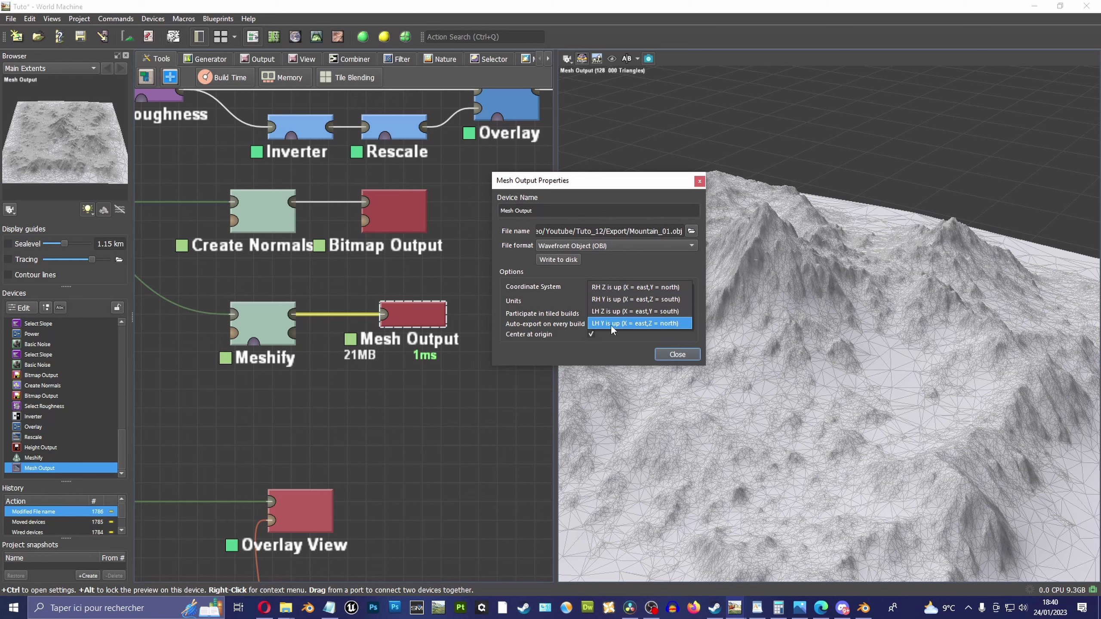
click(653, 322)
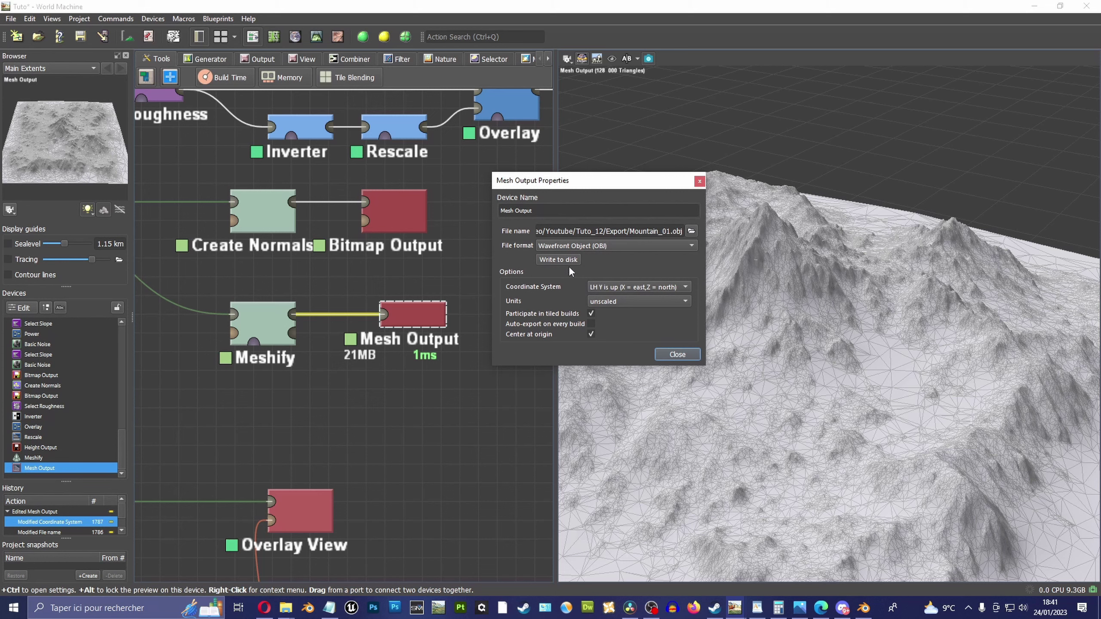
Write the mesh to disk at final resolution, dismiss the messages, and close the settings
click(559, 259)
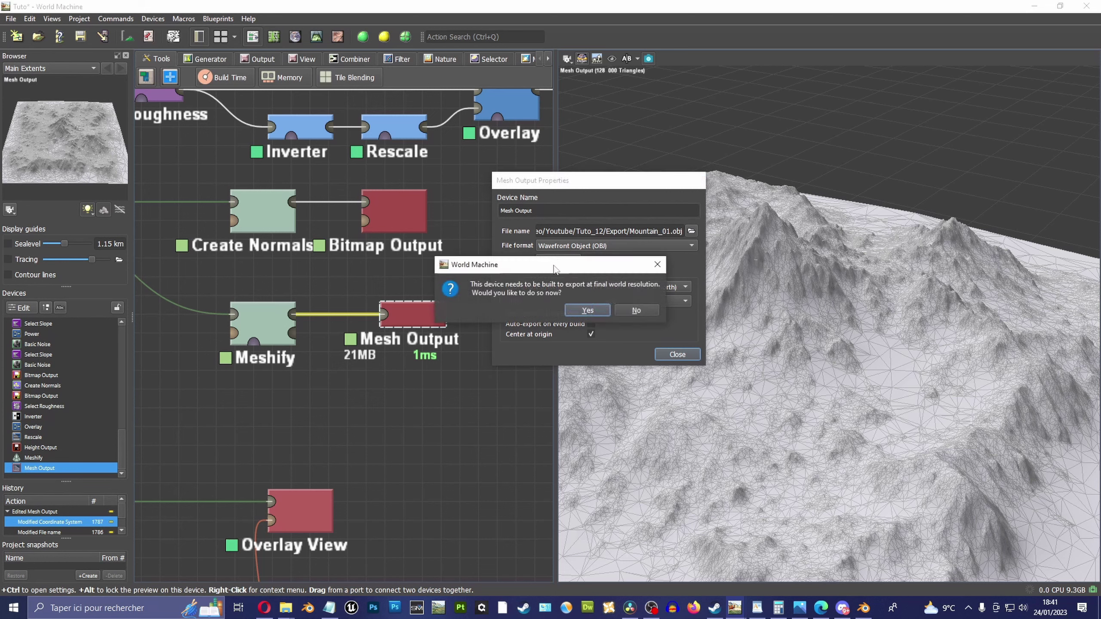
click(581, 310)
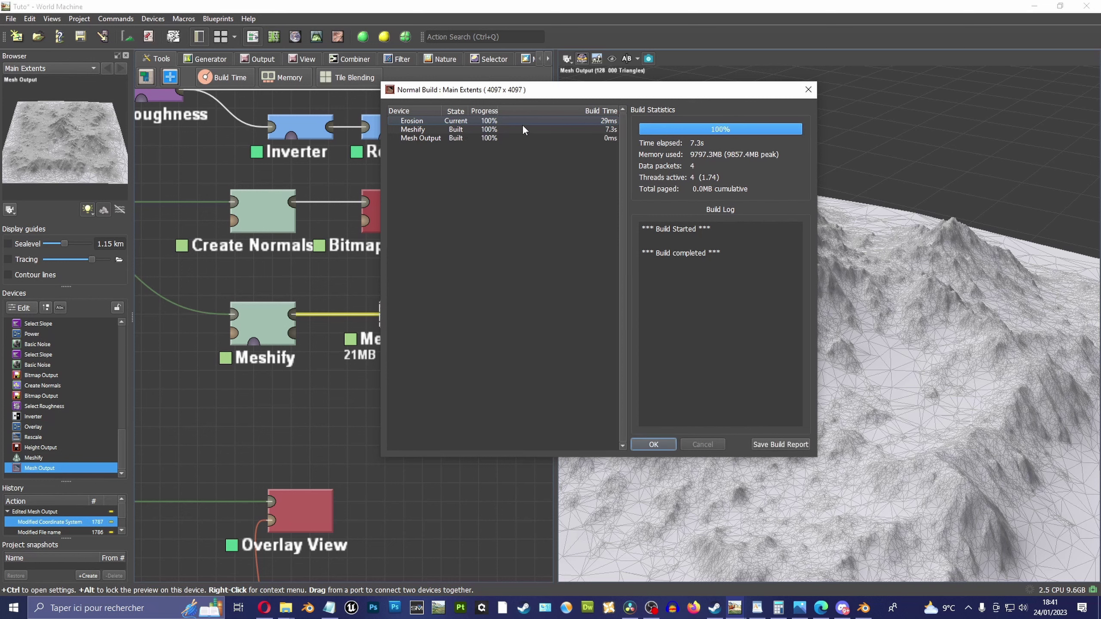
click(664, 446)
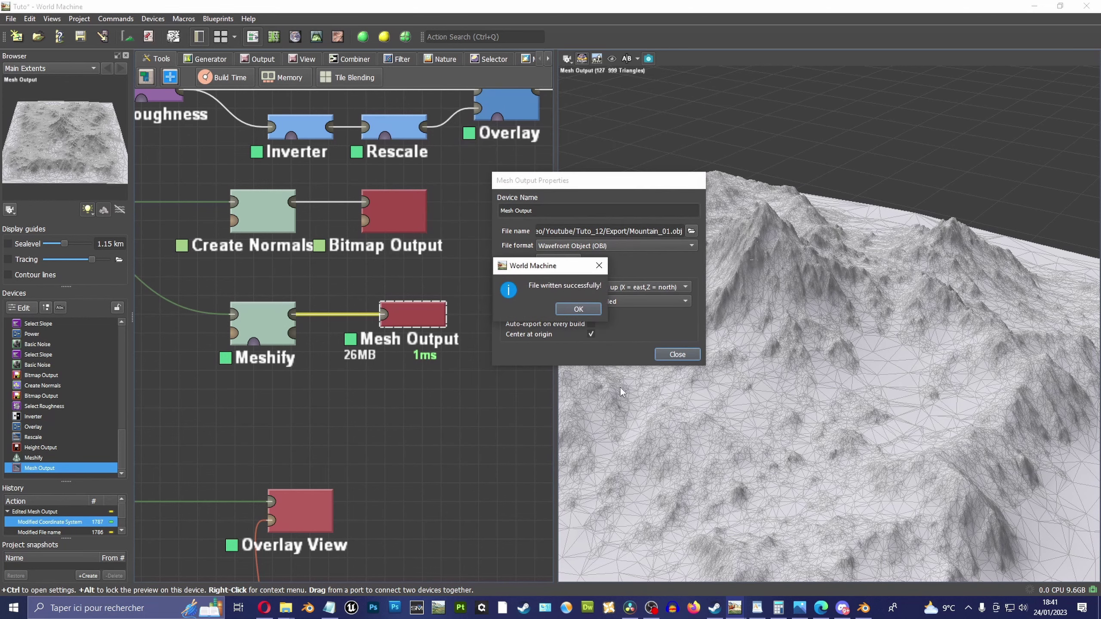
click(581, 309)
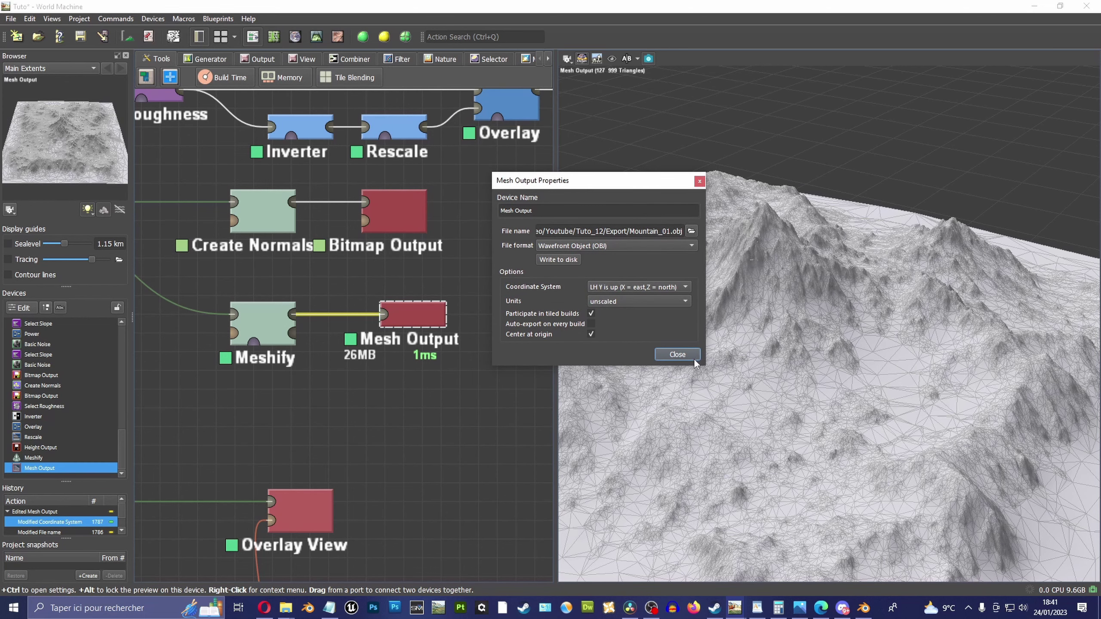
click(676, 356)
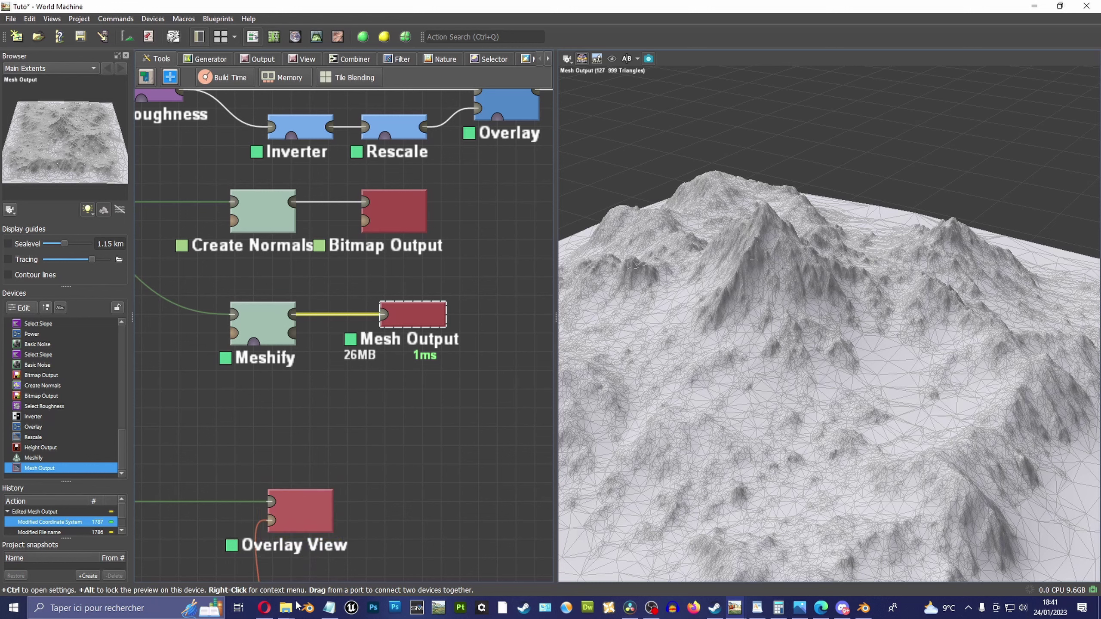
Open the Export folder in File Explorer, then bring Blender to the front
mouse_move(297, 606)
click(258, 527)
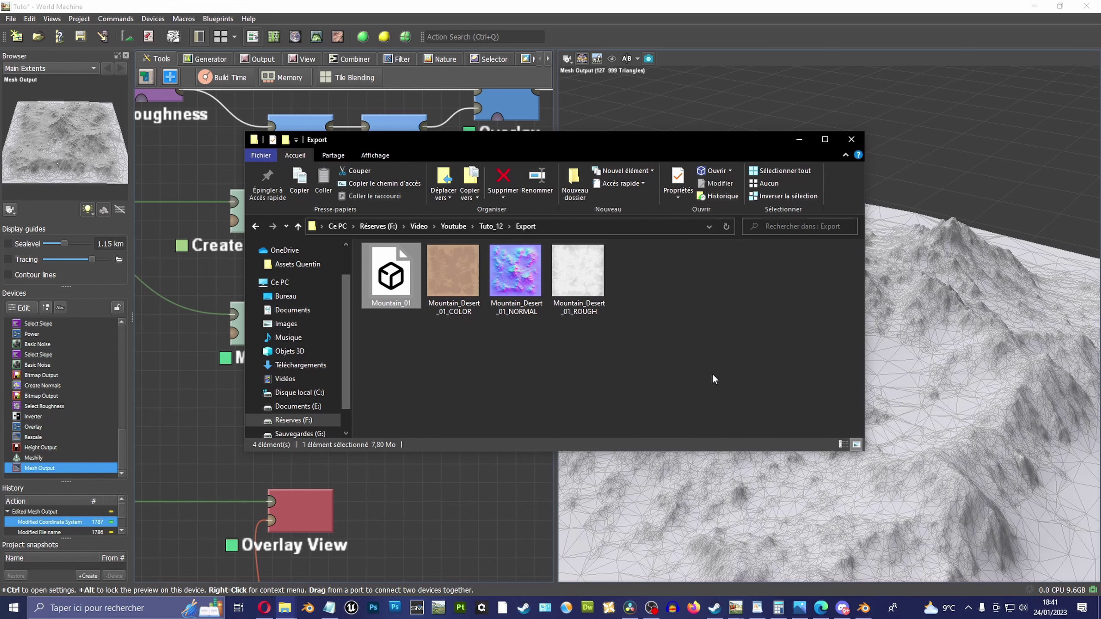
click(308, 607)
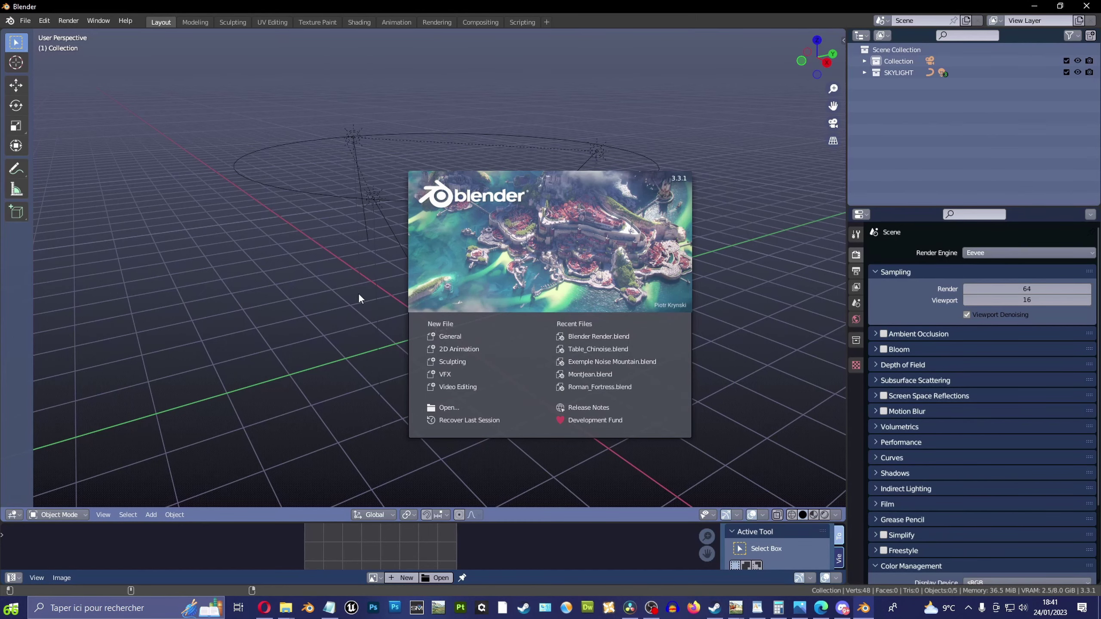
Dismiss Blender's splash screen and start a Wavefront (.obj) import
click(360, 295)
middle_drag(426, 349, 520, 304)
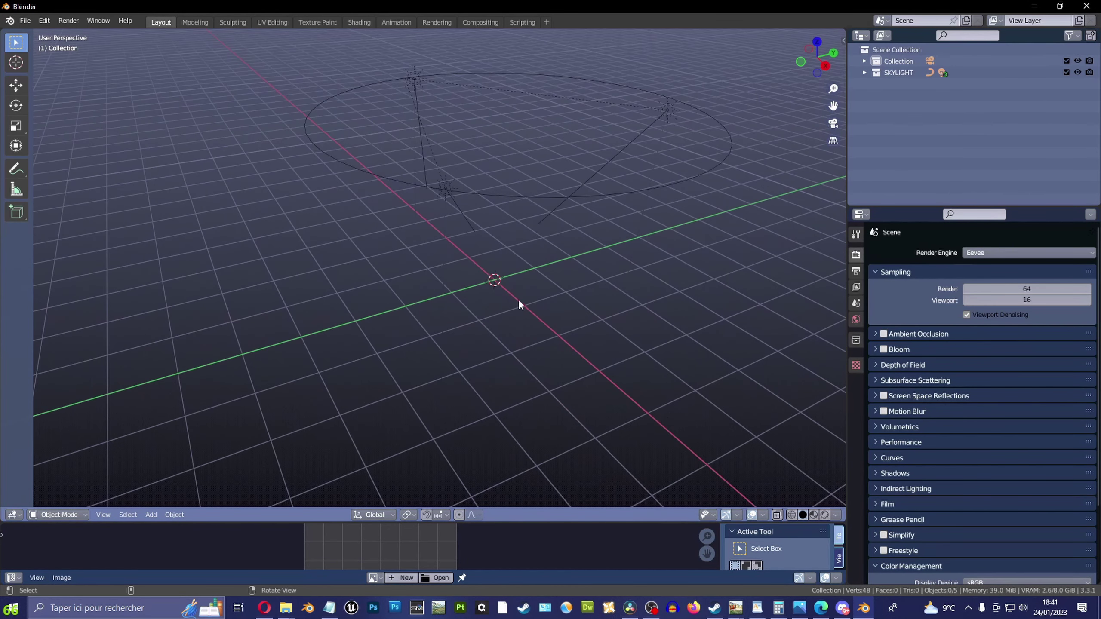
click(24, 20)
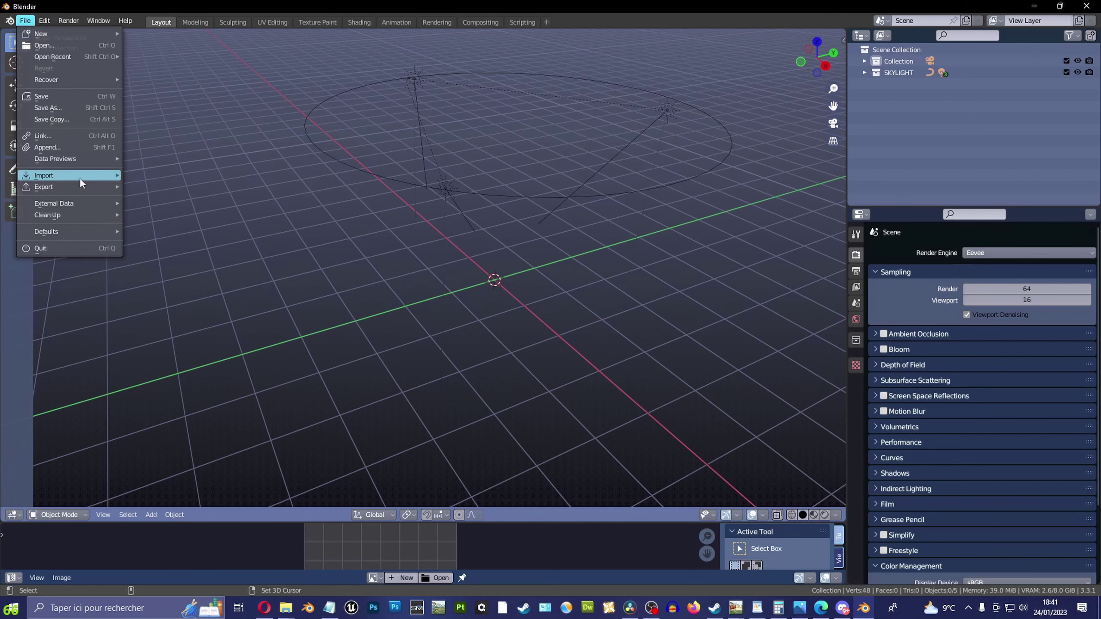
mouse_move(80, 183)
click(178, 314)
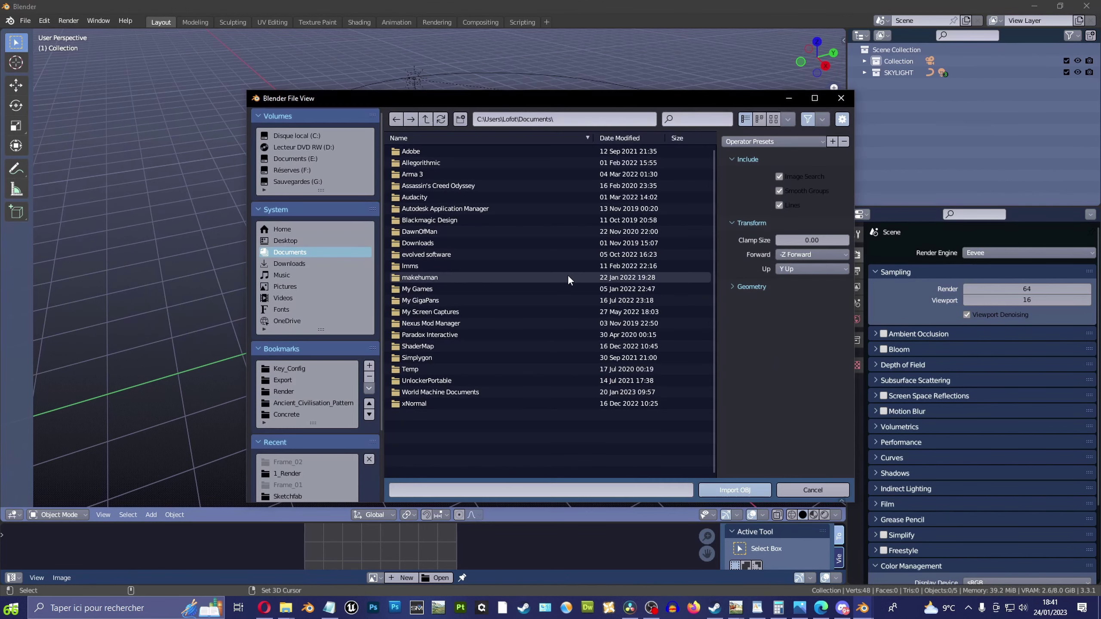
Copy the Export folder path from Explorer into the dialog and import Mountain_01.obj
mouse_move(286, 607)
click(144, 564)
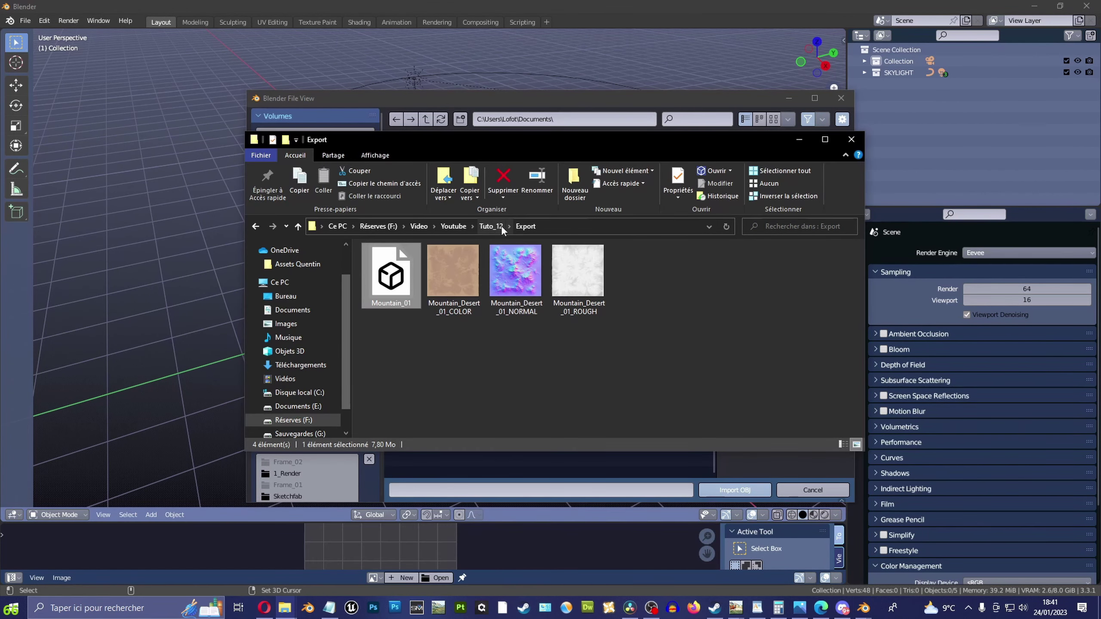
click(607, 226)
key(ctrl+c)
click(564, 119)
key(ctrl+v)
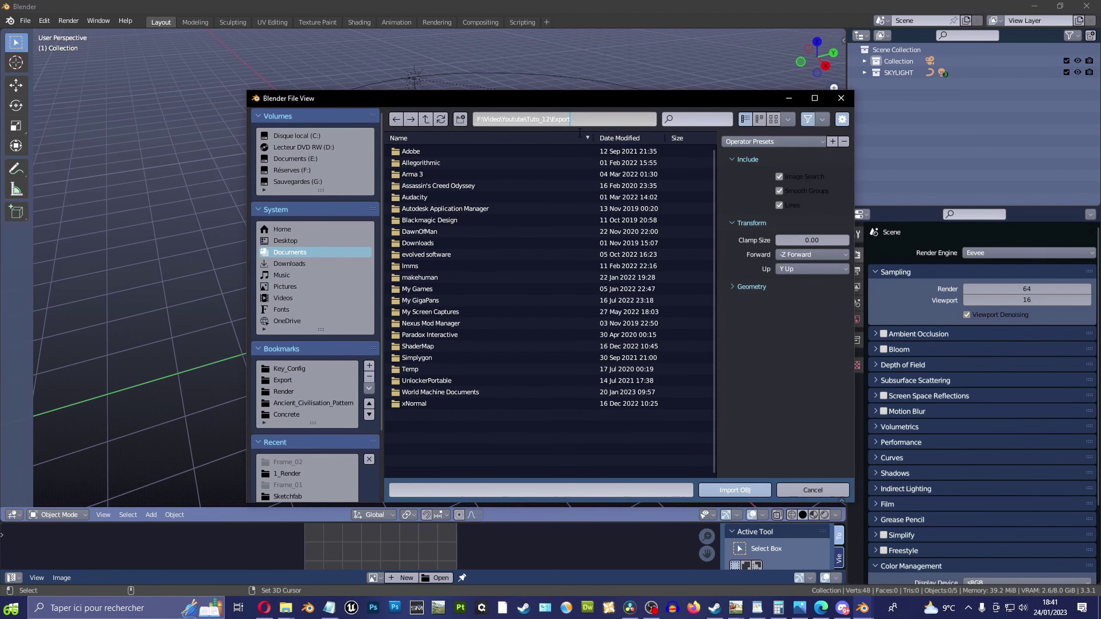
key(Return)
click(564, 151)
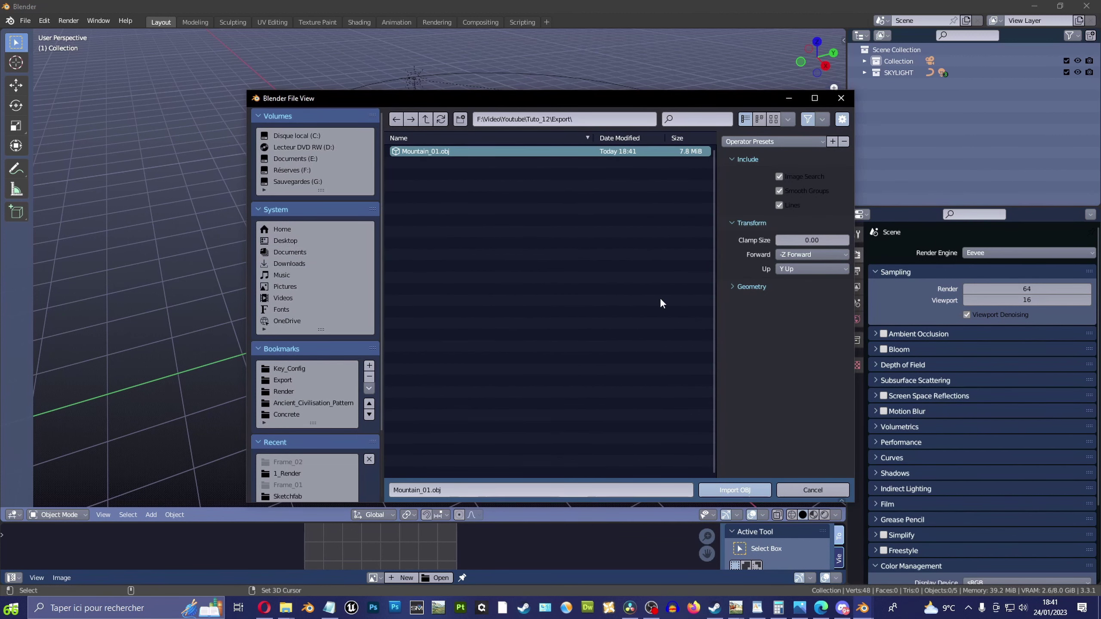
click(735, 494)
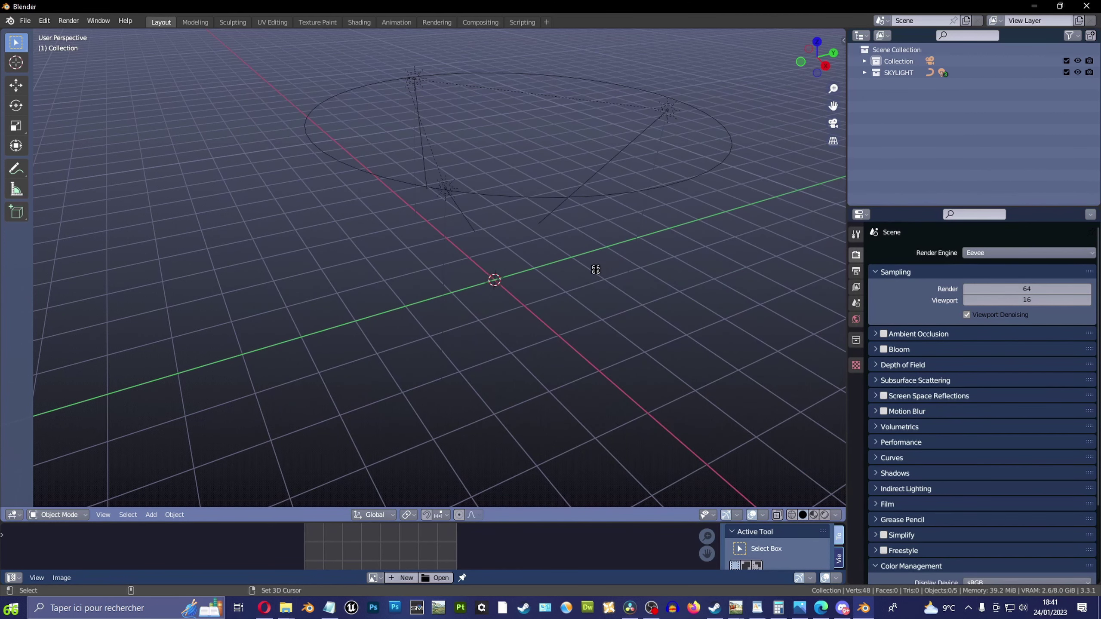
Inspect the imported Mountain_01 terrain and apply Shade Smooth to it
mouse_move(503, 251)
middle_down()
mouse_move(483, 242)
mouse_move(460, 273)
mouse_move(470, 248)
mouse_move(648, 260)
mouse_move(628, 270)
middle_up()
click(401, 356)
key(ctrl+z)
scroll(450, 234, up, 3)
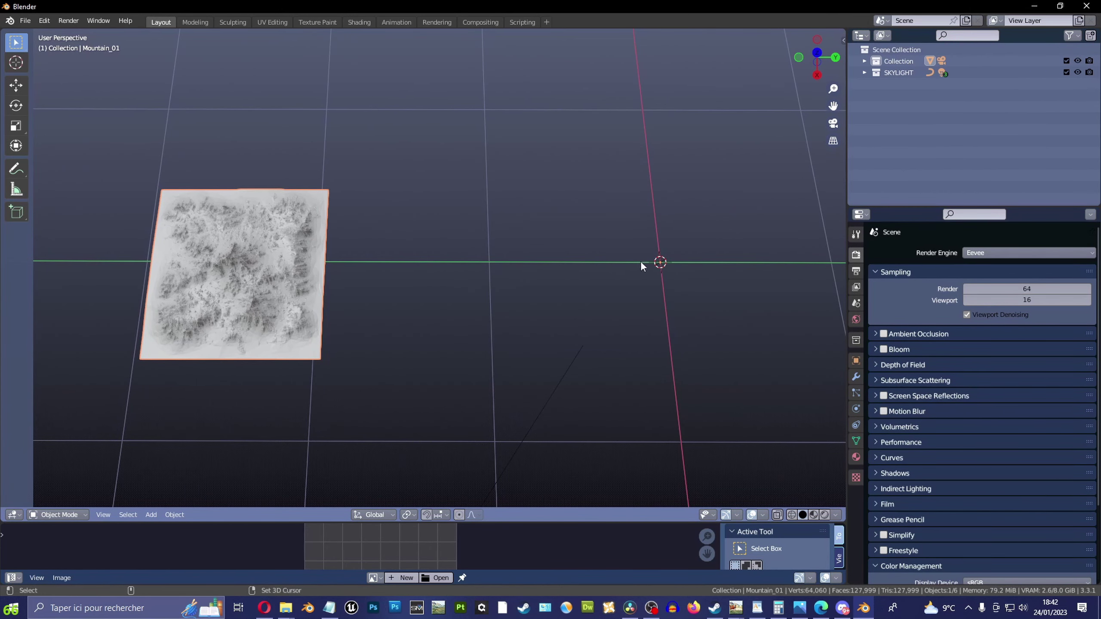
mouse_move(401, 295)
middle_down()
mouse_move(430, 335)
mouse_move(430, 261)
mouse_move(458, 239)
middle_up()
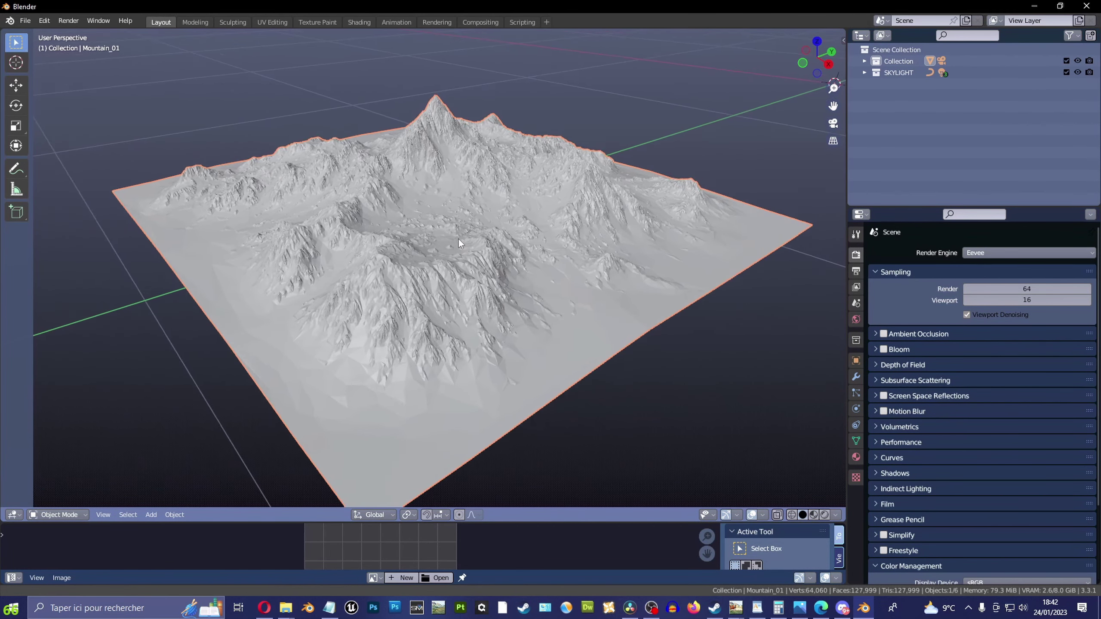
scroll(458, 238, down, 5)
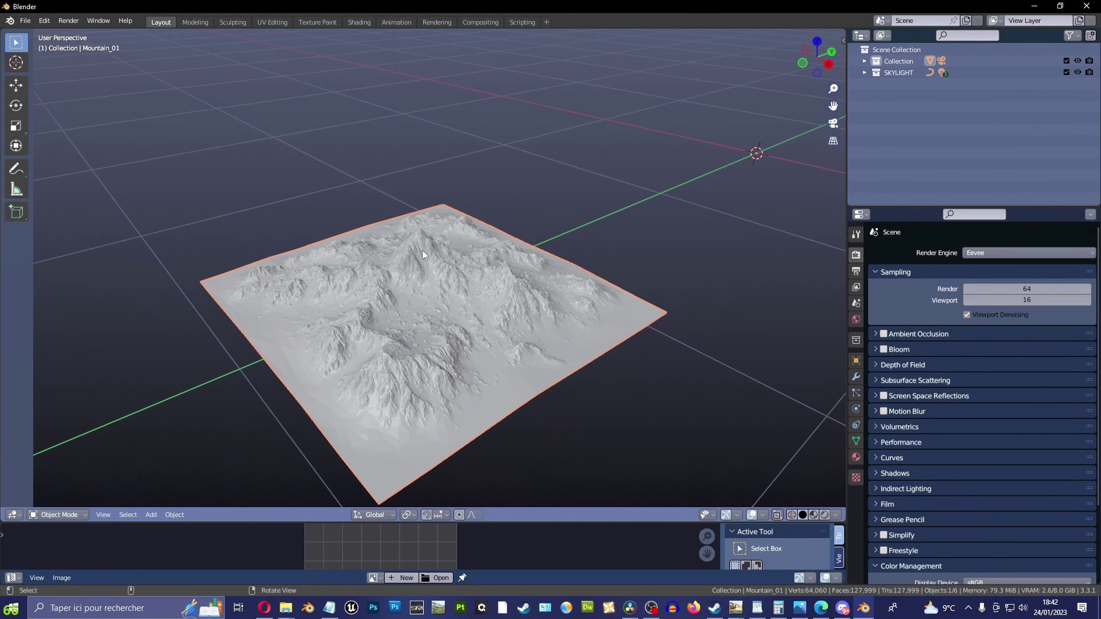
mouse_move(422, 250)
middle_down()
mouse_move(461, 328)
mouse_move(450, 235)
mouse_move(463, 189)
middle_up()
scroll(462, 328, up, 8)
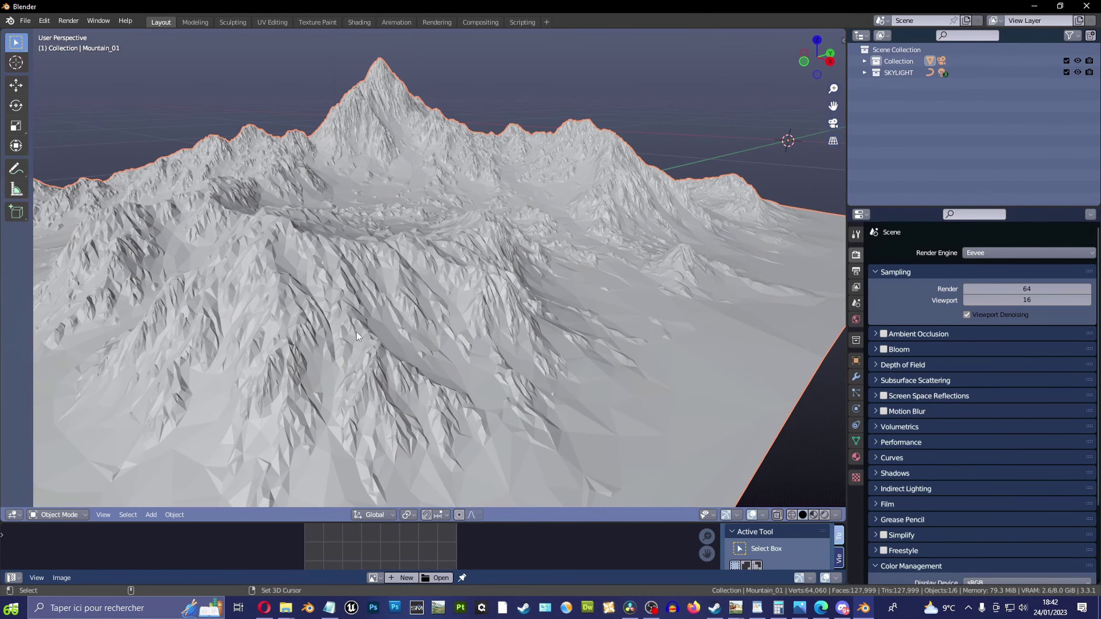
click(176, 514)
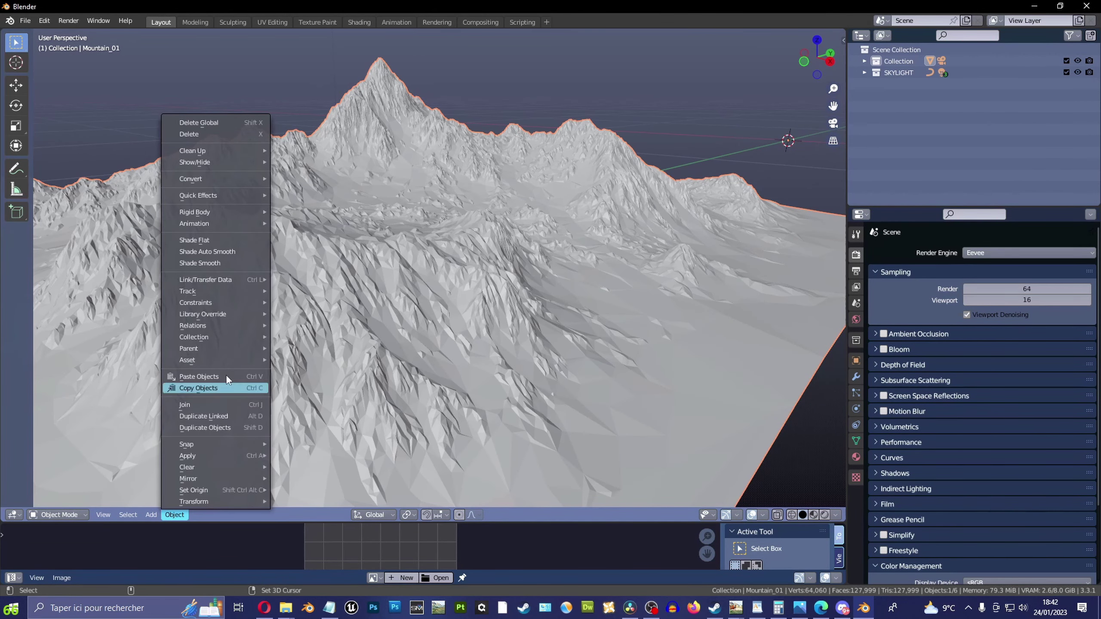
click(232, 252)
scroll(559, 275, down, 4)
middle_drag(490, 223, 464, 164)
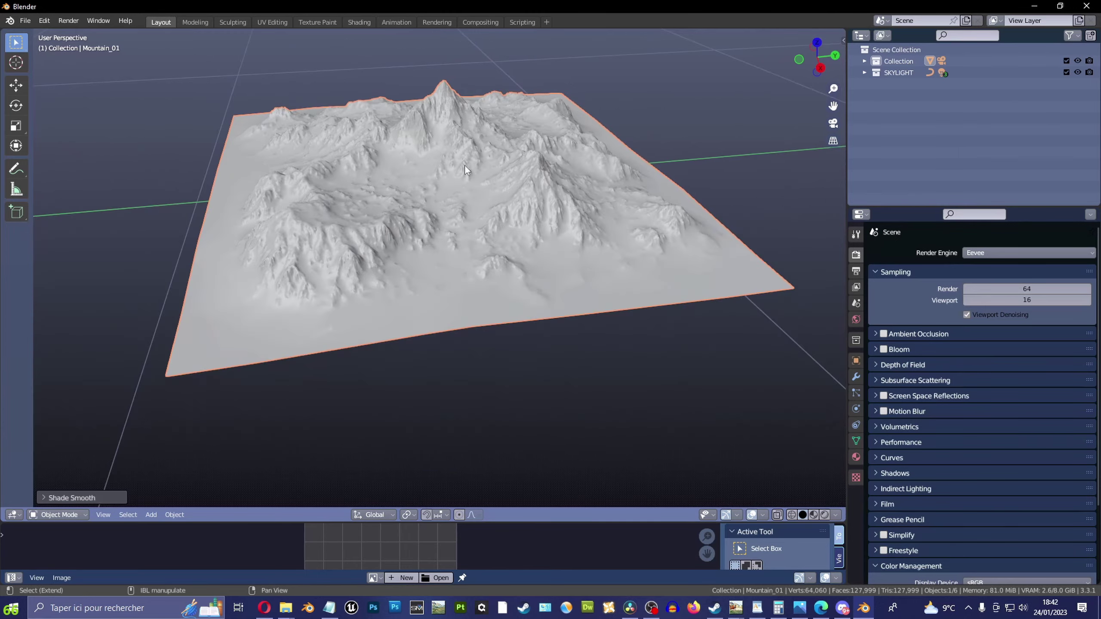
Enter Edit Mode, select all vertices, and switch to the top orthographic view
key(Tab)
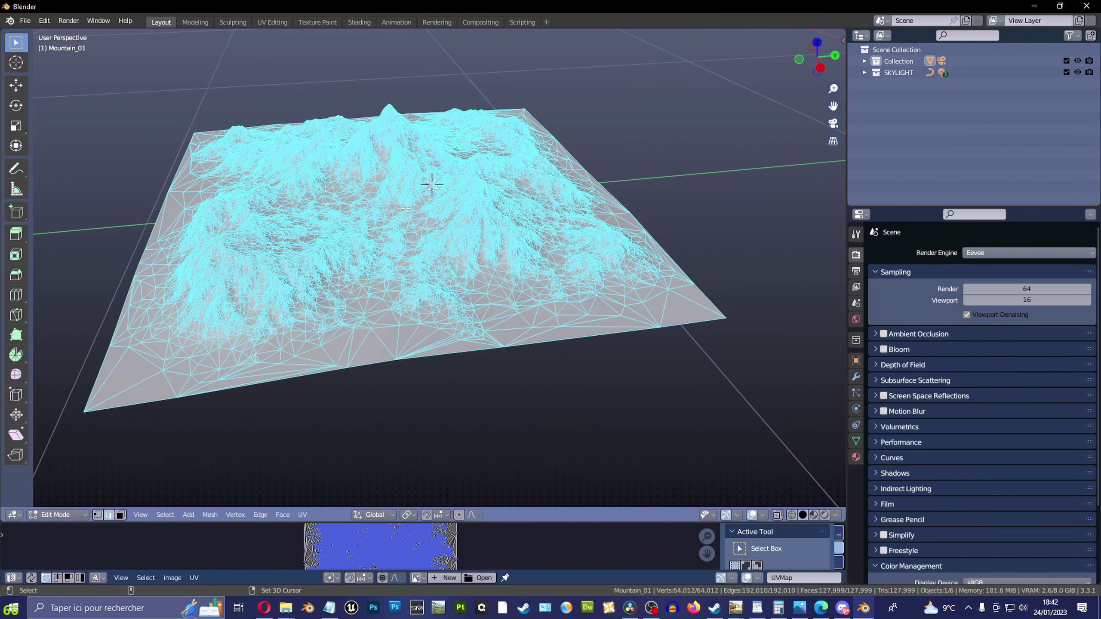
key(alt+a)
key(a)
middle_drag(465, 163, 437, 188)
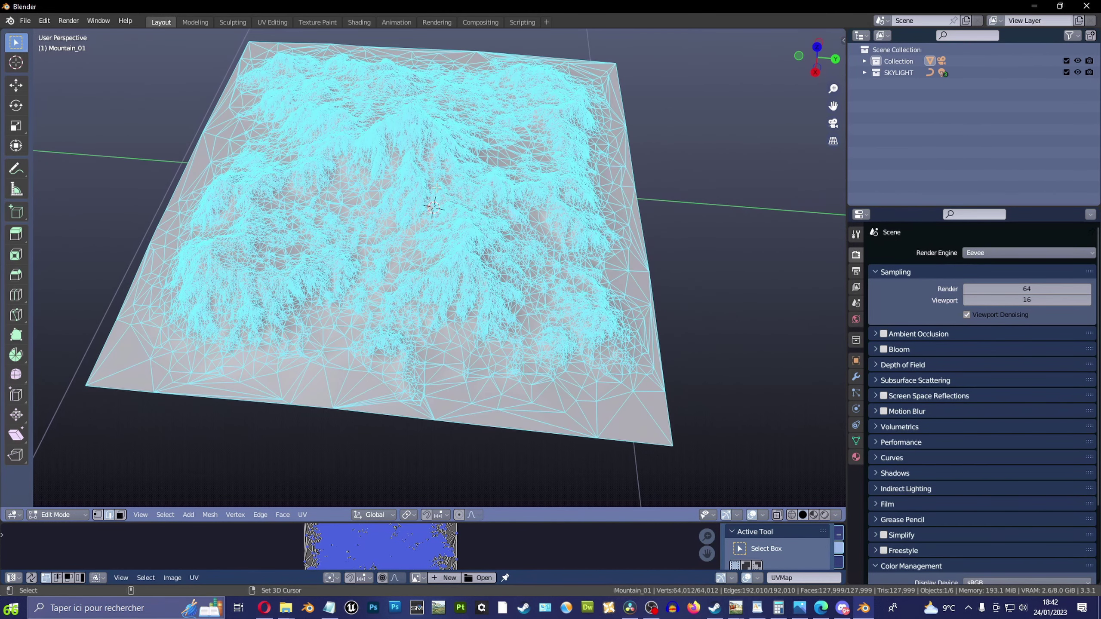
key(KP_7)
scroll(370, 207, down, 5)
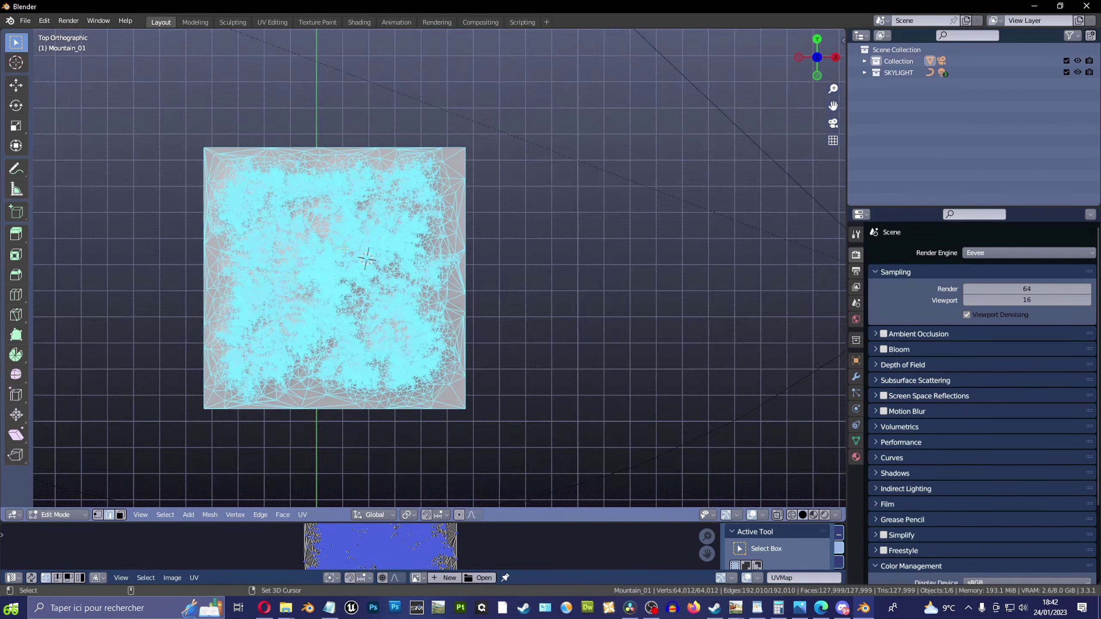
shift+middle_drag(370, 206, 478, 328)
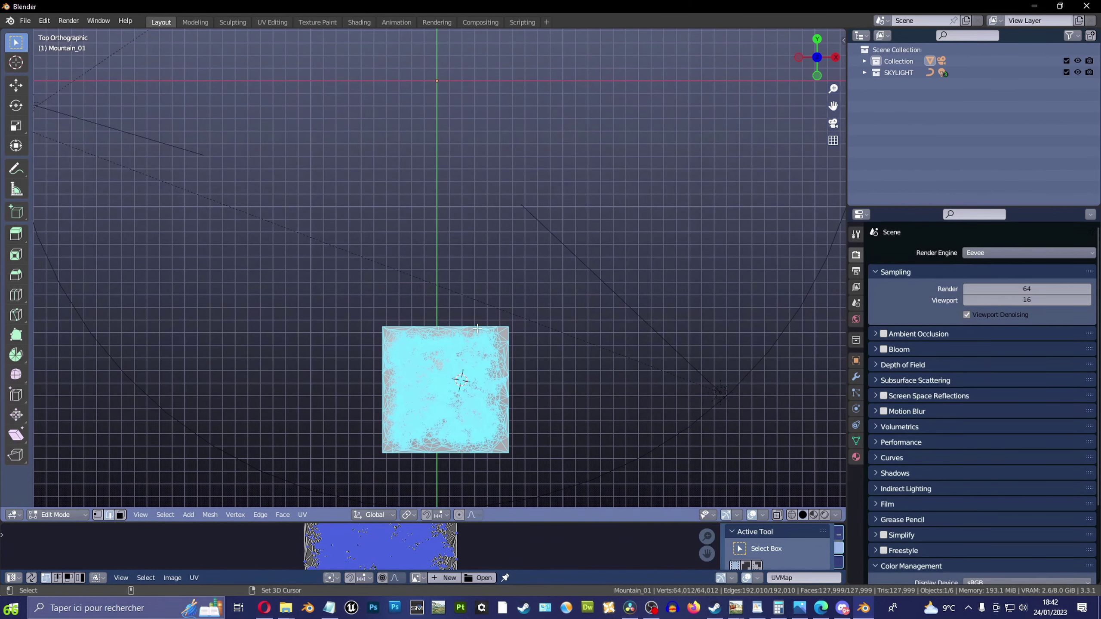
Move the whole terrain mesh along the Y axis toward the origin
shift+middle_drag(483, 388, 541, 363)
scroll(495, 386, down, 2)
key(g)
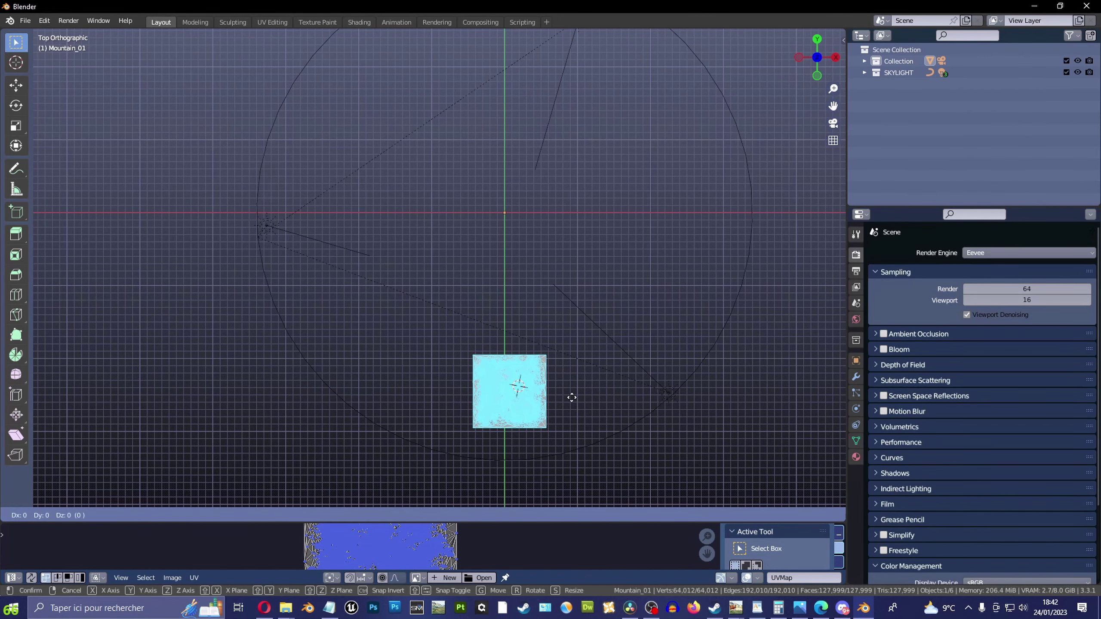
key(y)
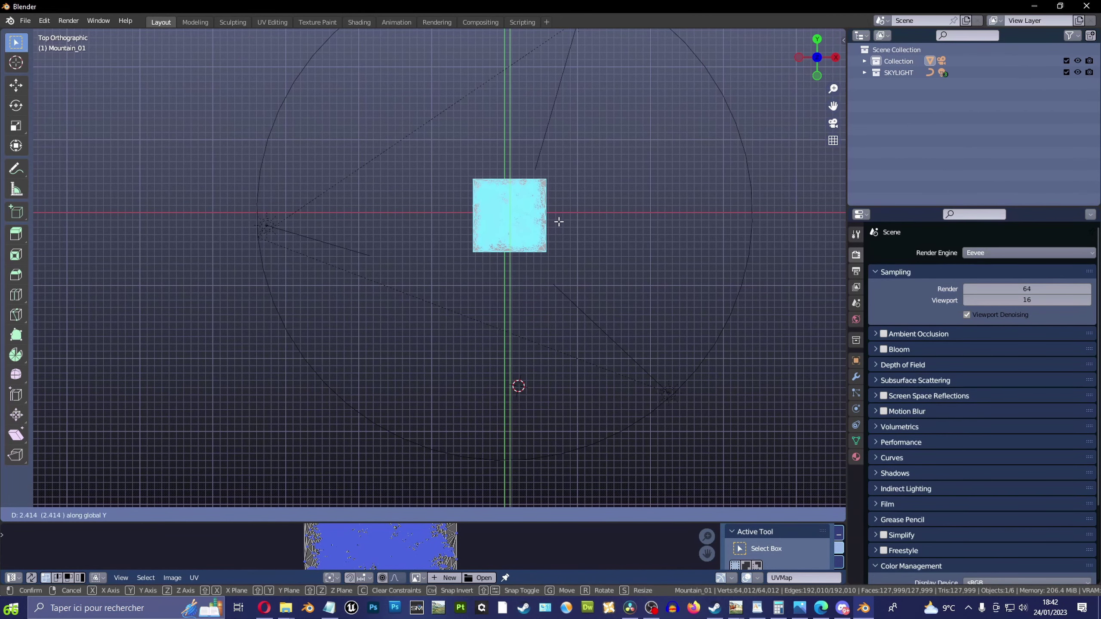
click(557, 224)
Use the Transform tool's X and Y arrows to centre the terrain on the origin
scroll(536, 193, up, 5)
scroll(535, 189, up, 2)
scroll(683, 138, down, 3)
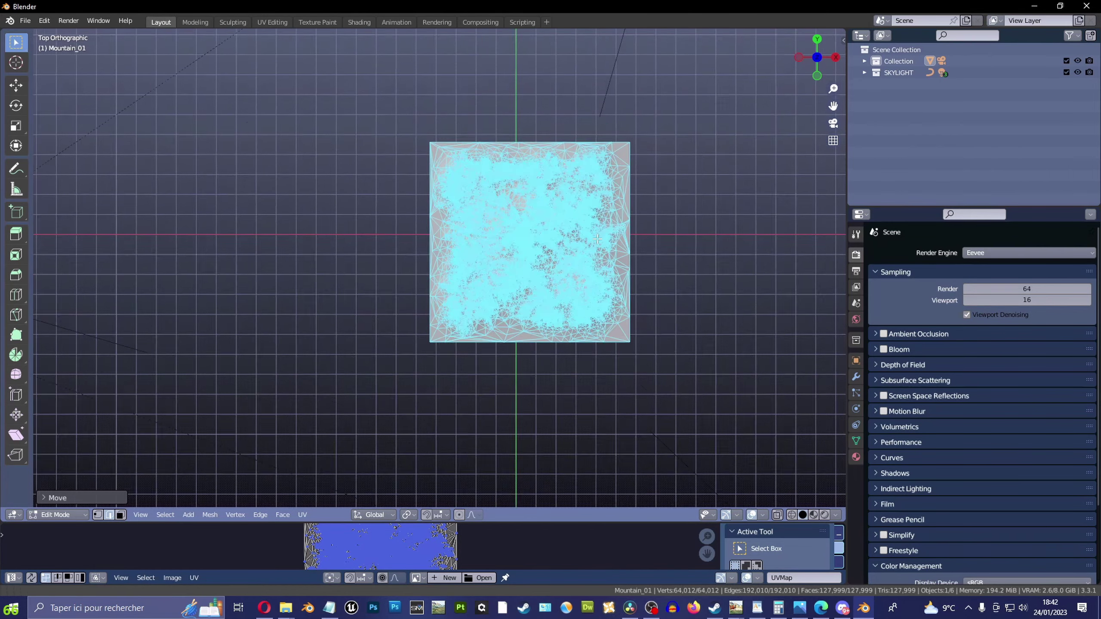
click(15, 146)
scroll(452, 338, down, 2)
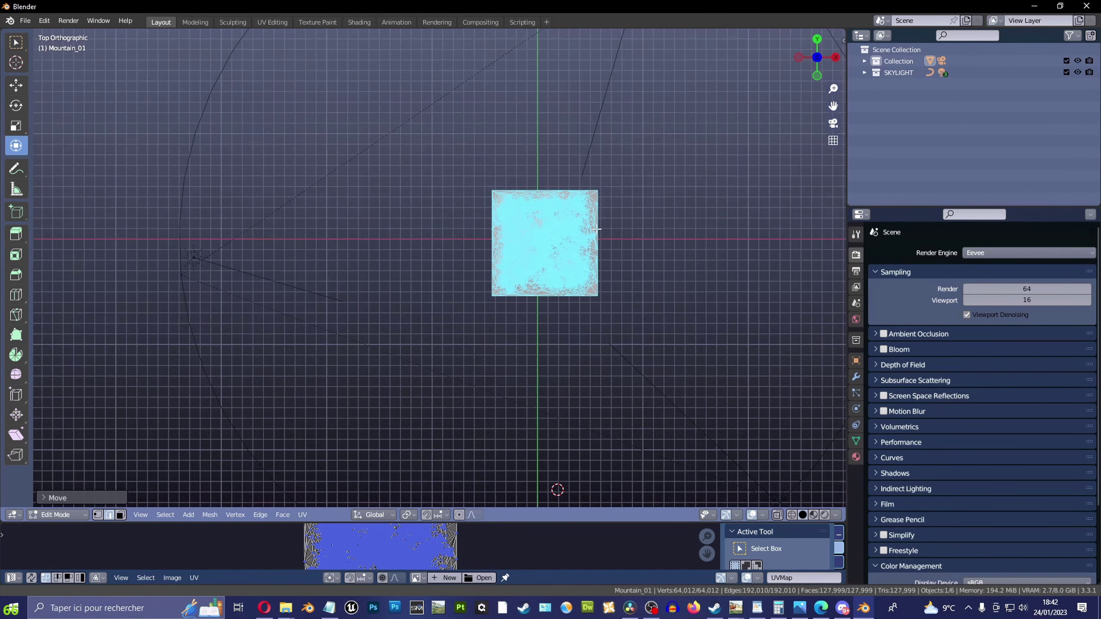
shift+middle_drag(590, 233, 601, 265)
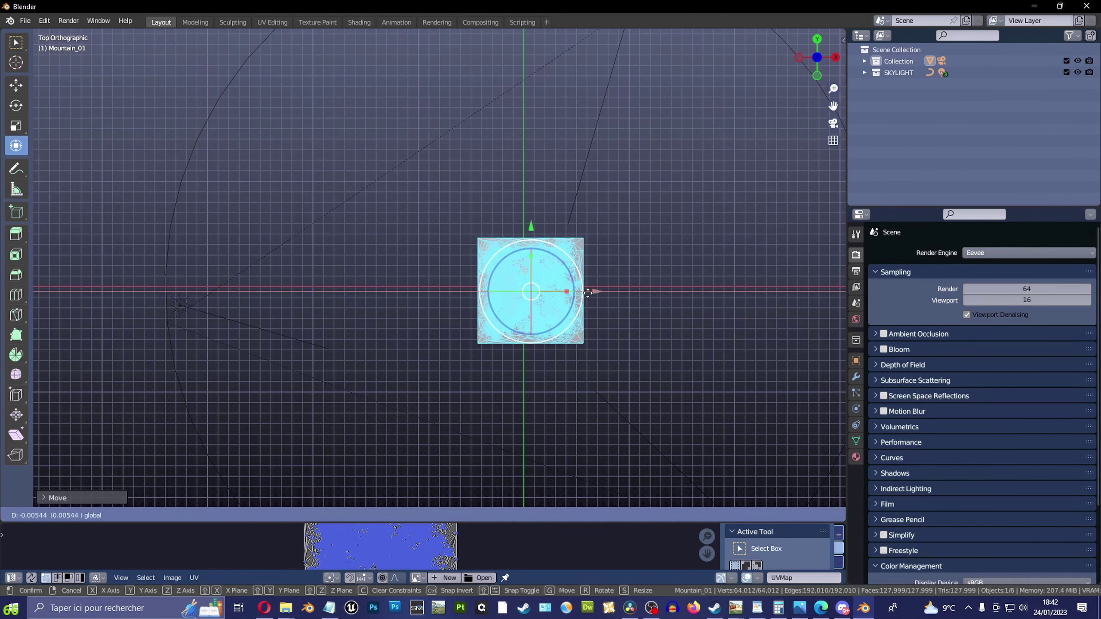
drag(593, 291, 586, 292)
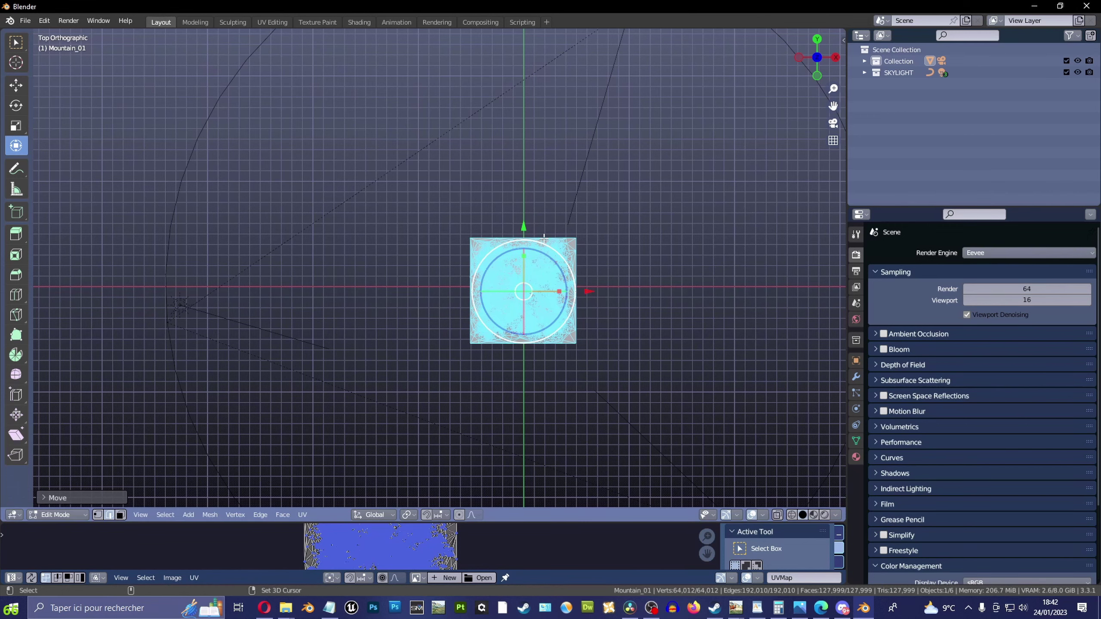
drag(524, 226, 532, 219)
scroll(577, 280, up, 4)
scroll(565, 288, up, 2)
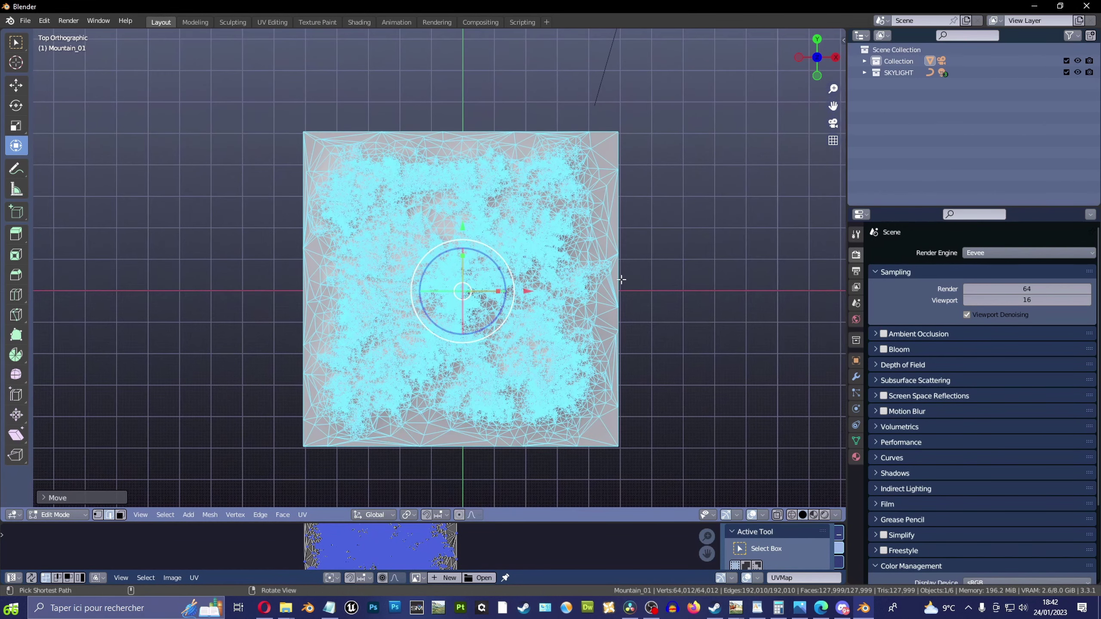
Select a shortest vertex path from a corner of the terrain mesh
middle_drag(621, 279, 628, 189)
click(629, 189)
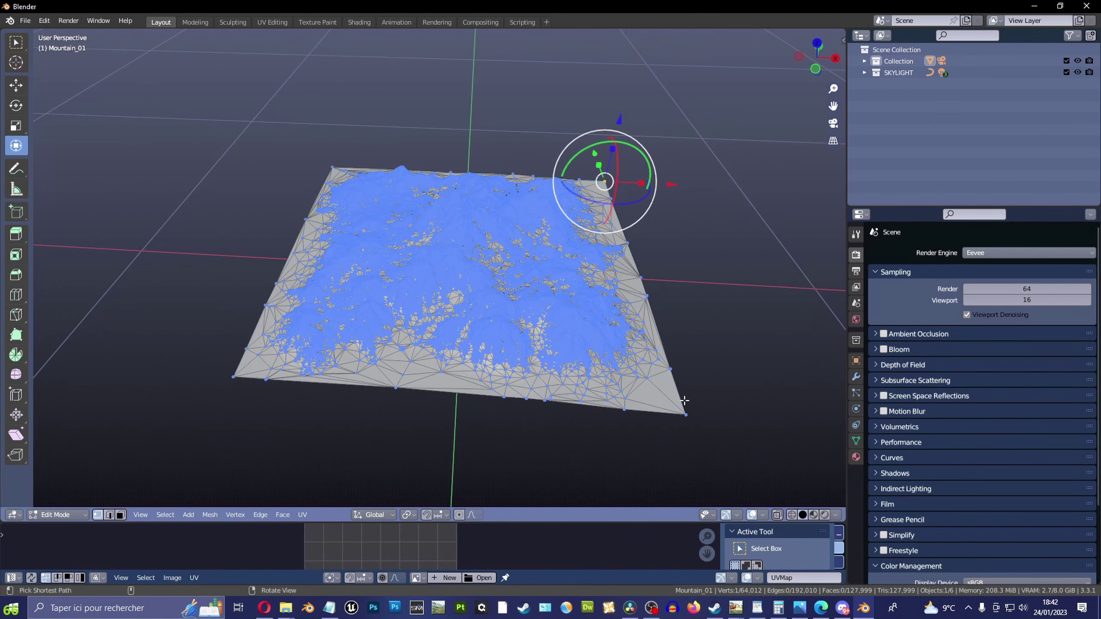
ctrl+click(685, 414)
From a low side view, select all vertices and lower the mesh along Z
middle_drag(685, 415, 654, 265)
scroll(410, 187, up, 3)
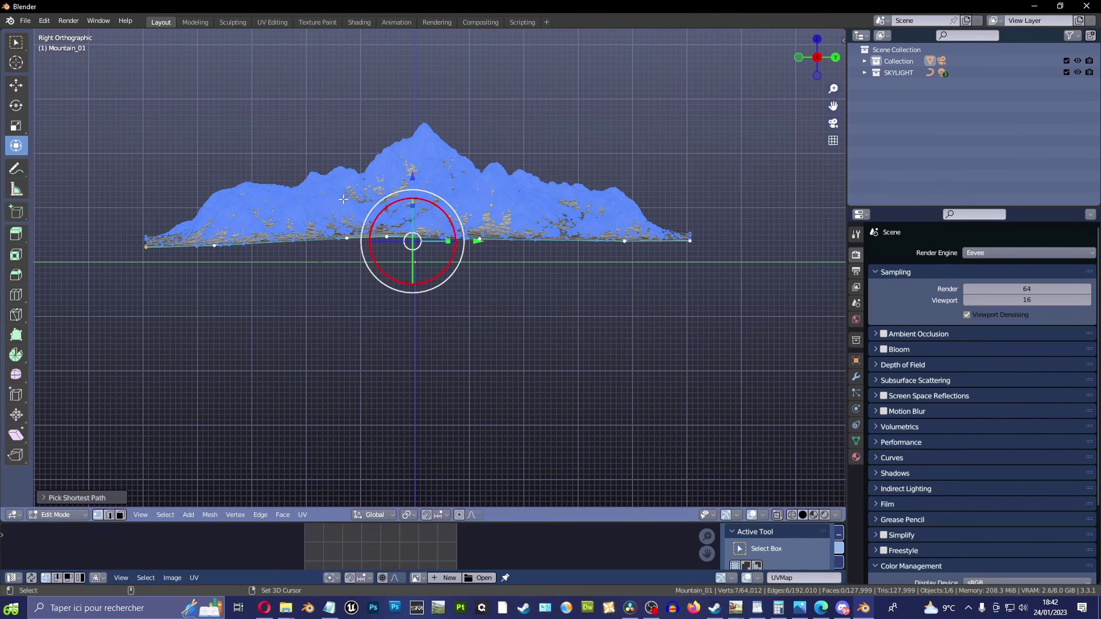
key(a)
drag(412, 140, 418, 161)
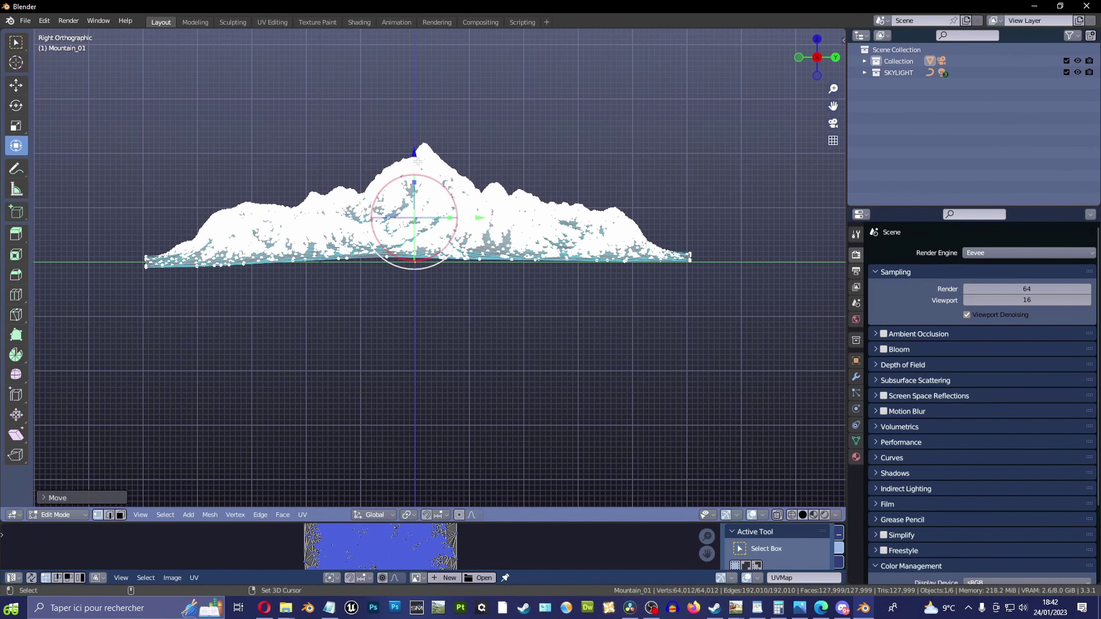
mouse_move(417, 161)
middle_down()
mouse_move(485, 249)
mouse_move(566, 108)
middle_up()
Deselect all, then Ctrl-click corner and edge vertices to select paths around the terrain border
key(alt+a)
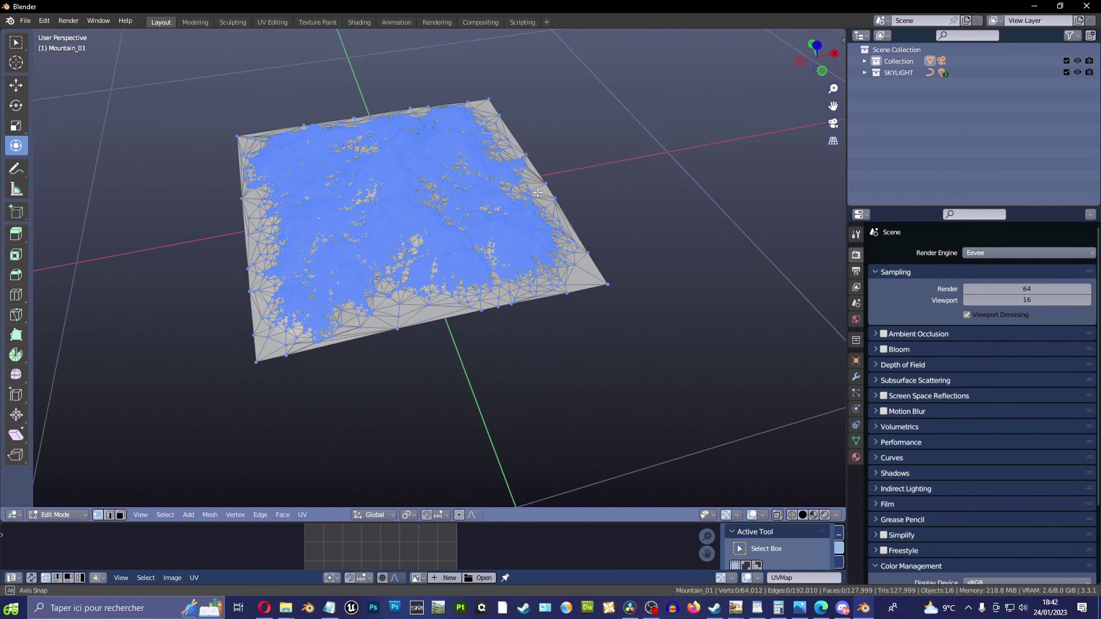
scroll(565, 108, up, 3)
click(565, 108)
scroll(559, 157, down, 3)
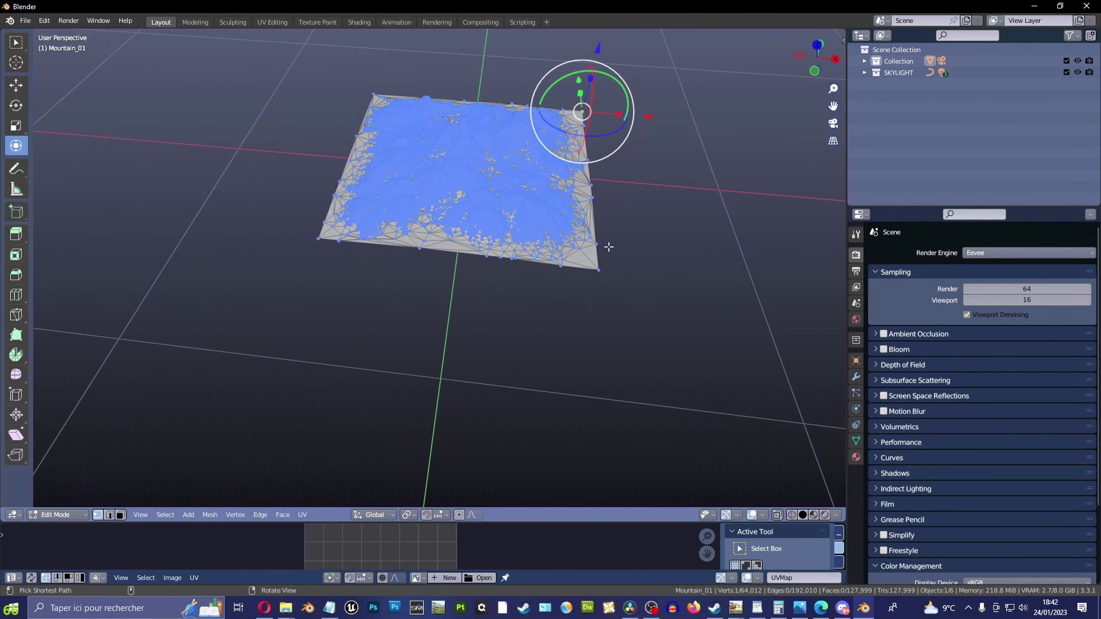
ctrl+click(596, 265)
middle_drag(545, 236, 561, 248)
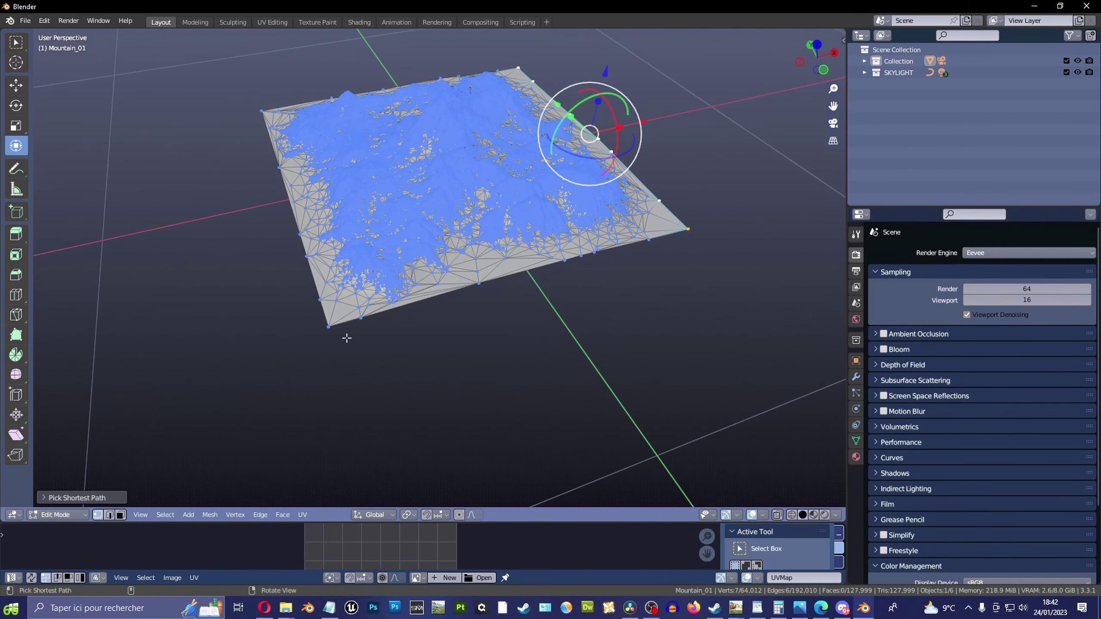
ctrl+click(328, 326)
mouse_move(331, 302)
middle_down()
mouse_move(406, 356)
mouse_move(559, 300)
mouse_move(547, 338)
middle_up()
ctrl+click(406, 356)
ctrl+click(447, 337)
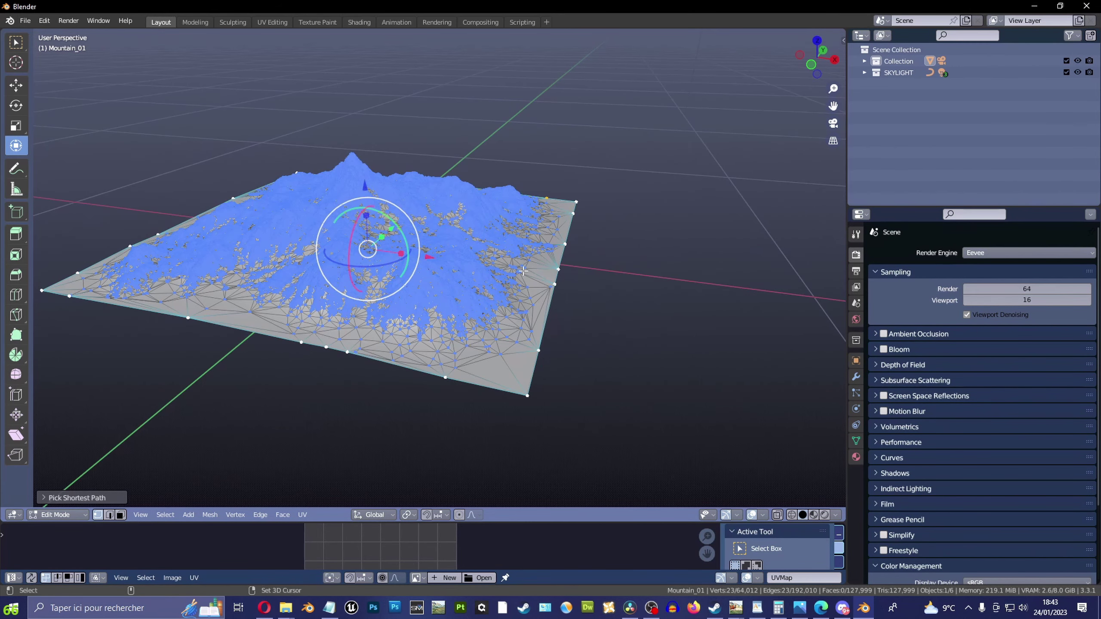
scroll(534, 292, up, 2)
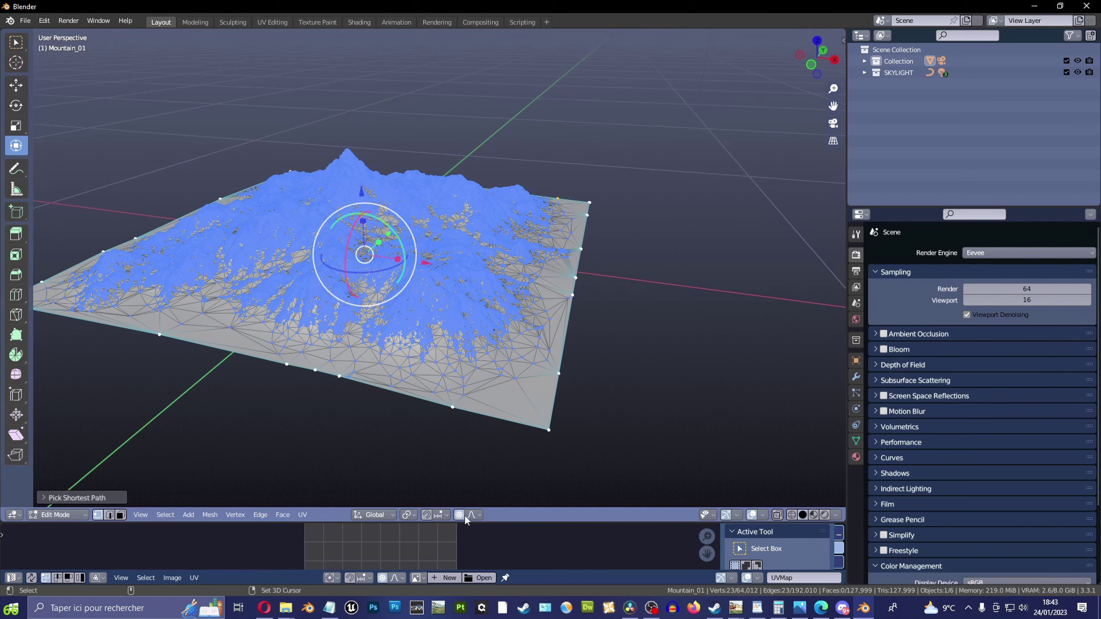
Scale the border vertices to zero along Z, adjusting the smooth proportional falloff radius
key(s)
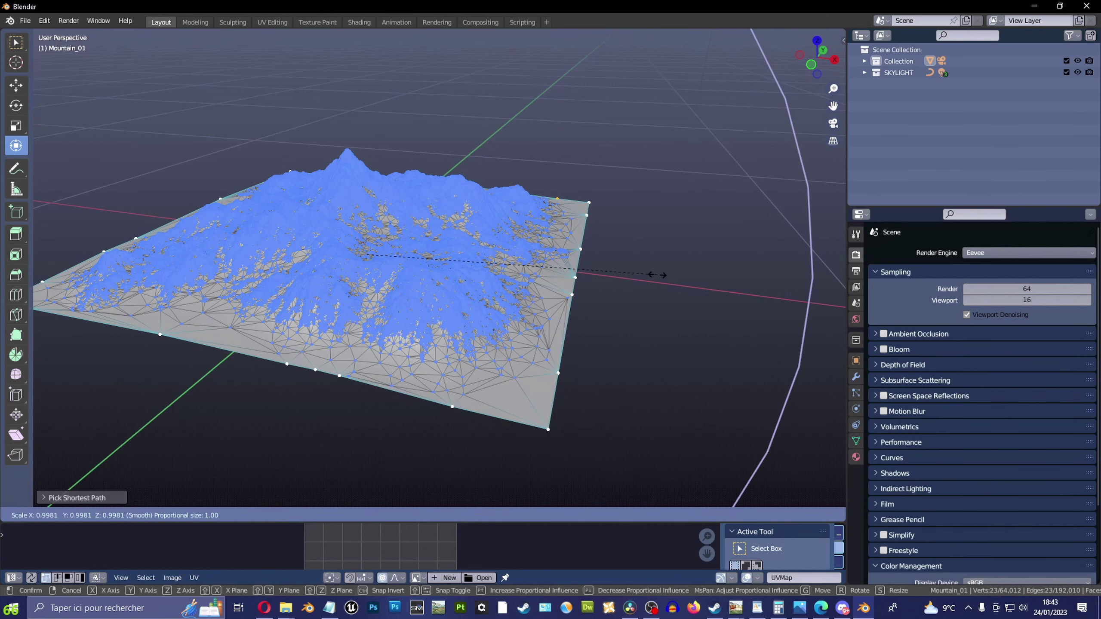
key(z)
scroll(653, 274, up, 3)
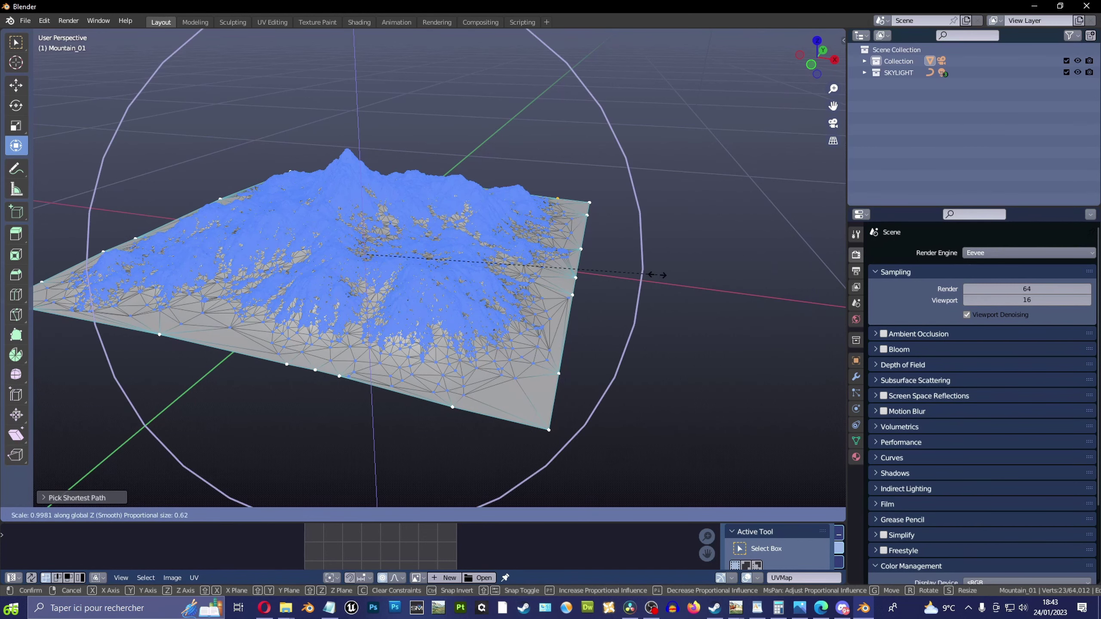
scroll(648, 275, up, 12)
scroll(641, 274, up, 7)
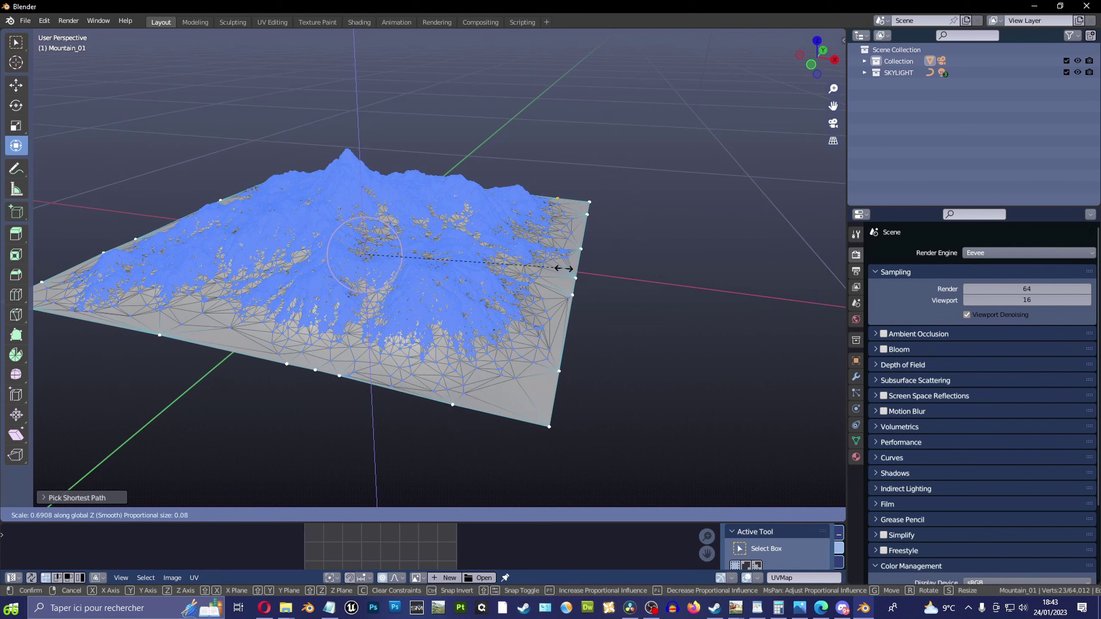
scroll(541, 266, down, 5)
scroll(507, 262, down, 7)
scroll(497, 260, up, 4)
scroll(497, 261, up, 3)
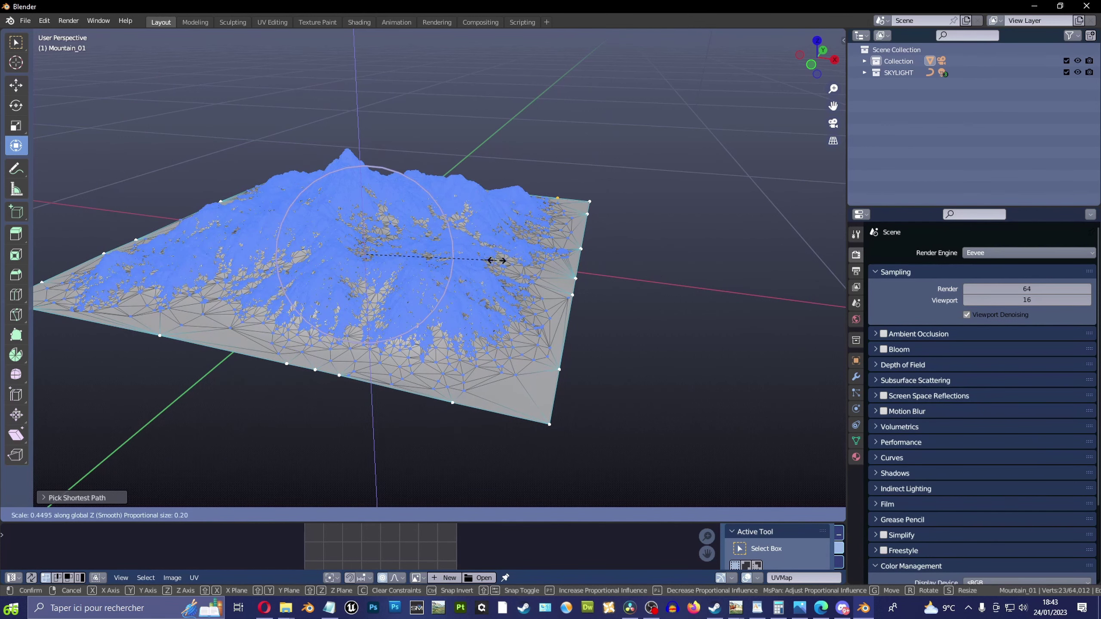
scroll(443, 247, up, 2)
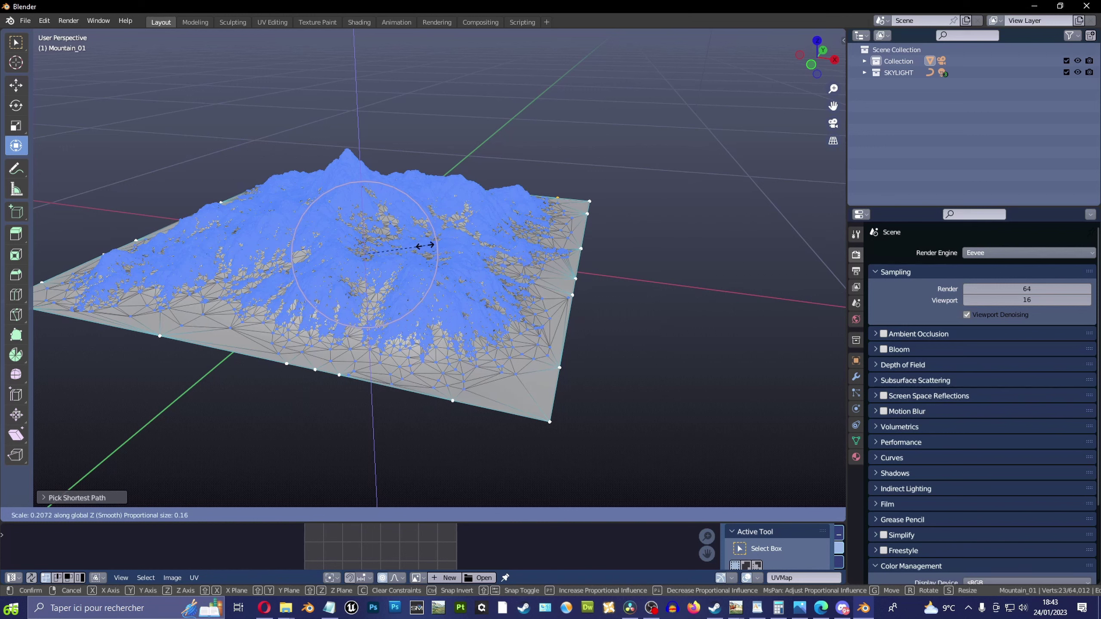
scroll(376, 249, down, 1)
scroll(362, 248, up, 1)
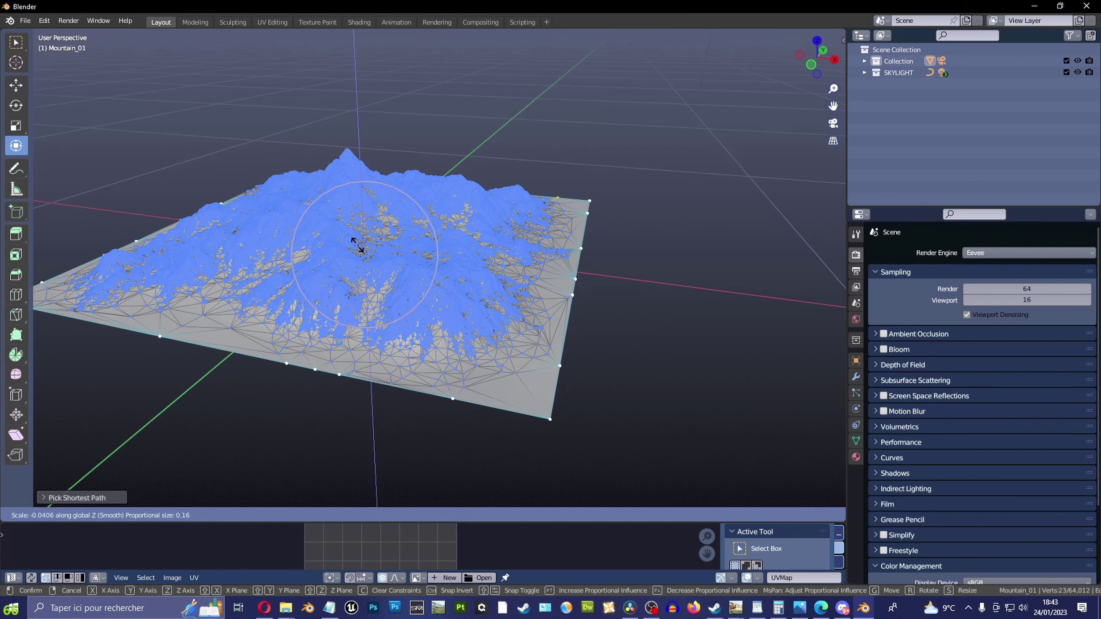
scroll(353, 243, down, 1)
text(0)
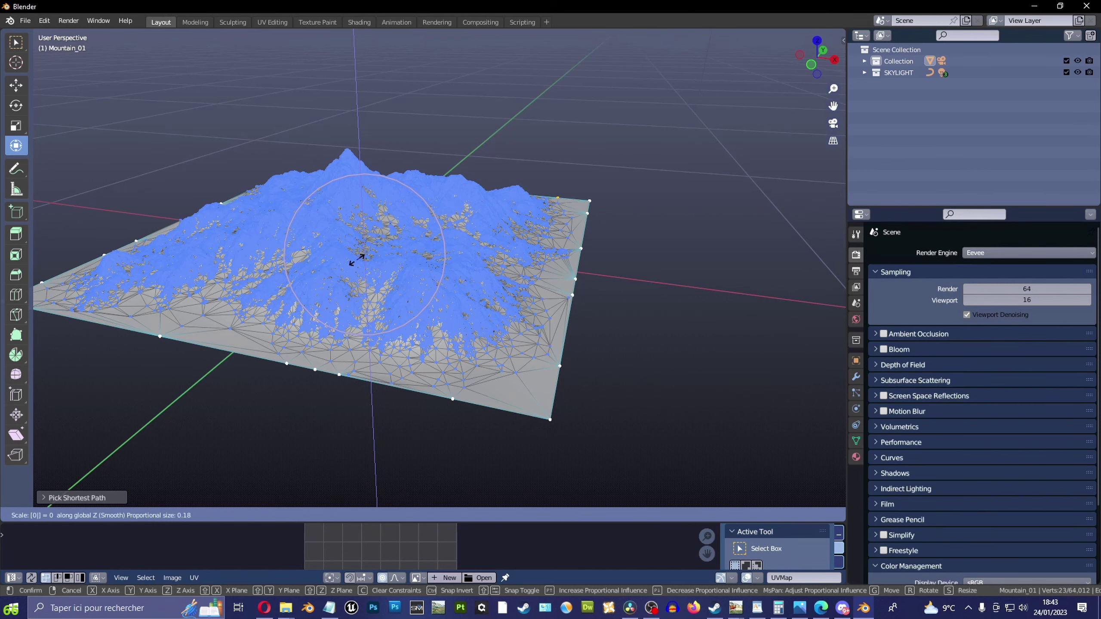
key(Return)
Inspect the flattened border from the front and in Right Orthographic view
middle_drag(567, 249, 459, 236)
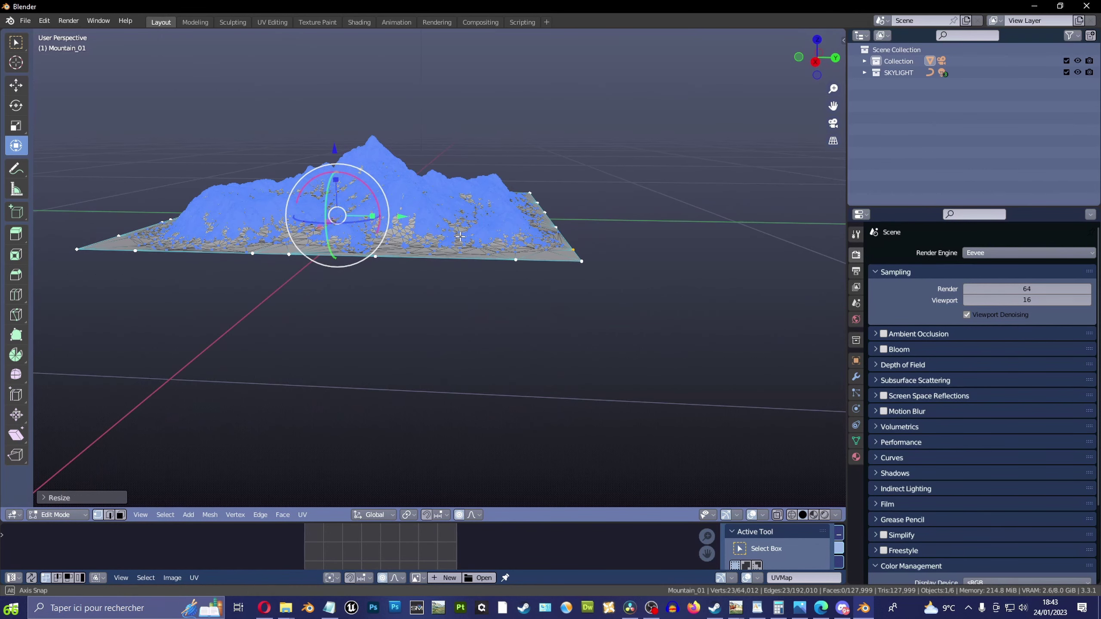
key(KP_3)
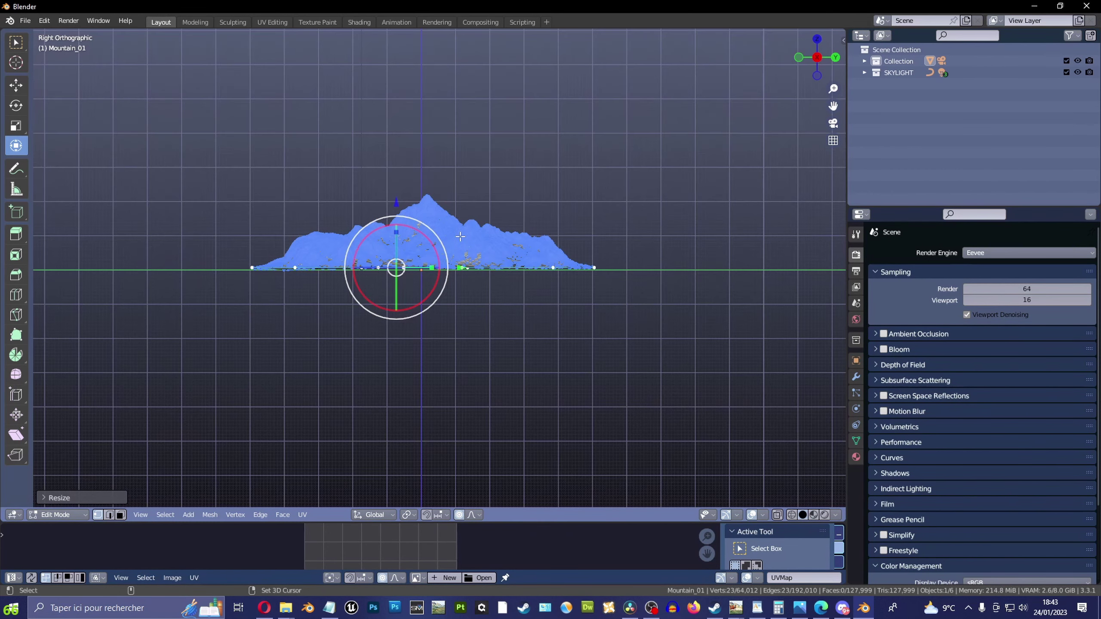
scroll(503, 238, up, 5)
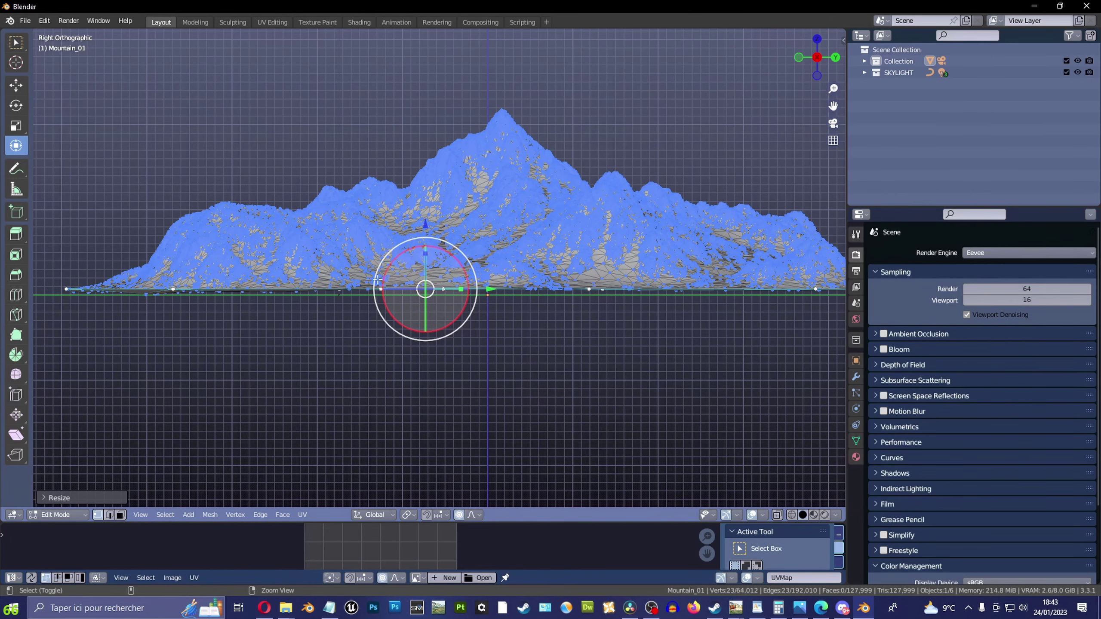
key(Tab)
mouse_move(551, 242)
middle_down()
mouse_move(588, 263)
mouse_move(526, 235)
mouse_move(483, 272)
middle_up()
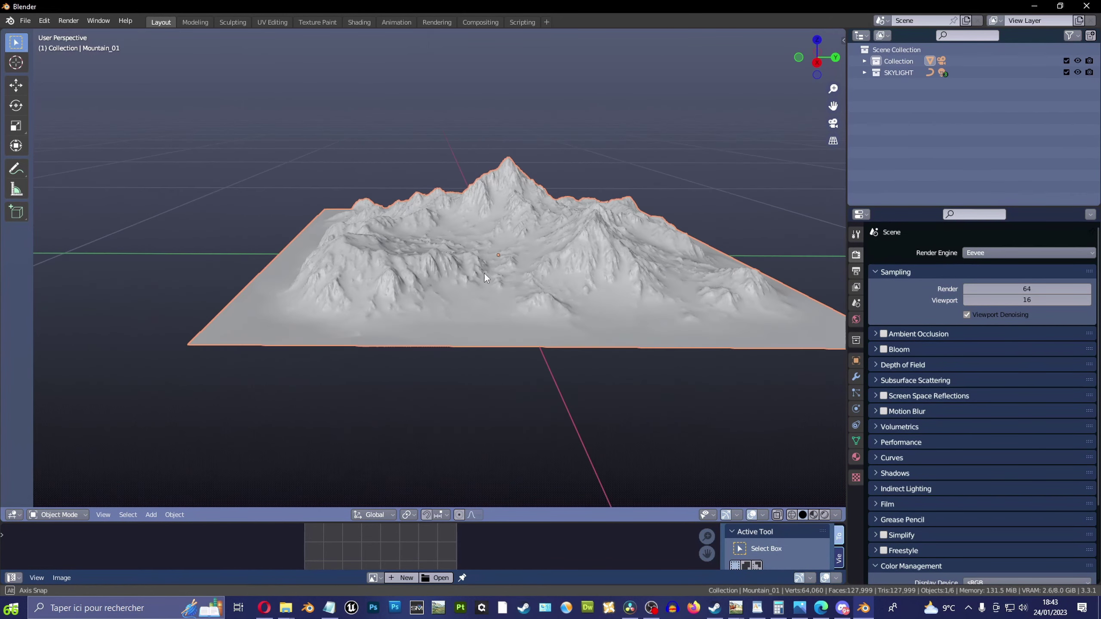
Select all vertices in side view and start moving the mesh with smooth falloff
key(Tab)
key(a)
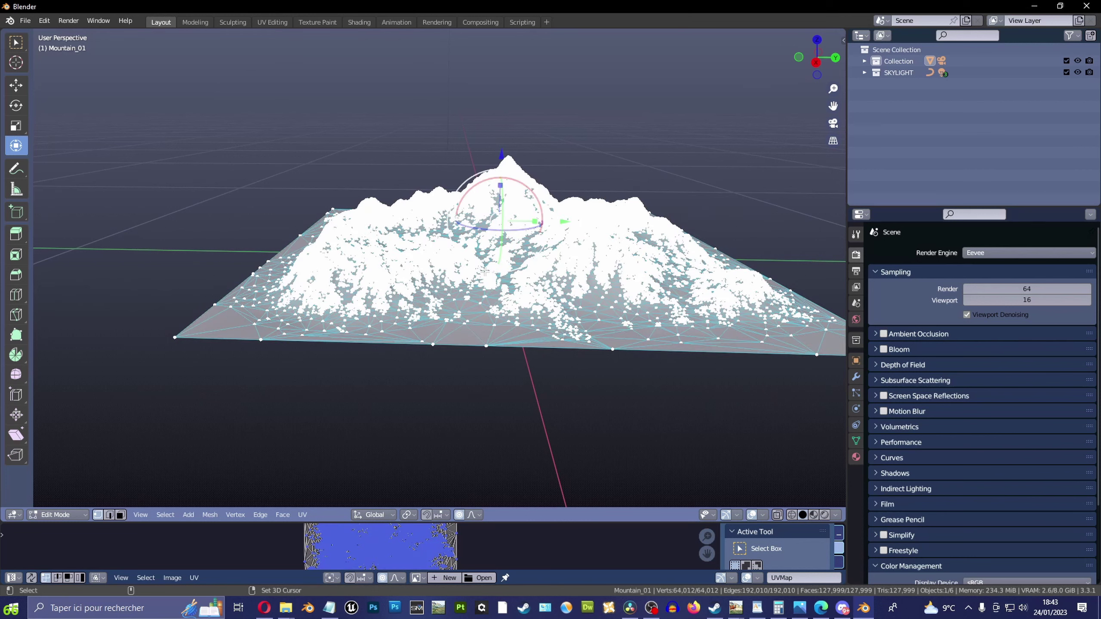
key(KP_3)
ctrl+middle_drag(486, 272, 479, 216)
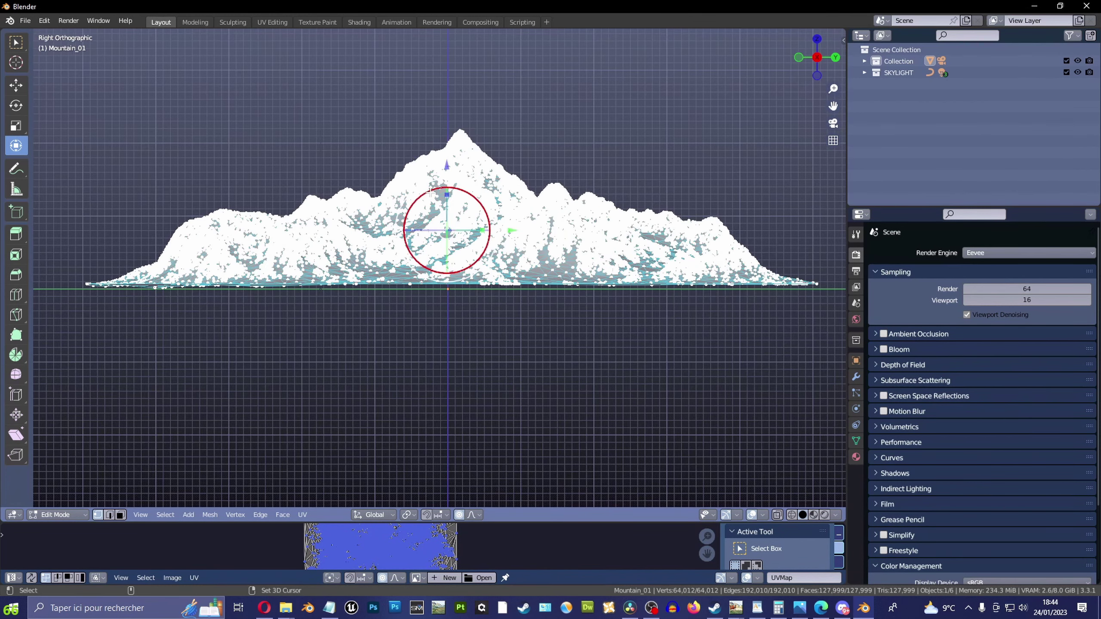
key(g)
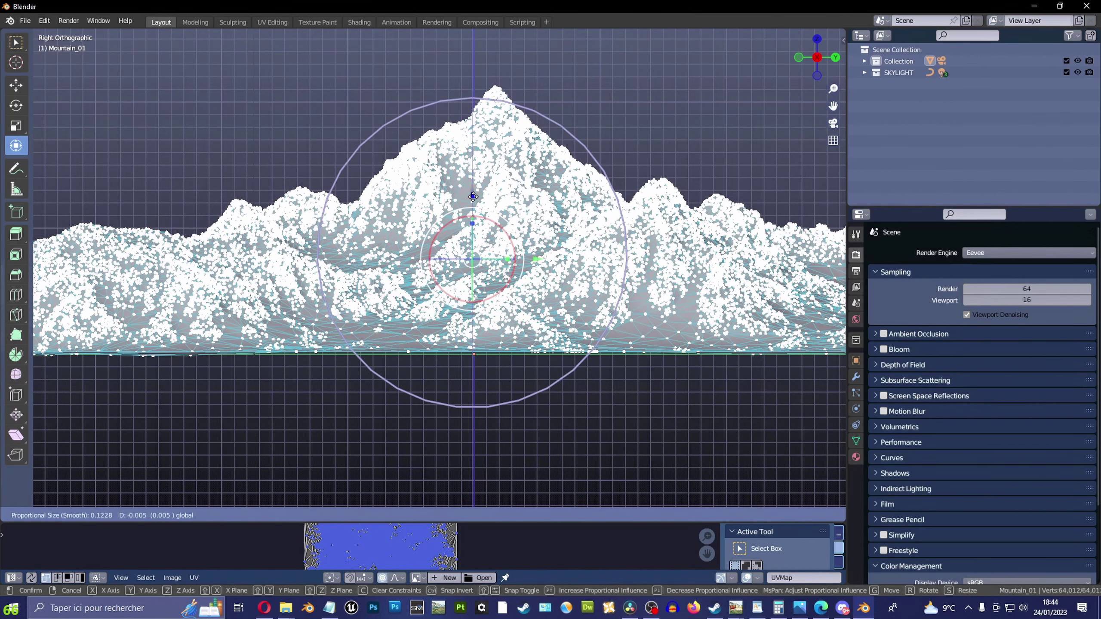
Confirm the mesh move and return to Object Mode in a perspective view
click(478, 199)
key(Tab)
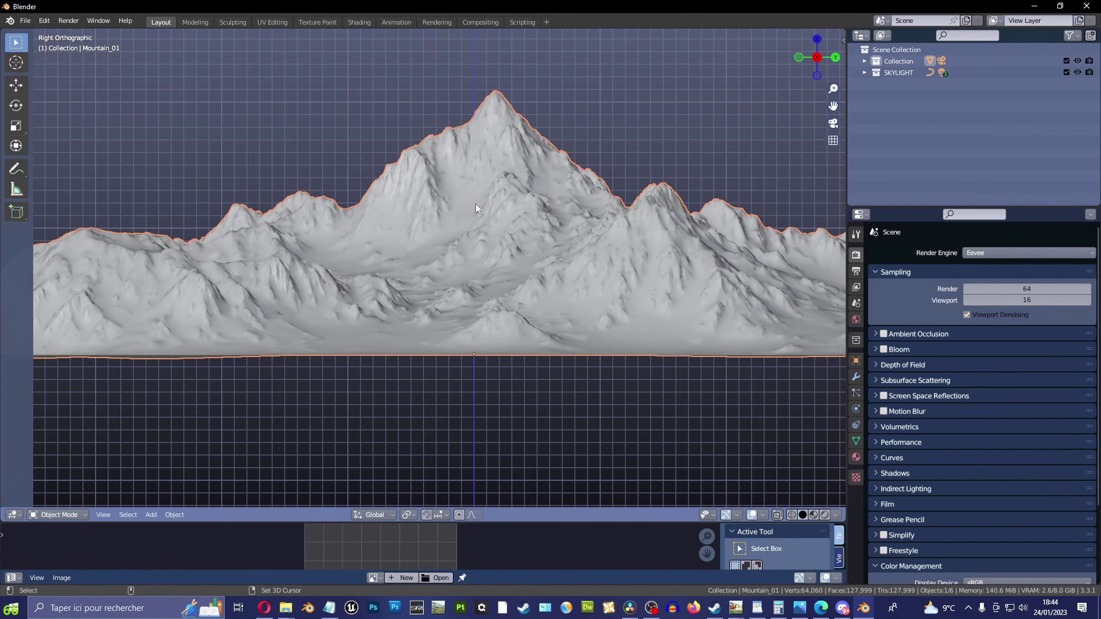
middle_drag(477, 199, 634, 117)
scroll(564, 156, down, 5)
scroll(598, 147, down, 4)
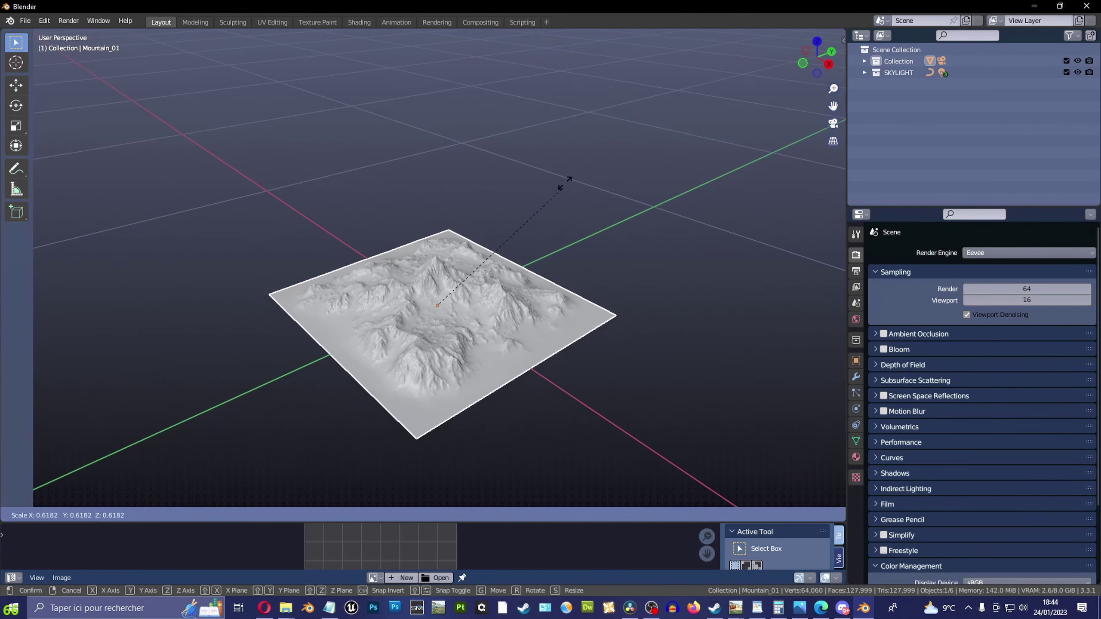
scroll(533, 191, up, 4)
scroll(525, 157, down, 5)
mouse_move(518, 197)
middle_down()
mouse_move(525, 157)
mouse_move(509, 197)
mouse_move(516, 243)
middle_up()
scroll(516, 243, down, 2)
Scale the whole mountain up to about 1.62 times its size
key(s)
click(733, 326)
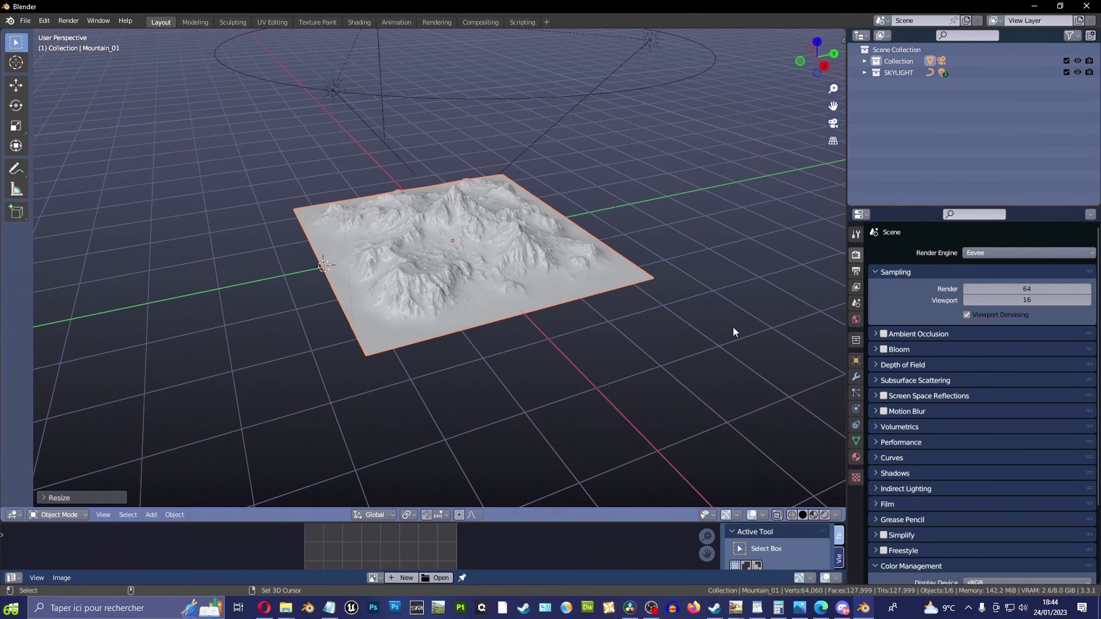
scroll(676, 287, down, 4)
scroll(598, 243, up, 2)
scroll(607, 304, up, 3)
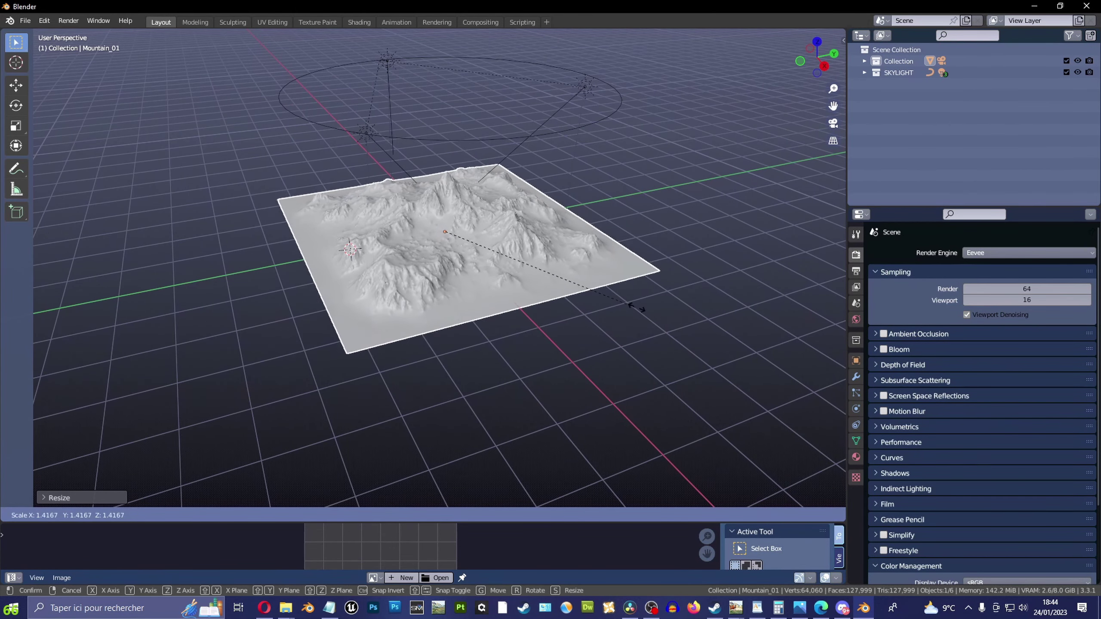
scroll(629, 172, down, 4)
mouse_move(629, 172)
middle_down()
mouse_move(510, 207)
mouse_move(541, 224)
mouse_move(540, 250)
mouse_move(617, 174)
mouse_move(570, 223)
mouse_move(532, 209)
mouse_move(526, 236)
mouse_move(488, 262)
mouse_move(531, 272)
mouse_move(504, 229)
mouse_move(502, 283)
mouse_move(540, 251)
mouse_move(503, 284)
mouse_move(518, 300)
middle_up()
key(s)
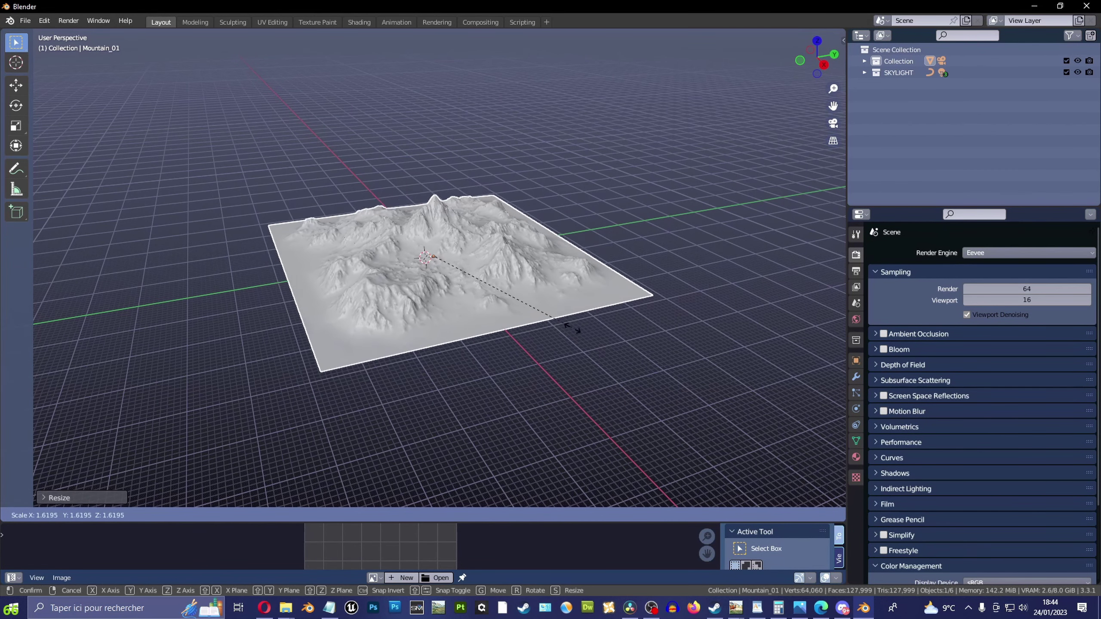
click(580, 333)
Apply the object's rotation and other transforms via Ctrl+A
key(ctrl+a)
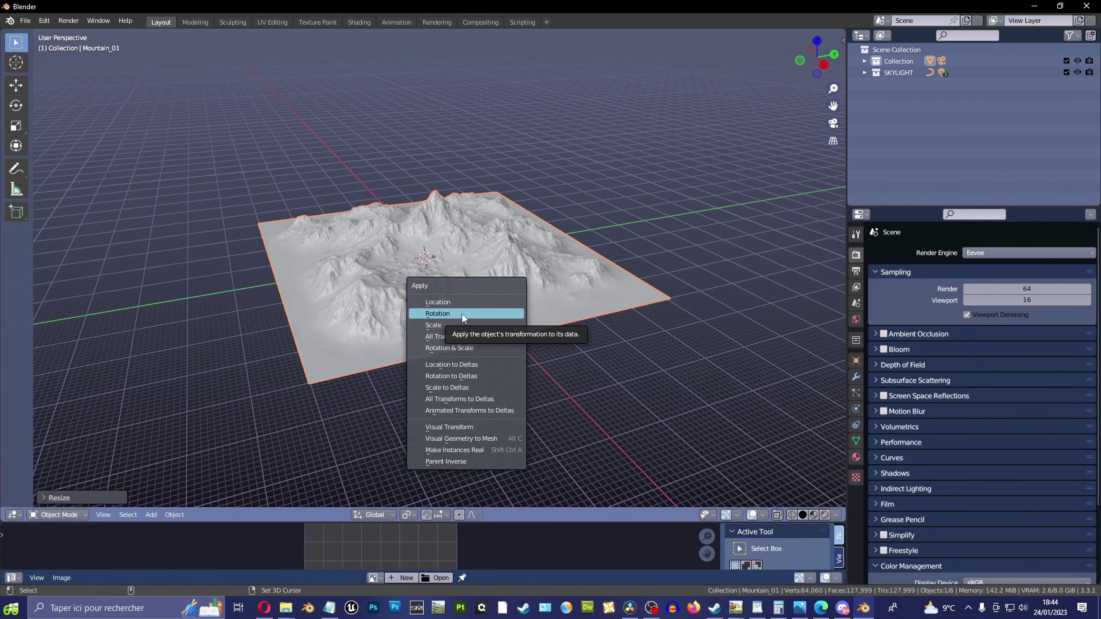
key(ctrl+a)
click(463, 271)
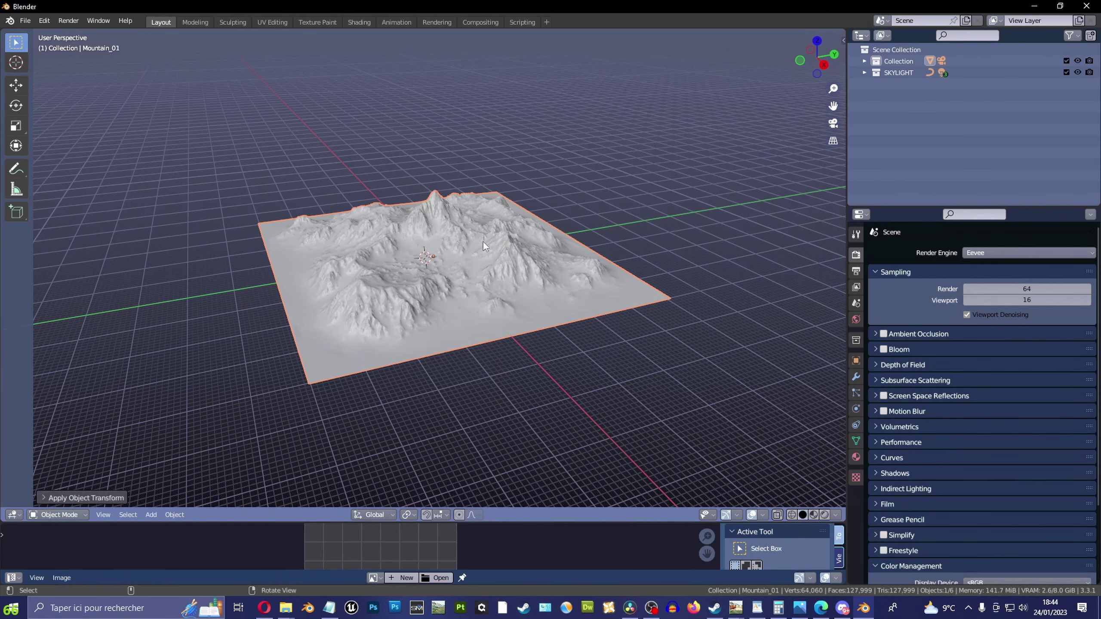
key(ctrl+a)
click(472, 254)
middle_drag(471, 254, 381, 156)
scroll(412, 179, up, 2)
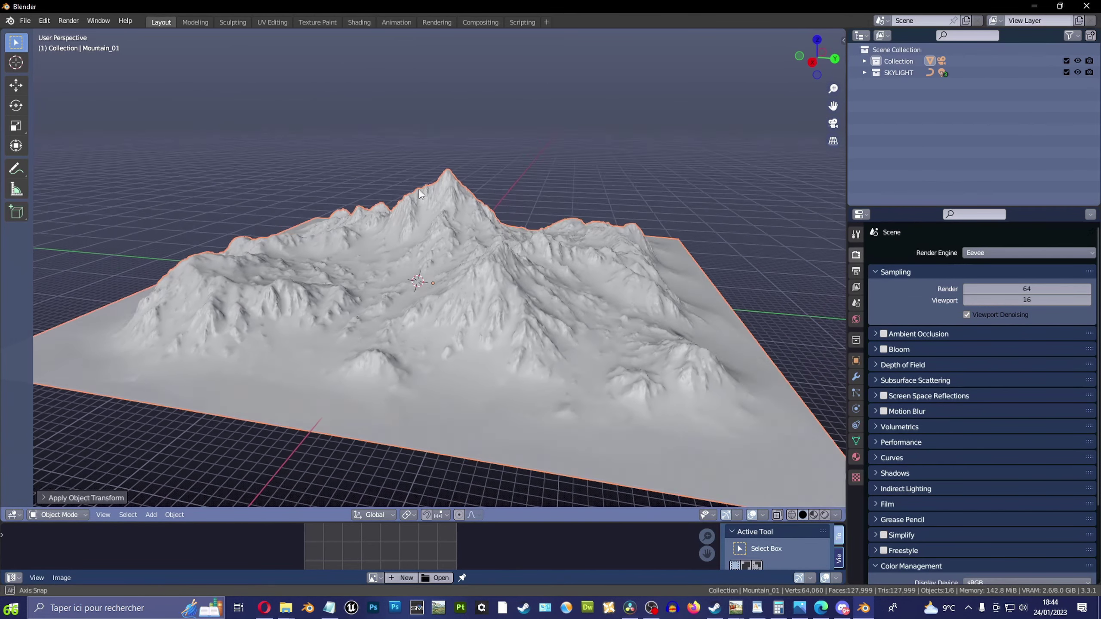
Start an FBX export from the File > Export menu
click(25, 20)
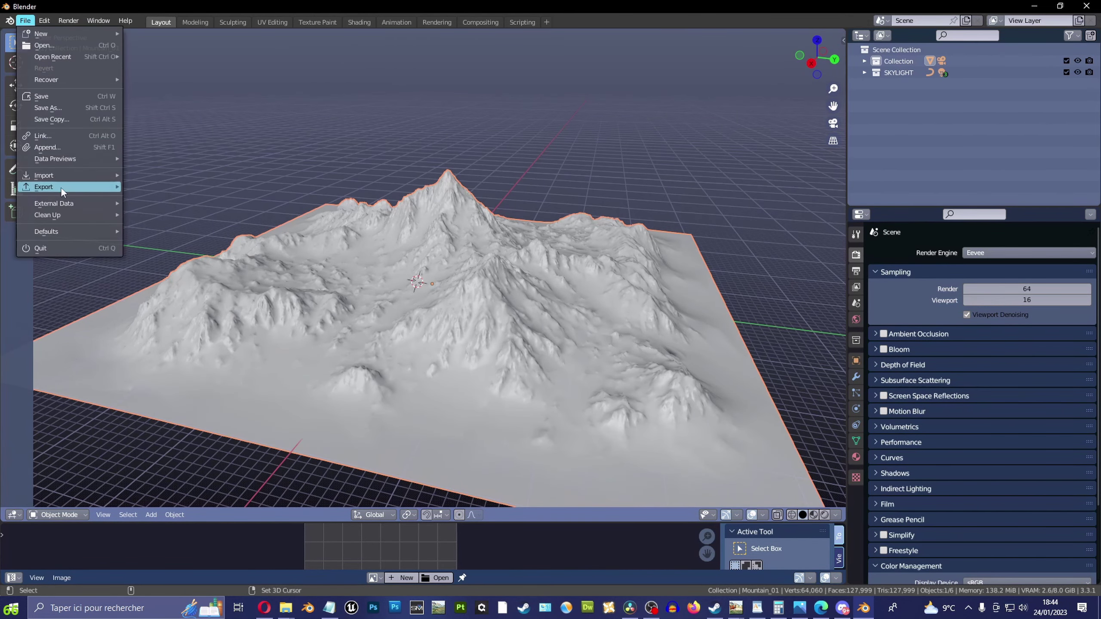
mouse_move(69, 187)
click(197, 289)
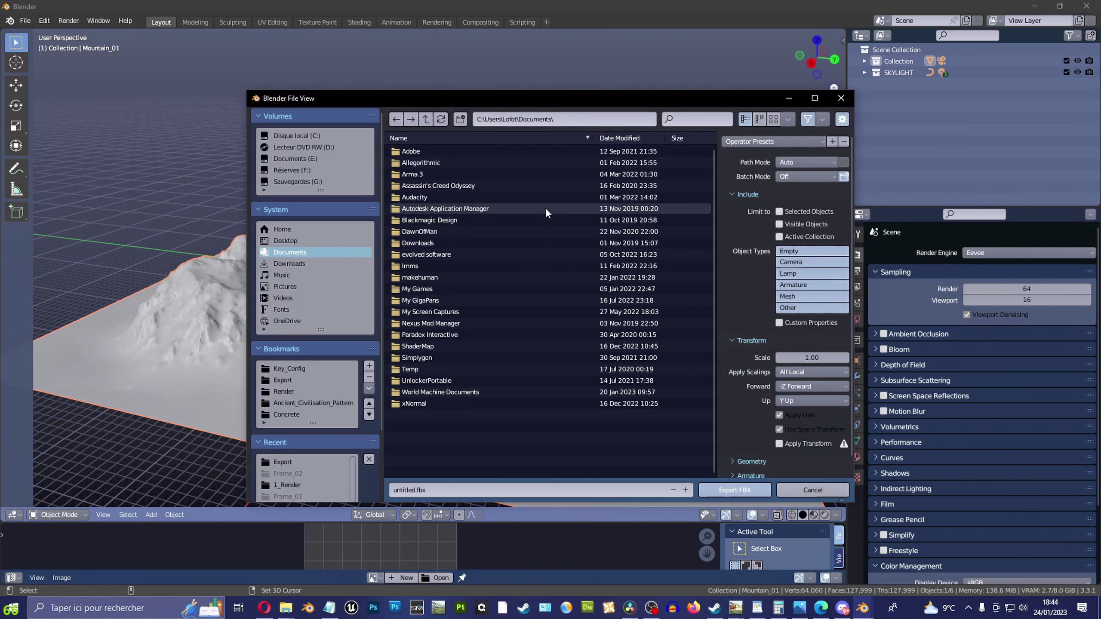
Point the export path to F:\Video\Youtube\Tuto_12\Export and select the file name field
click(551, 119)
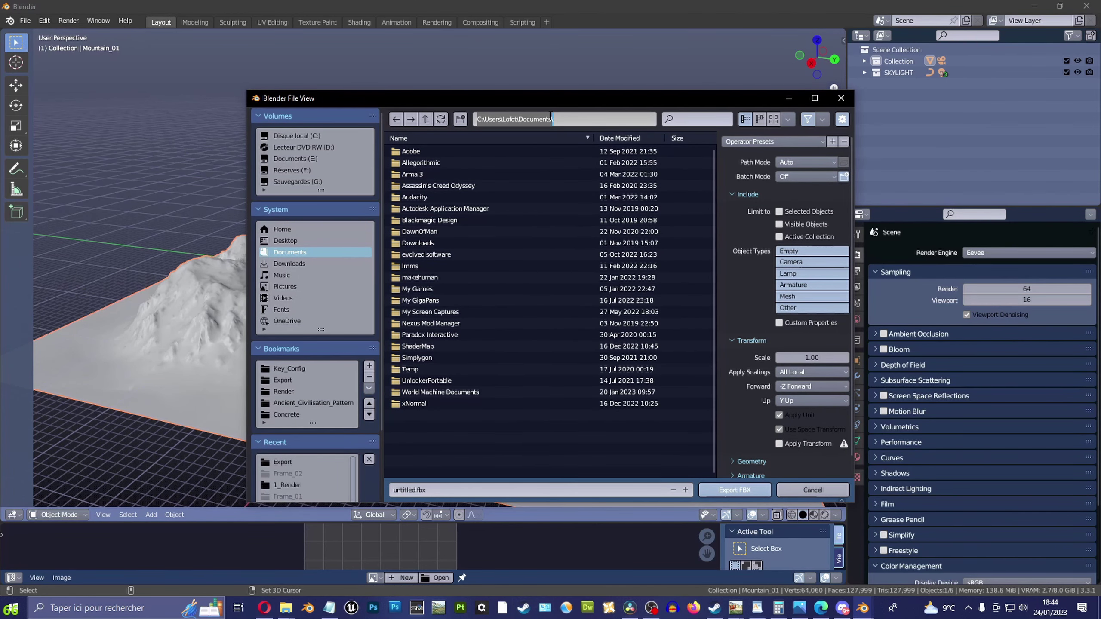
text(F:\Video\Youtube\Tuto_12\Export)
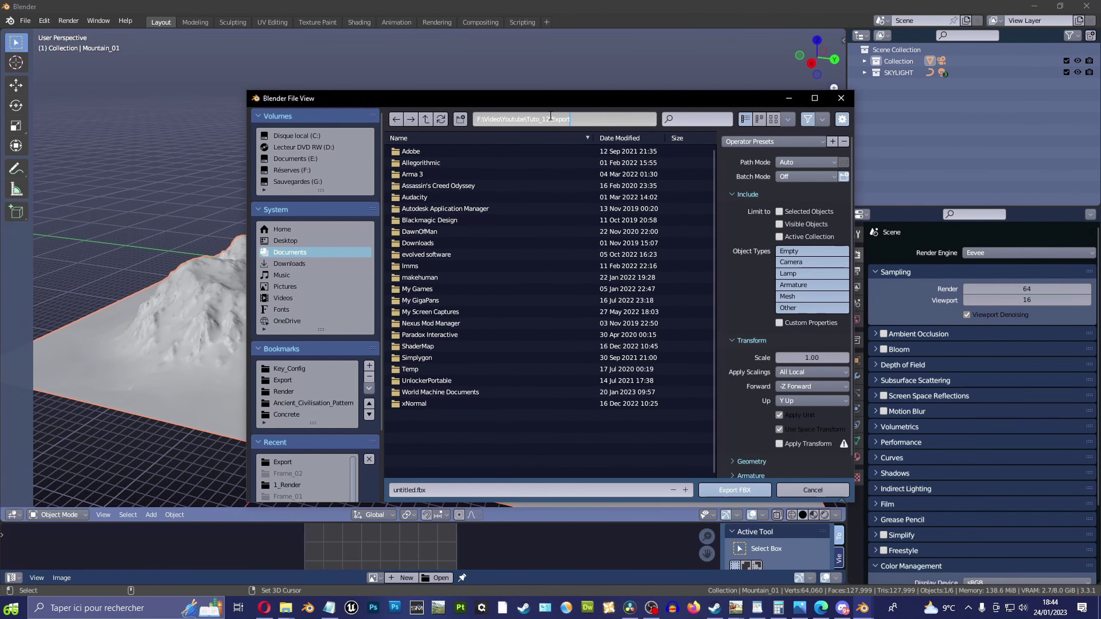
key(Return)
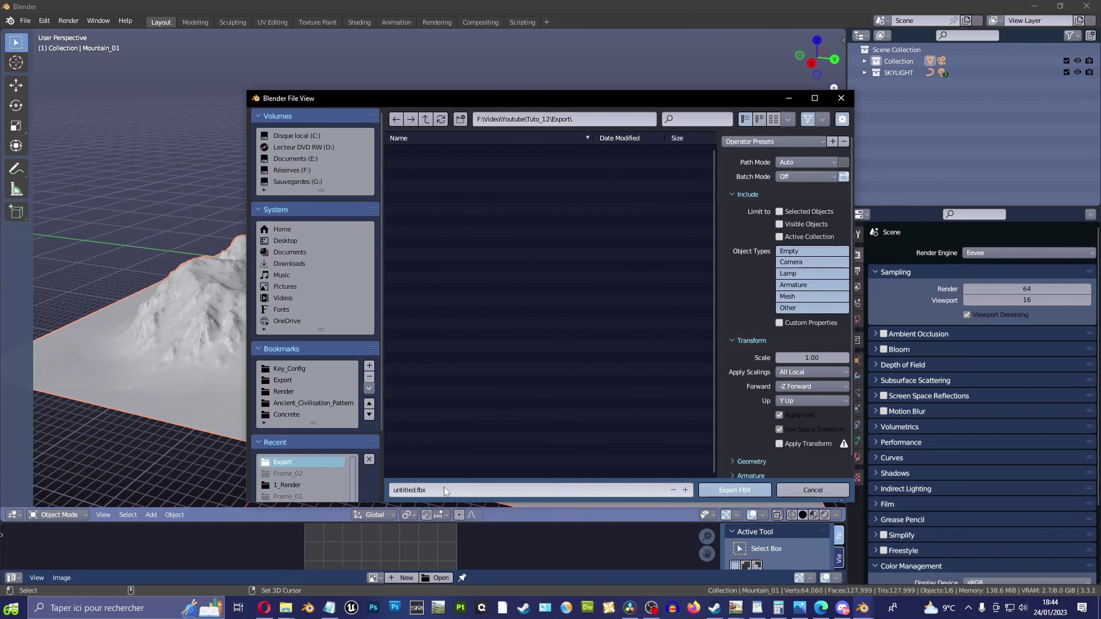
click(446, 490)
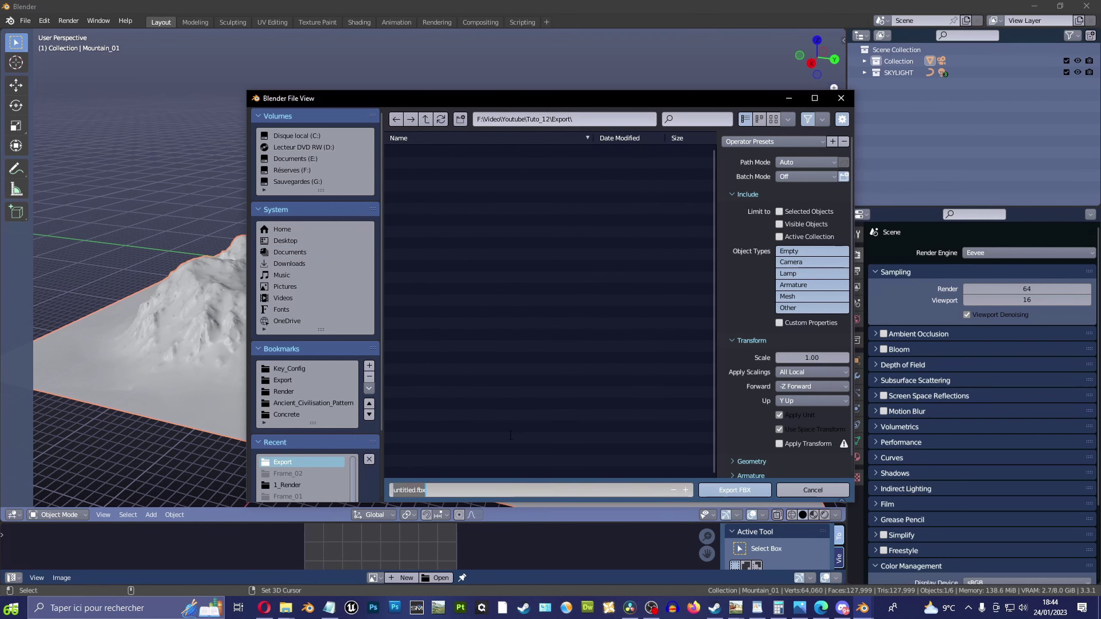
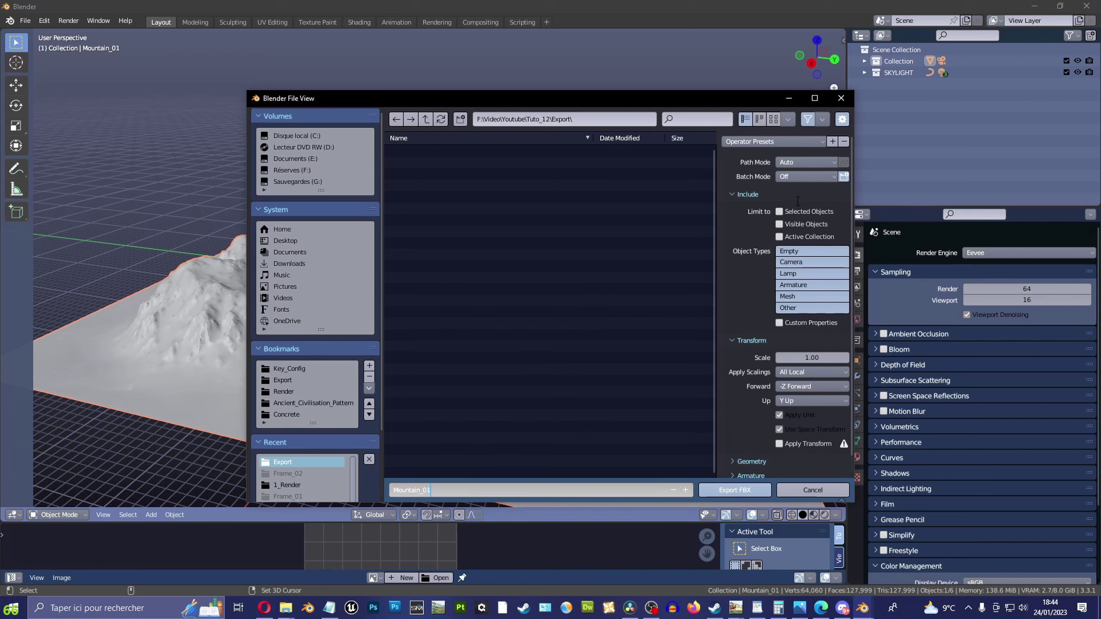
Export the selected mountain as Mountain_01.fbx with Limit to Selected Objects and Face smoothing
click(779, 212)
scroll(759, 359, down, 1)
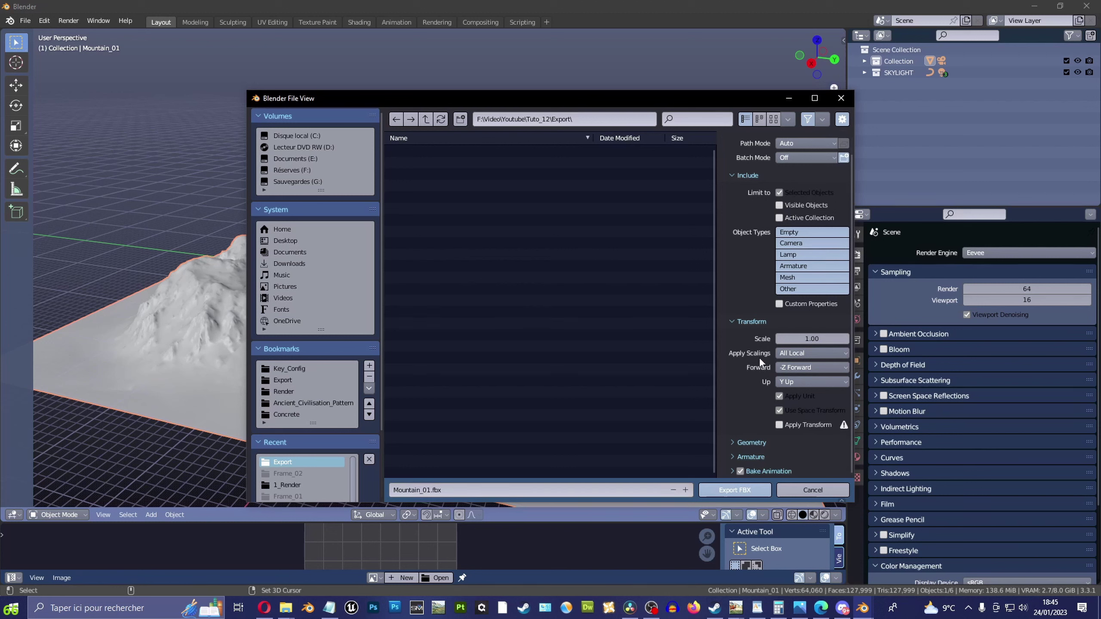
click(760, 443)
scroll(749, 358, down, 5)
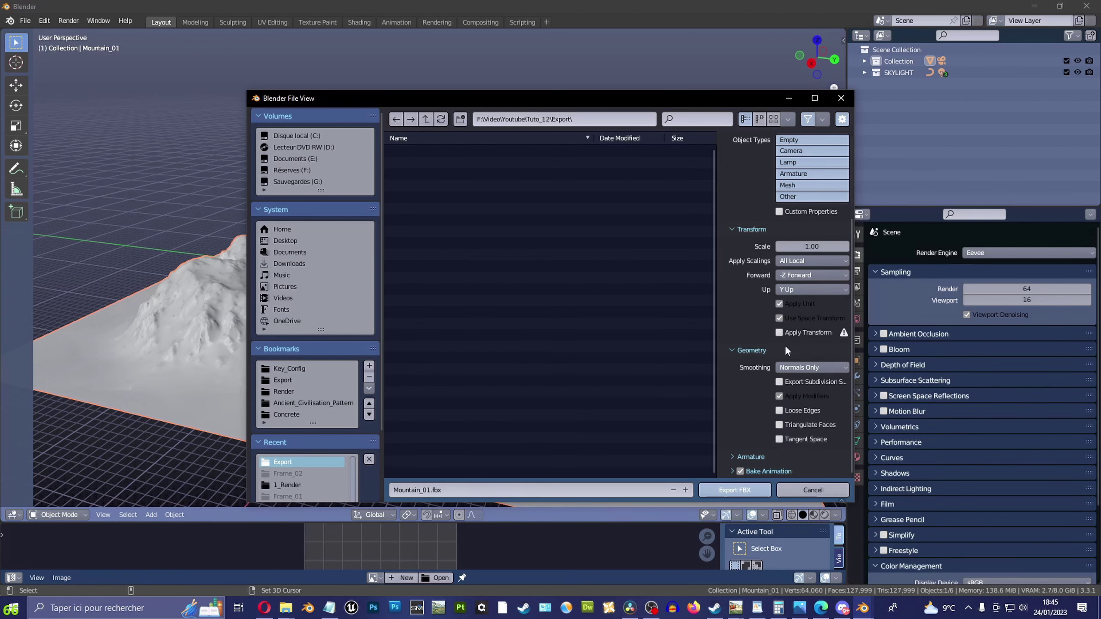
click(807, 368)
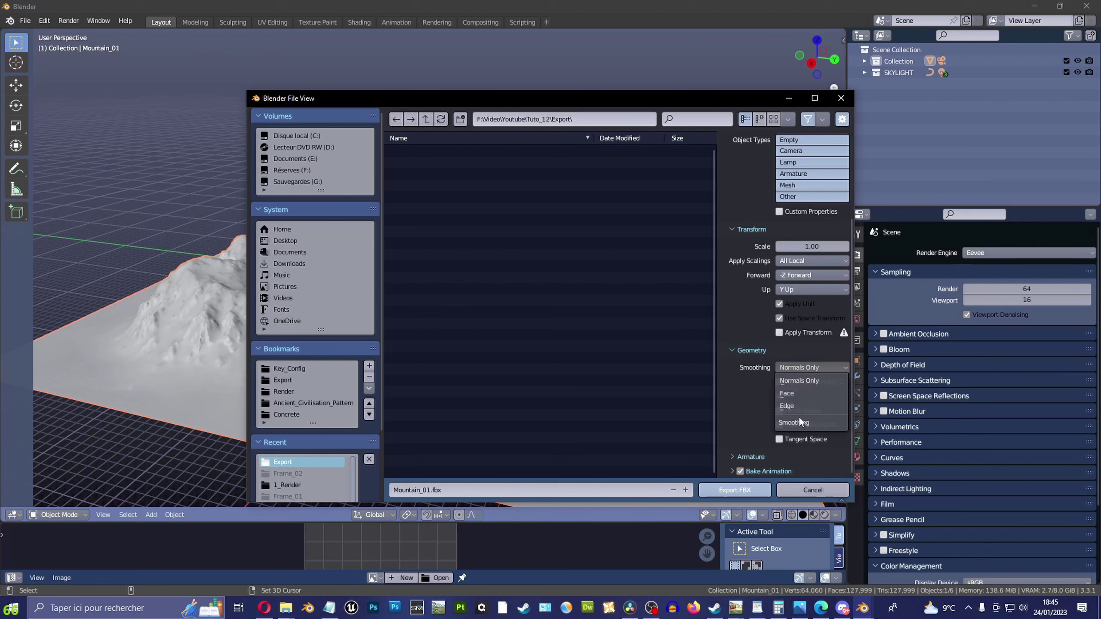
click(803, 394)
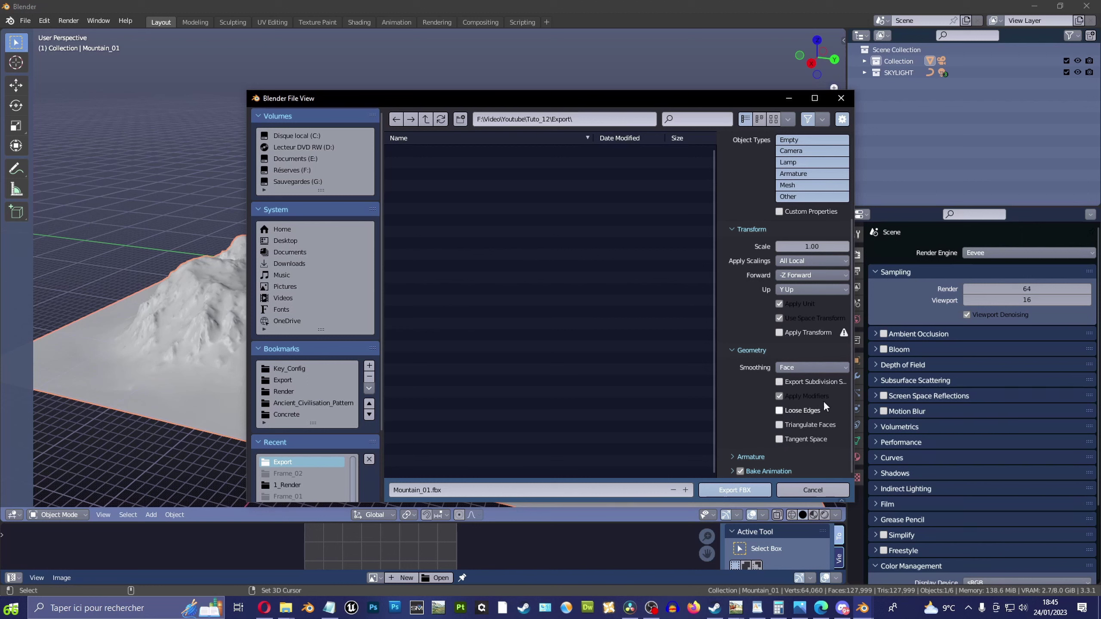
click(743, 491)
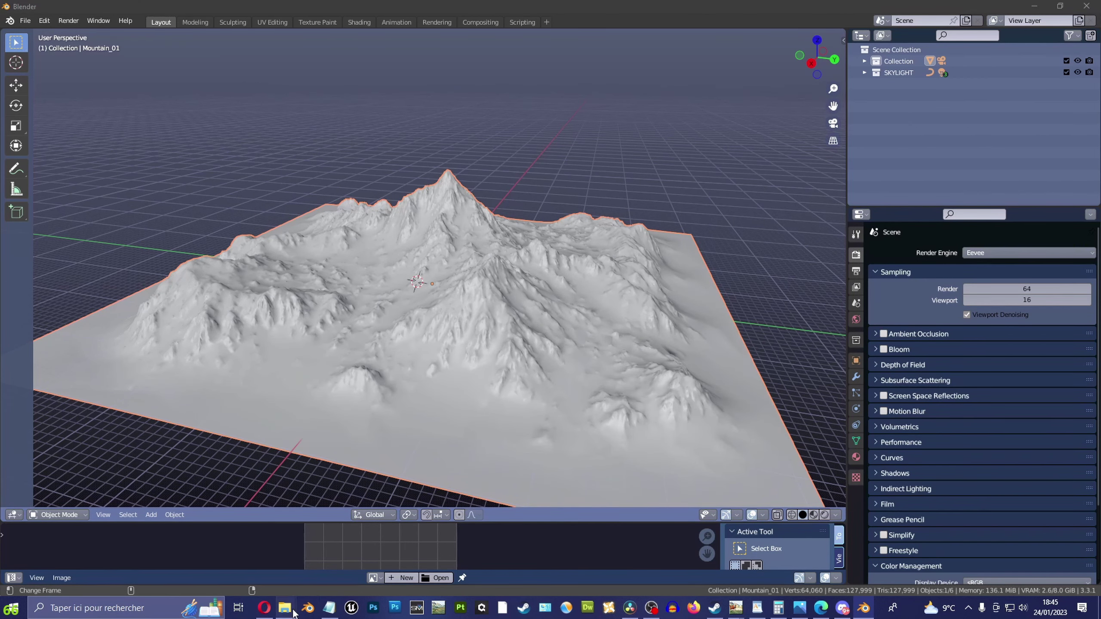
Bring up the Export folder and check Mountain_01's file properties (7.25 MB)
mouse_move(286, 608)
click(143, 551)
click(397, 299)
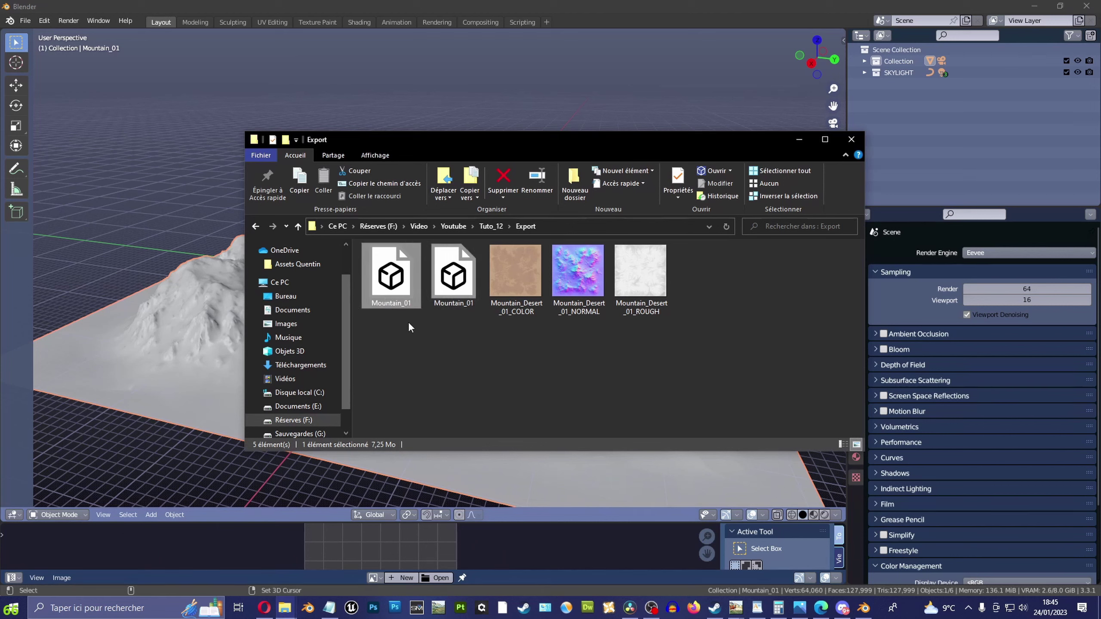
right_click(403, 285)
click(347, 570)
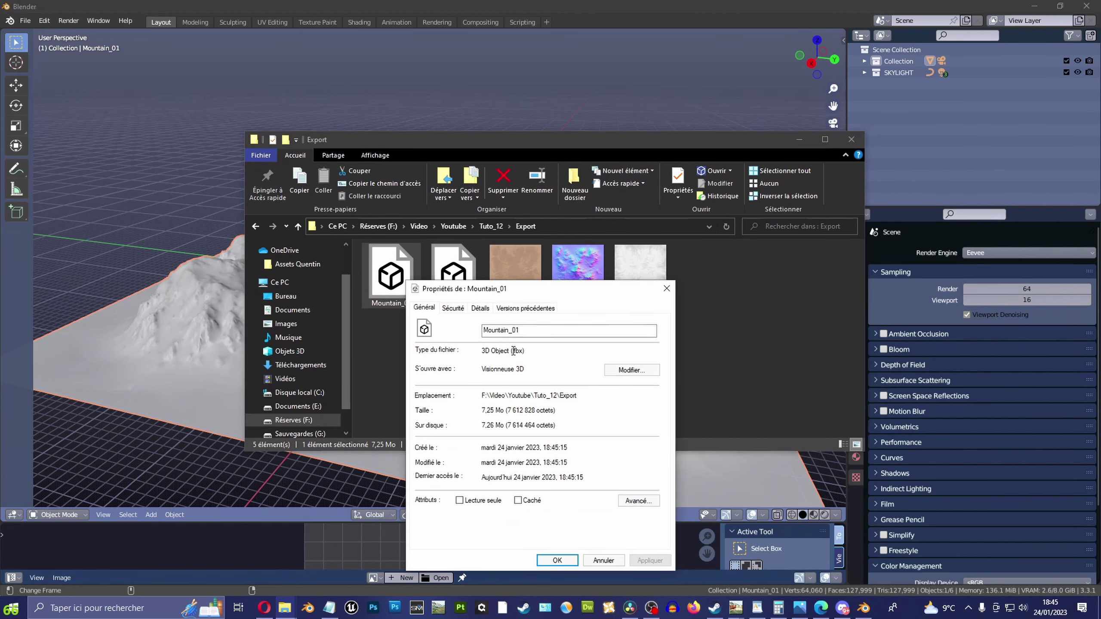
click(603, 560)
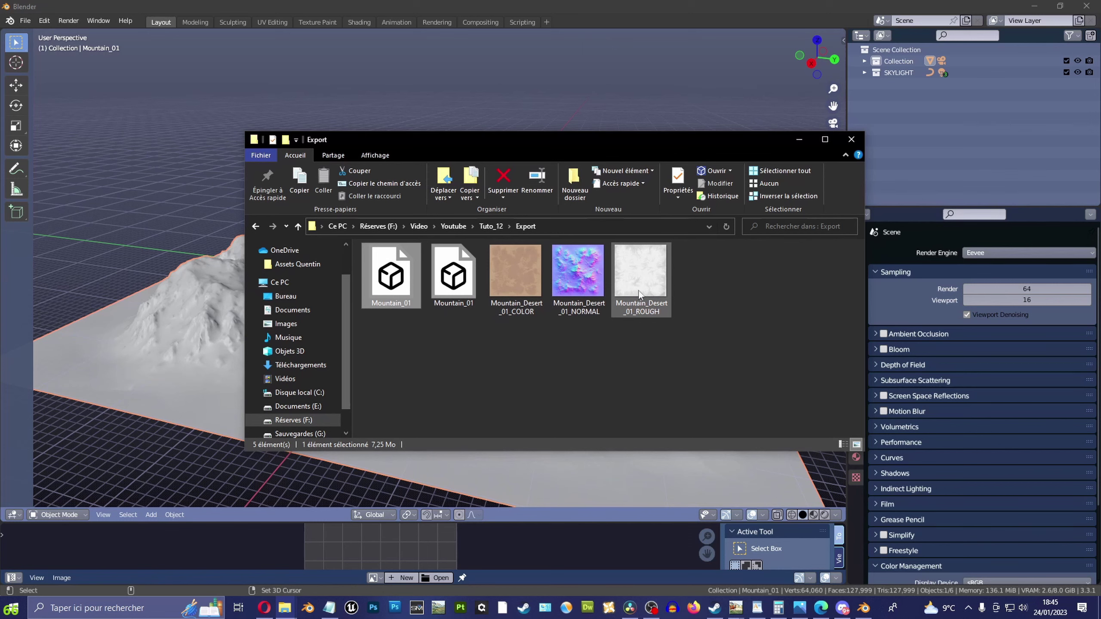
click(592, 357)
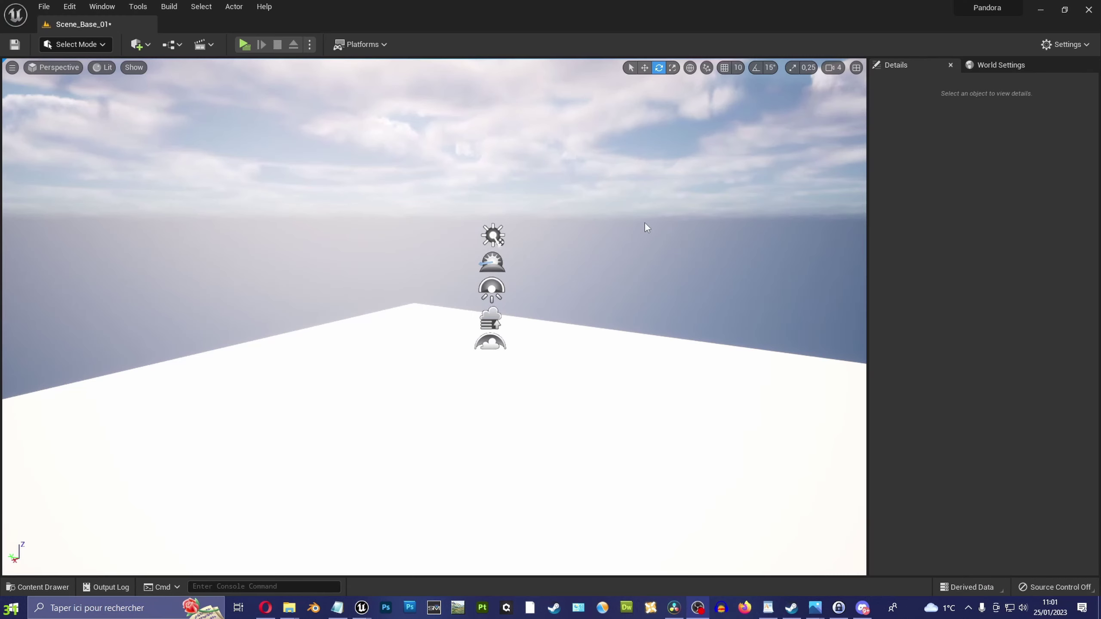
Rotate the DirectionalLight sun to a lower angle and enlarge the floating Content Browser
mouse_move(645, 223)
right_down()
mouse_move(624, 191)
mouse_move(649, 203)
right_up()
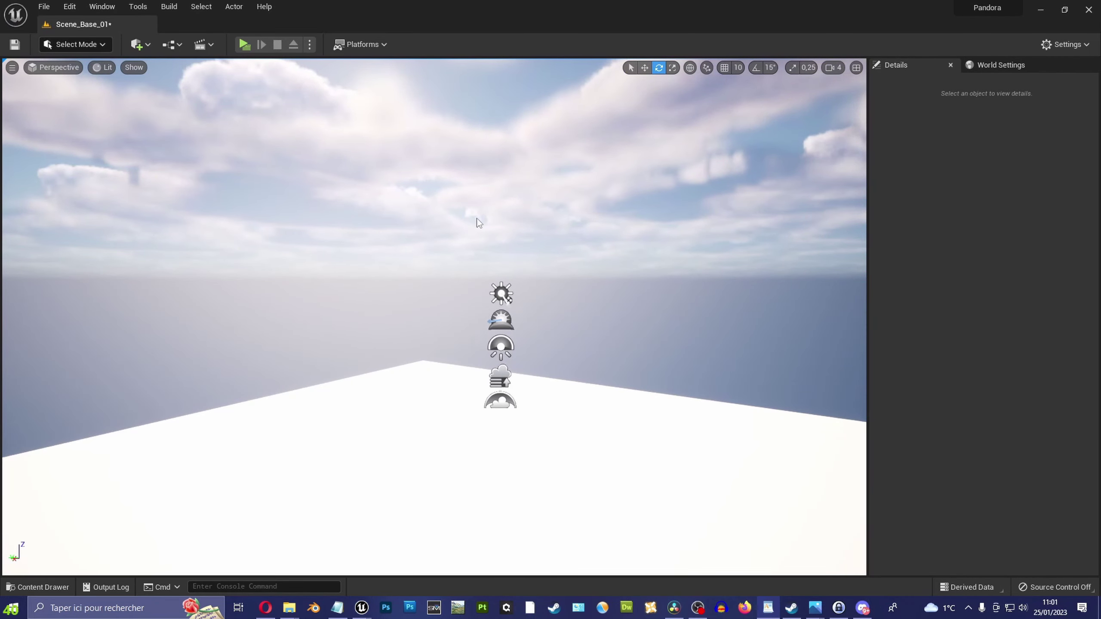
click(502, 293)
mouse_move(557, 264)
mouse_down()
mouse_move(557, 208)
mouse_move(574, 318)
mouse_move(418, 298)
mouse_up()
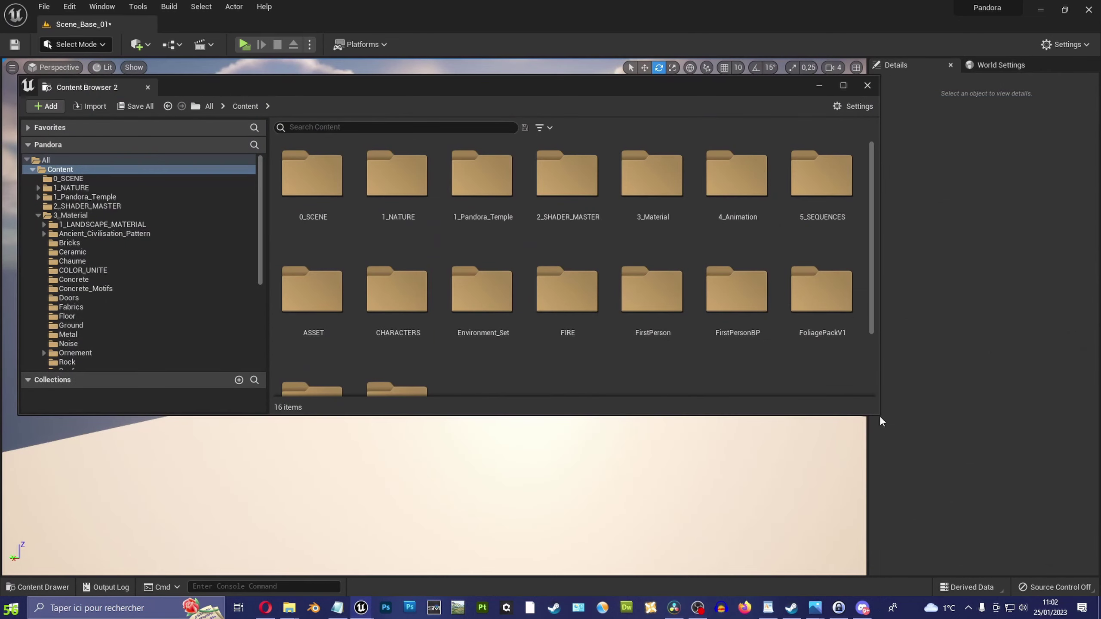
mouse_move(877, 421)
mouse_down()
mouse_move(683, 479)
mouse_move(683, 507)
mouse_up()
Open the 1_NATURE/Mountain folder in the Content Browser
click(38, 215)
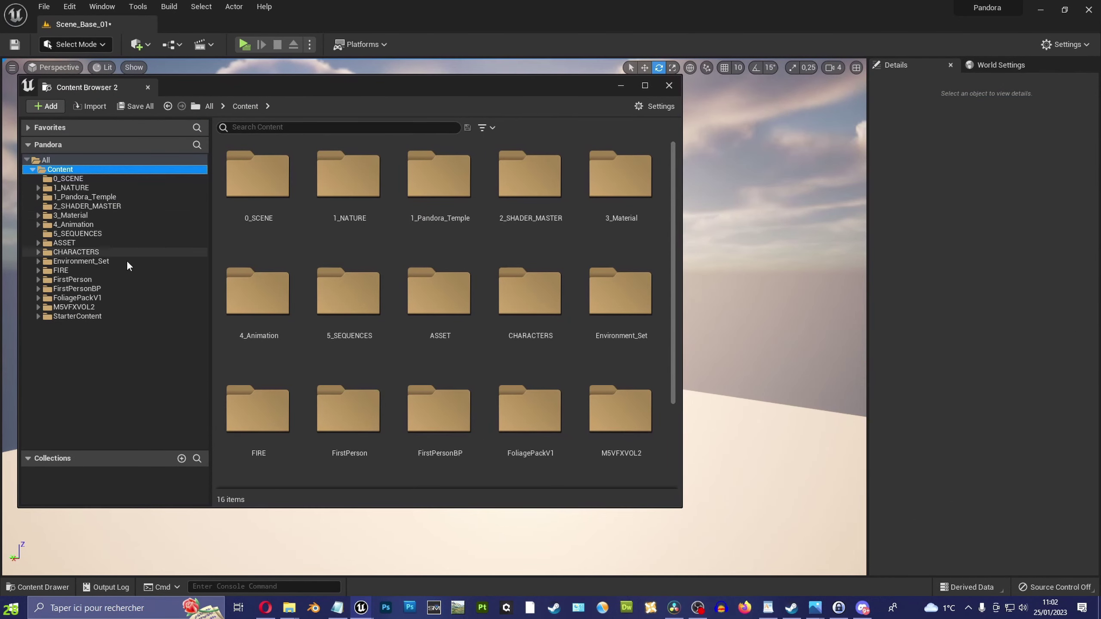
click(38, 188)
click(74, 261)
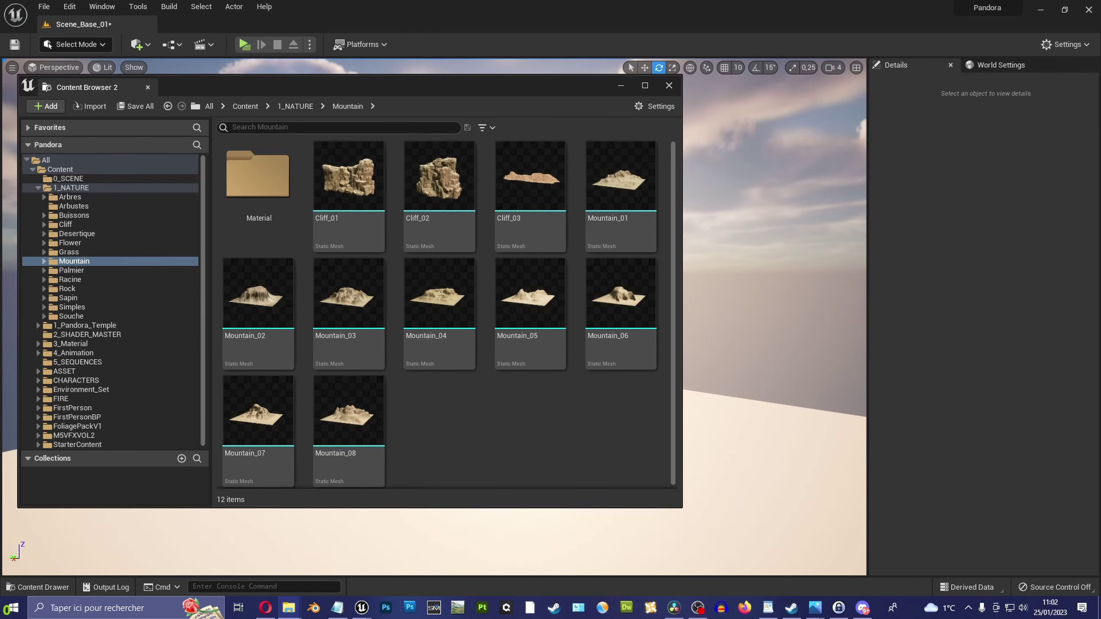
Rename the exported model file from Mountain_01 to Mountain_09
drag(710, 217, 953, 135)
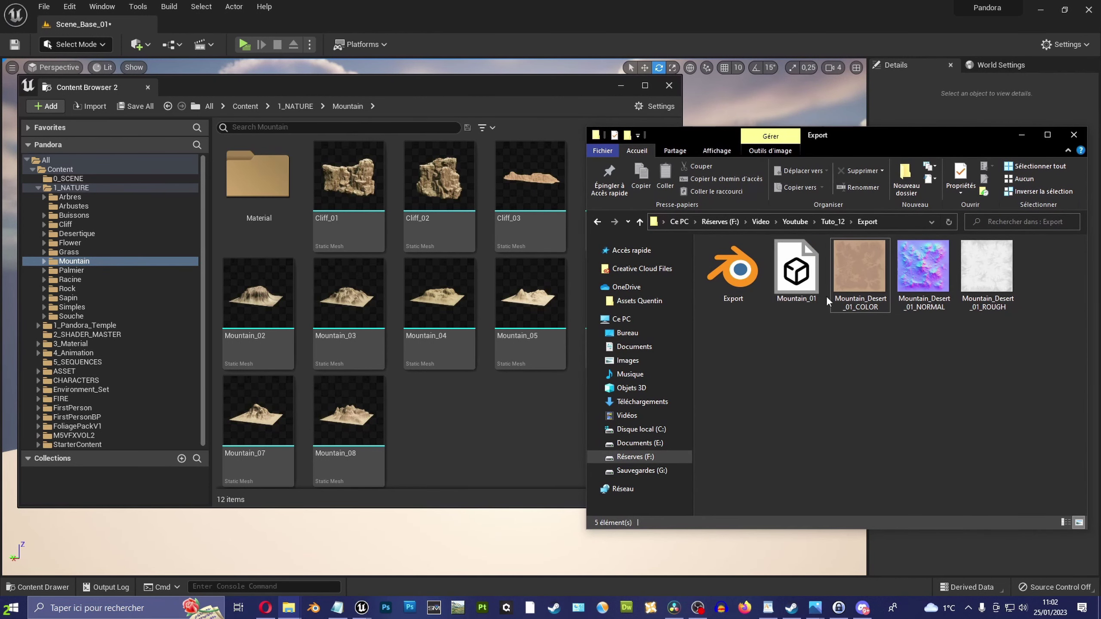
drag(796, 311, 480, 412)
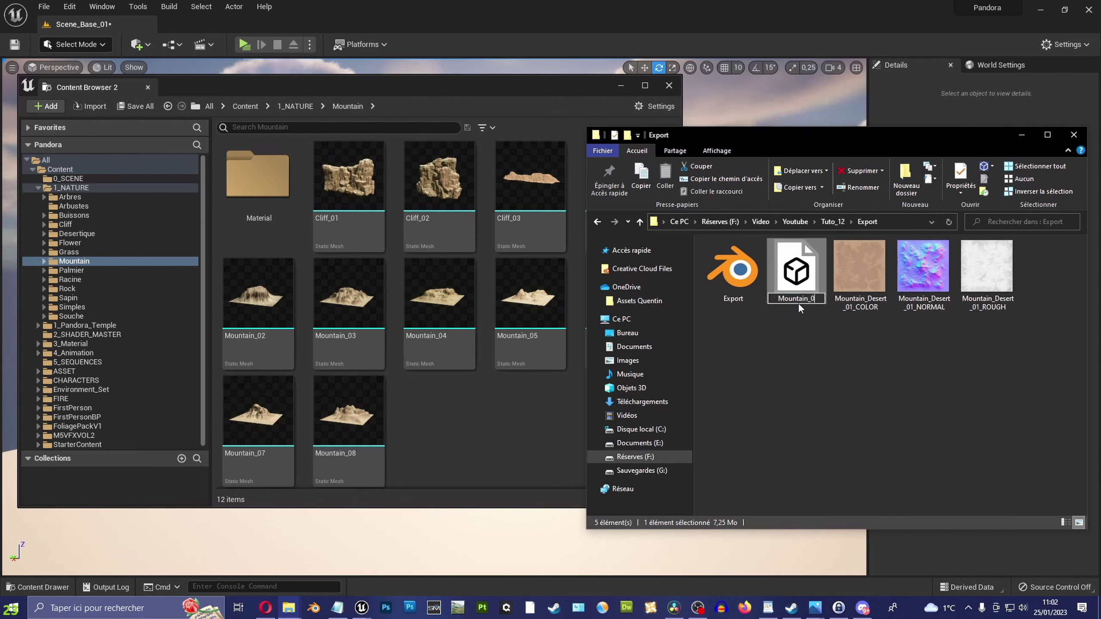
text(9)
Rename the COLOR, NORMAL and ROUGH textures to 09 and drag Mountain_09 into the Mountain folder
click(871, 299)
click(847, 305)
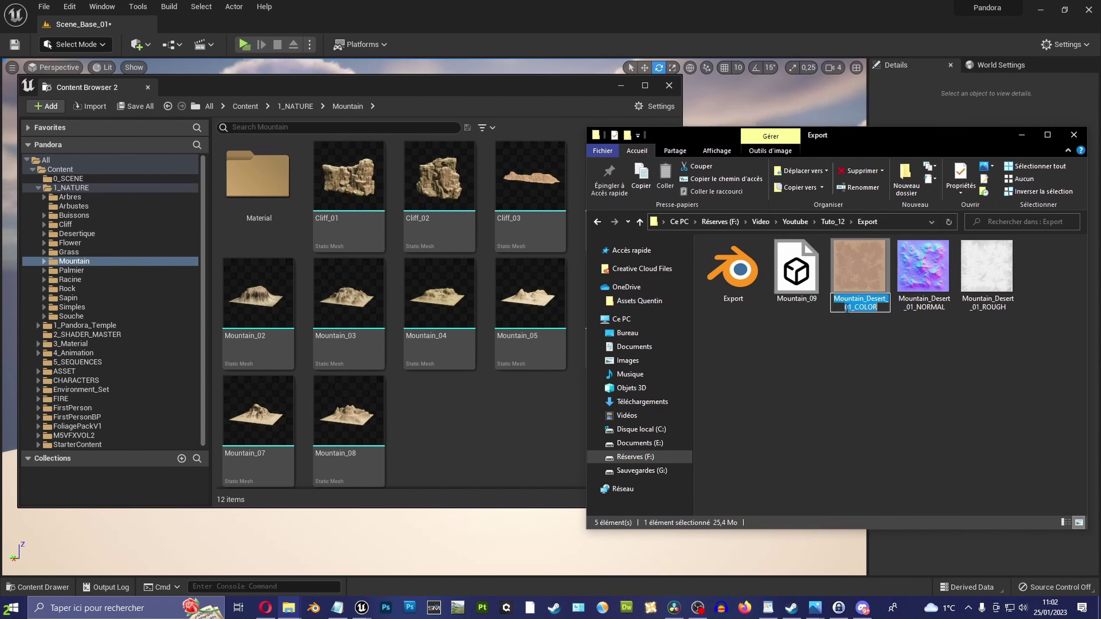
text(9)
key(Return)
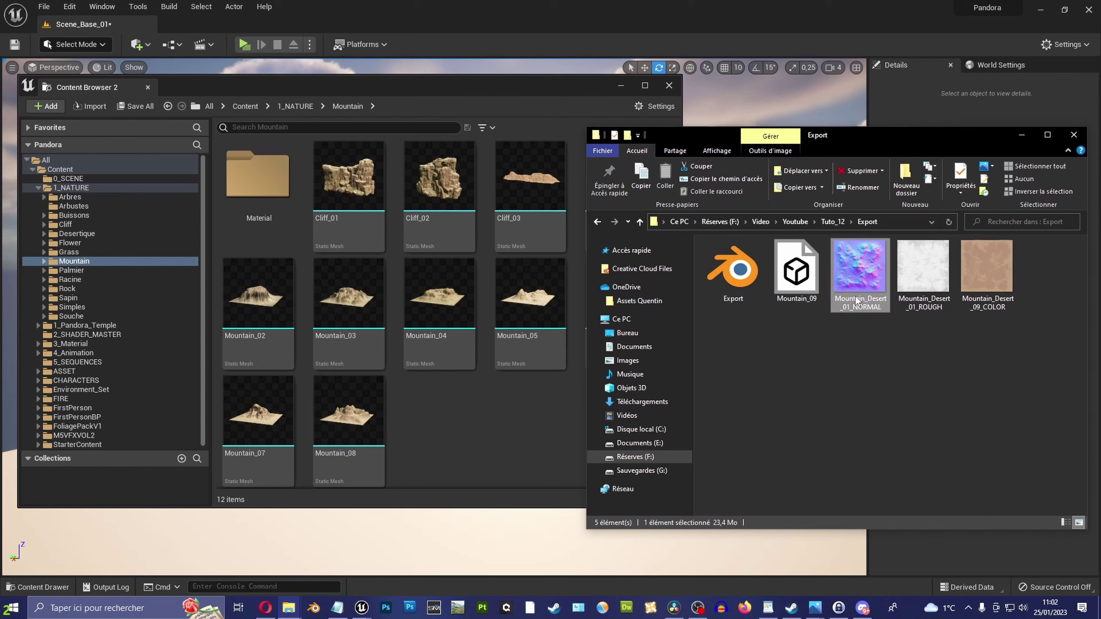
click(856, 301)
text(9)
key(Return)
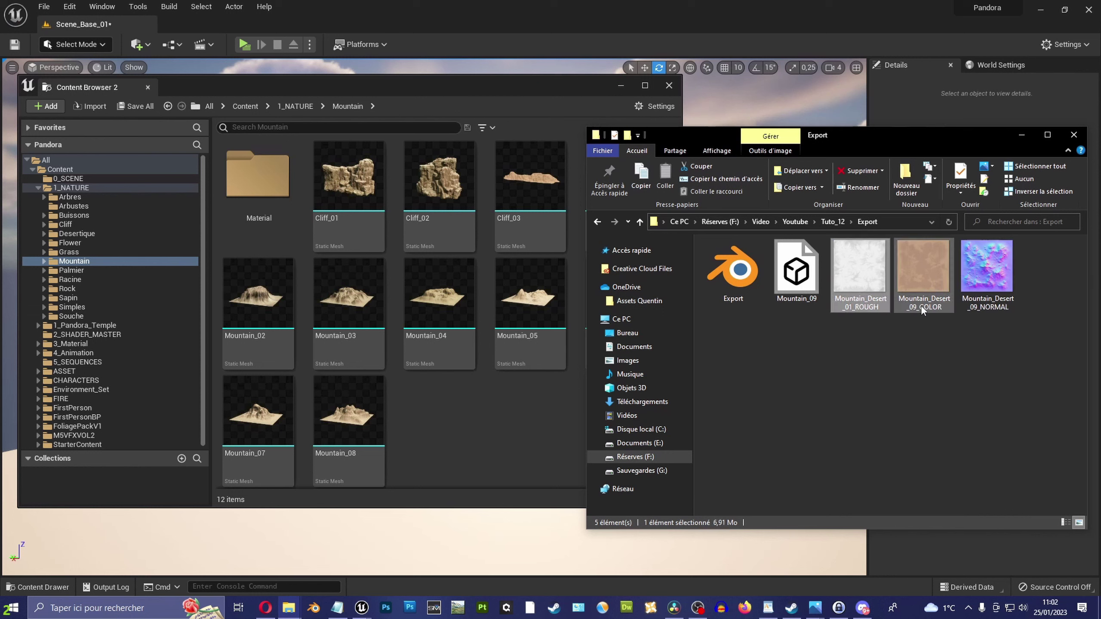
click(864, 303)
click(864, 302)
text(9)
key(Return)
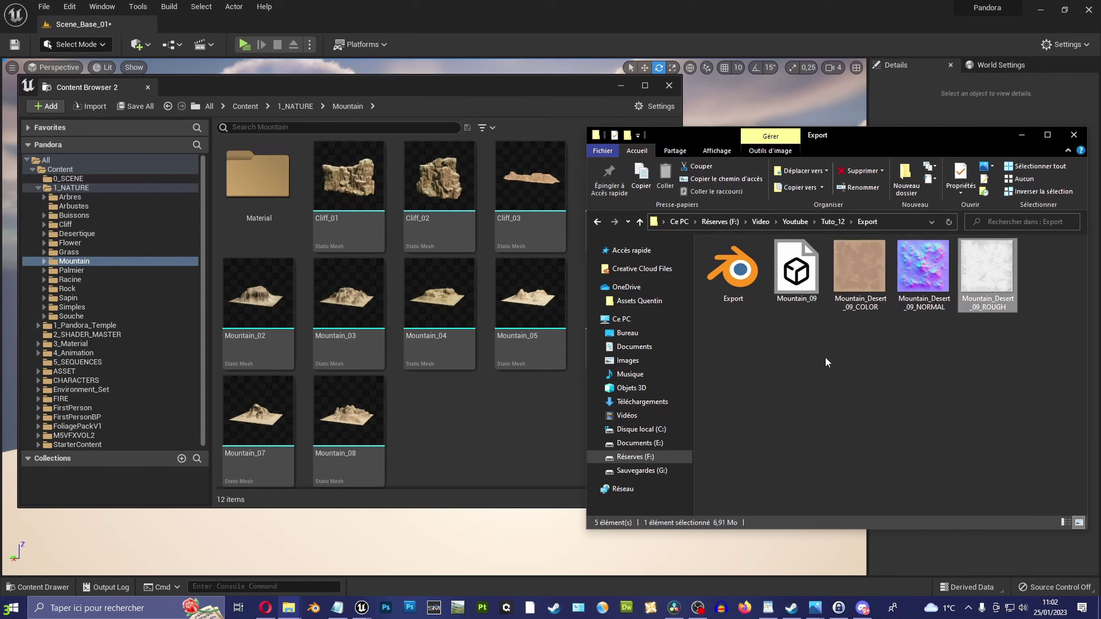
drag(800, 278, 461, 423)
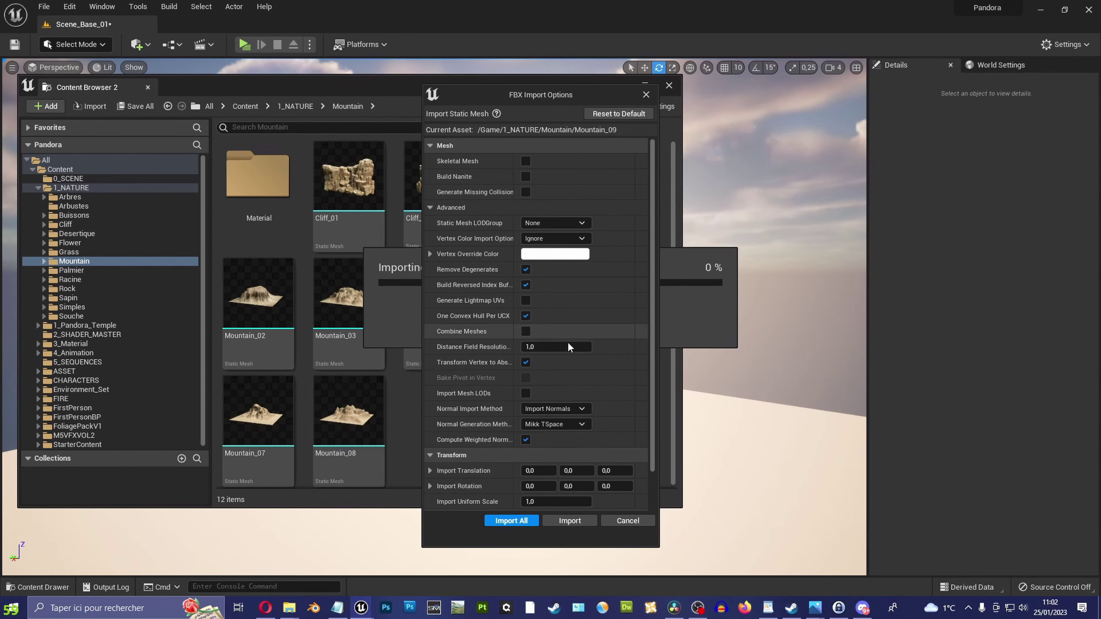
Import Mountain_09 as a static mesh with the default FBX settings
scroll(578, 319, down, 2)
scroll(546, 350, up, 2)
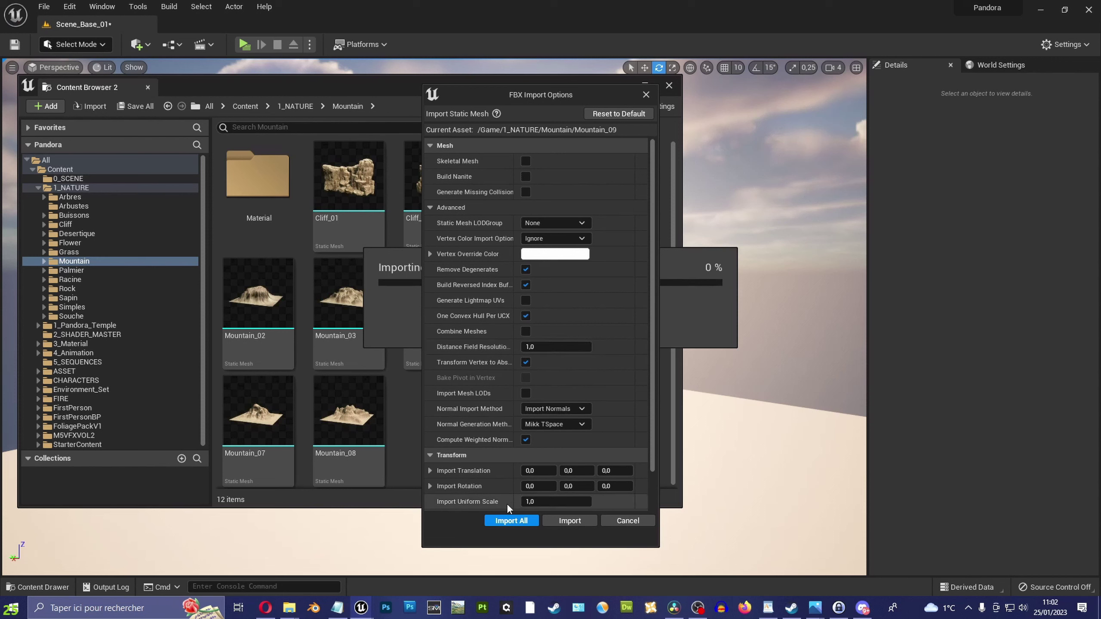
click(512, 520)
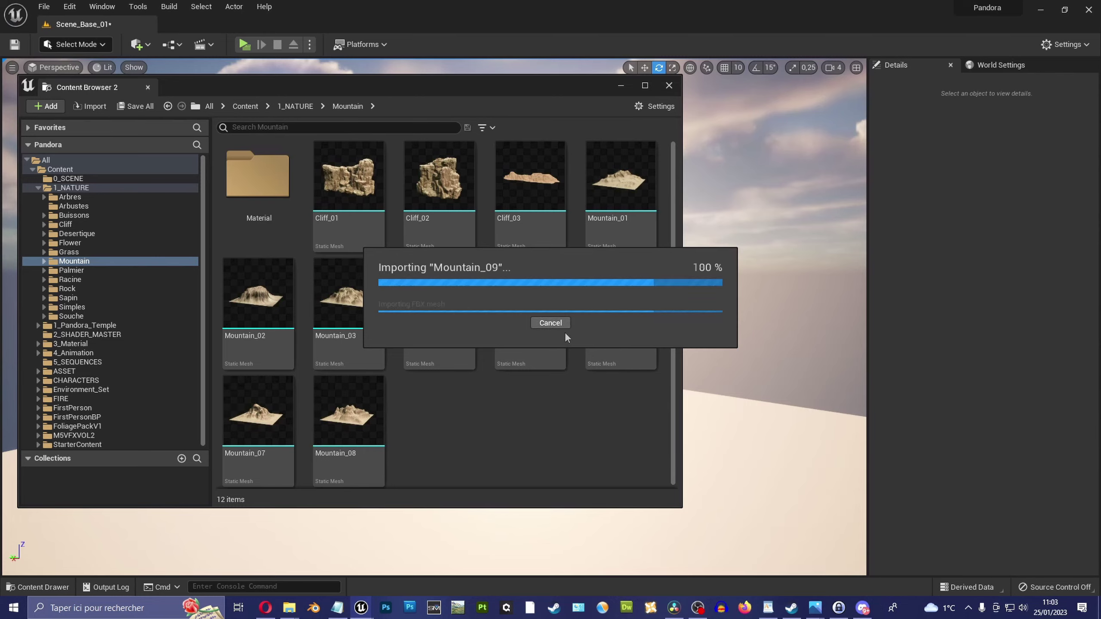
Inspect the imported Mountain_09 mesh in the mesh editor, then close it
click(453, 421)
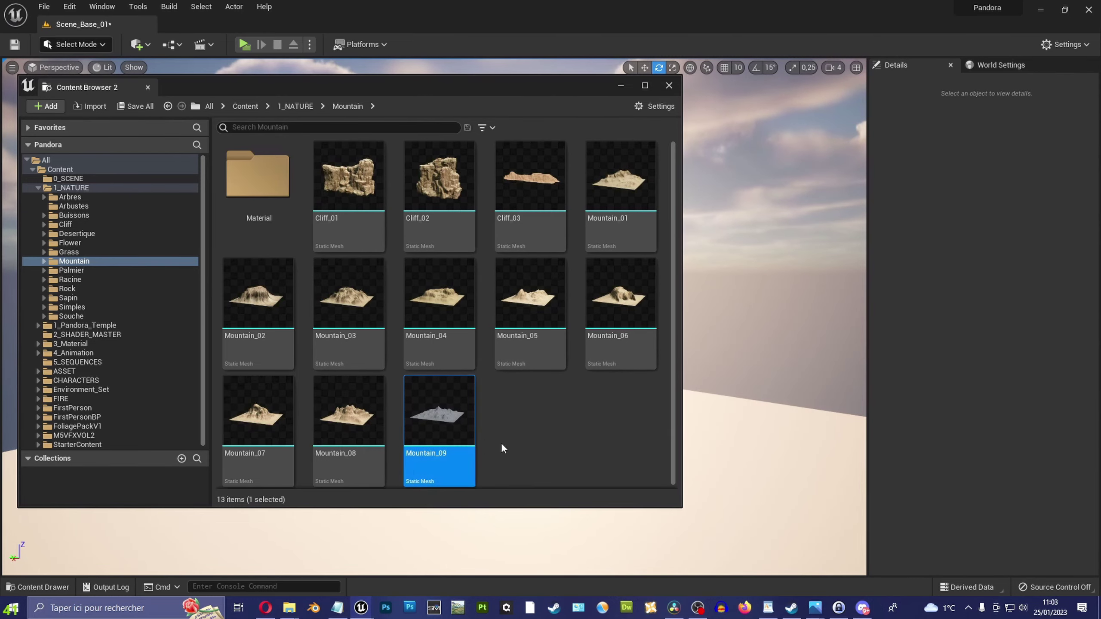
double_click(439, 417)
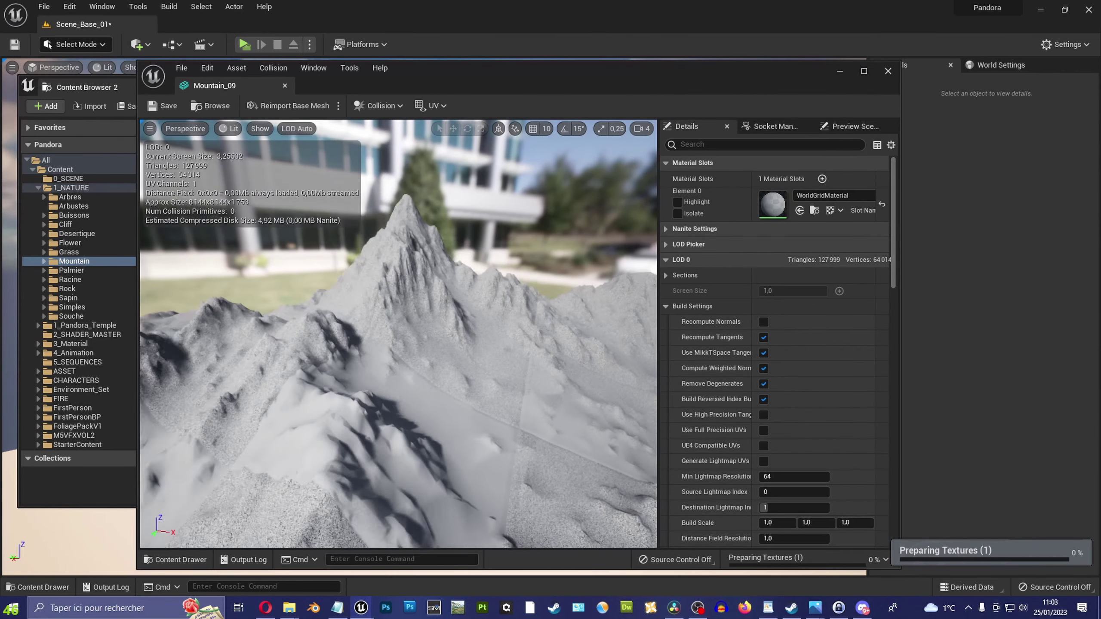
drag(391, 347, 304, 347)
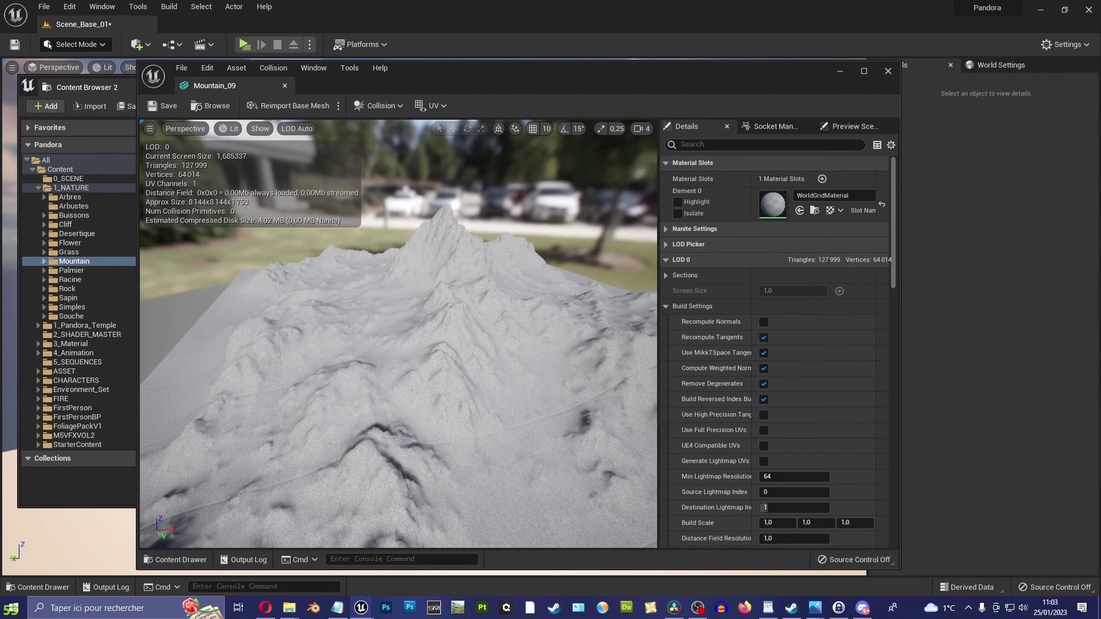
drag(390, 347, 303, 347)
click(887, 70)
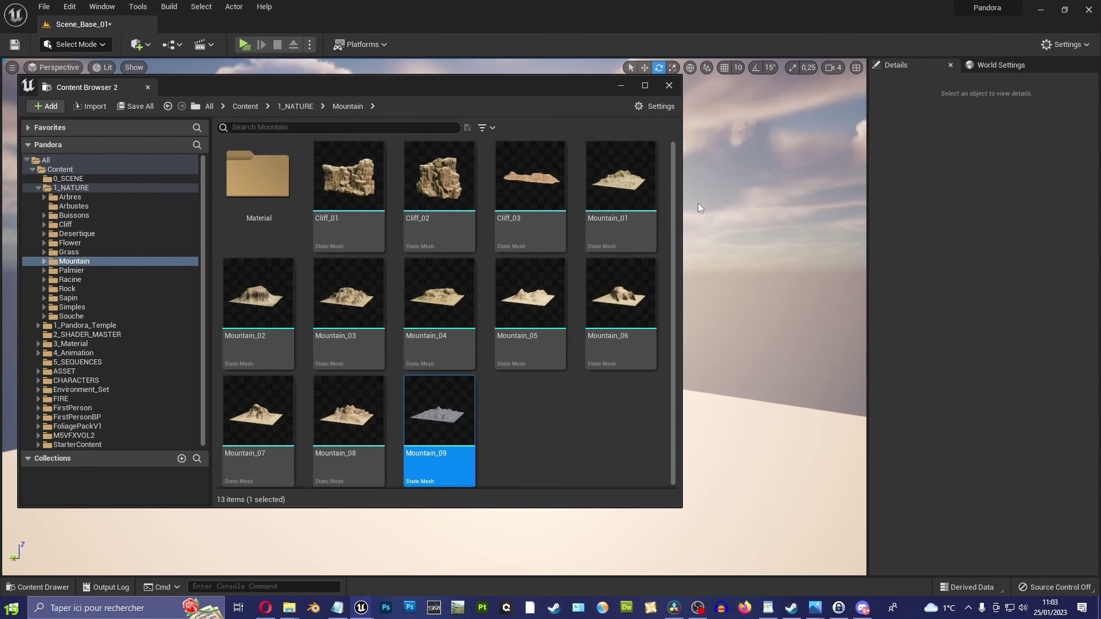
Open the Material subfolder and enlarge the Content Browser window
double_click(258, 173)
scroll(520, 304, down, 2)
drag(672, 258, 679, 467)
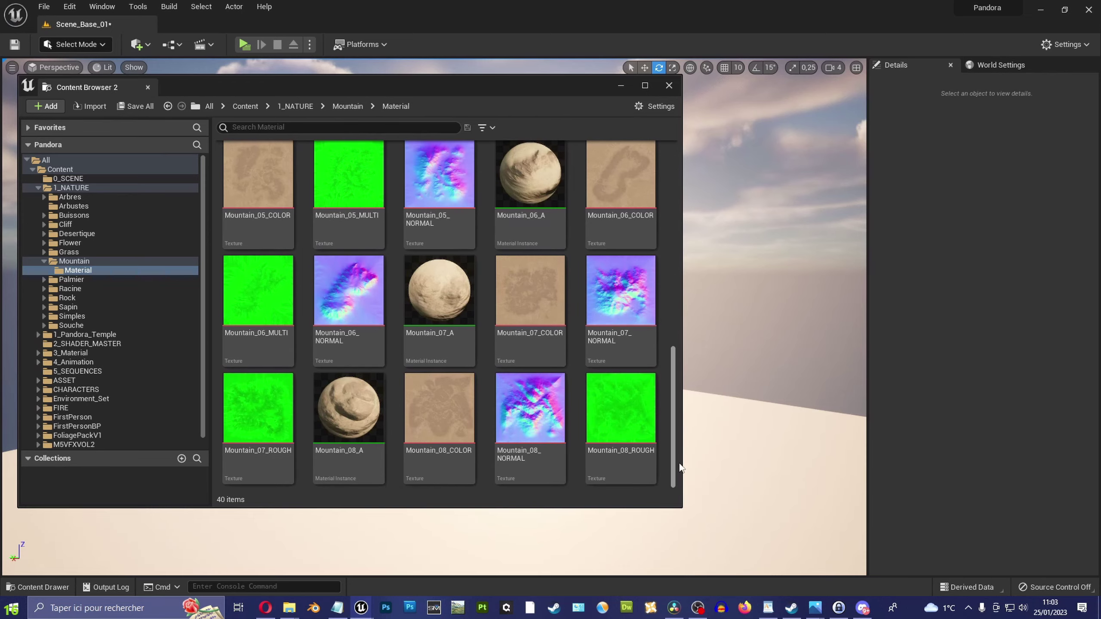
drag(679, 508, 989, 561)
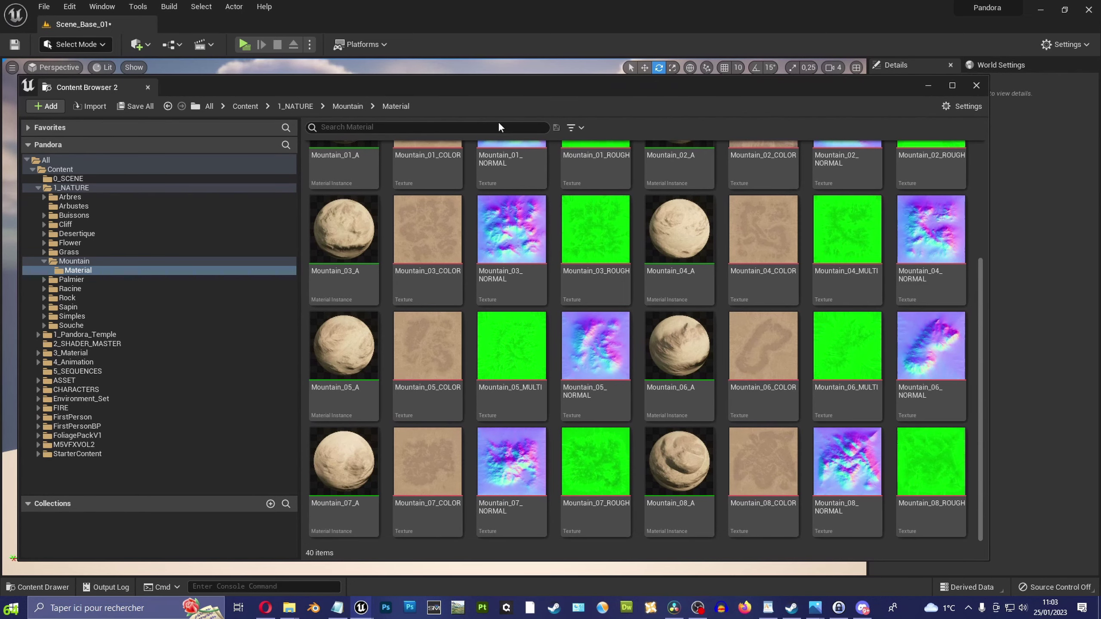
drag(545, 75, 544, 14)
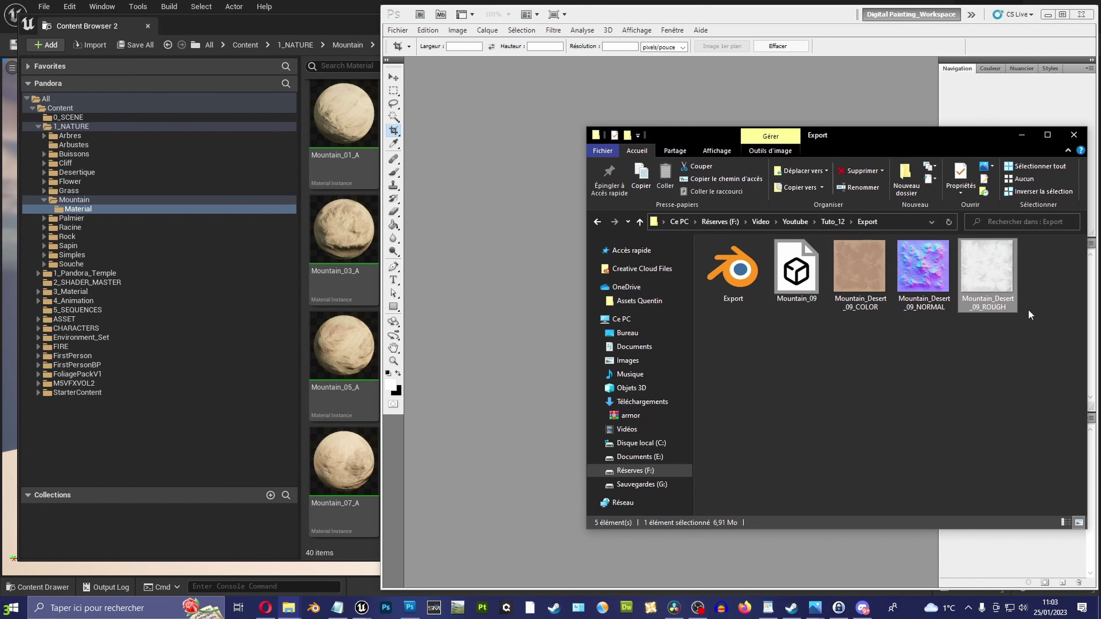
Place the Mountain_Desert_09_ROUGH texture into Photoshop
mouse_move(987, 267)
mouse_down()
mouse_move(554, 292)
mouse_move(672, 312)
mouse_up()
mouse_move(289, 607)
click(357, 575)
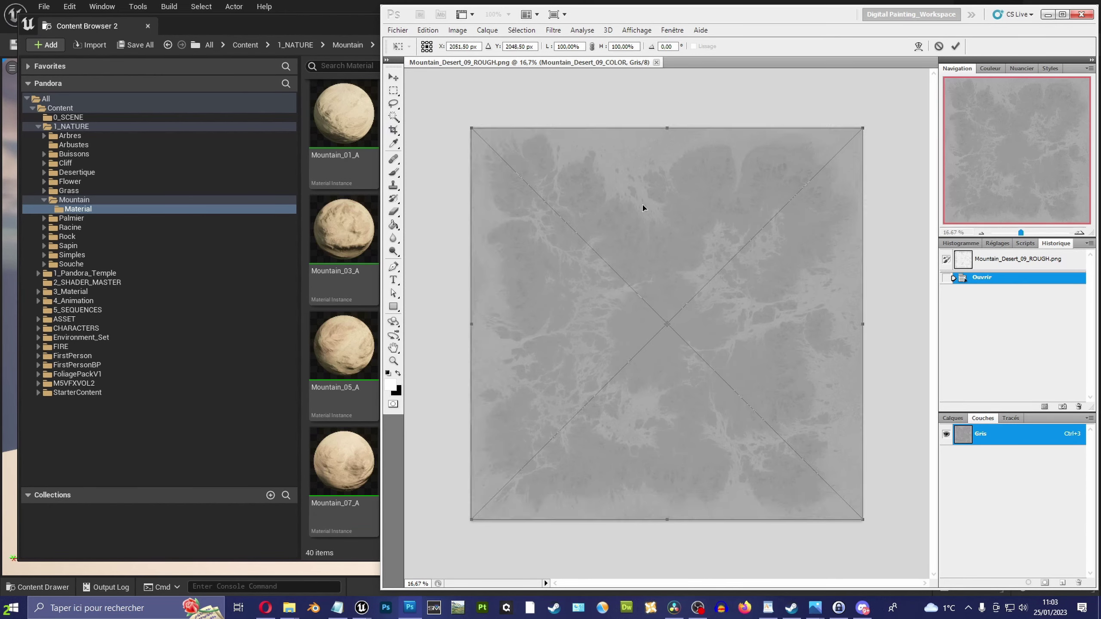
key(Return)
Convert the image to RGB, hide the COLOR layer and make the background editable
click(457, 30)
mouse_move(520, 43)
click(624, 87)
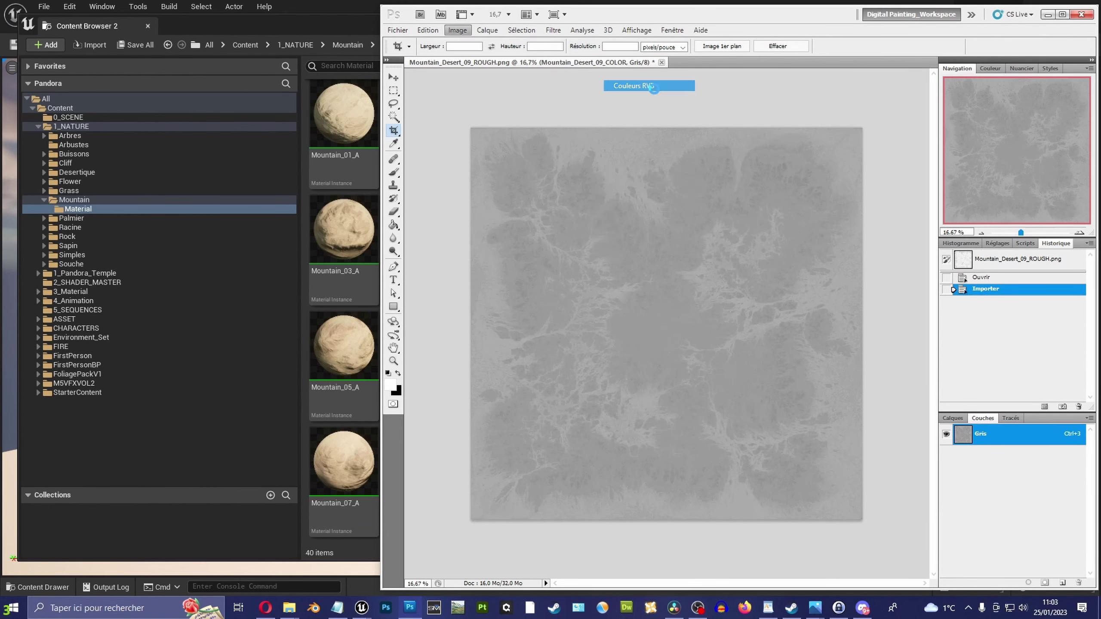
click(753, 234)
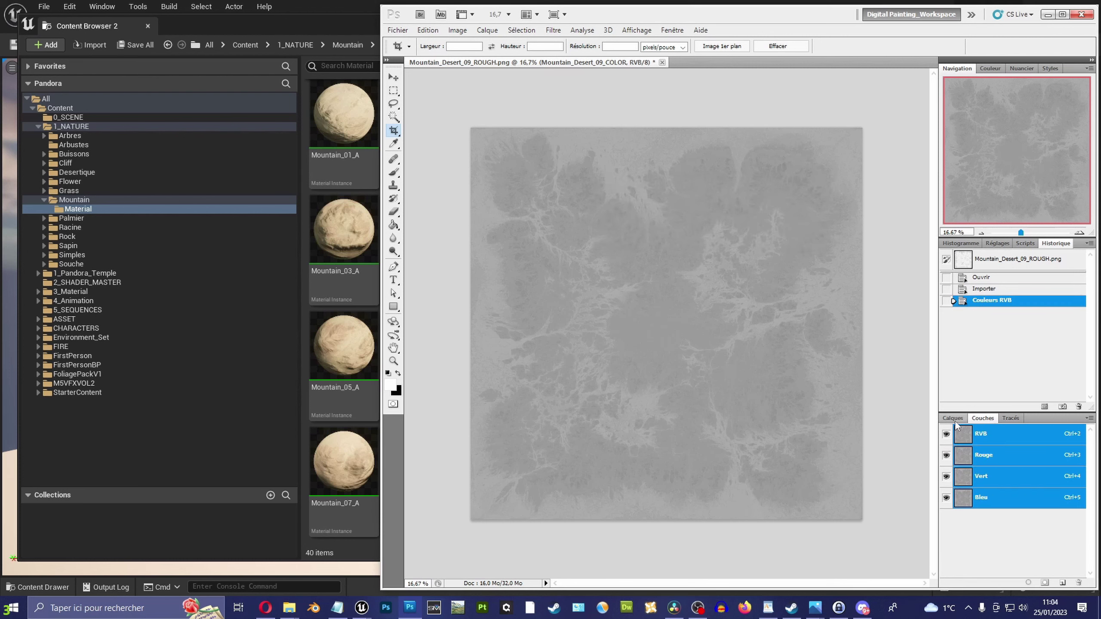
click(953, 418)
click(945, 463)
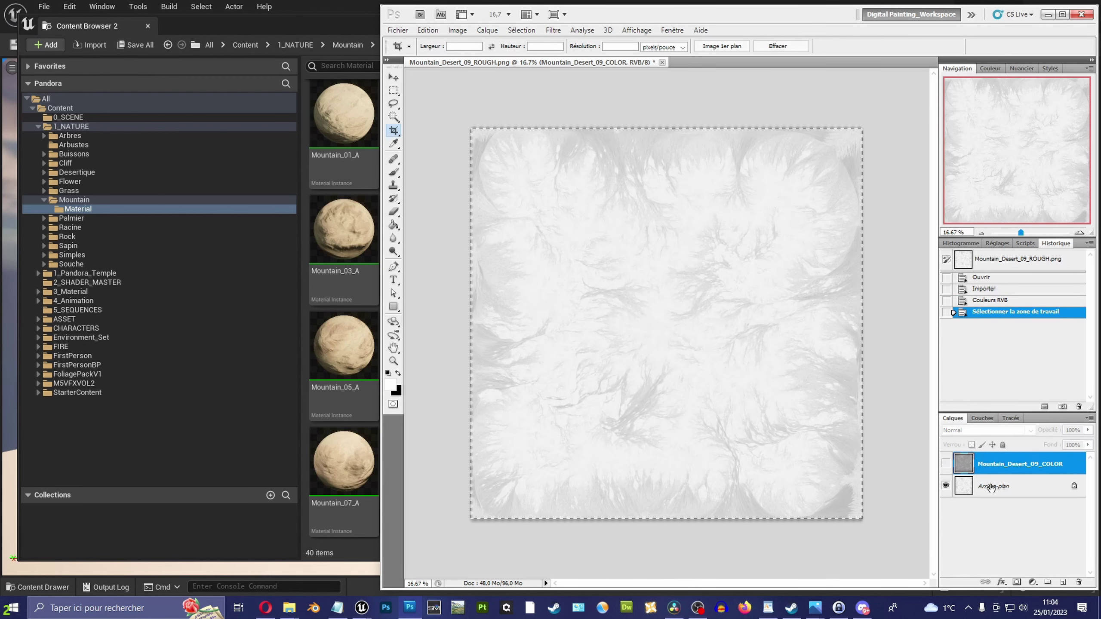
alt+double_click(993, 486)
Paste the roughness map into the red channel and fill the blue channel black
click(983, 418)
click(953, 455)
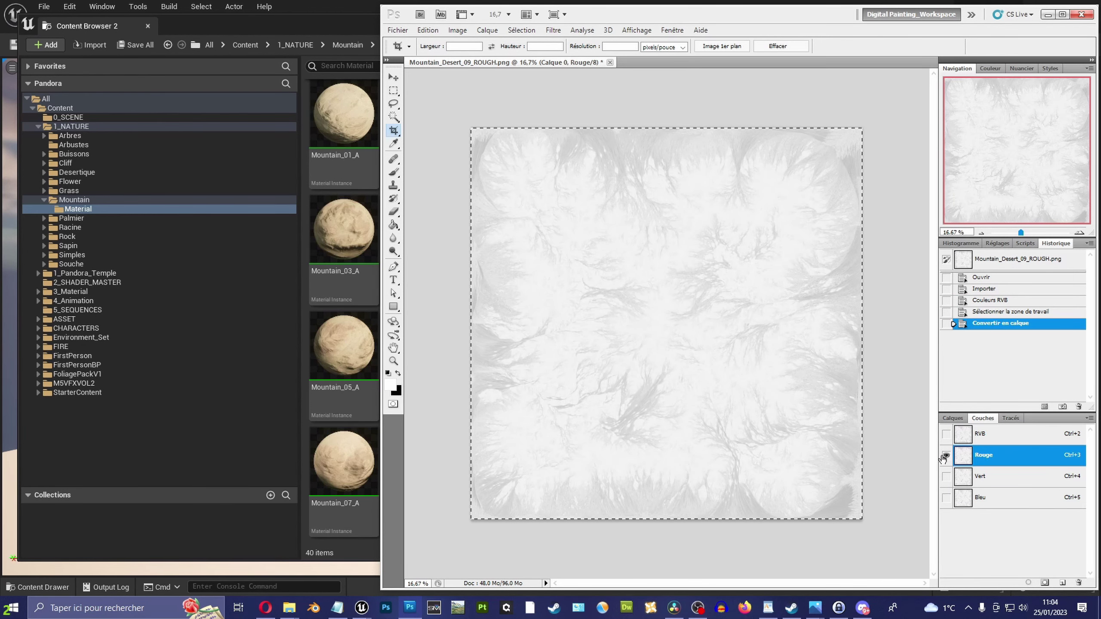
key(ctrl+v)
click(987, 492)
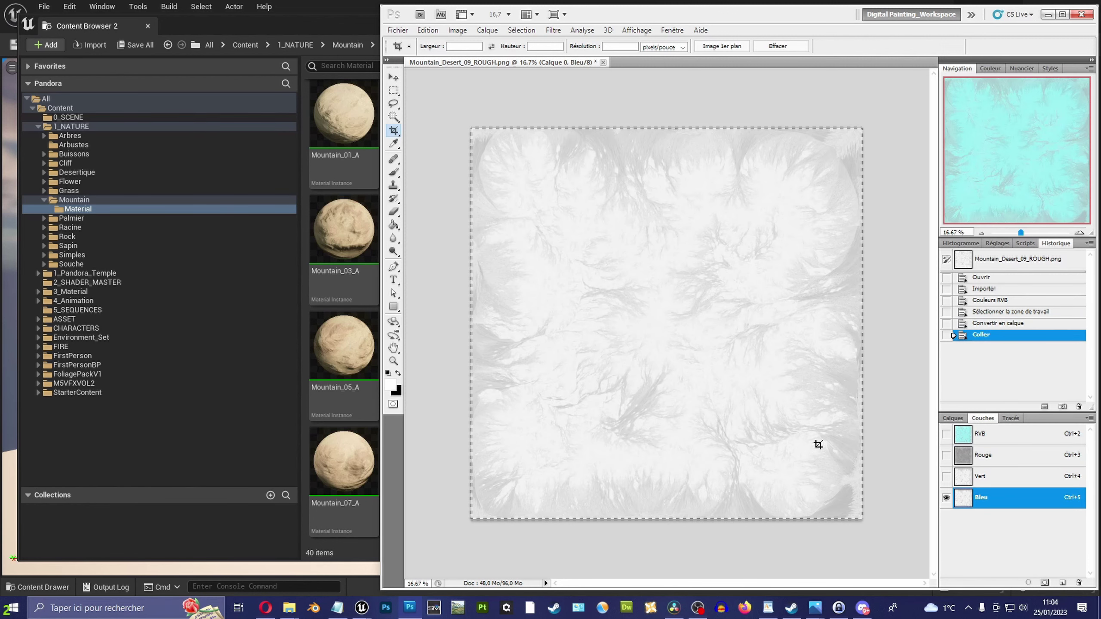
key(g)
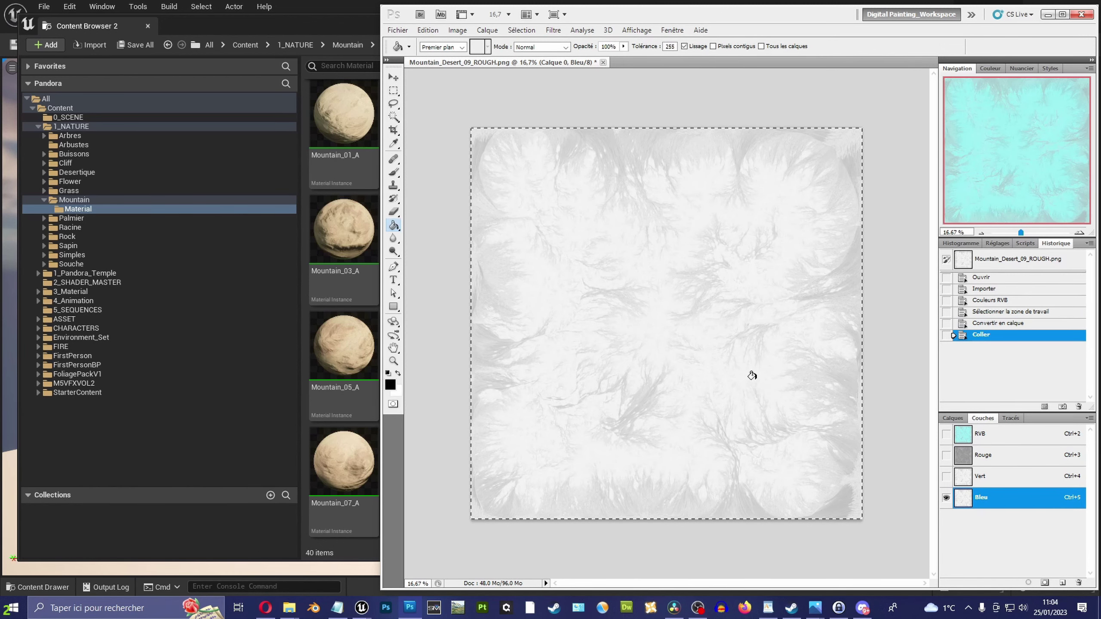
click(752, 375)
click(946, 435)
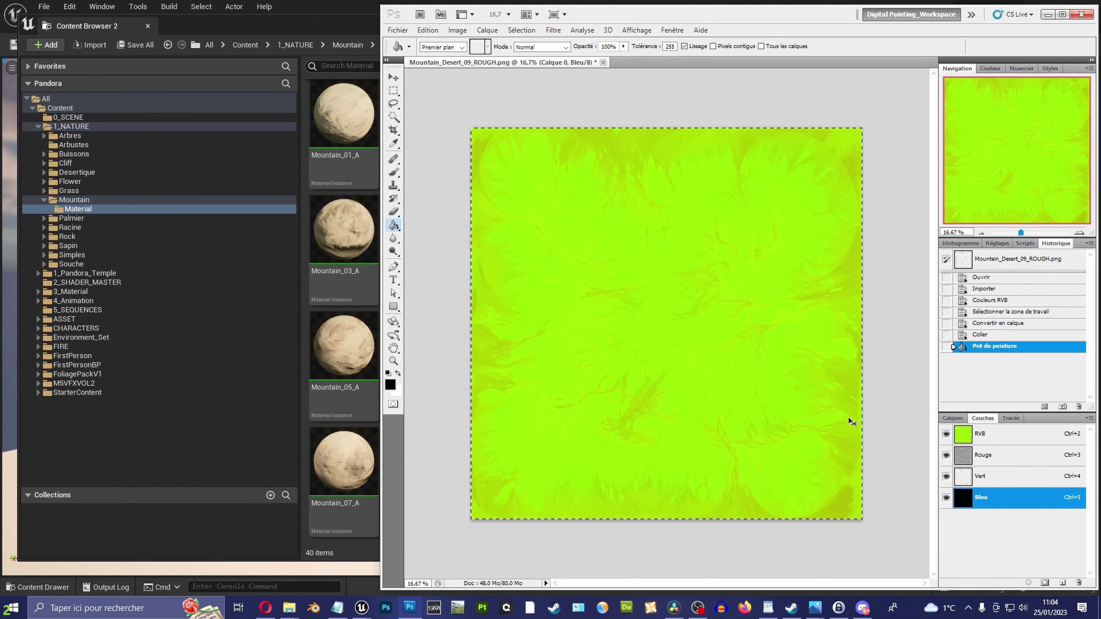
key(ctrl+d)
Save it as Mountain_Desert_09_ROUGH.jpg and close the document without saving the PNG
click(952, 419)
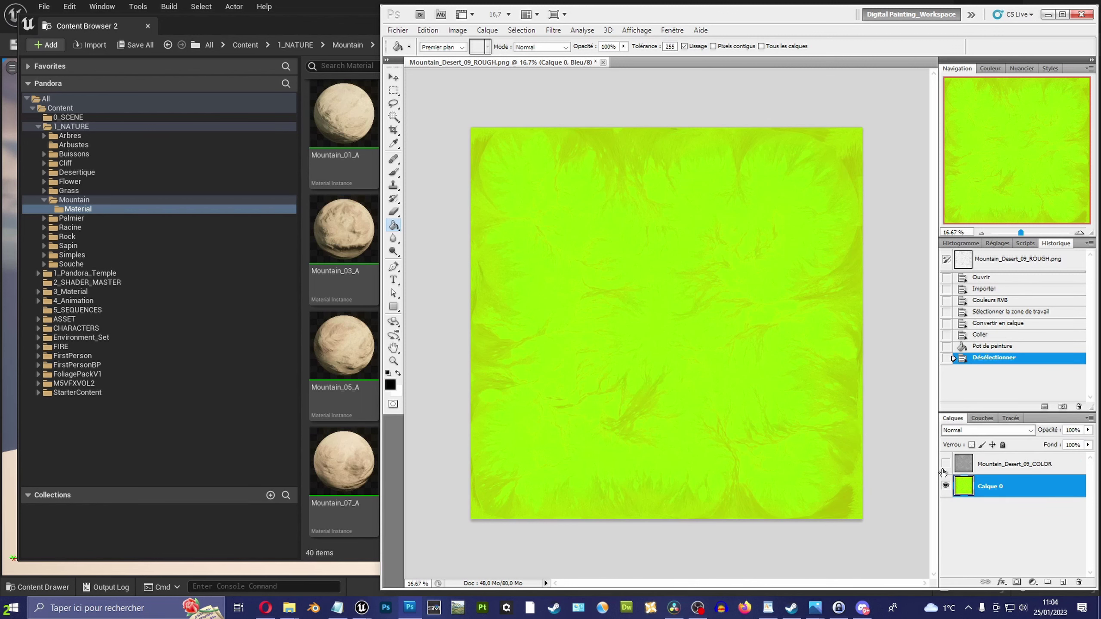
key(ctrl+shift+s)
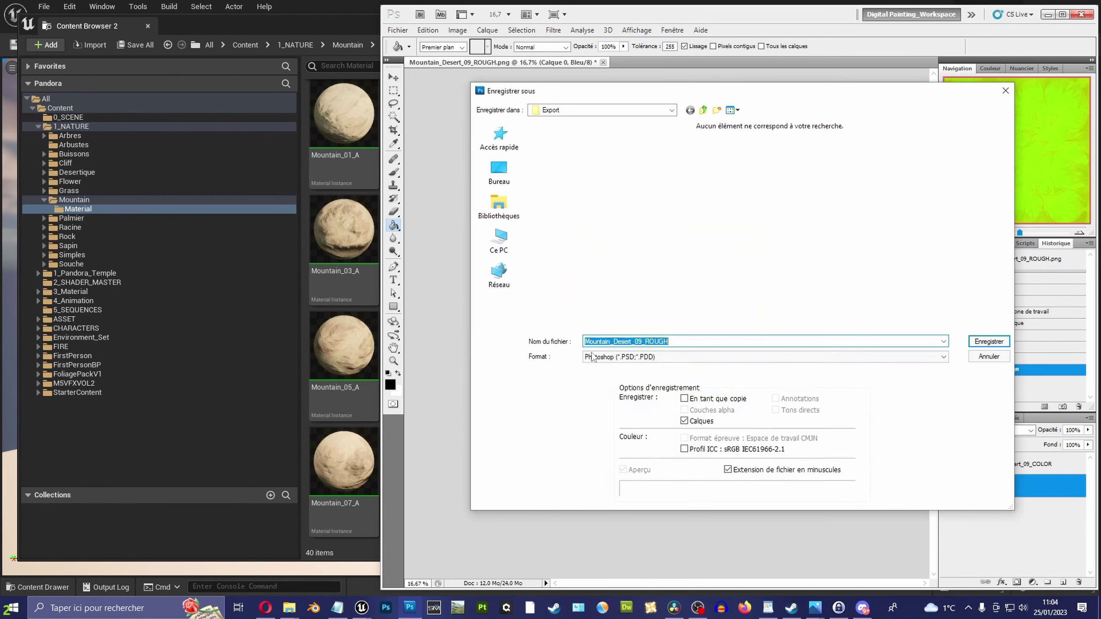
click(741, 357)
click(741, 434)
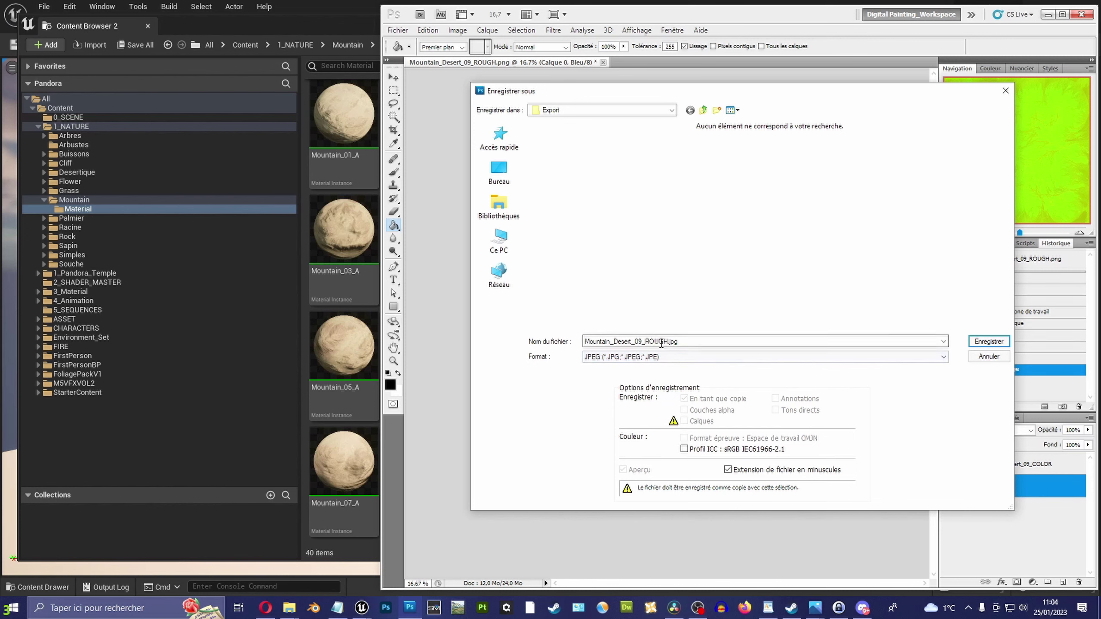
click(984, 341)
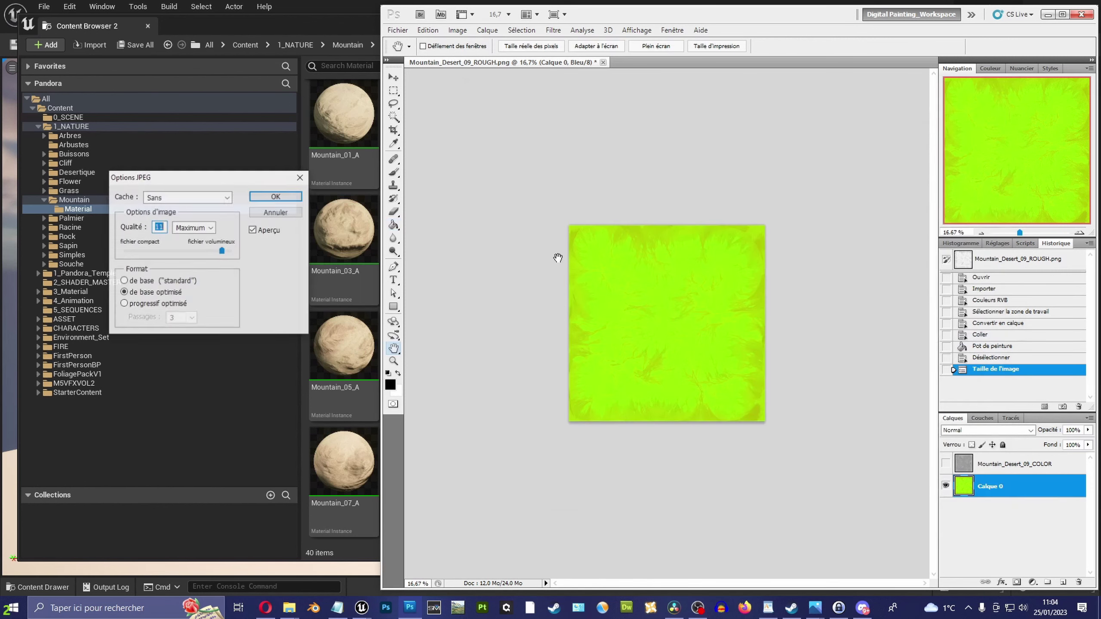
click(276, 196)
click(603, 62)
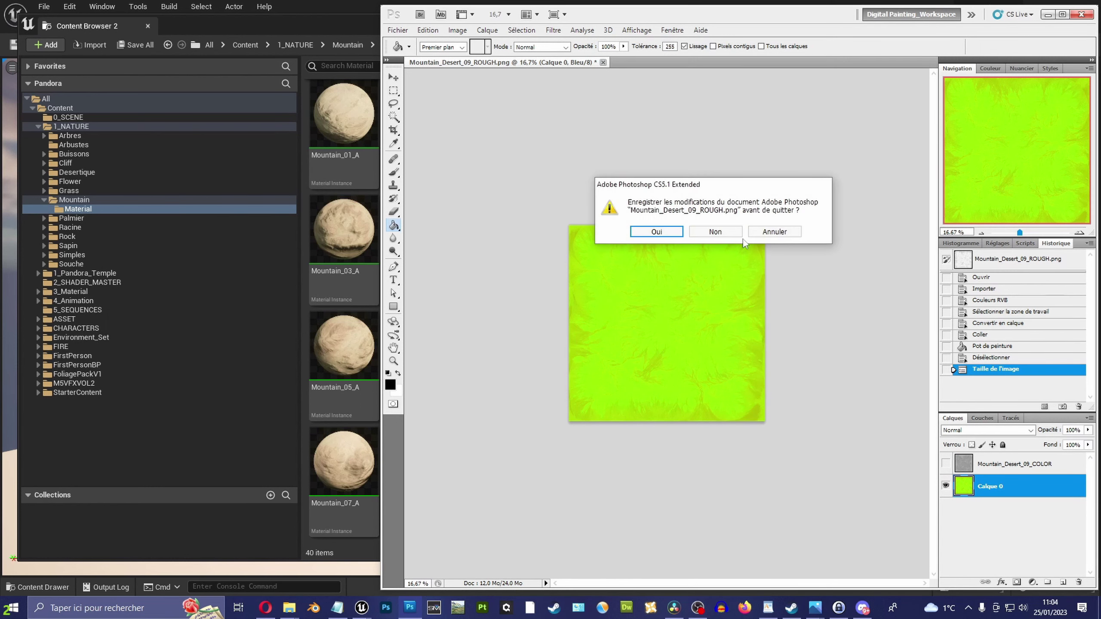
click(743, 240)
Open the COLOR and NORMAL textures from the Export folder in Photoshop
click(281, 606)
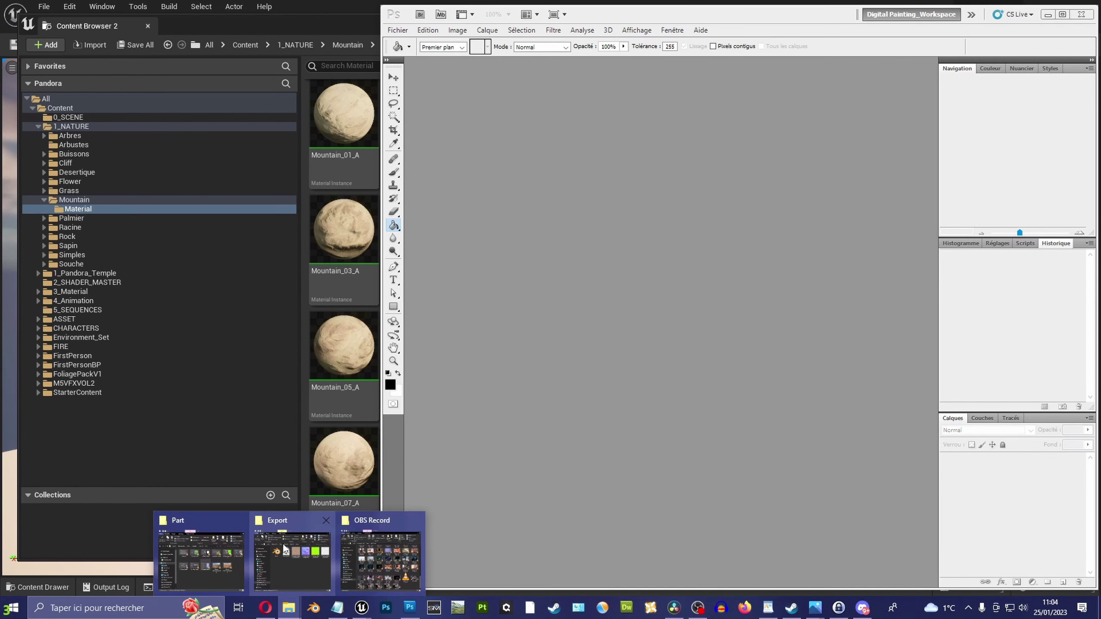
click(283, 565)
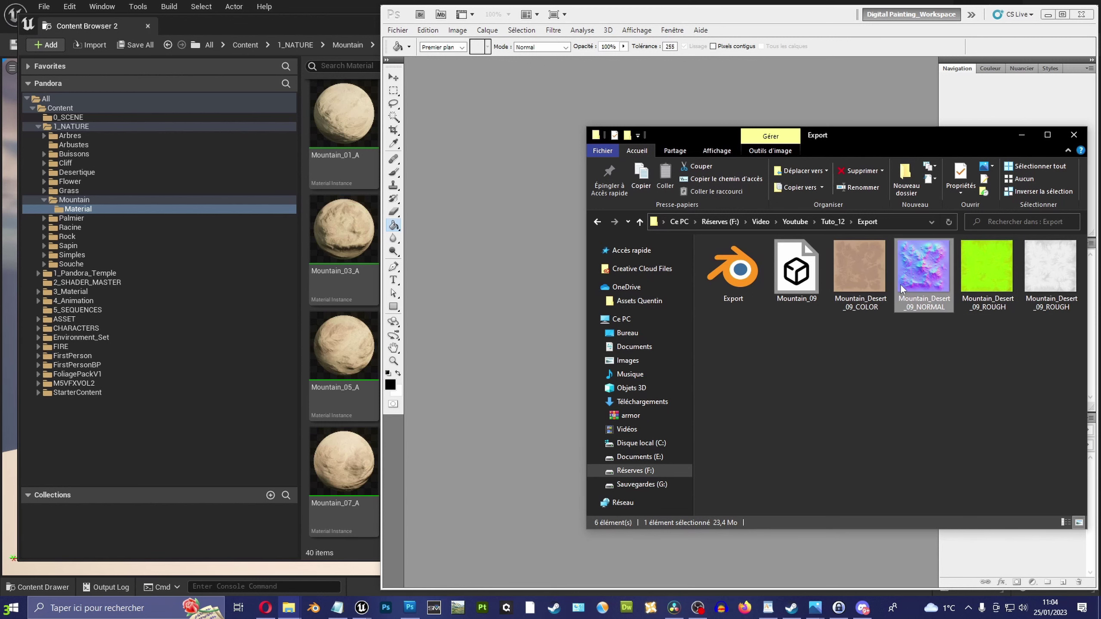
drag(869, 343, 504, 217)
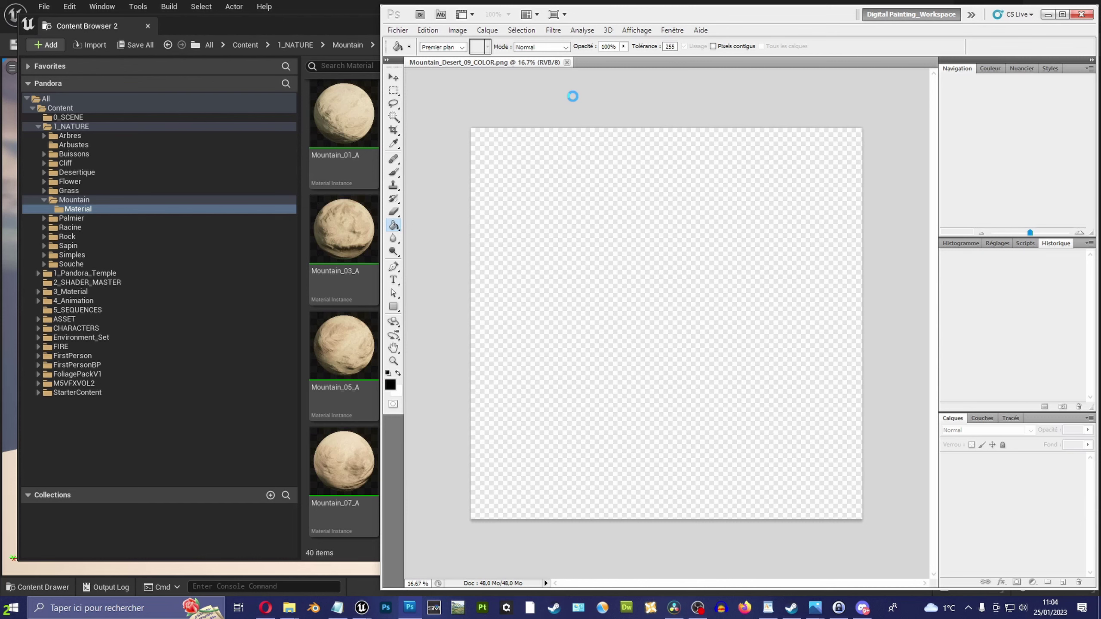
Save the colour map as Mountain_Desert_09_COLOR.jpg, then close both images
click(550, 64)
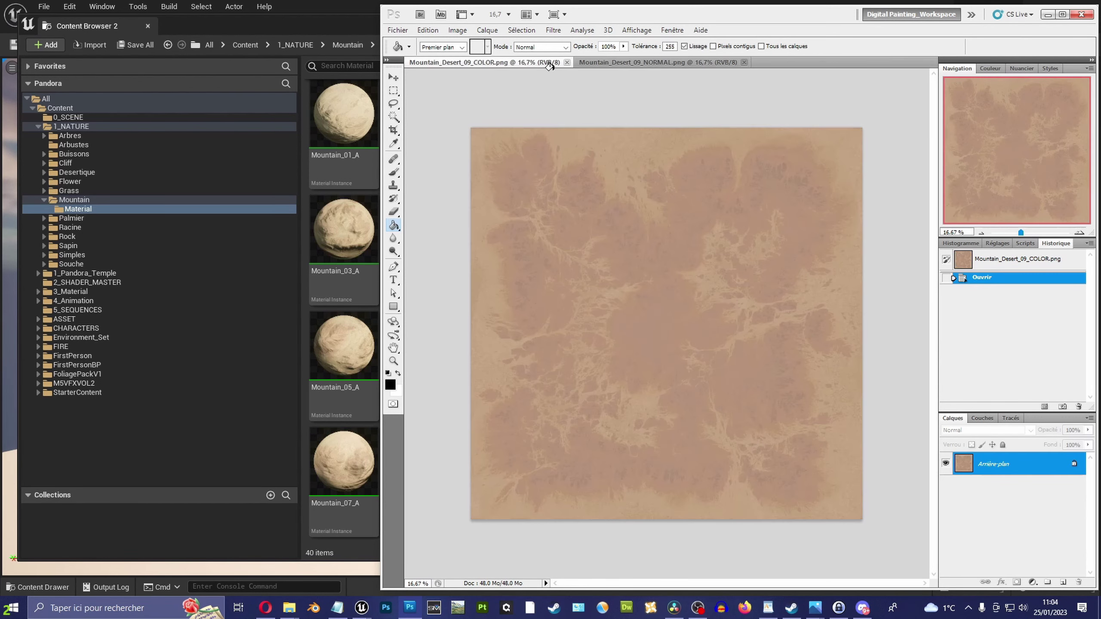
key(ctrl+shift+s)
click(672, 357)
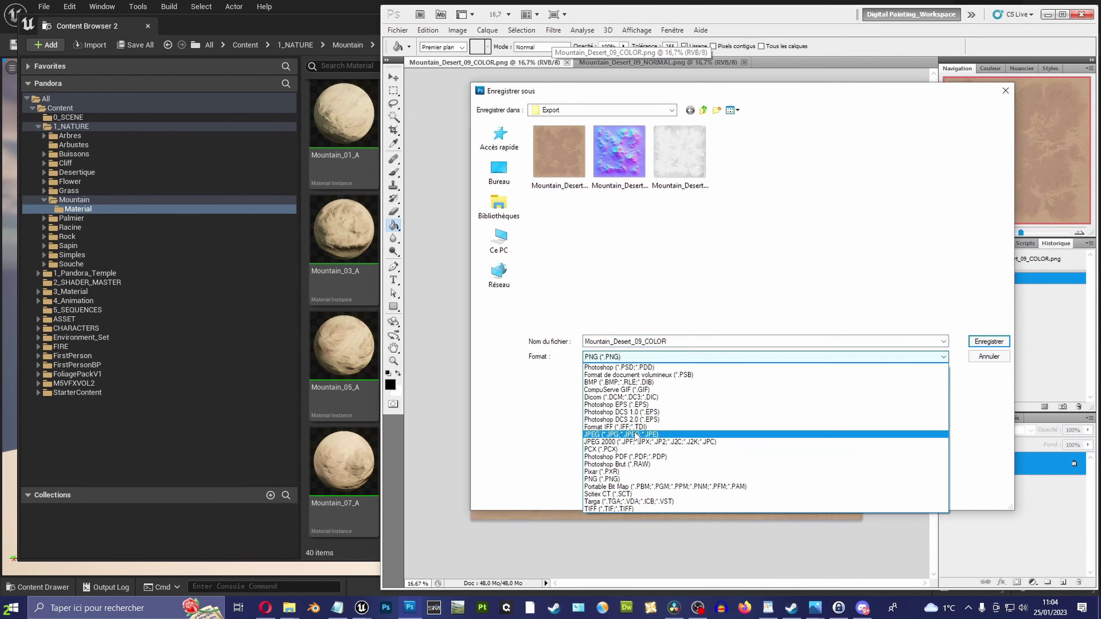
click(648, 433)
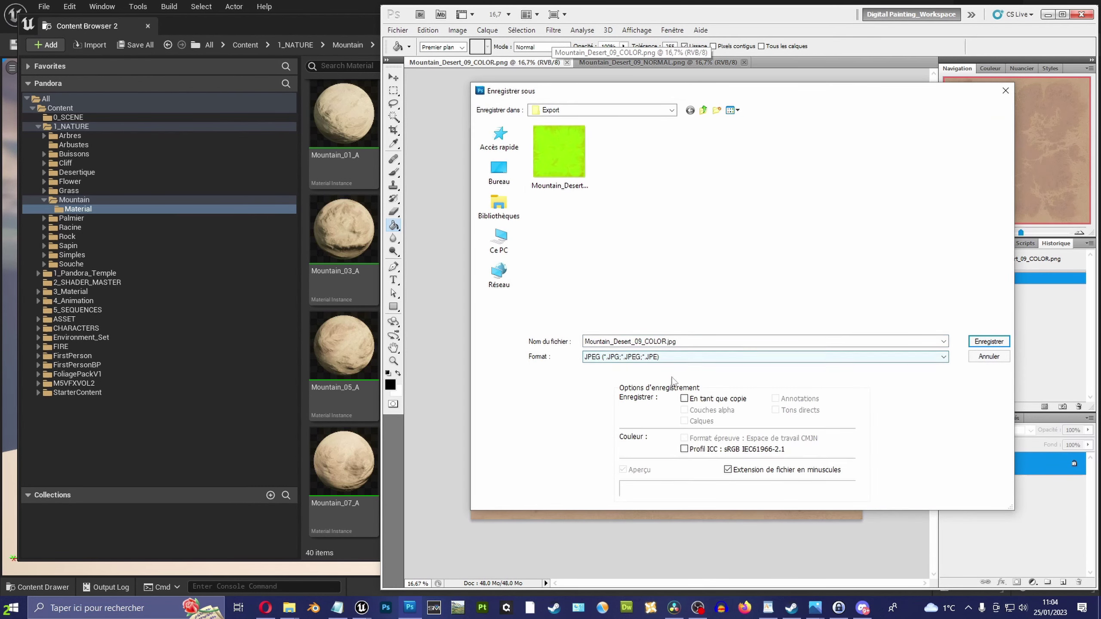
click(985, 343)
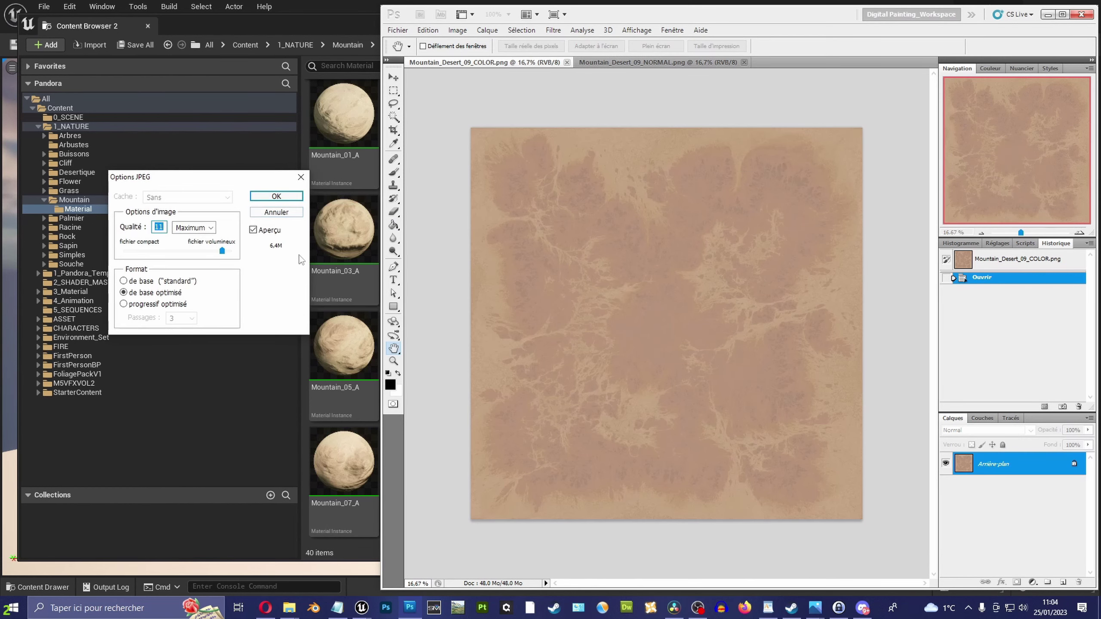
click(288, 203)
click(566, 62)
click(575, 62)
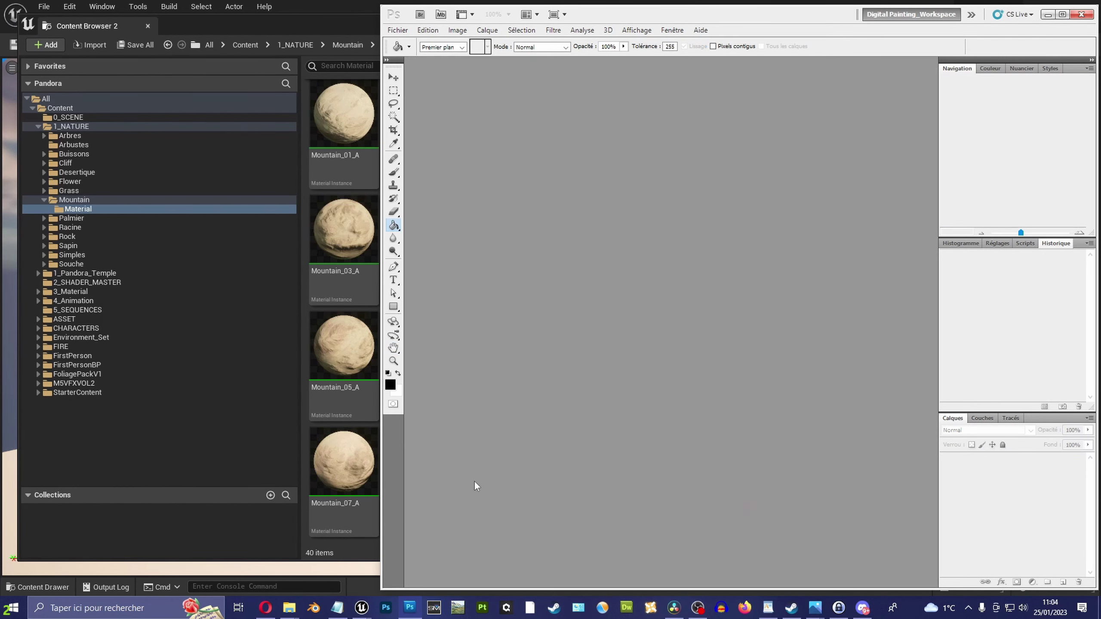
Drag the NORMAL, ROUGH and COLOR Mountain_Desert_09 textures into Unreal's Material folder
mouse_move(289, 609)
click(322, 566)
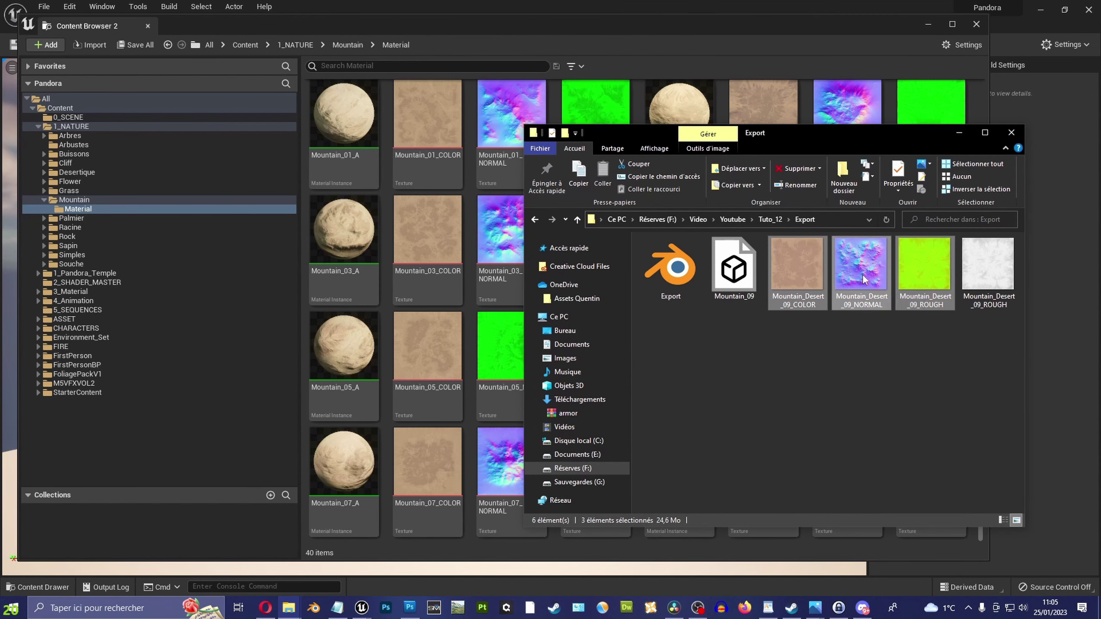
drag(471, 316, 468, 317)
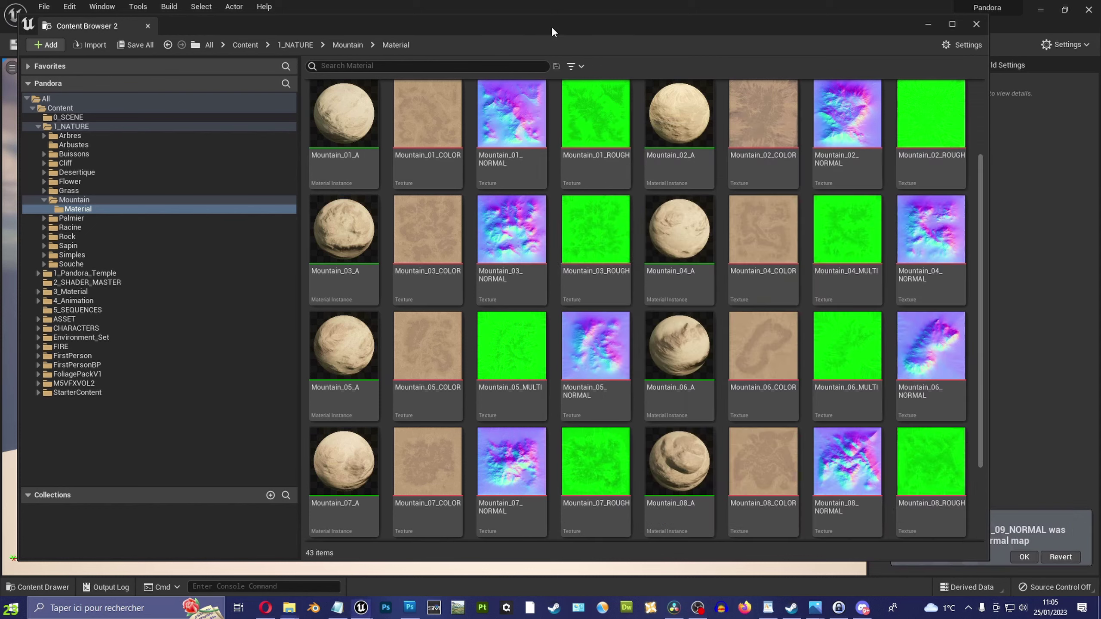
scroll(796, 415, down, 2)
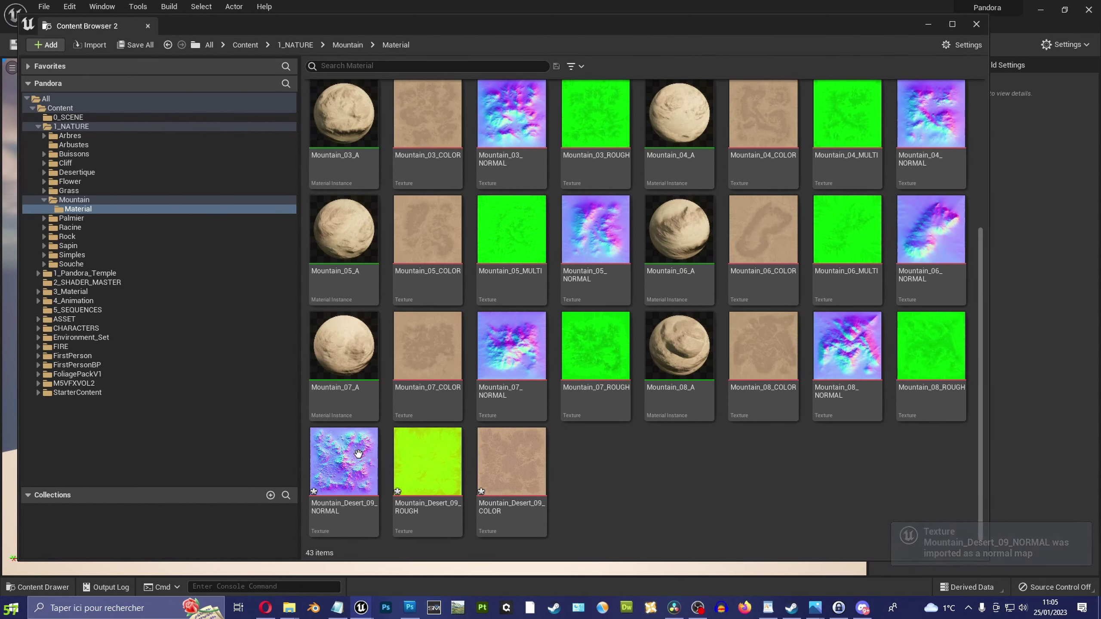
click(456, 490)
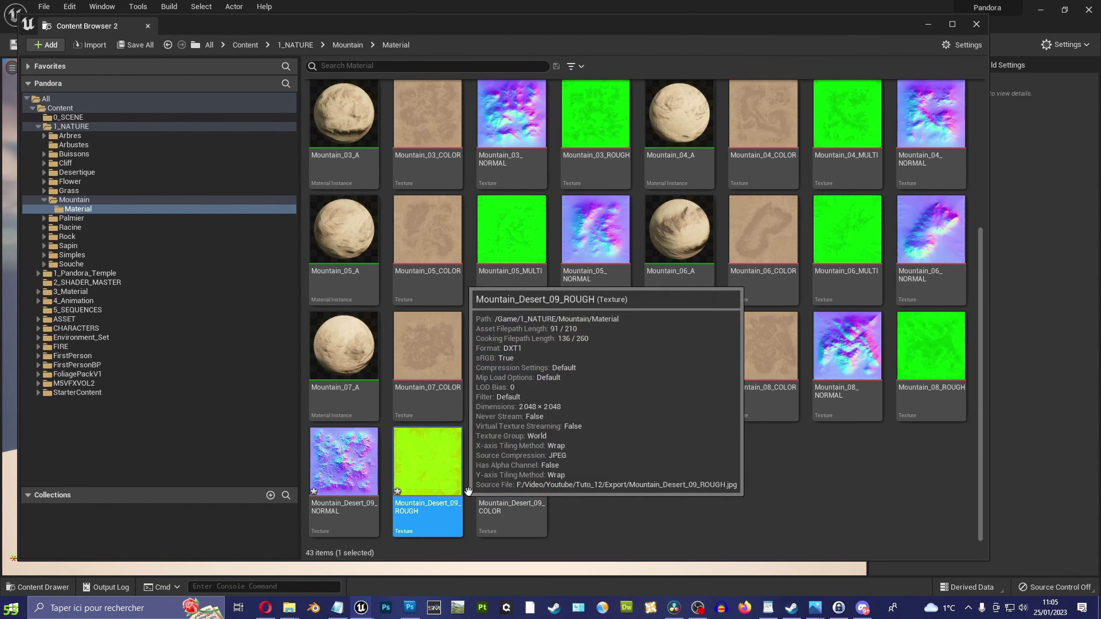
click(514, 489)
Open the colour, roughness and normal textures in texture editors to inspect them
double_click(514, 490)
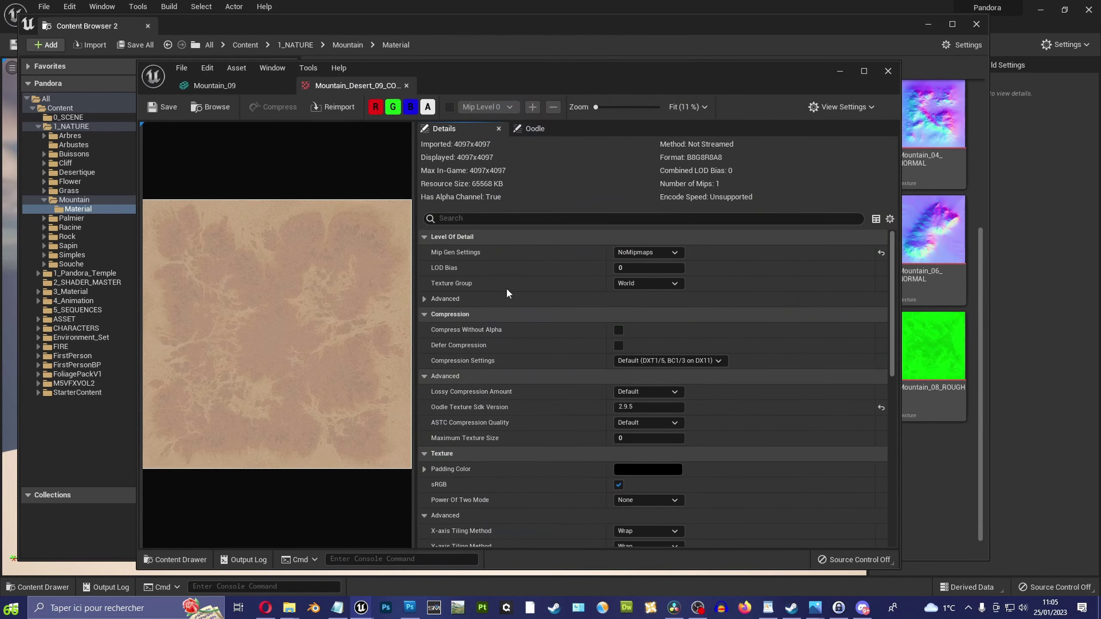
click(837, 71)
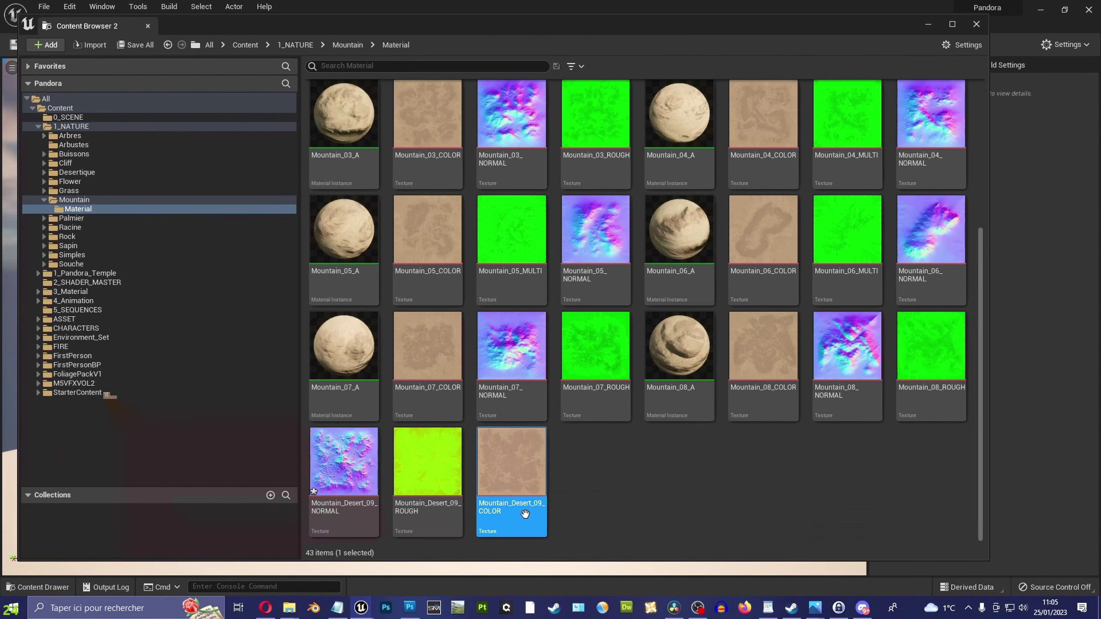
double_click(444, 489)
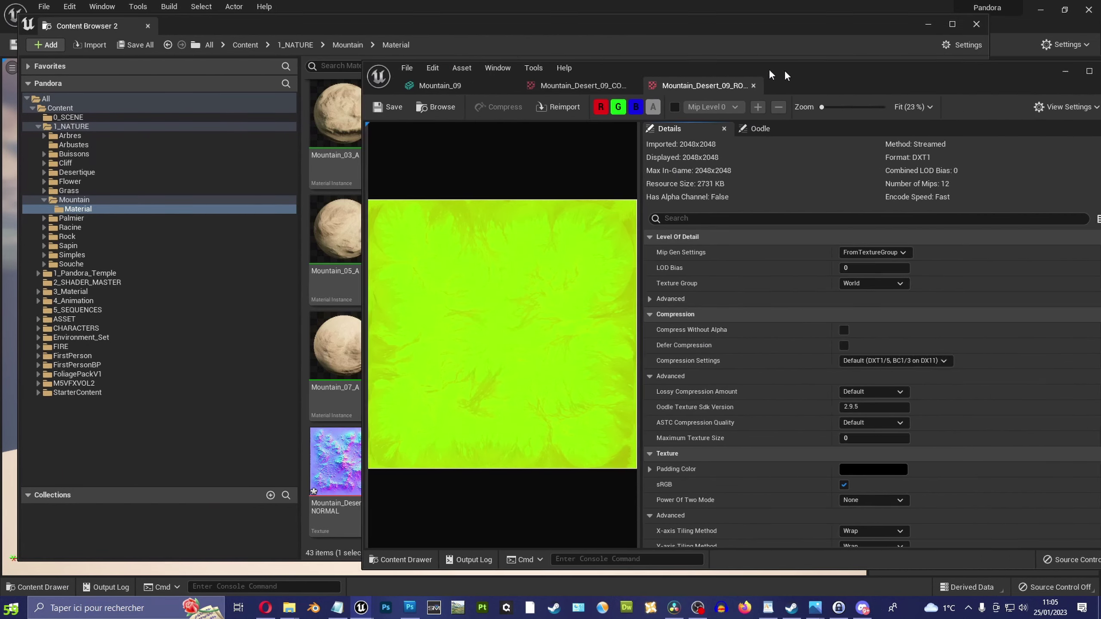
mouse_move(785, 76)
mouse_down()
mouse_move(878, 81)
mouse_move(492, 35)
mouse_up()
double_click(341, 494)
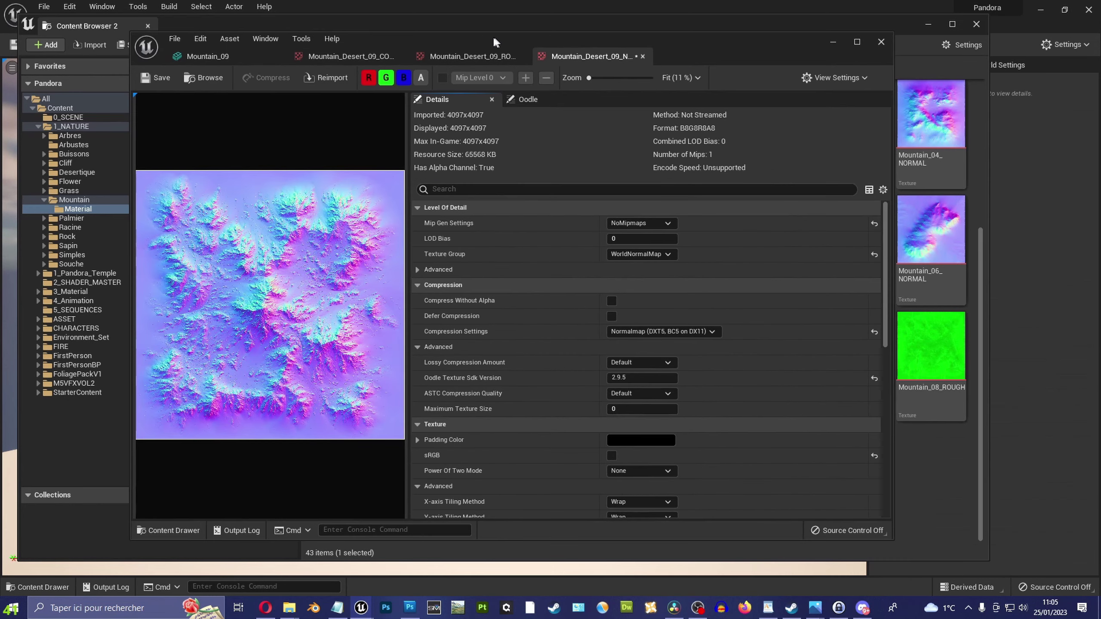
click(420, 54)
click(375, 57)
click(589, 56)
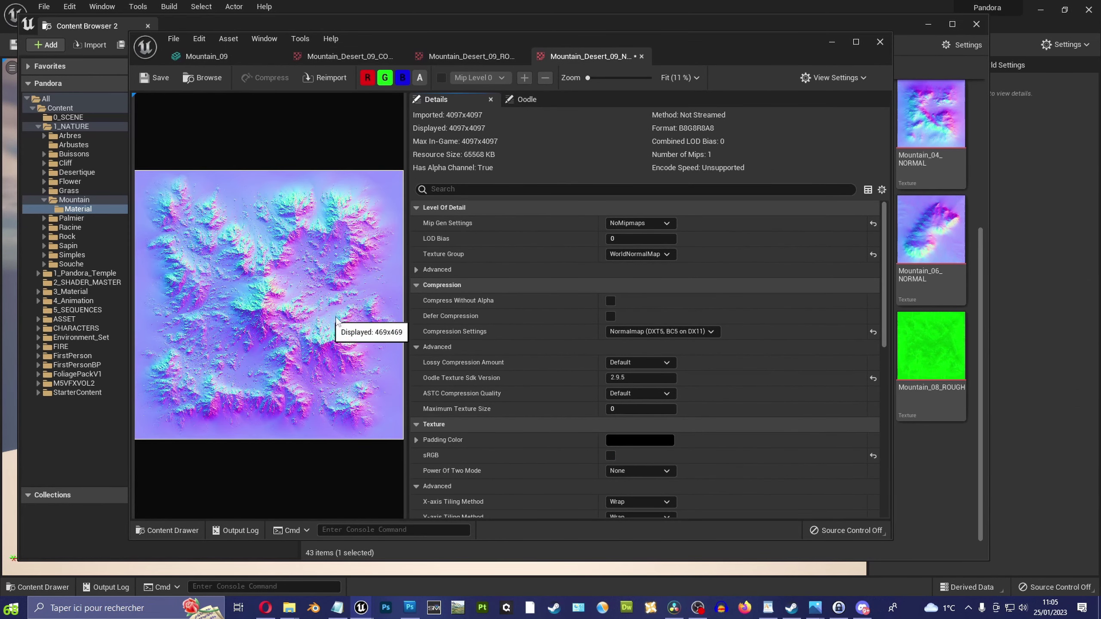
Enable Flip Green Channel on the Mountain_Desert_09_NORMAL texture
drag(406, 291, 636, 291)
scroll(776, 372, down, 2)
scroll(780, 385, down, 2)
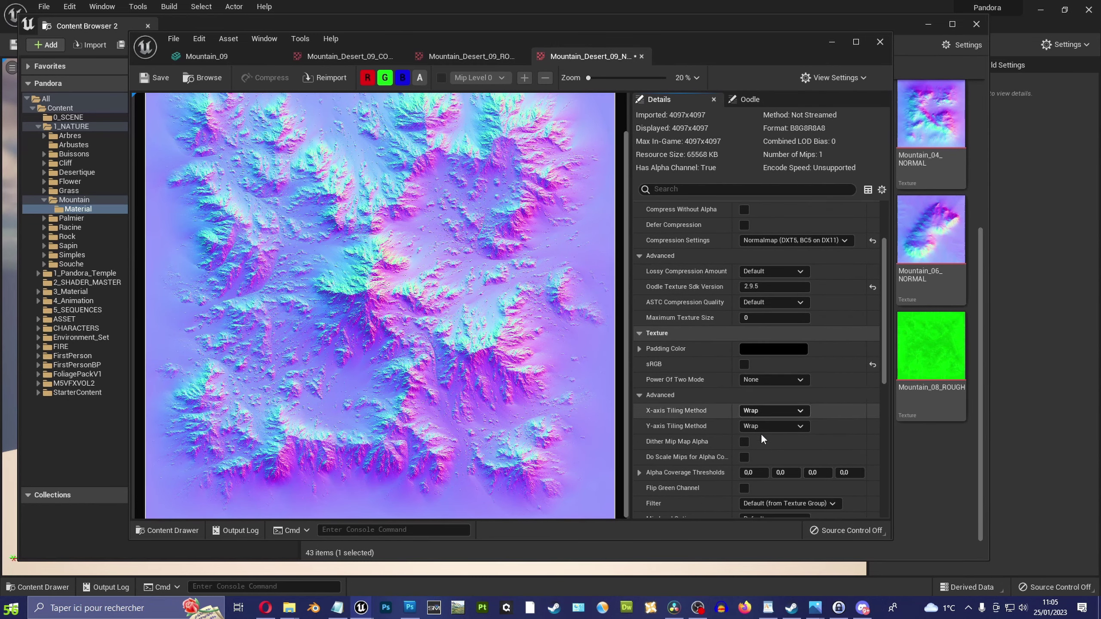
scroll(737, 427, down, 1)
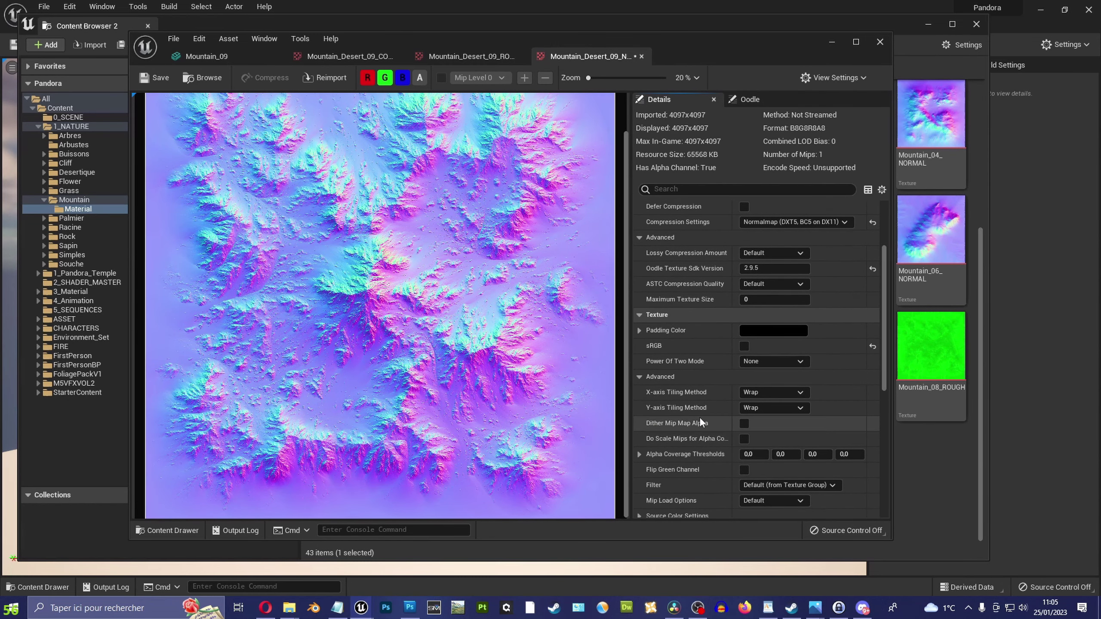
click(744, 470)
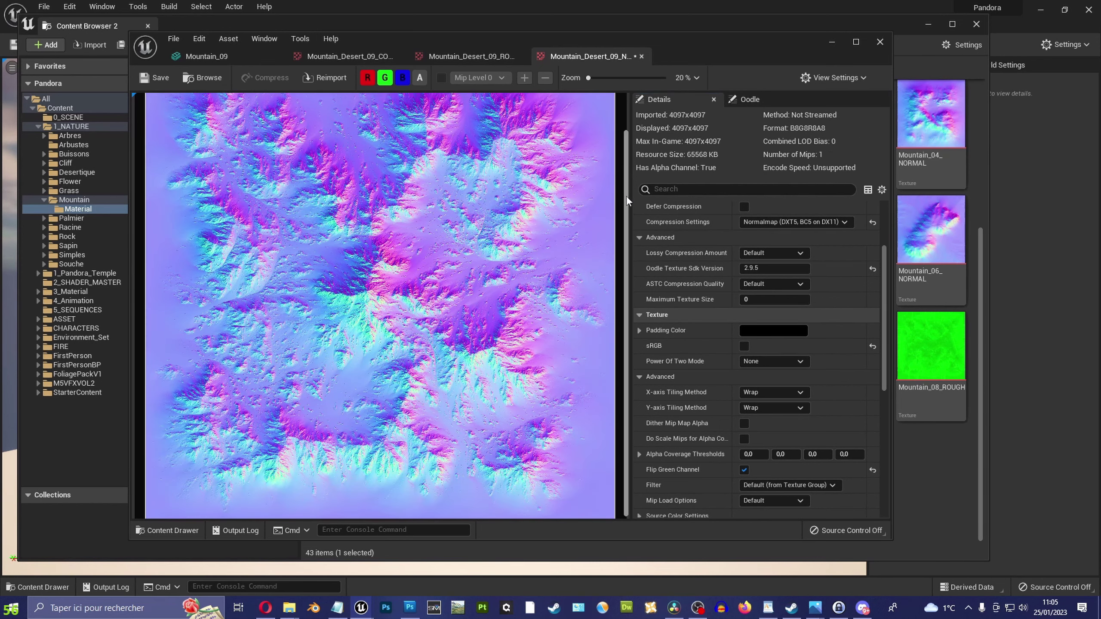
scroll(626, 196, up, 1)
scroll(628, 192, down, 1)
scroll(628, 235, up, 1)
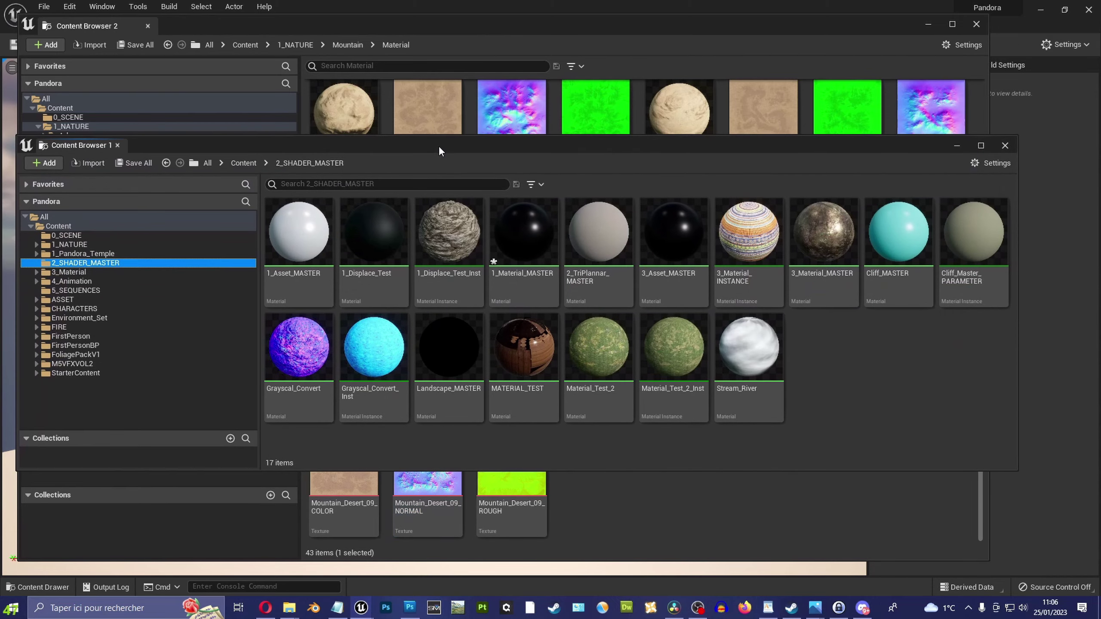
Create a material instance from 1_Asset_MASTER in the 2_SHADER_MASTER folder
drag(439, 146, 442, 138)
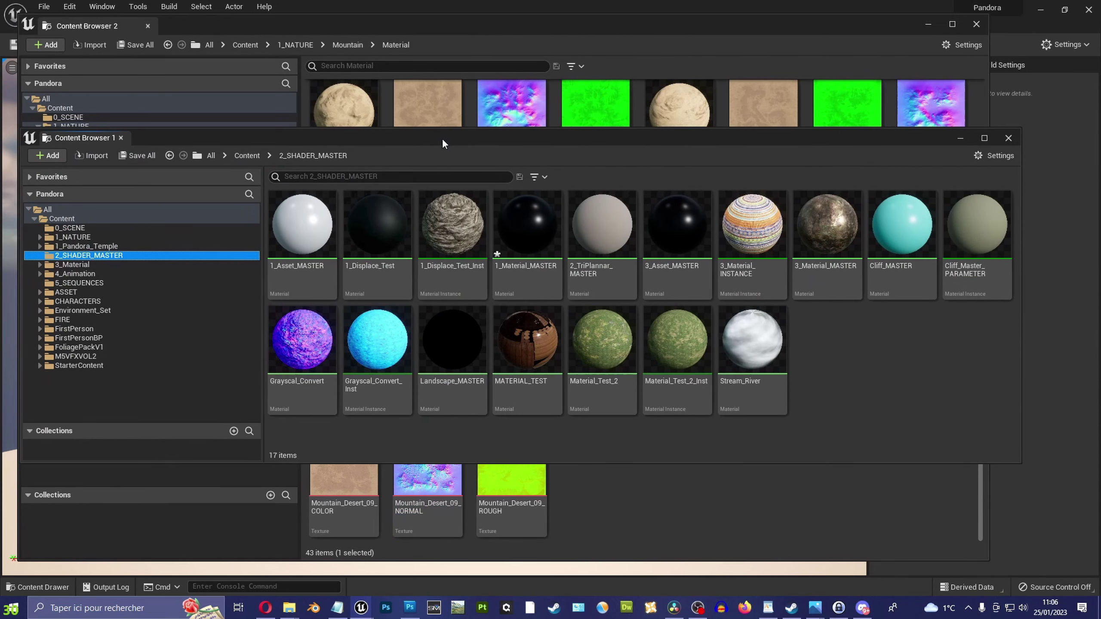
right_click(302, 251)
click(356, 270)
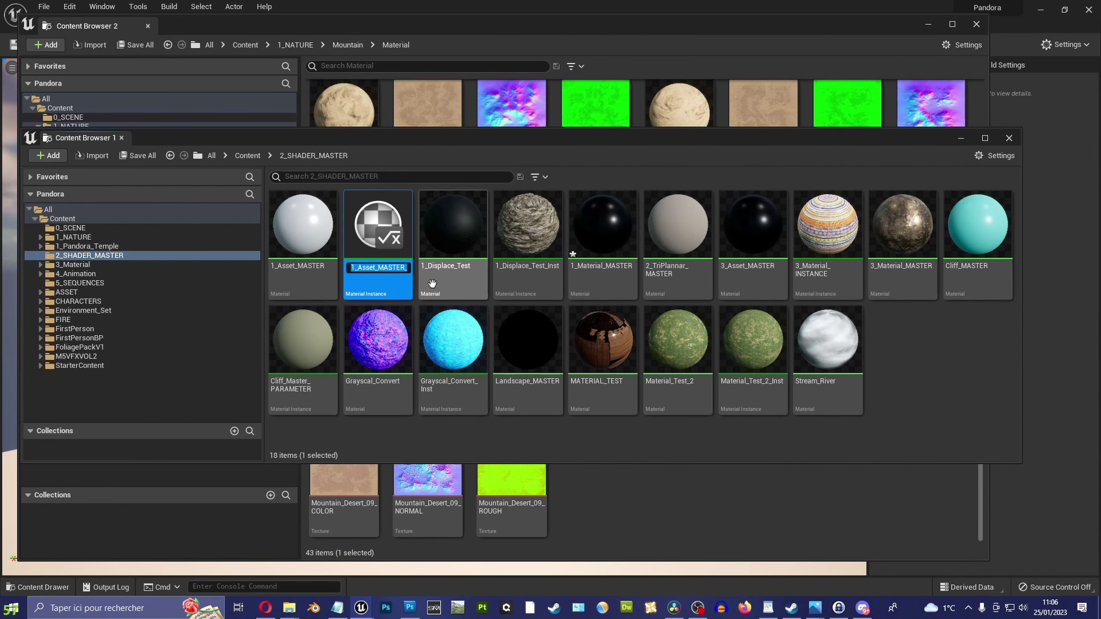
Name the instance Mountain_Desert_09_A and move it into the Mountain Material folder
click(374, 475)
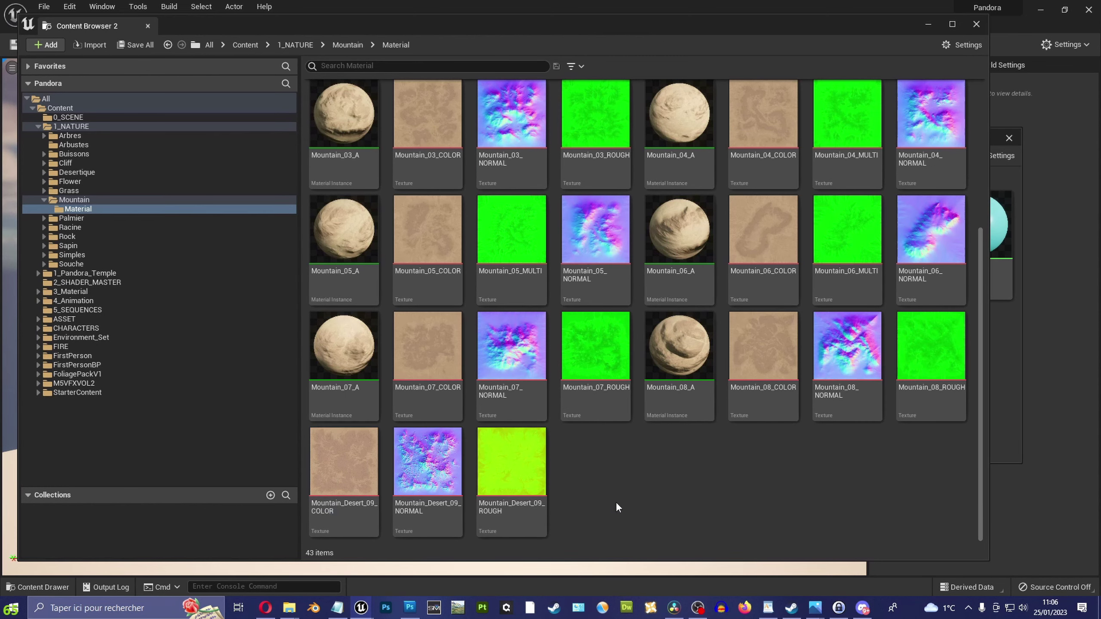
click(366, 488)
key(F2)
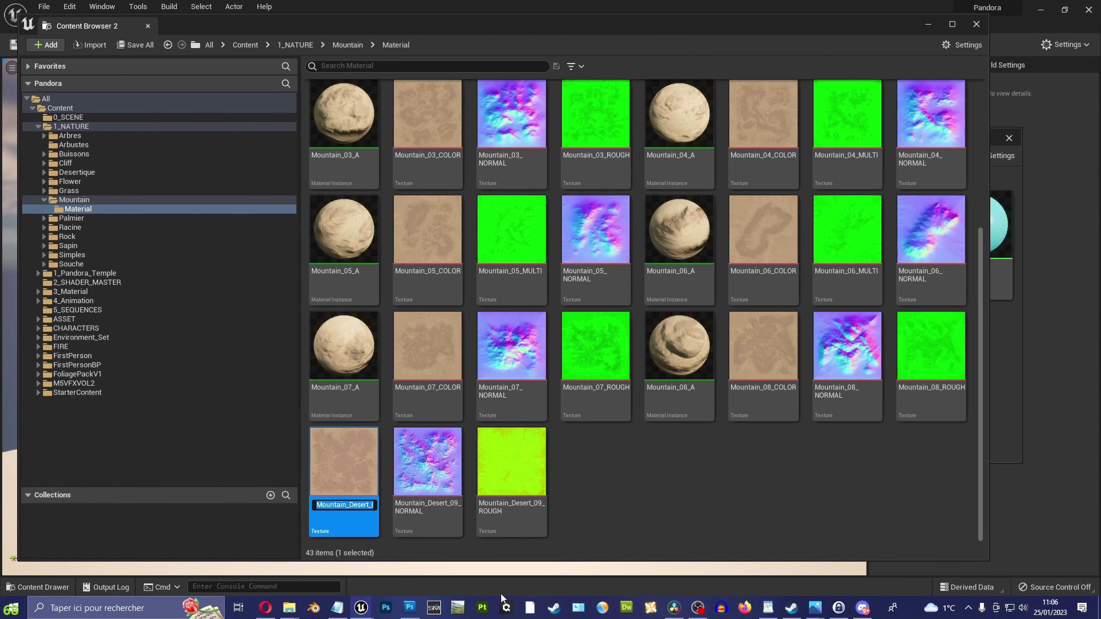
mouse_move(361, 607)
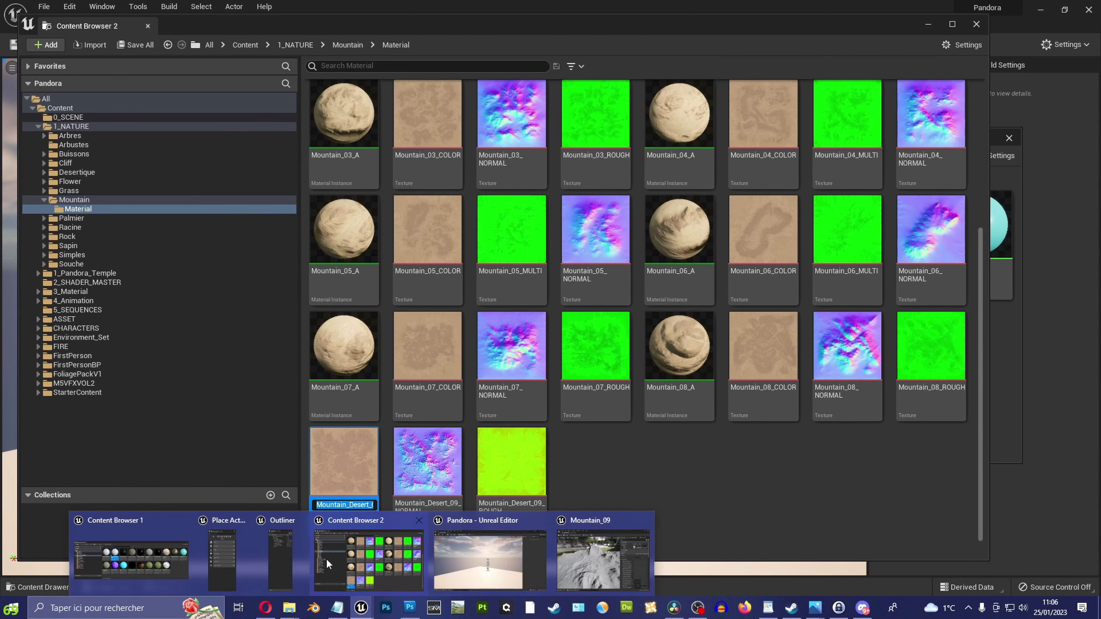
click(170, 558)
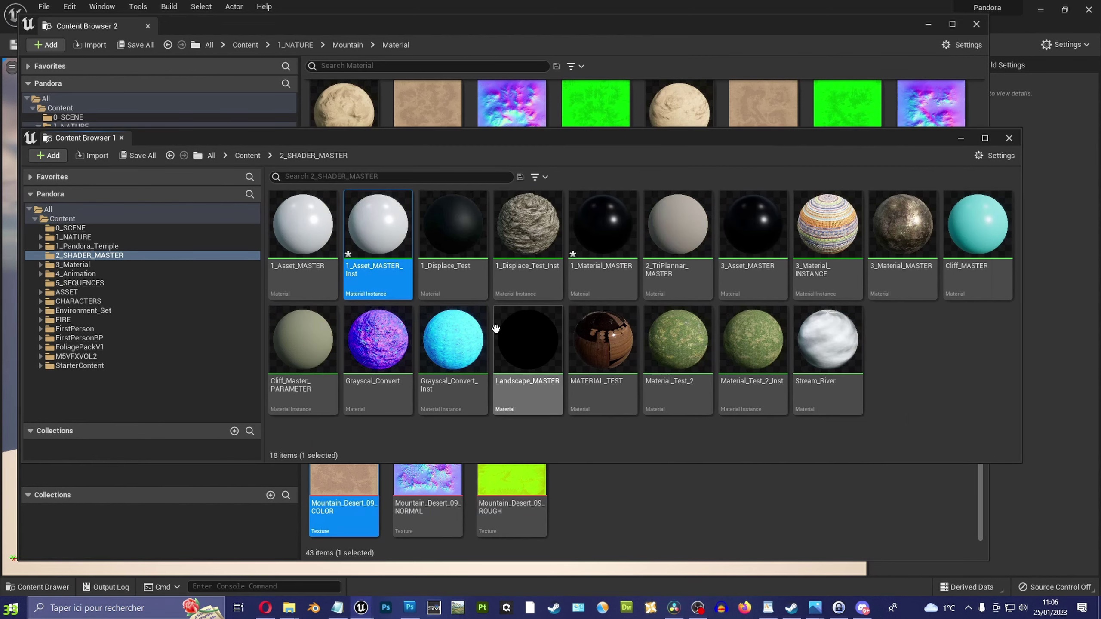
click(396, 268)
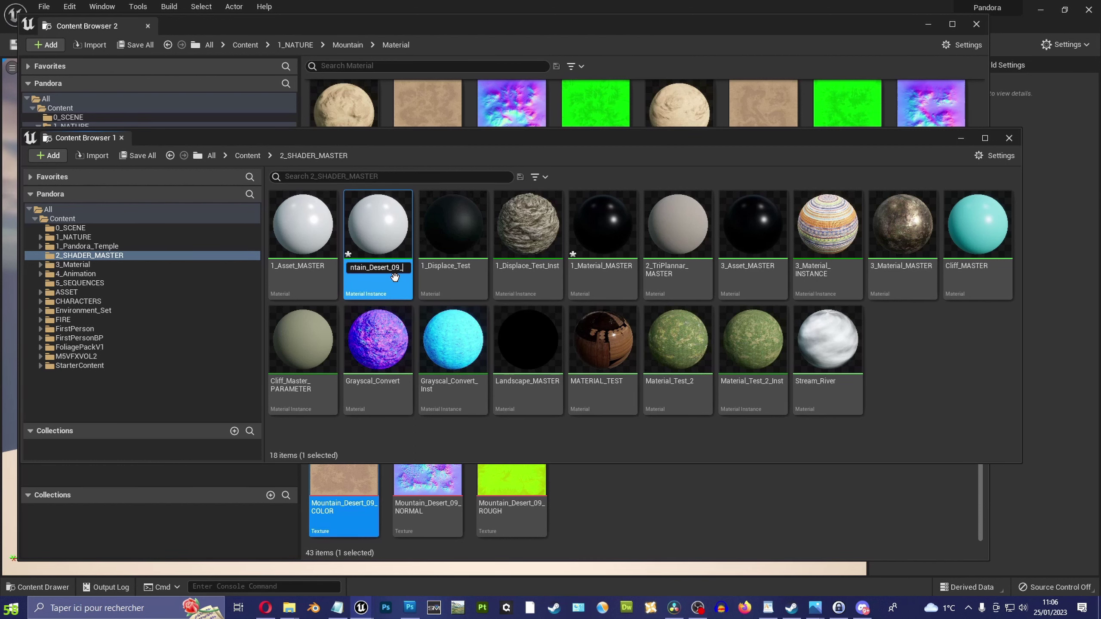
key(Return)
drag(753, 338, 656, 499)
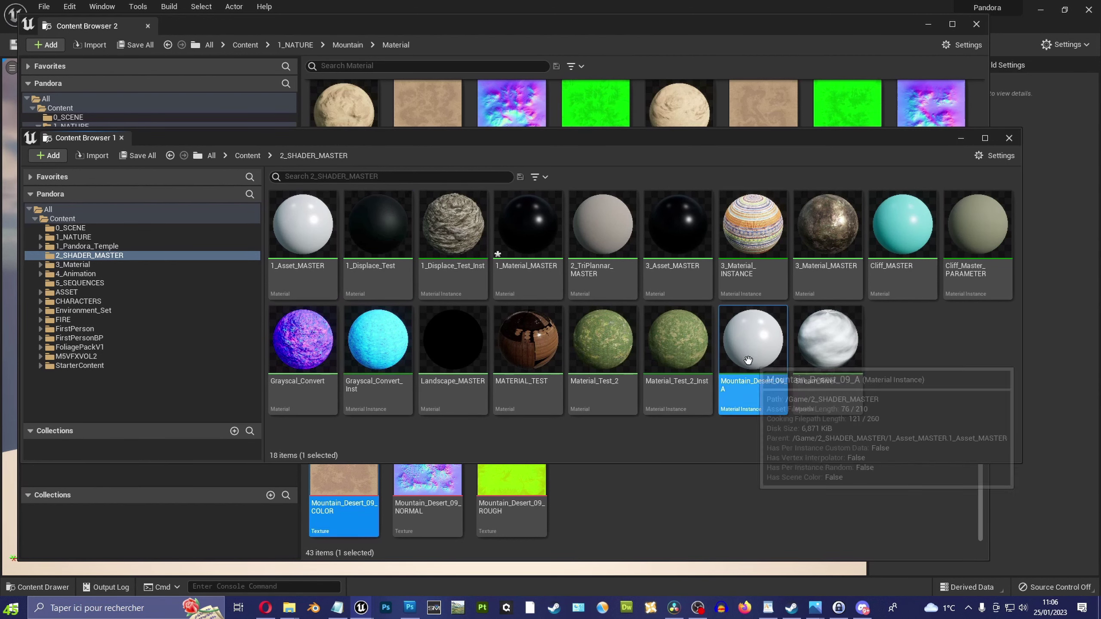
click(689, 522)
Open Mountain_Desert_09_A and enable its texture, tint, contrast, specularity, roughness and normal-strength overrides
double_click(594, 477)
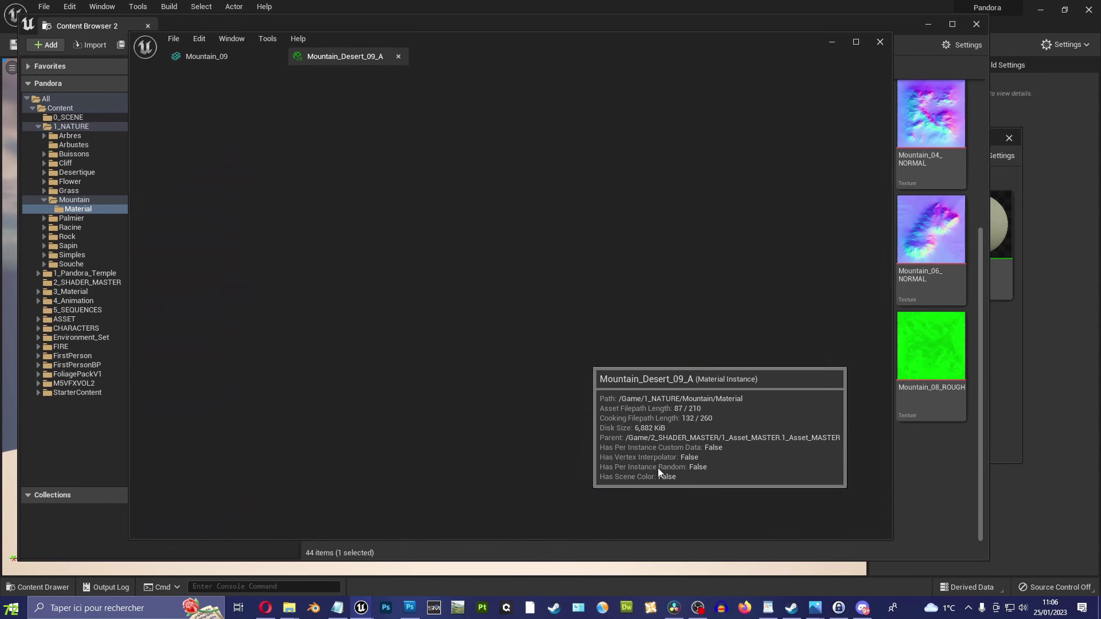
drag(429, 44, 834, 60)
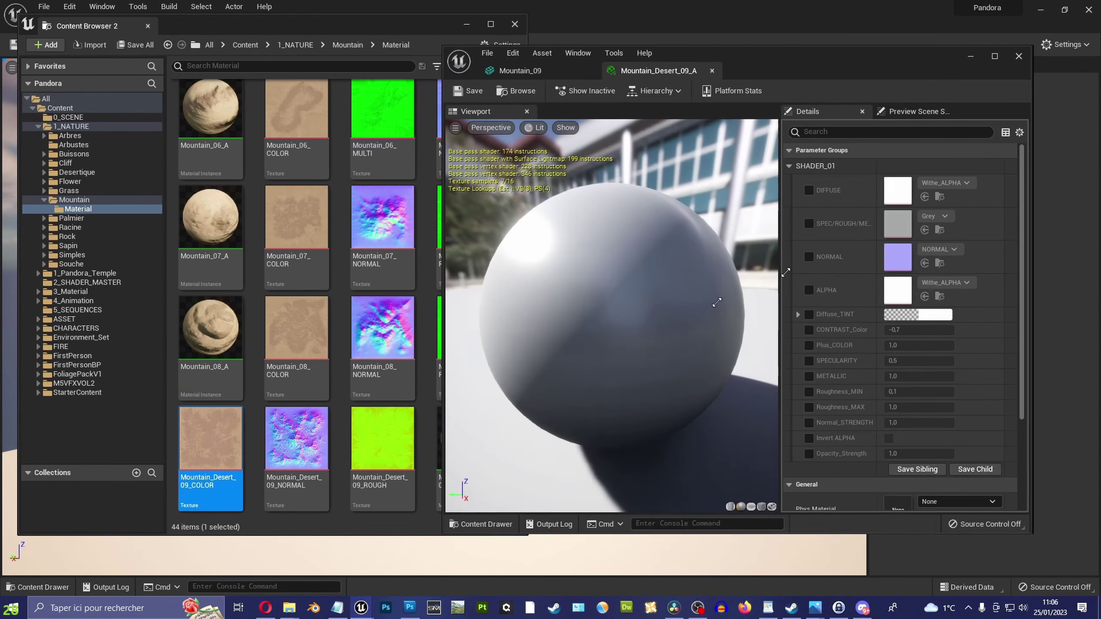
click(808, 223)
click(809, 256)
click(809, 314)
click(809, 329)
click(808, 346)
click(809, 360)
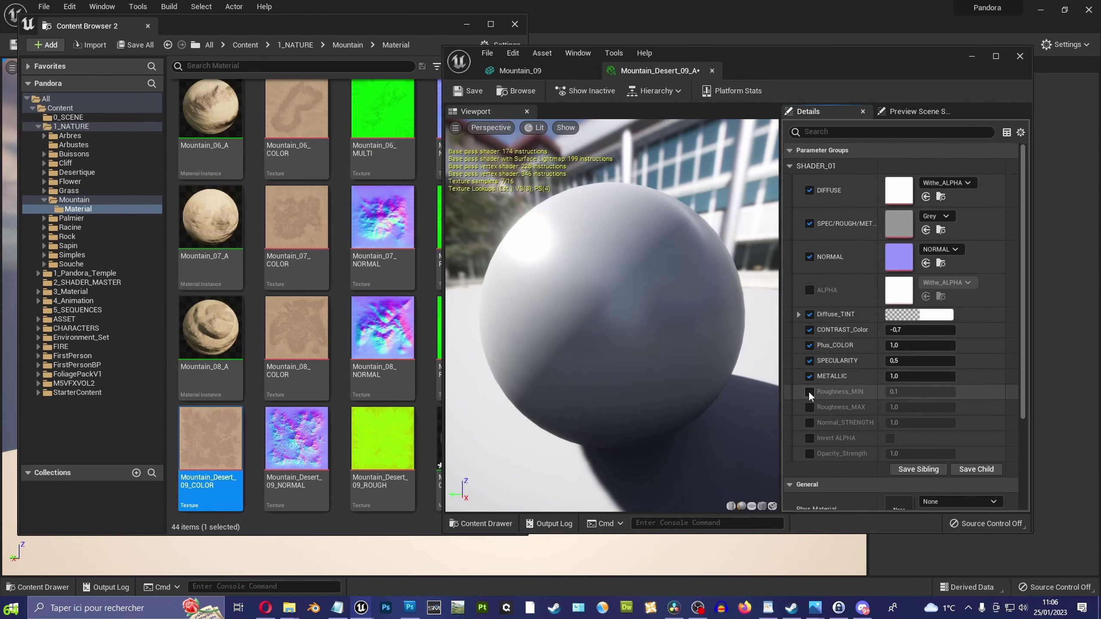
click(809, 423)
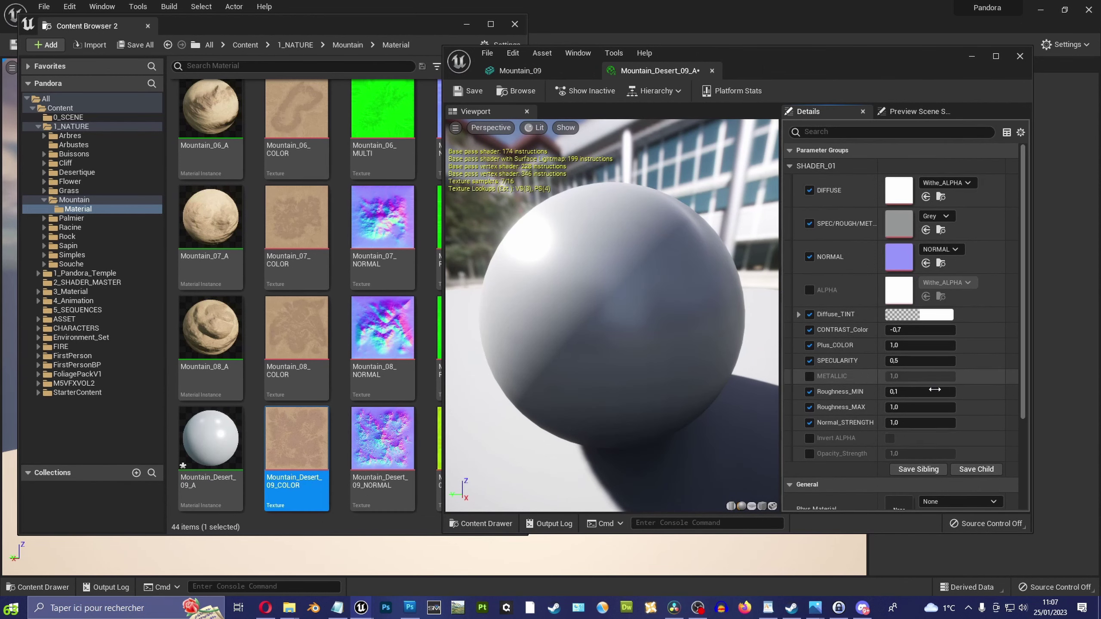
Assign the Desert_09 colour, normal and roughness textures to DIFFUSE, NORMAL and SPEC/ROUGH
drag(297, 437, 898, 190)
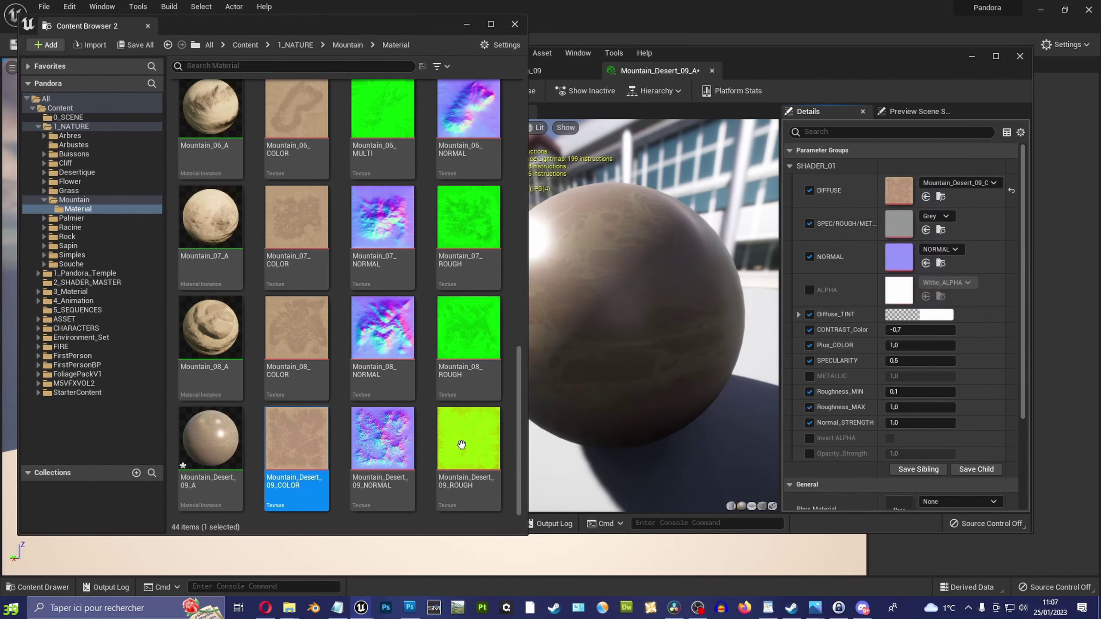
drag(382, 438, 898, 258)
drag(468, 437, 899, 223)
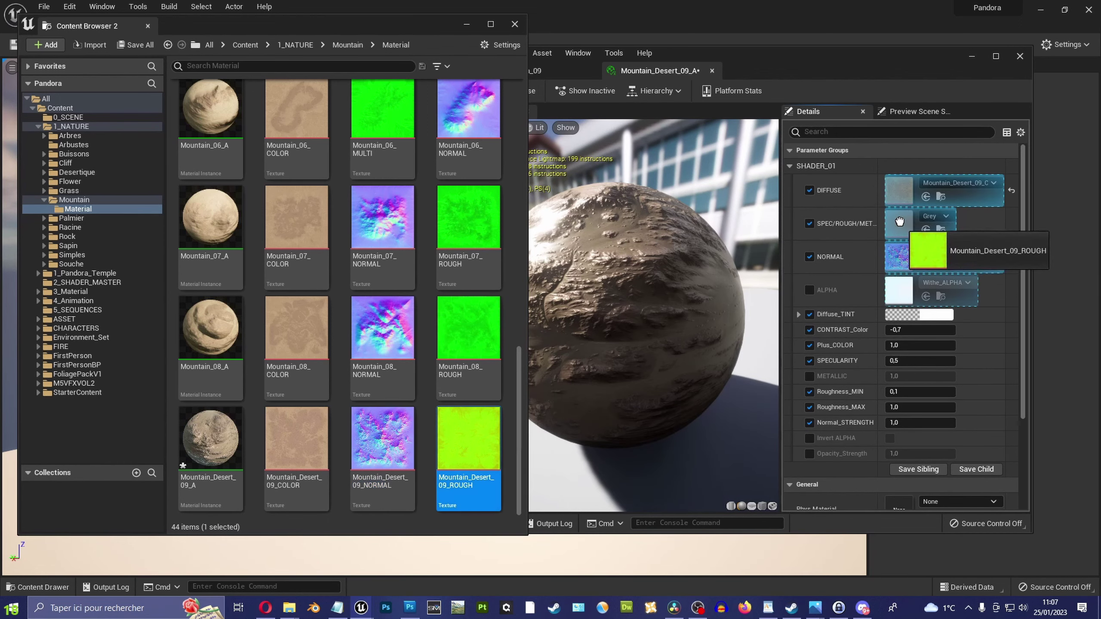
Adjust CONTRAST_Color, set Roughness_MIN to 0.9 and Normal_STRENGTH to 0,6
click(920, 330)
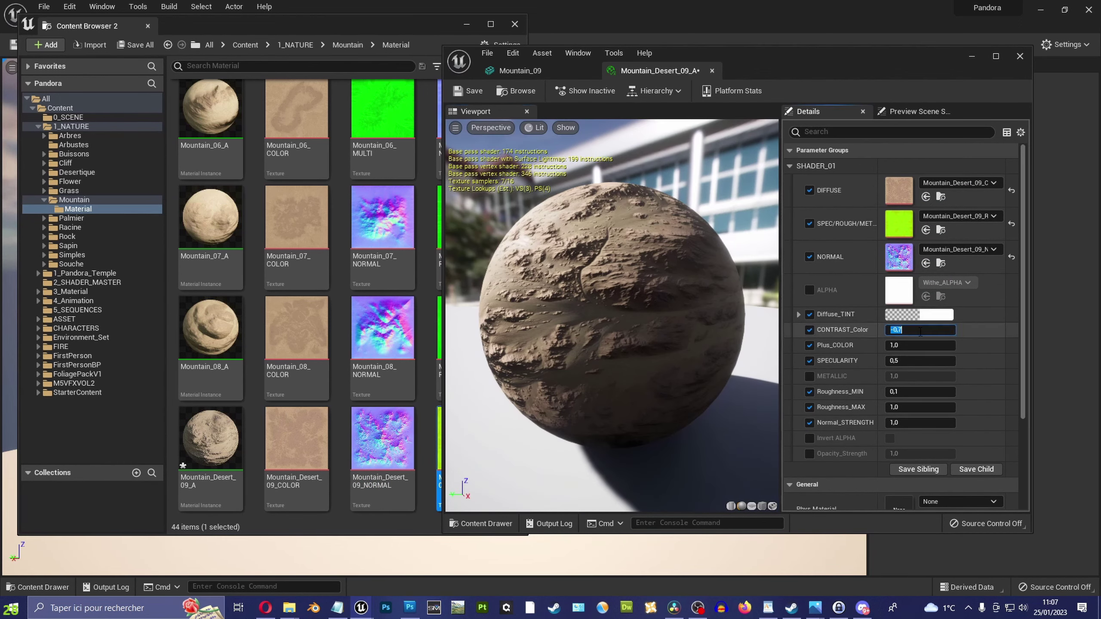
text(-0.5)
click(936, 315)
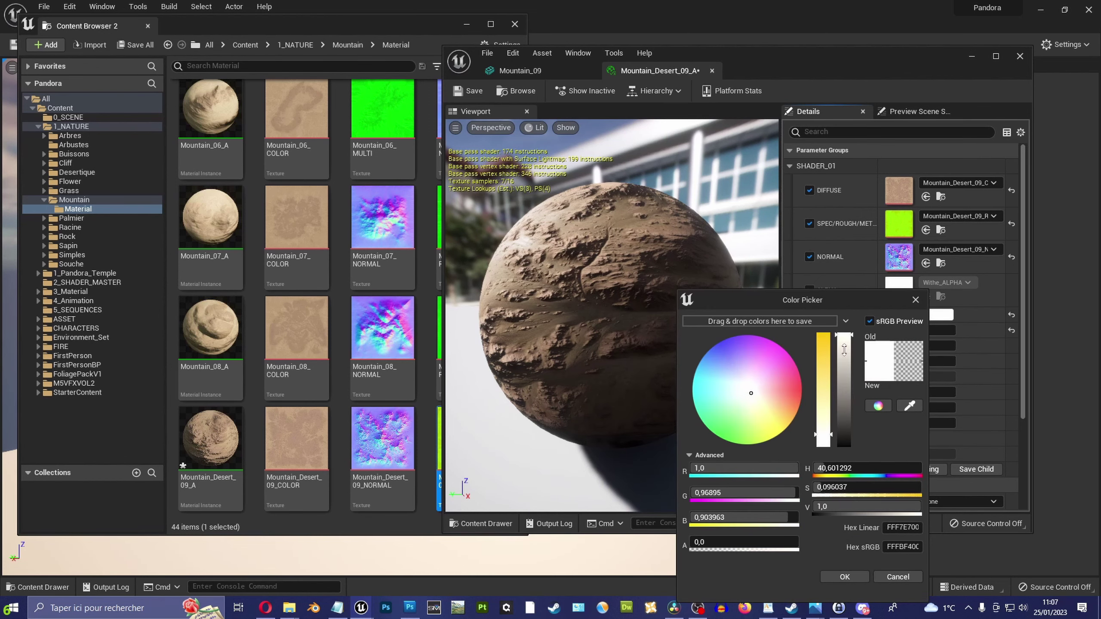
drag(844, 351, 844, 390)
click(916, 299)
scroll(919, 320, down, 3)
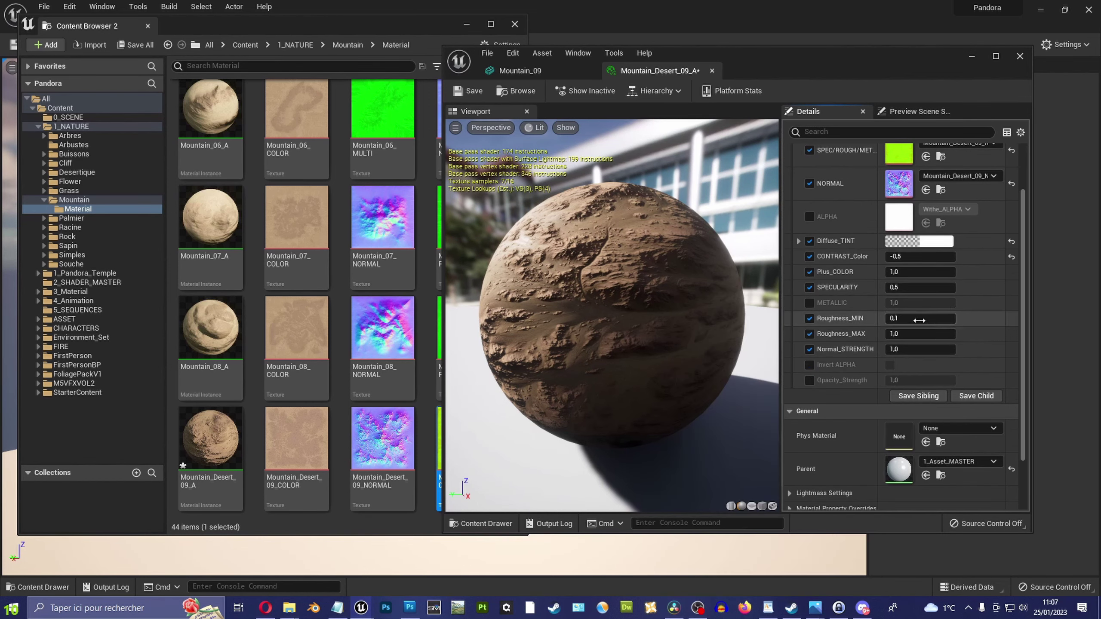
drag(920, 320, 917, 311)
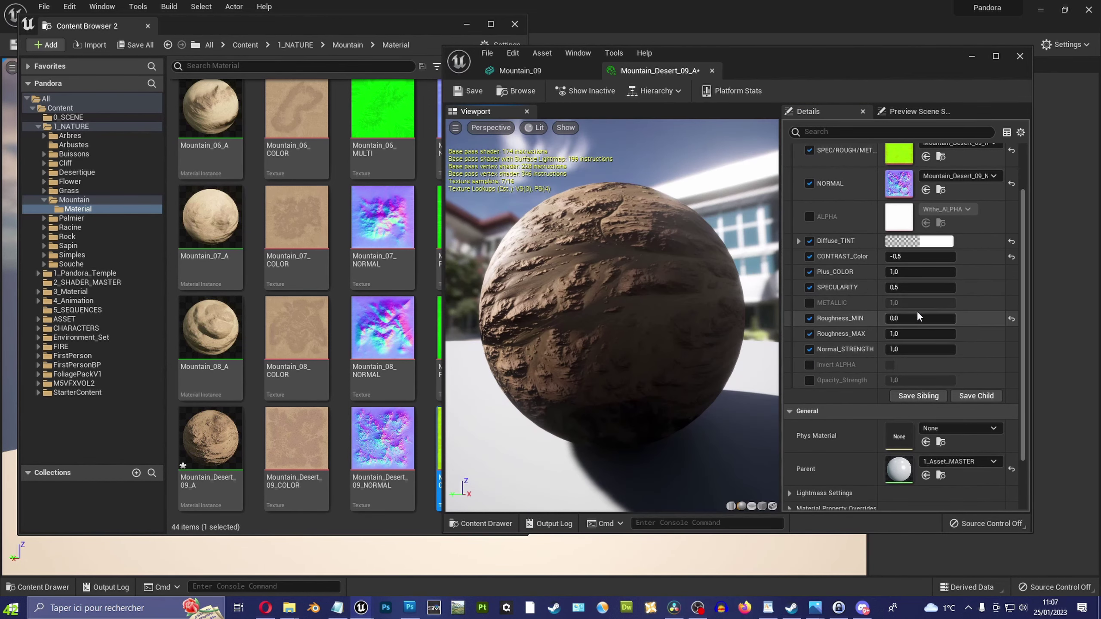
text(0.9)
drag(619, 263, 733, 269)
click(920, 349)
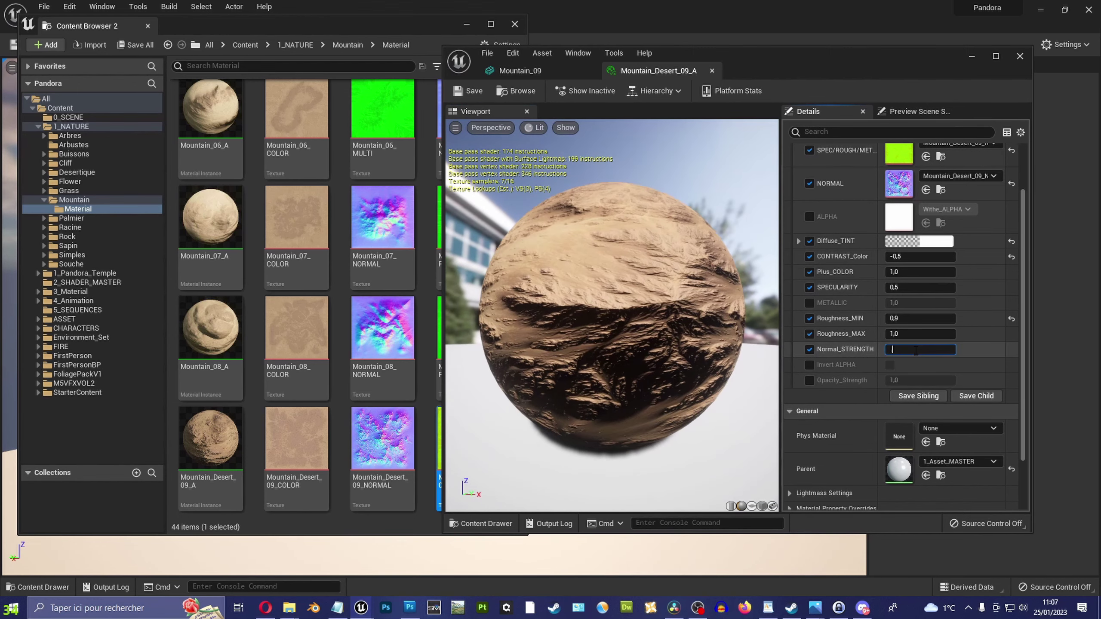
text(0,6)
key(Return)
Put Mountain_Desert_09_A on Mountain_09's Element 0 slot, save the mesh and close its editor
click(712, 71)
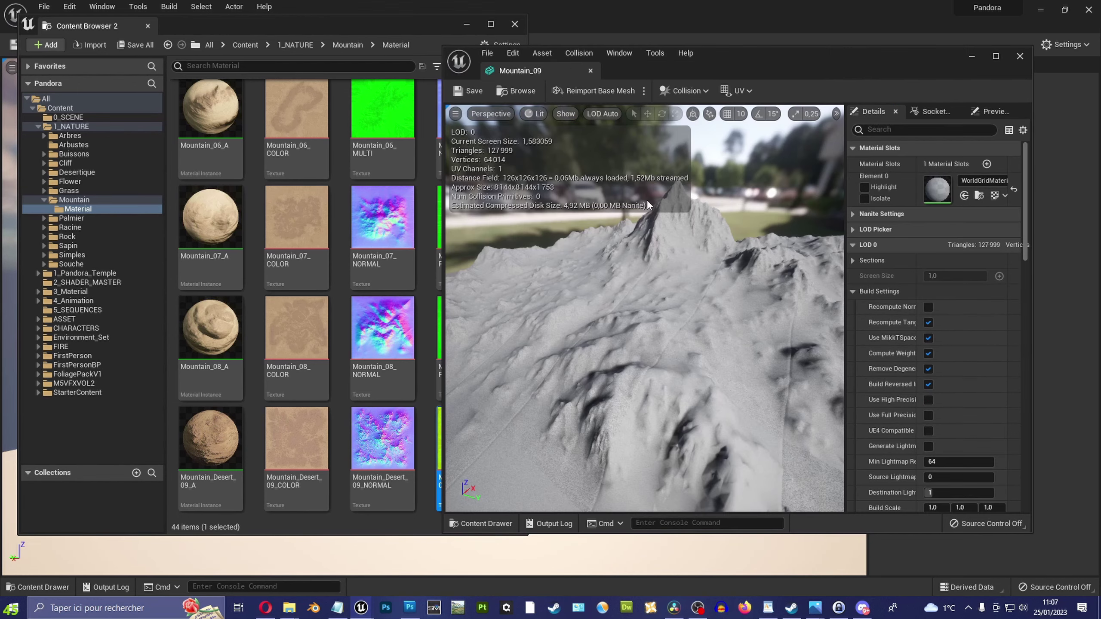
drag(211, 438, 971, 187)
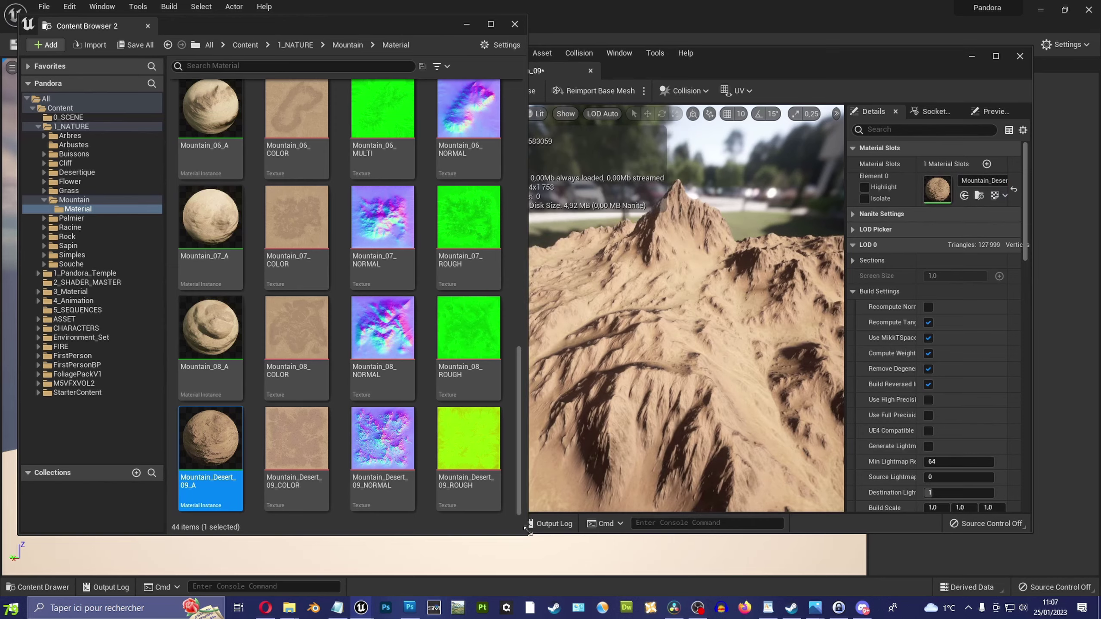
drag(445, 533, 189, 549)
mouse_move(476, 325)
mouse_down()
mouse_move(702, 135)
mouse_move(676, 126)
mouse_move(646, 453)
mouse_move(267, 99)
mouse_up()
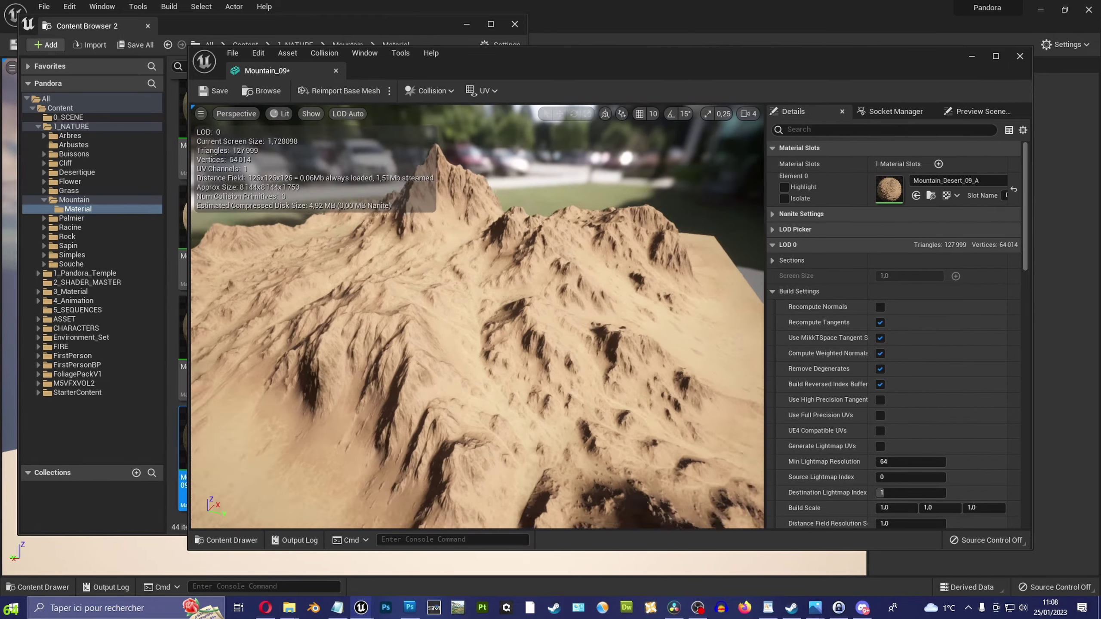
click(214, 91)
click(262, 90)
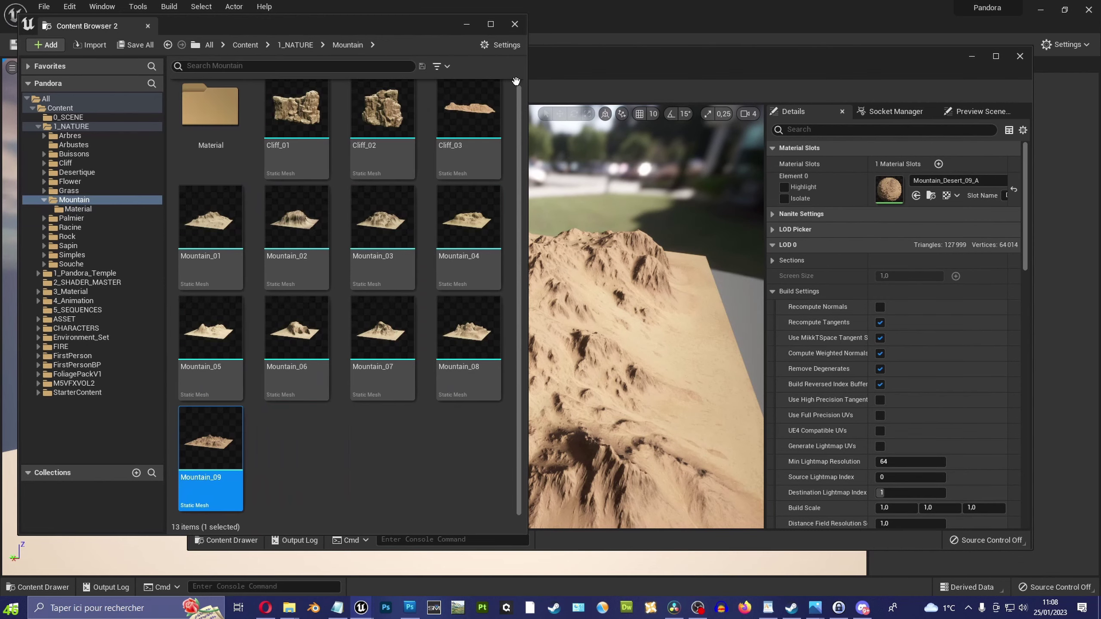
click(1019, 51)
click(1020, 53)
Place Mountain_09 into the level from the content browser
click(1009, 138)
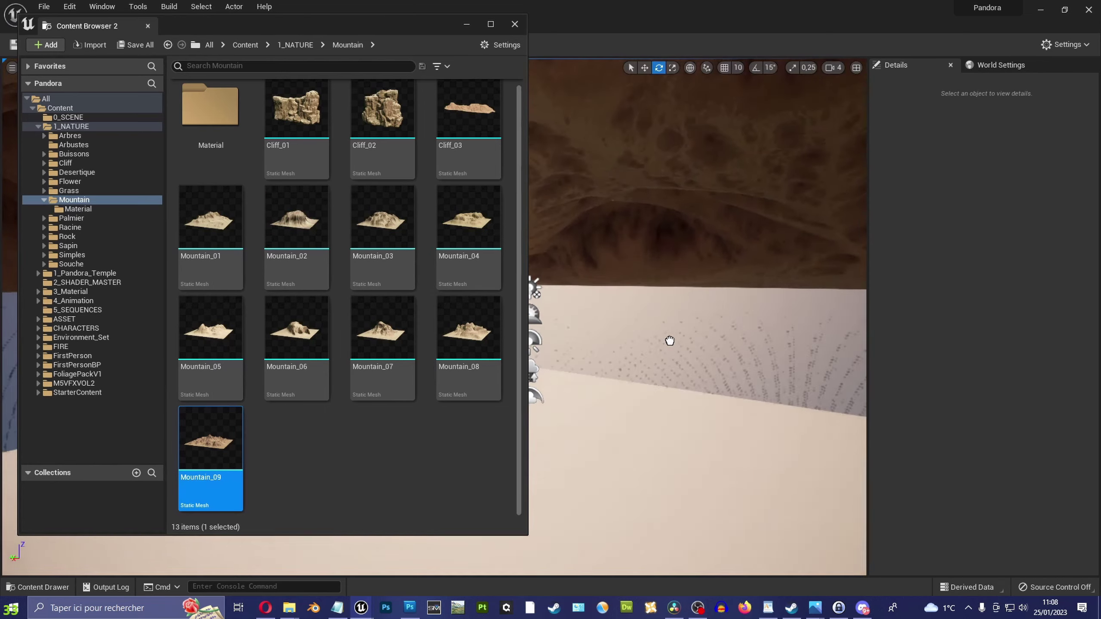
drag(211, 447, 647, 388)
right_drag(605, 157, 605, 157)
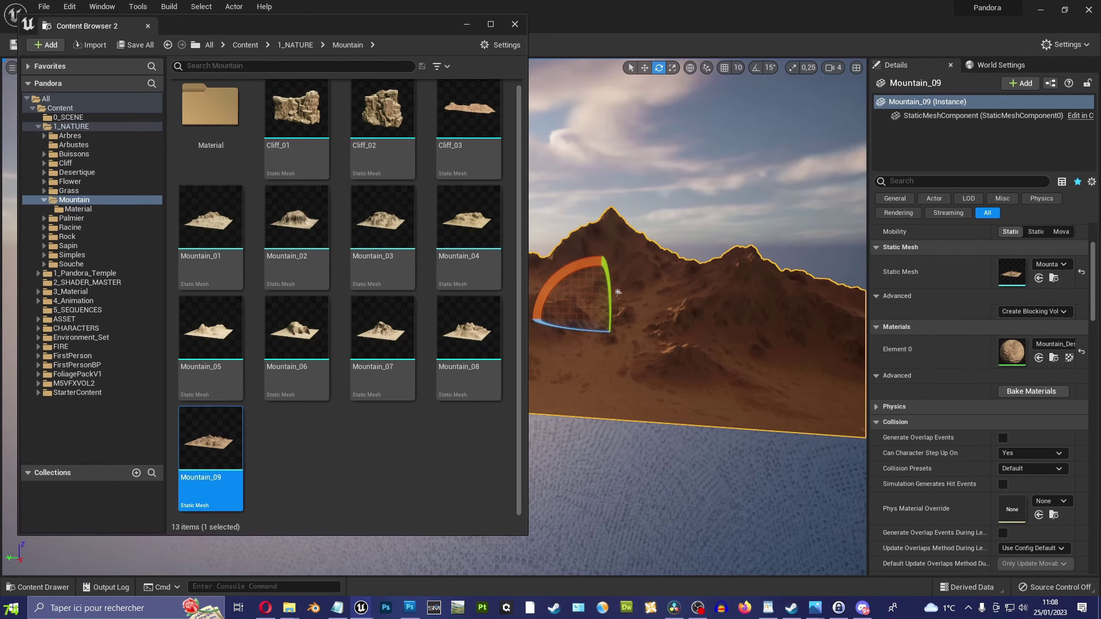
click(606, 157)
click(467, 23)
Check the volumetric cloud's layer settings and tilt the directional sun to a new angle
click(622, 291)
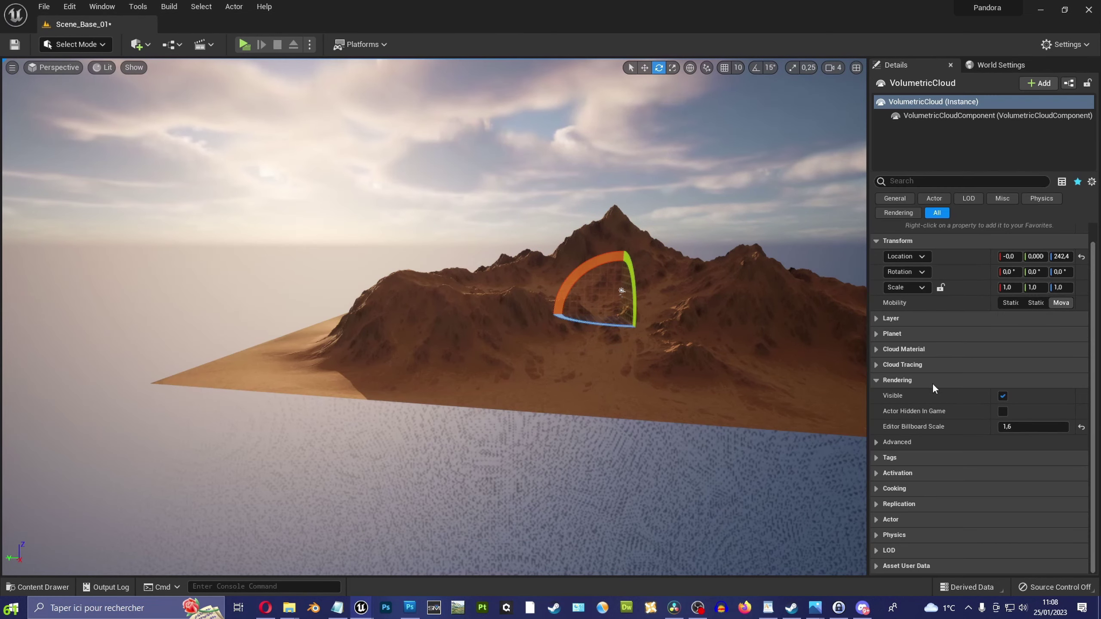
click(890, 317)
click(920, 366)
right_drag(433, 260, 477, 269)
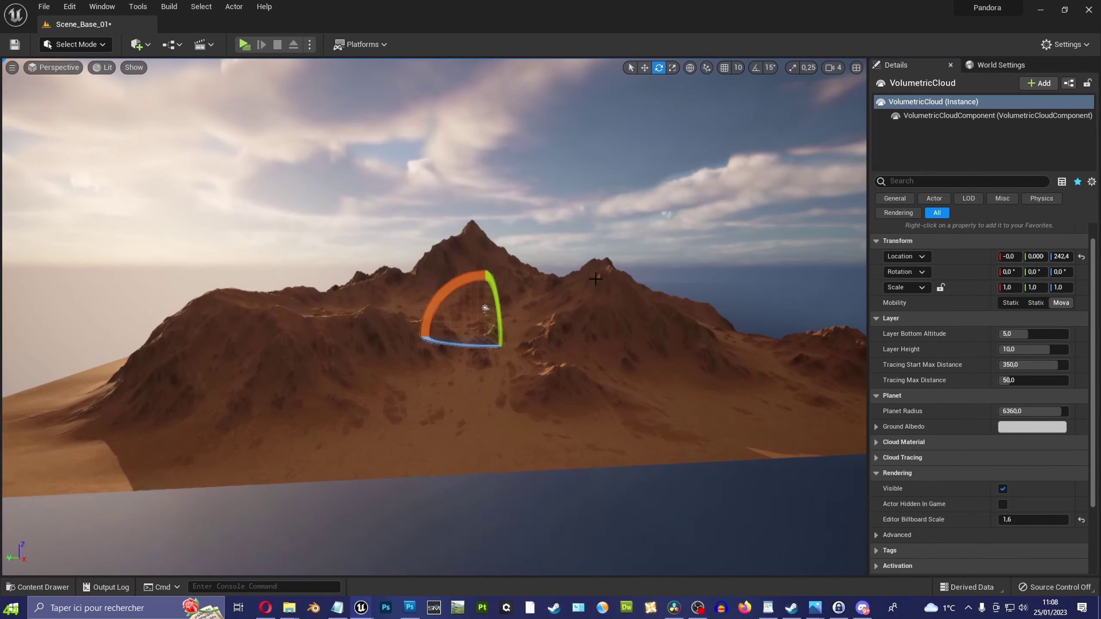
click(526, 283)
mouse_move(526, 283)
mouse_down()
mouse_move(541, 285)
mouse_move(447, 249)
mouse_move(566, 253)
mouse_up()
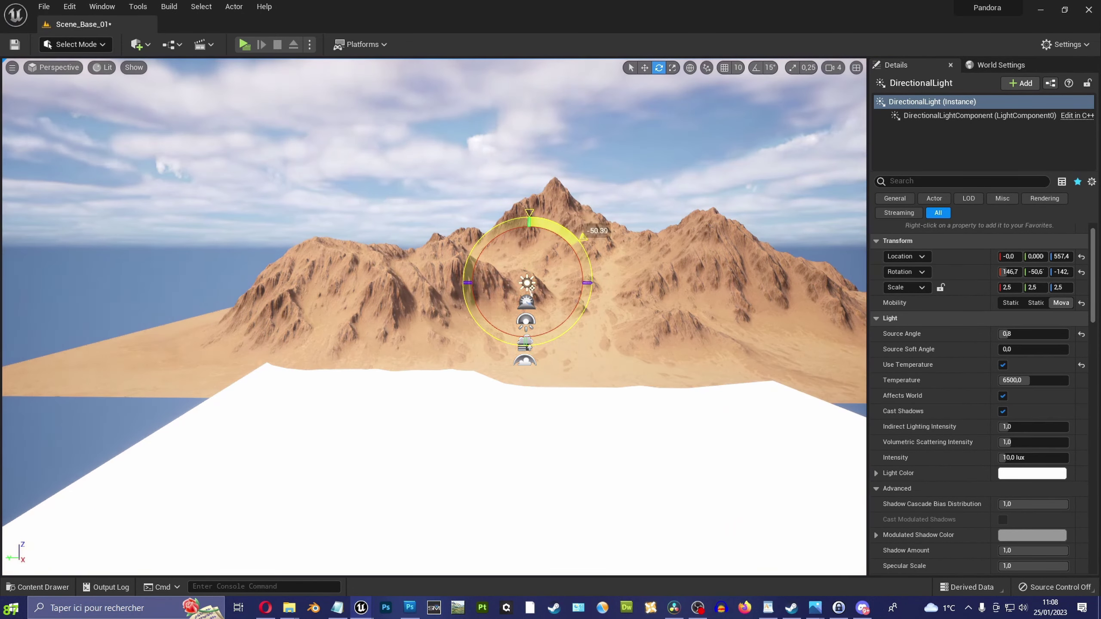
Move Mountain_11 alongside the mountain range
click(566, 253)
key(w)
mouse_move(641, 312)
right_down()
mouse_move(627, 355)
mouse_move(400, 187)
right_up()
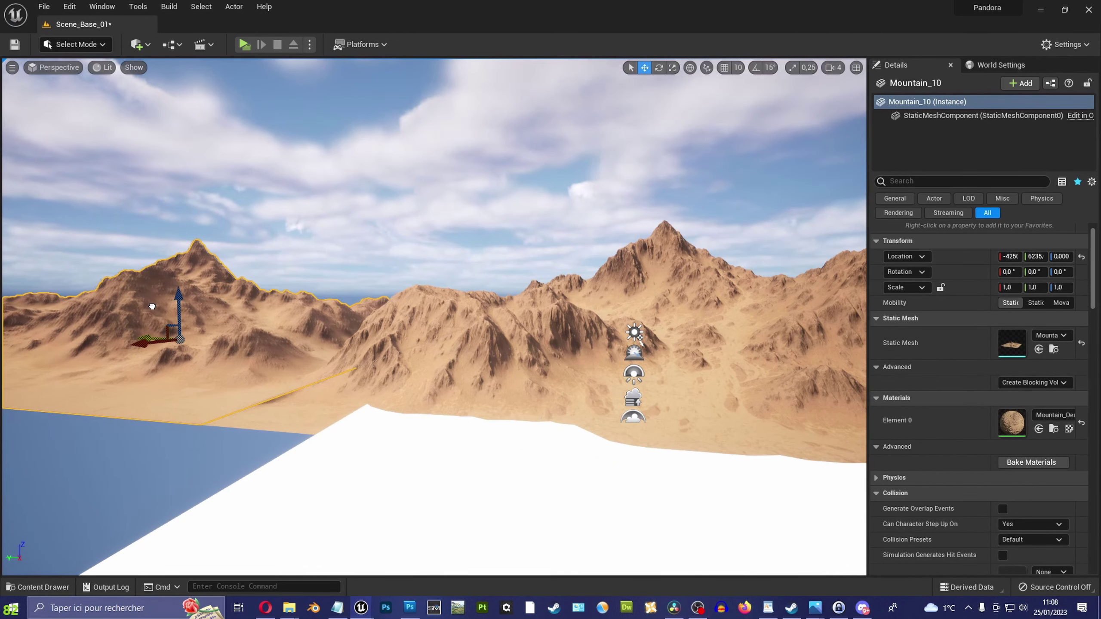
click(400, 187)
click(824, 312)
right_drag(824, 313, 636, 296)
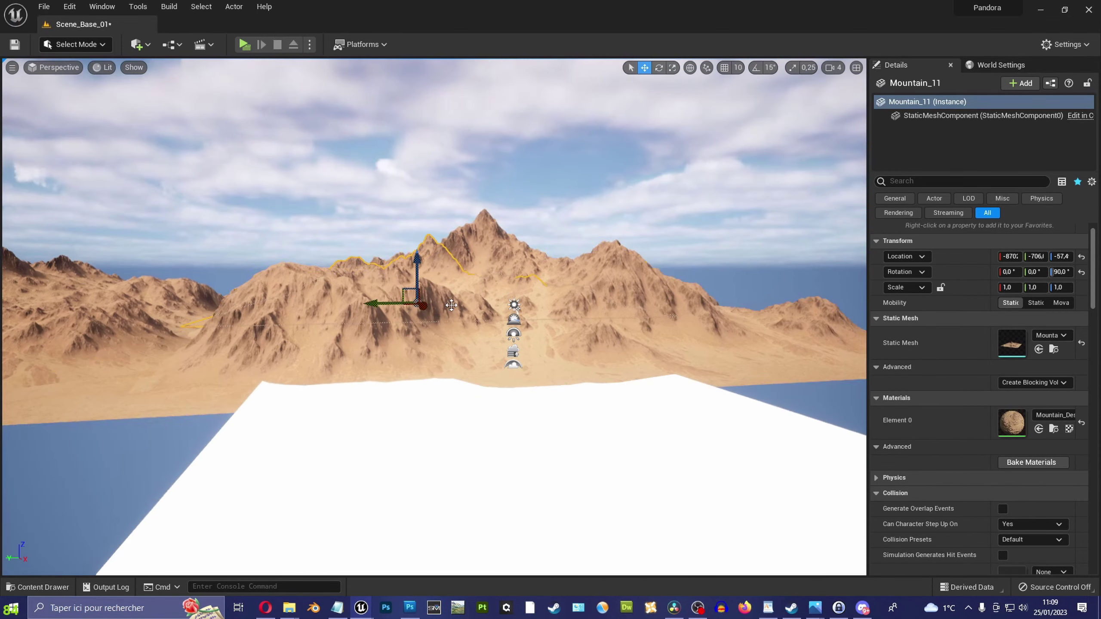
mouse_move(228, 293)
right_down()
mouse_move(476, 153)
mouse_move(642, 151)
right_up()
Refine Mountain_11 with the scale and move gizmos, then save Scene_Base_01
click(443, 210)
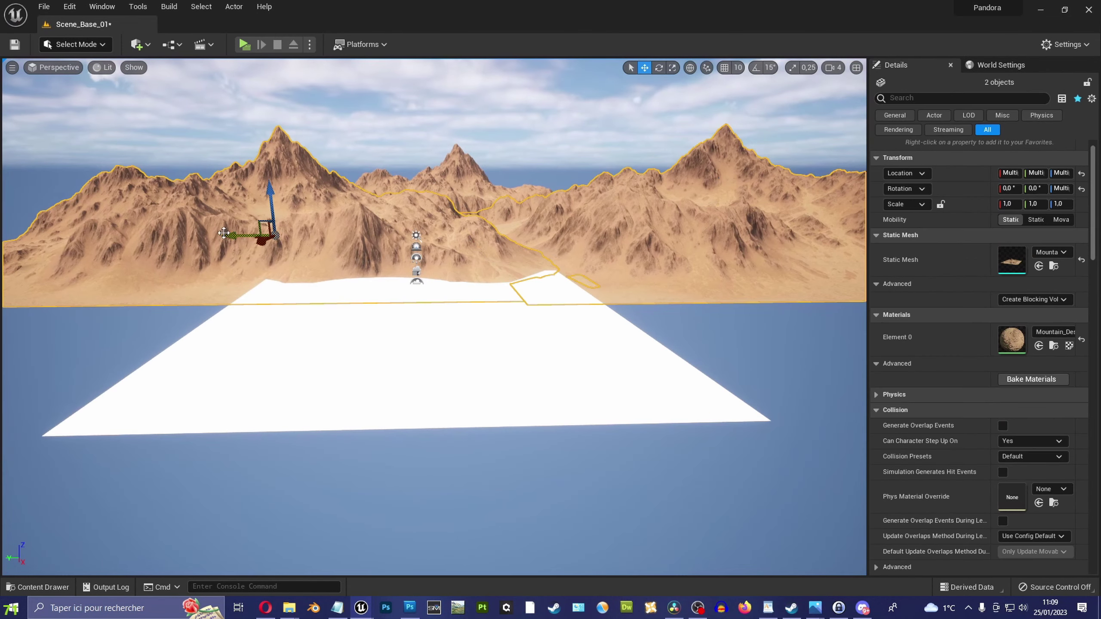
key(r)
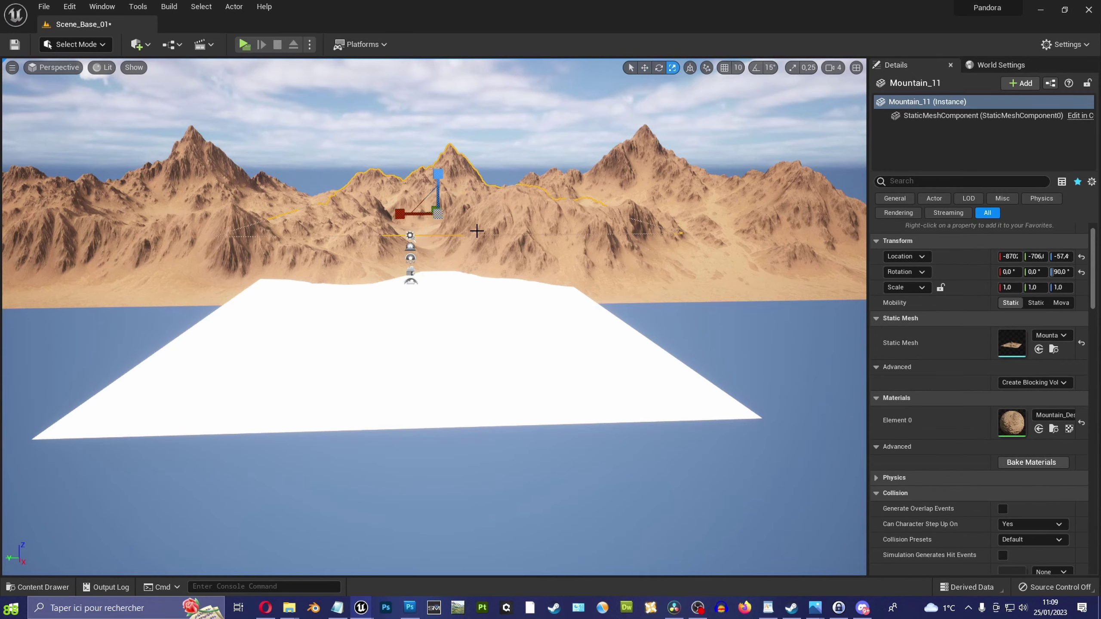
key(w)
right_drag(477, 231, 489, 164)
ctrl+alt+drag(489, 164, 432, 343)
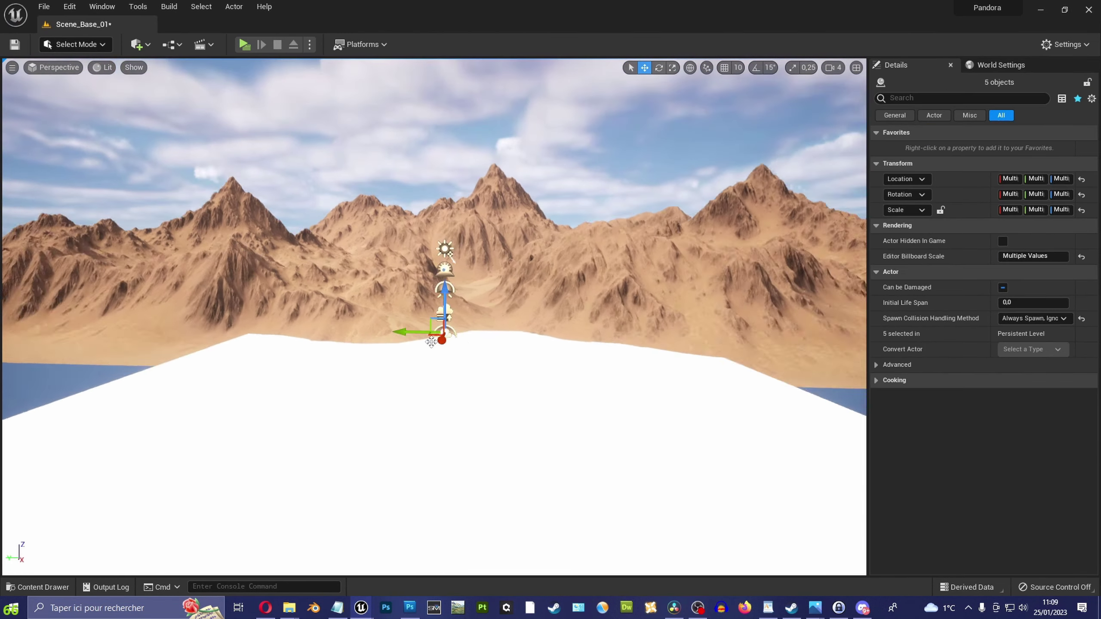
right_drag(431, 342, 431, 343)
key(ctrl+s)
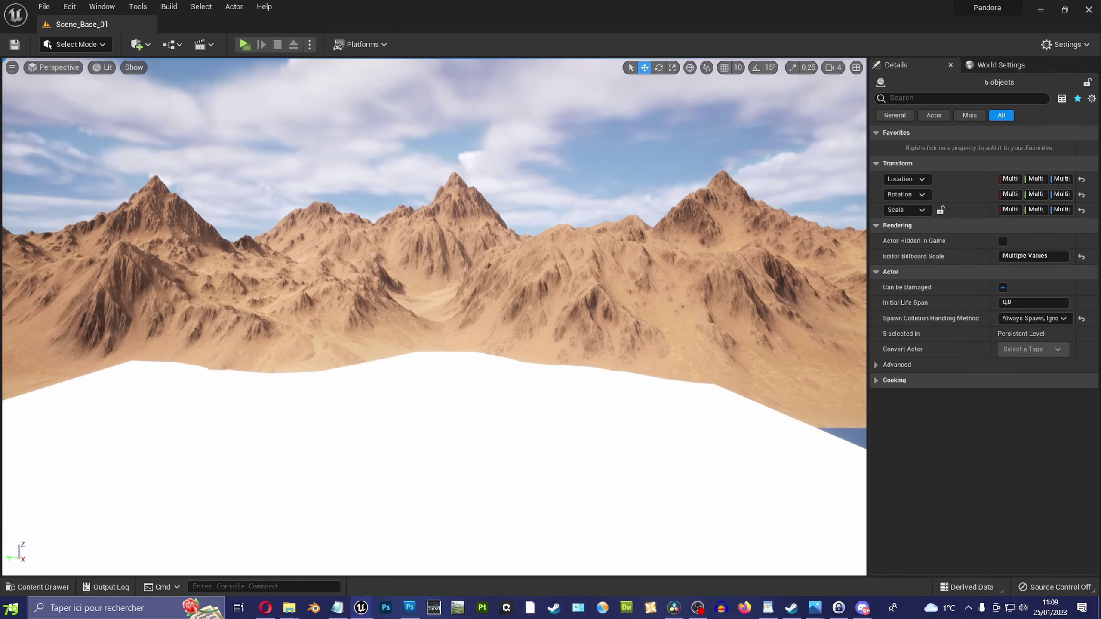
In Landscape Mode, create a default 505 × 505 landscape of 64 components
key(Escape)
right_drag(432, 343, 431, 343)
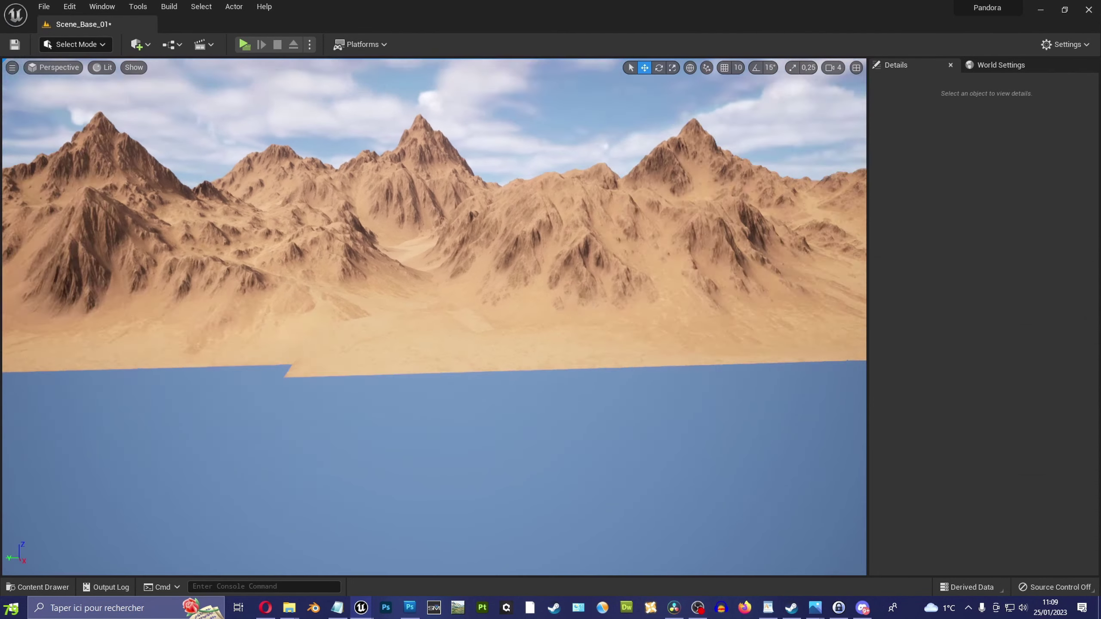
click(75, 44)
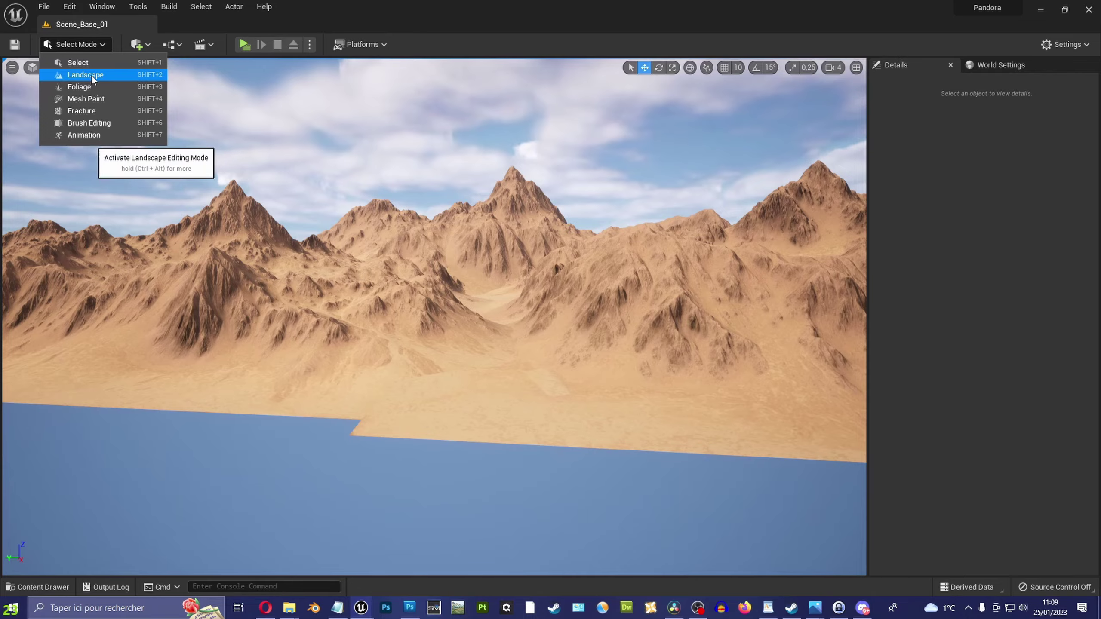
click(91, 74)
right_drag(431, 343, 431, 343)
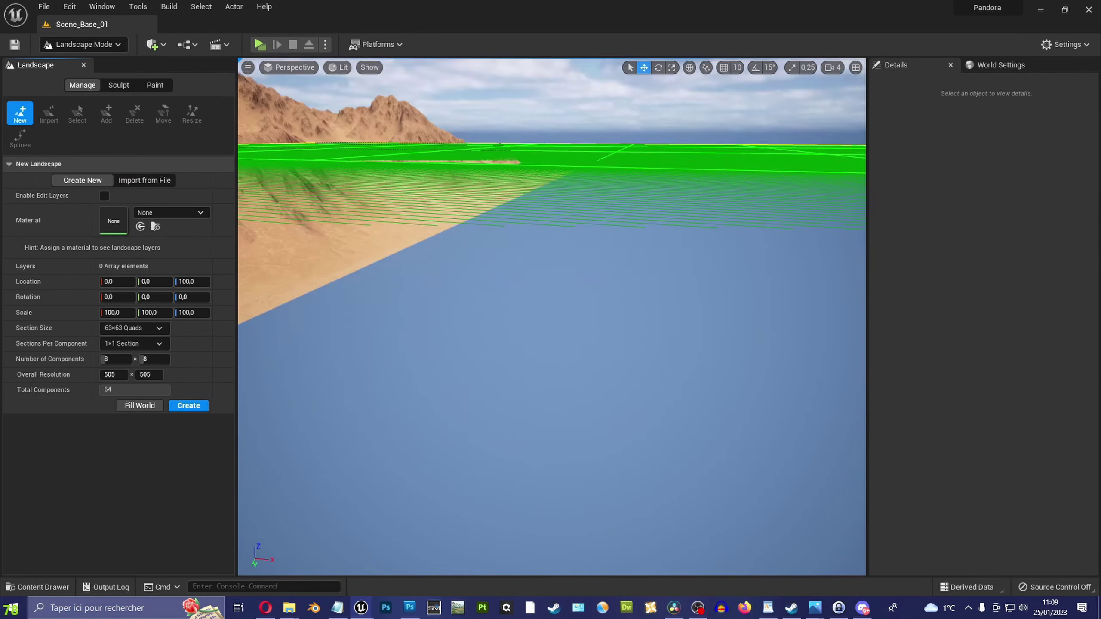
right_drag(382, 427, 382, 427)
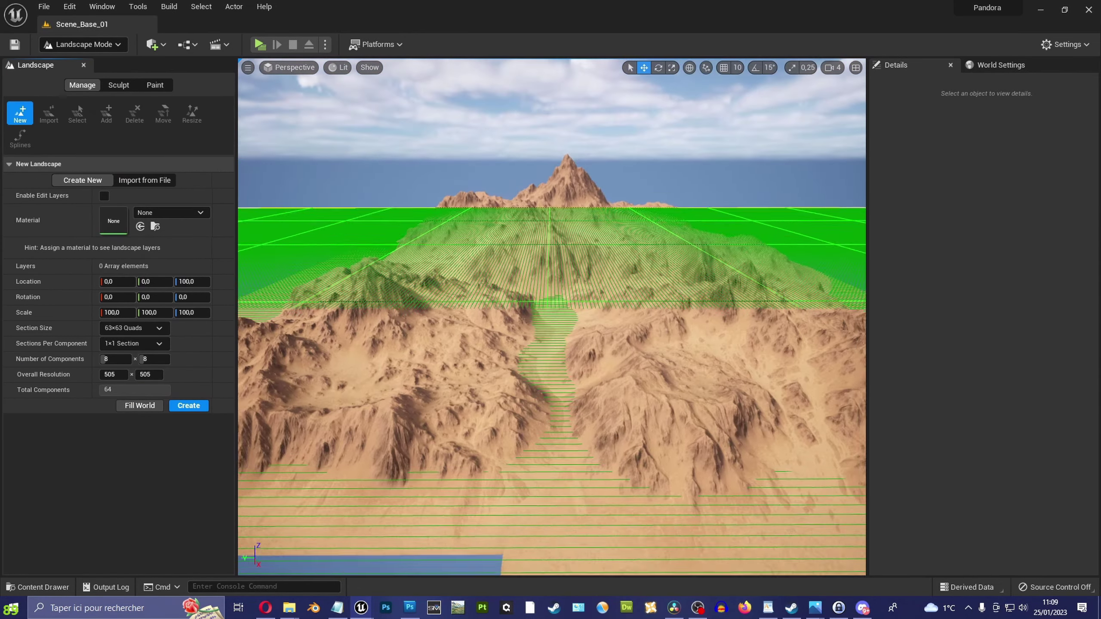
scroll(382, 427, down, 2)
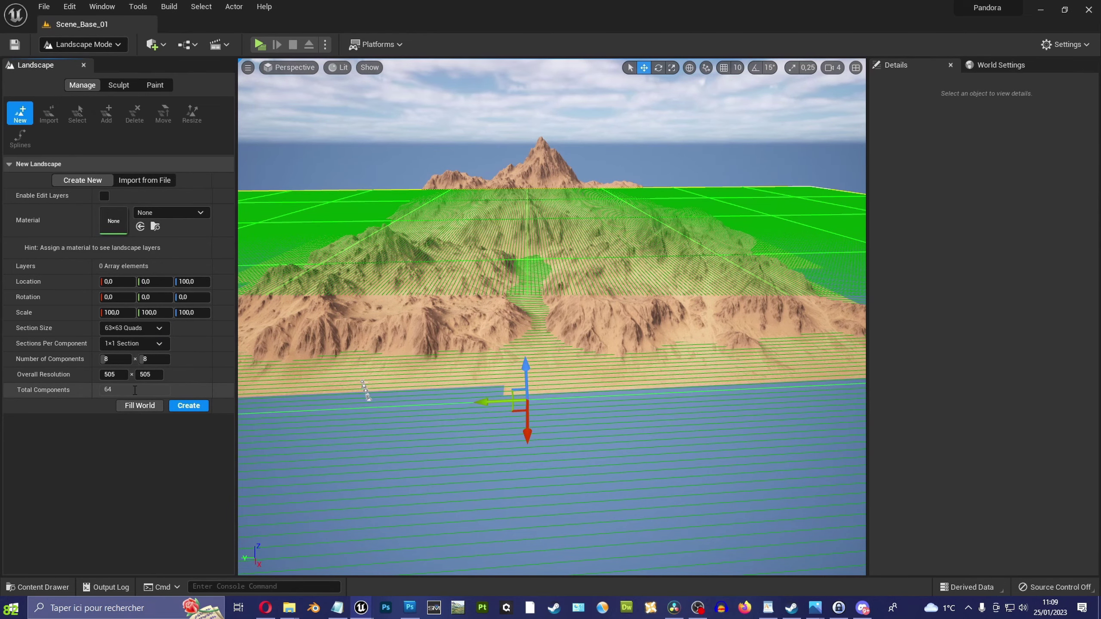
click(185, 406)
right_drag(526, 264, 526, 264)
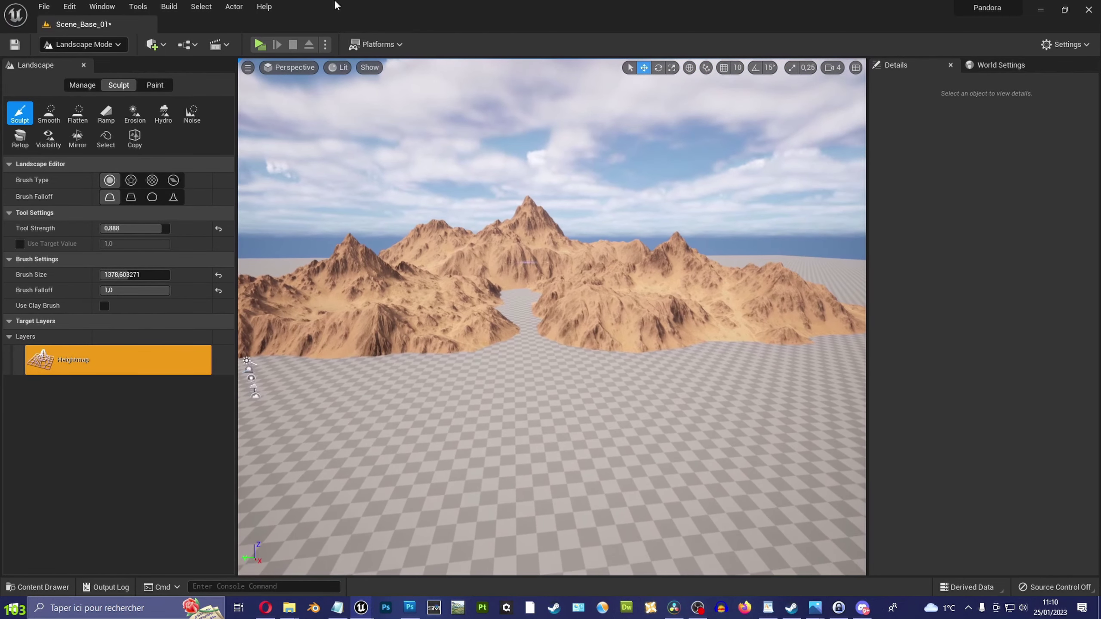
Select the new landscape and create a 1_Material_MASTER instance named Desert_01
click(111, 44)
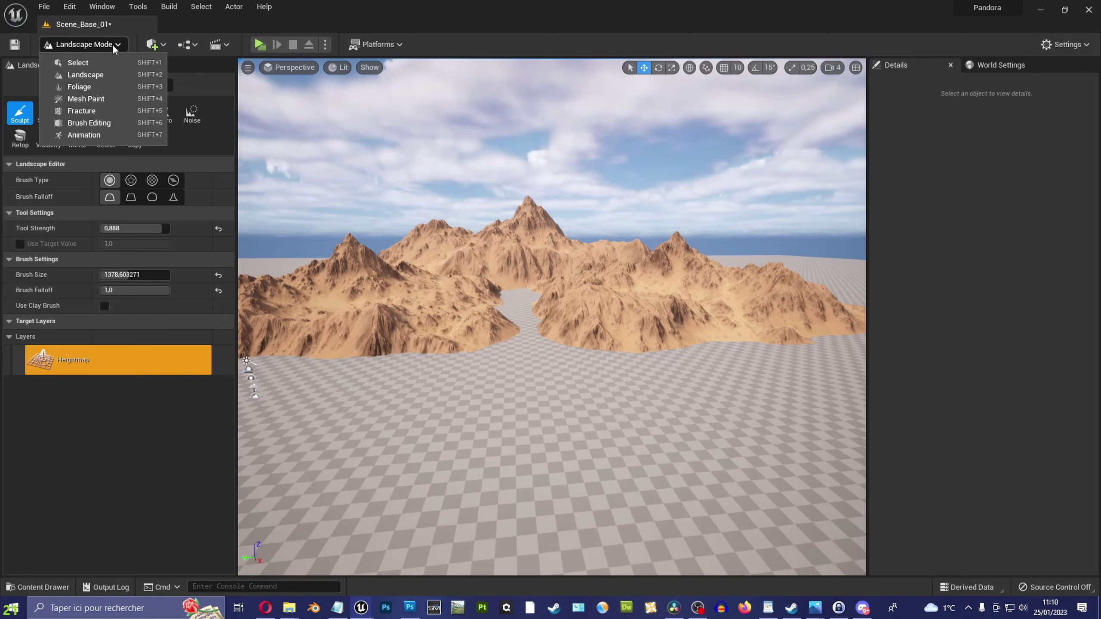
click(52, 63)
mouse_move(321, 254)
right_down()
mouse_move(361, 314)
mouse_move(417, 315)
right_up()
click(361, 314)
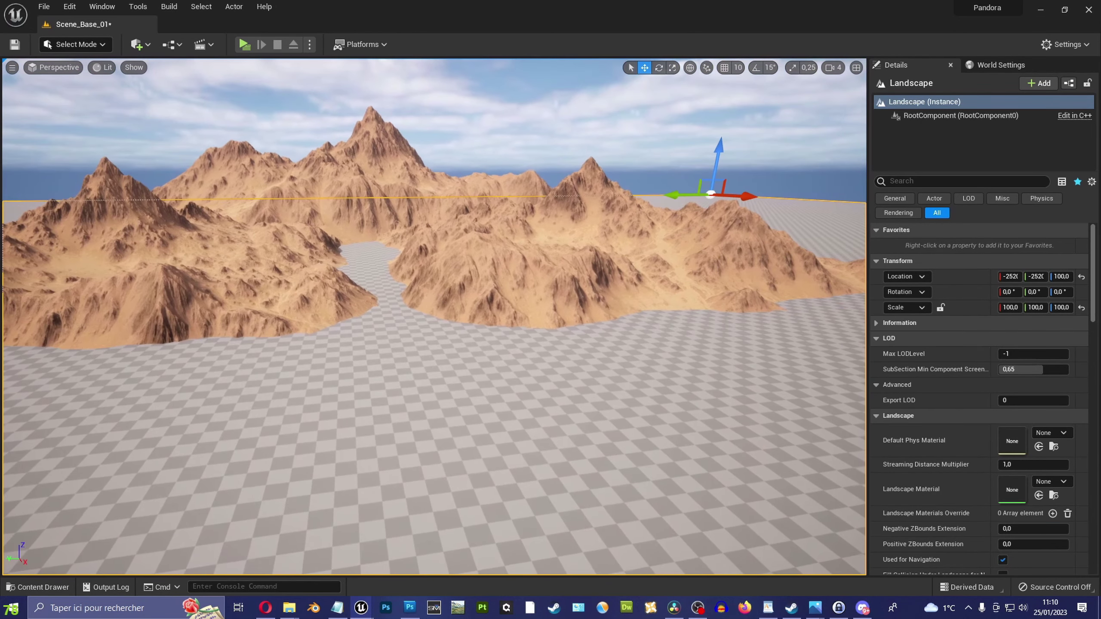
key(ctrl+space)
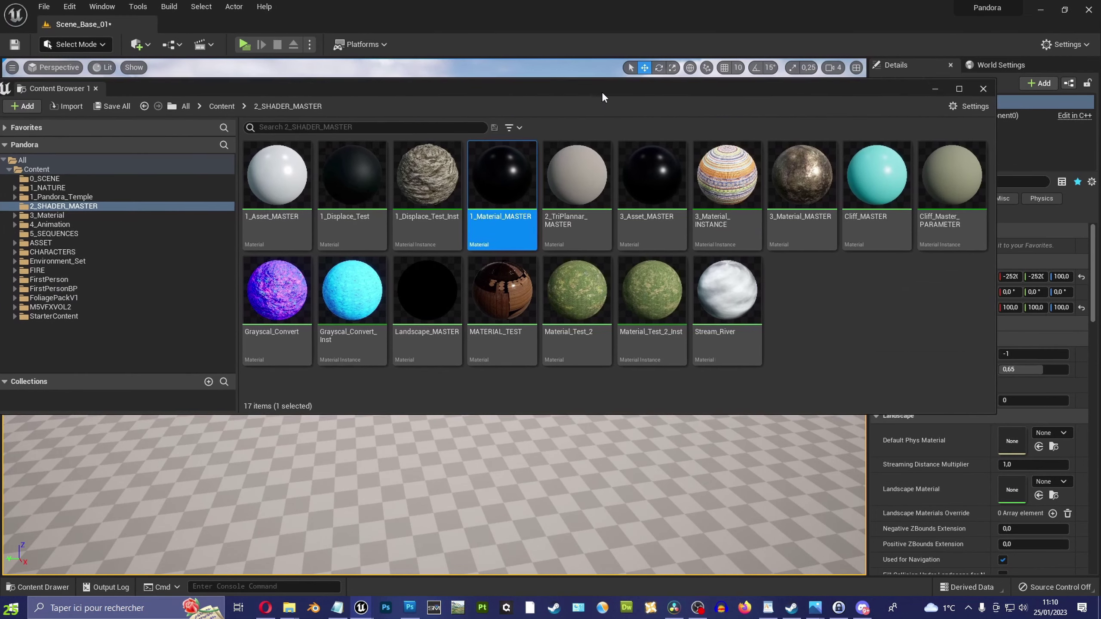
right_click(547, 200)
click(593, 223)
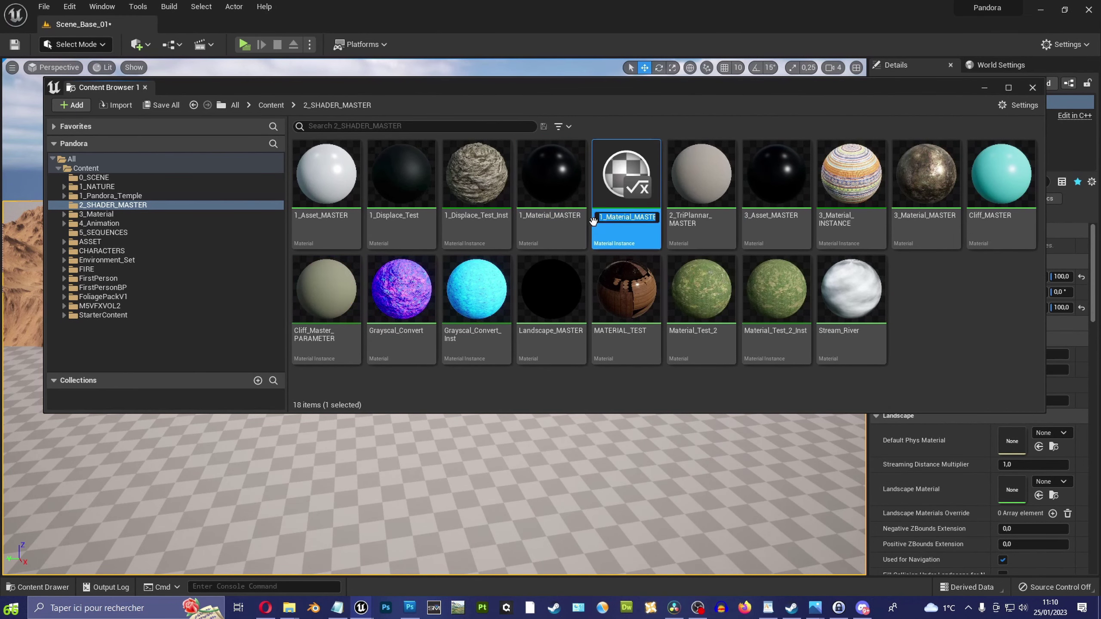
text(Desert_01)
key(Return)
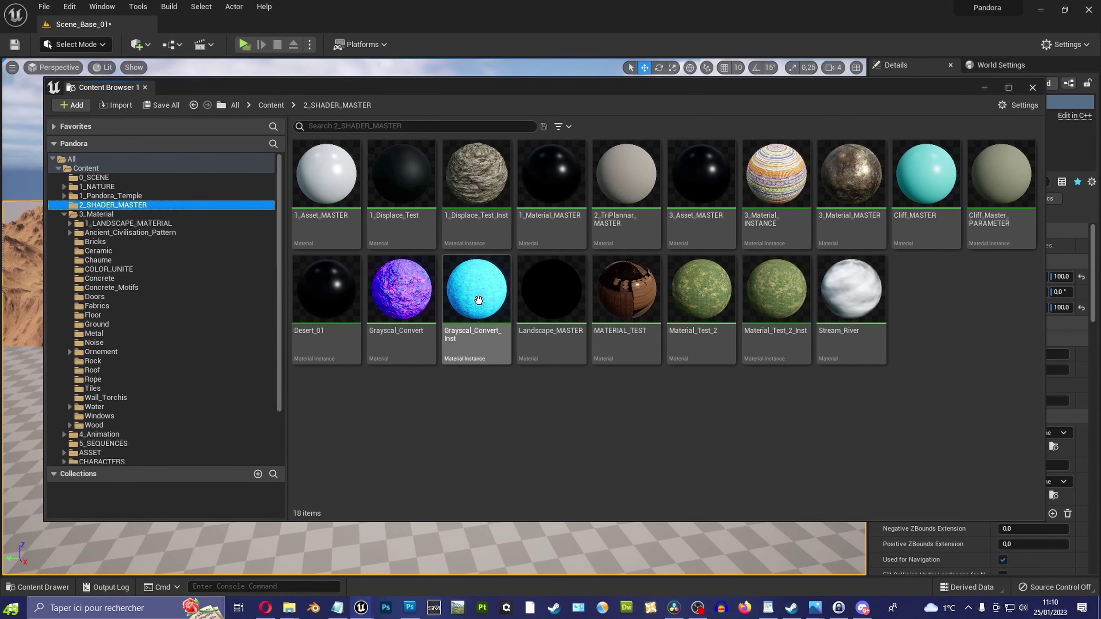
Move Desert_01 into Ground, enable Normal_STRENGTH and the UV size, rotator and offset parameters, and save
drag(115, 324, 110, 327)
click(109, 327)
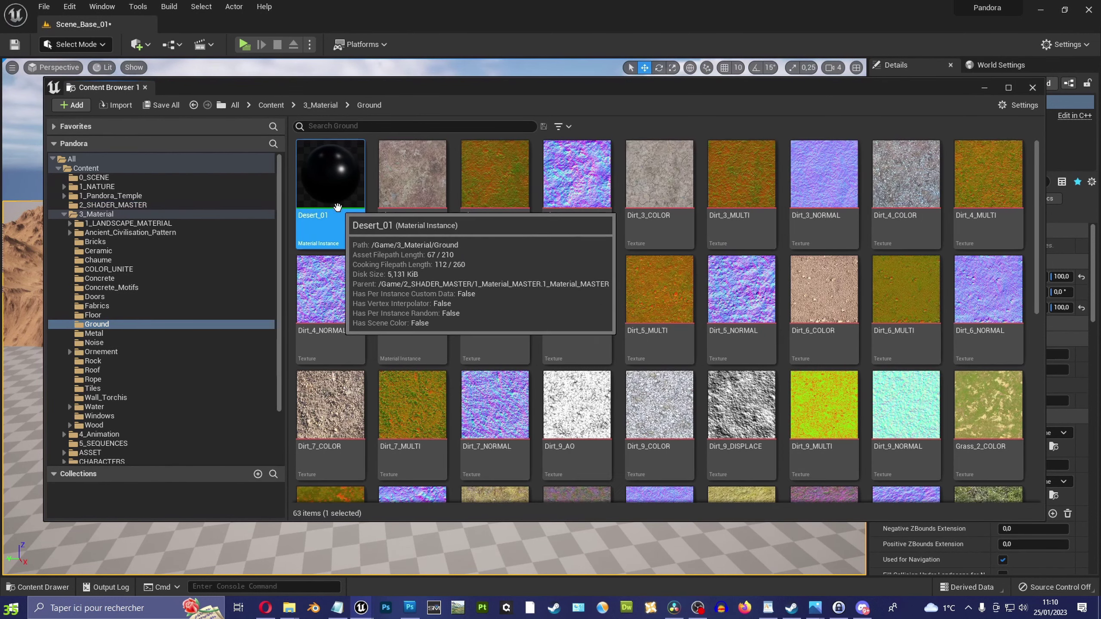
double_click(319, 209)
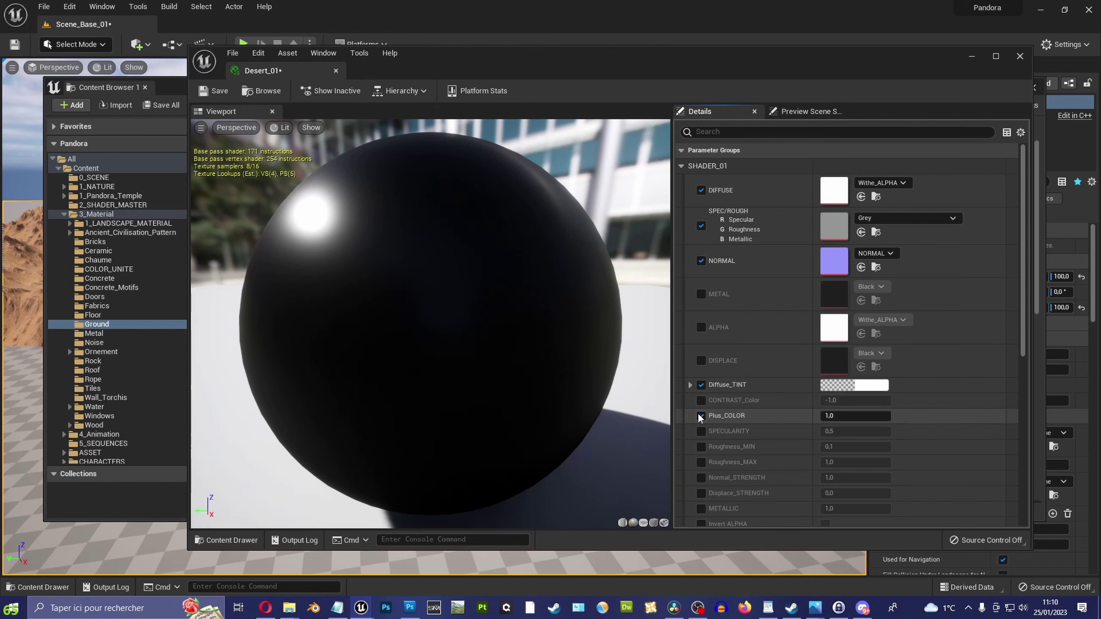
click(701, 478)
scroll(700, 412, down, 3)
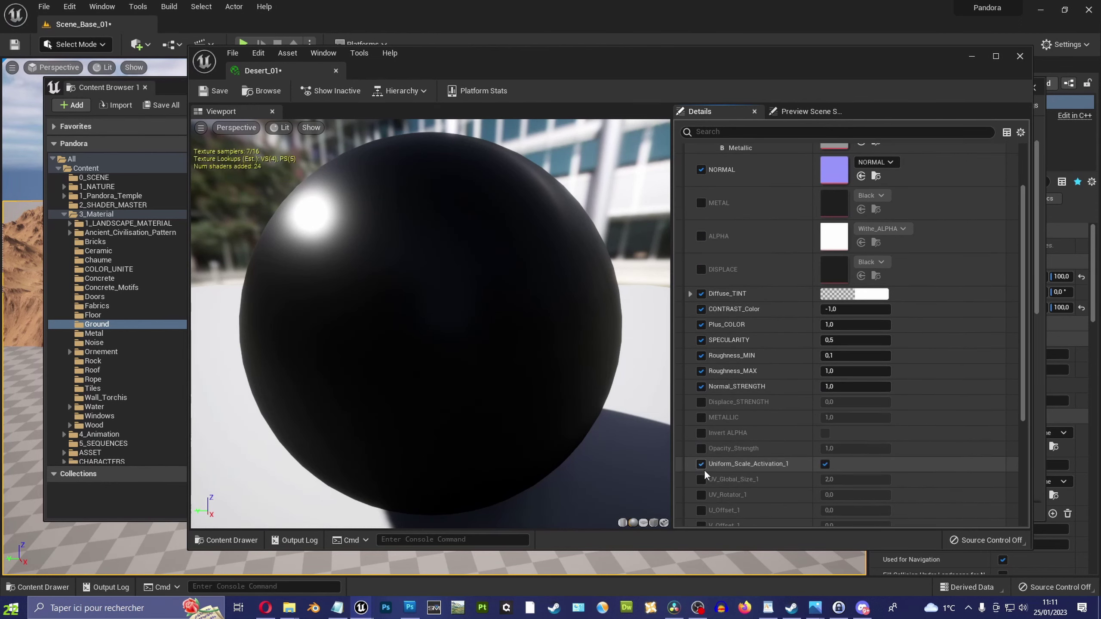
scroll(703, 469, down, 3)
click(701, 388)
click(702, 403)
click(701, 419)
click(701, 434)
key(ctrl+s)
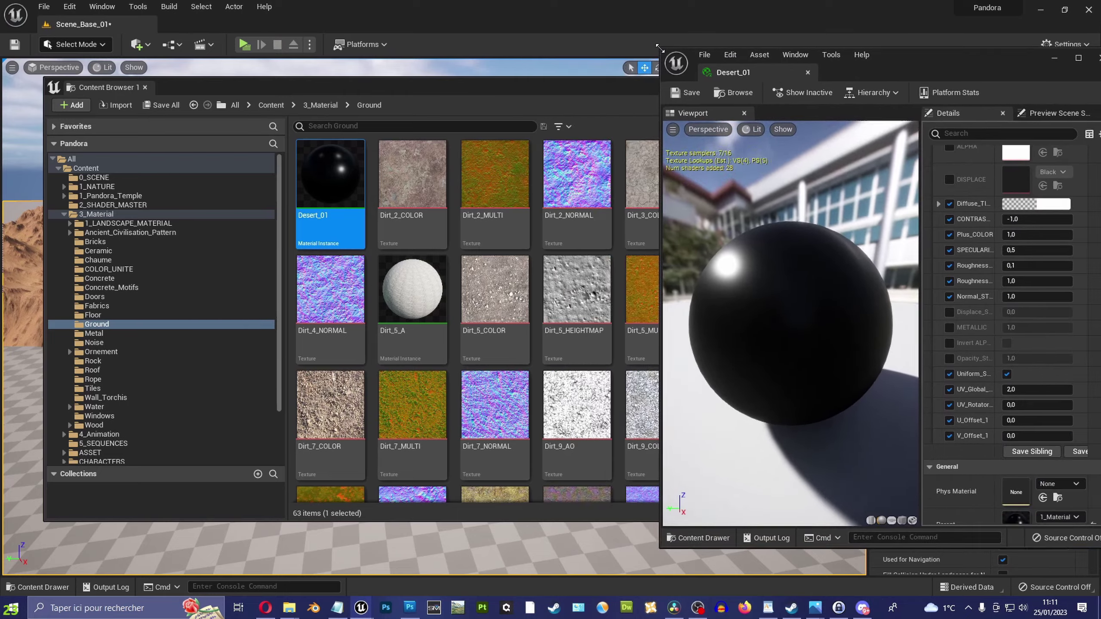
drag(390, 75, 767, 74)
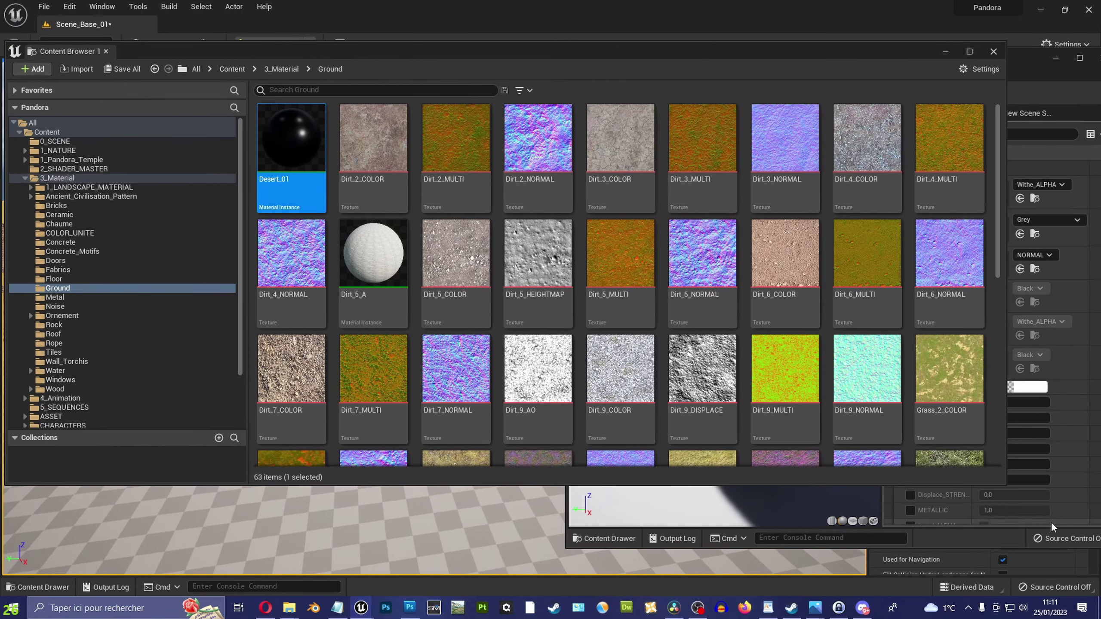
Preview the Sand_07 and Sand_04 colour textures and choose Sand_04_COLOR
drag(1005, 484, 538, 568)
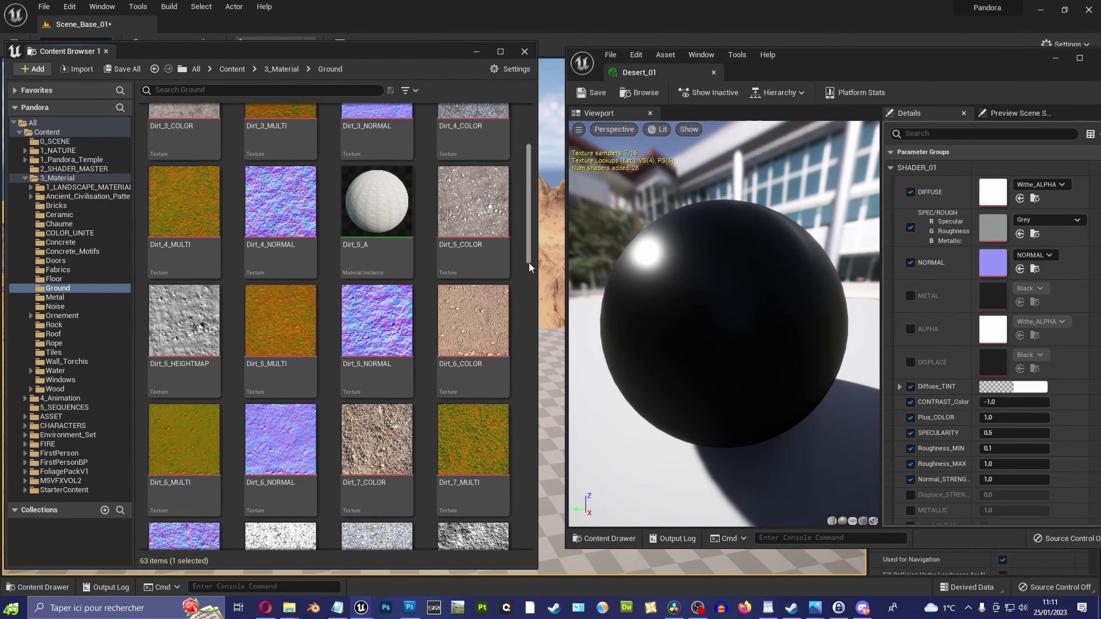
scroll(530, 267, down, 10)
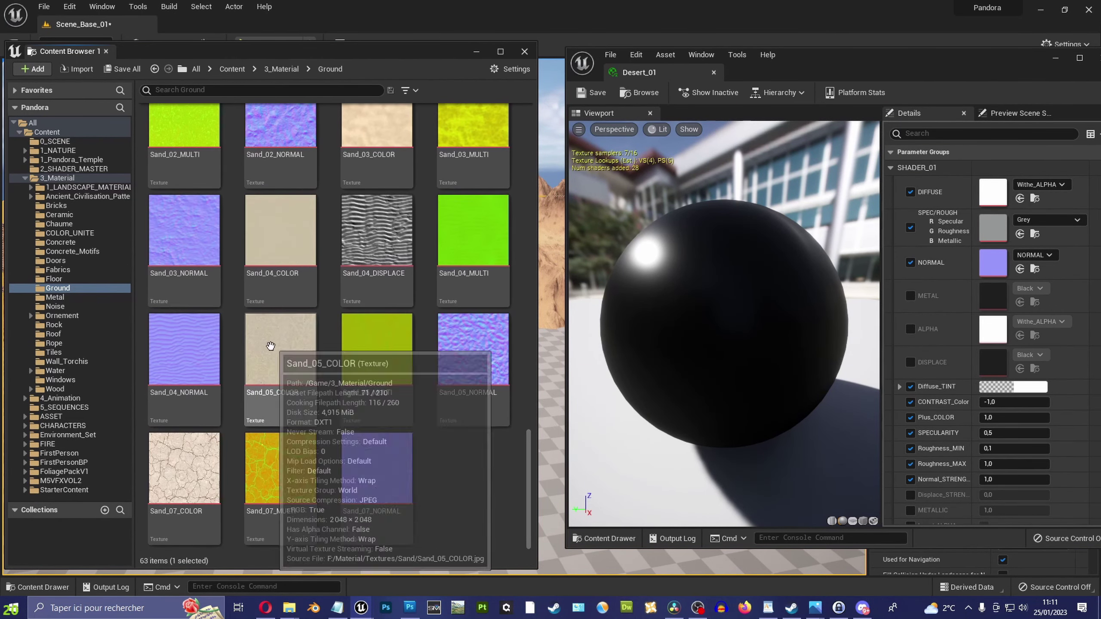
double_click(184, 468)
click(835, 72)
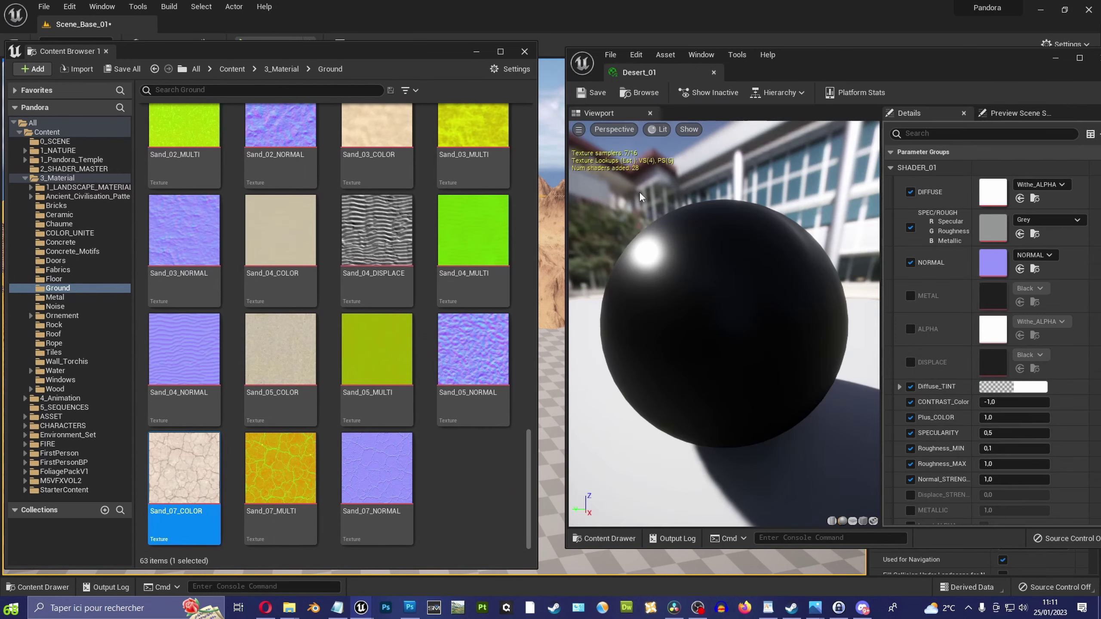
scroll(282, 304, up, 1)
click(285, 281)
double_click(285, 281)
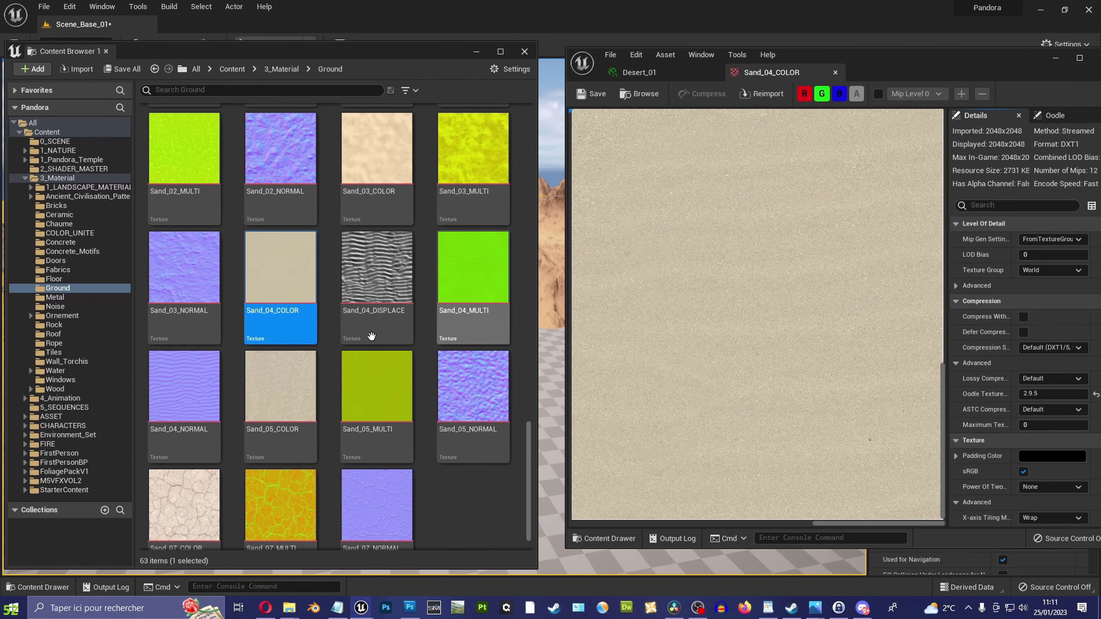
click(835, 72)
Lower CONTRAST_Color and assign Sand_04_MULTI to SPEC/ROUGH and Sand_04_NORMAL to NORMAL
click(1000, 401)
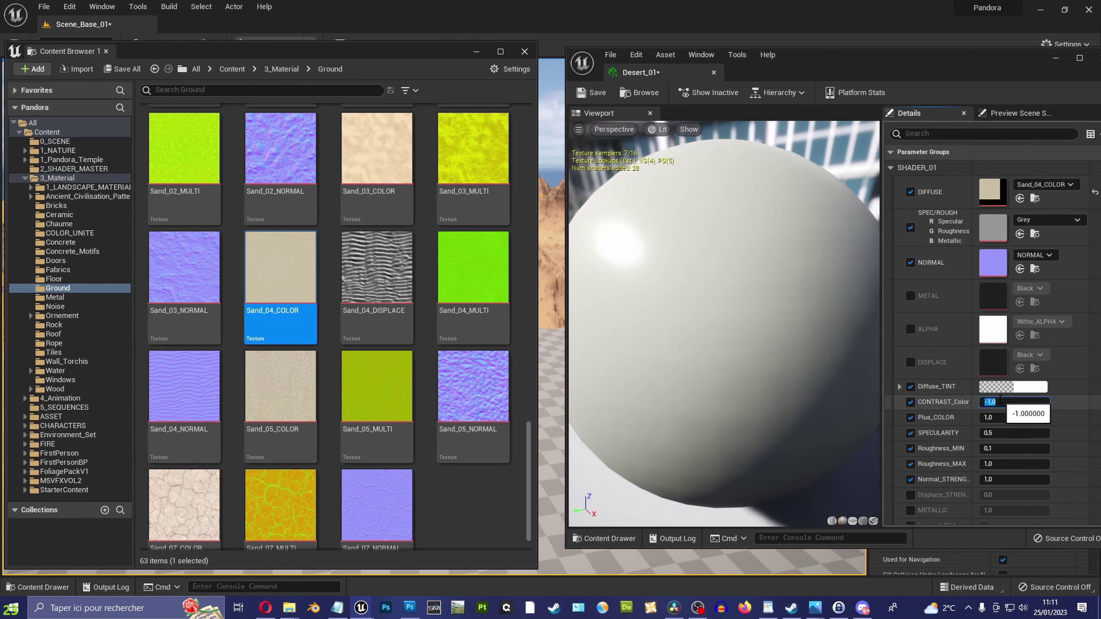
text(-0,7)
key(Return)
drag(473, 266, 993, 228)
drag(184, 386, 992, 262)
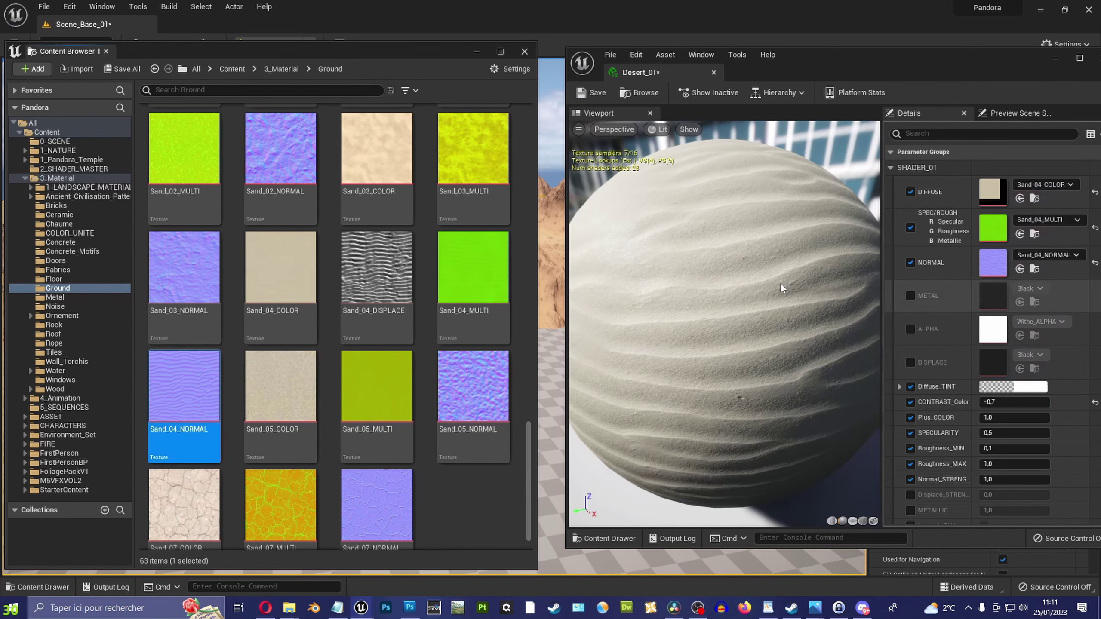
drag(782, 288, 739, 259)
Give Diffuse_TINT a cream colour, set Roughness_MIN to 0,9 and close the editor
click(1009, 388)
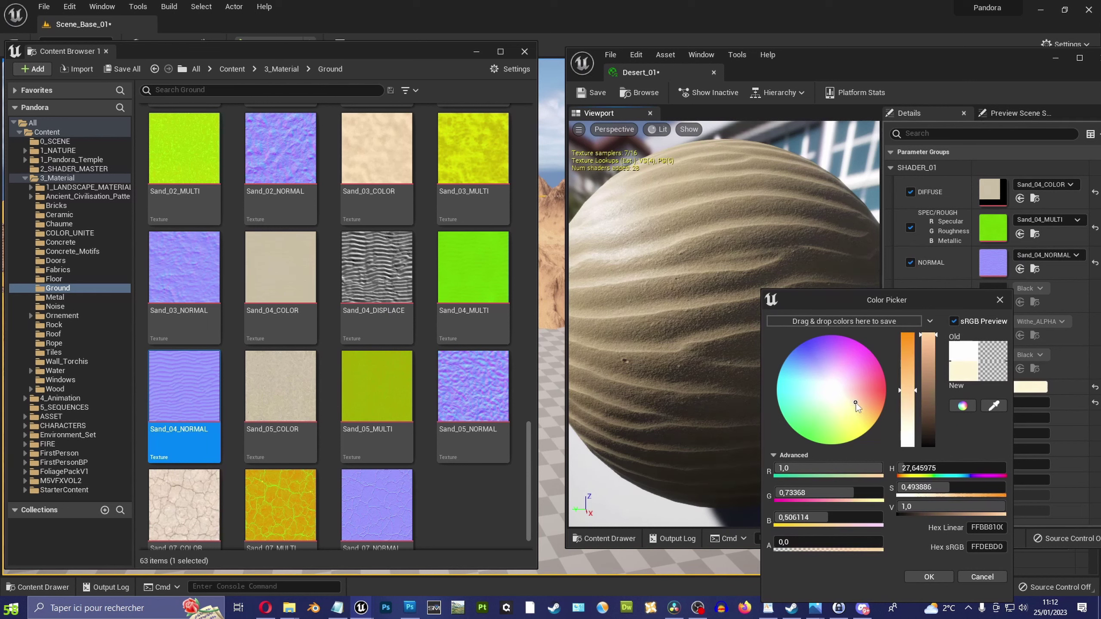
click(928, 576)
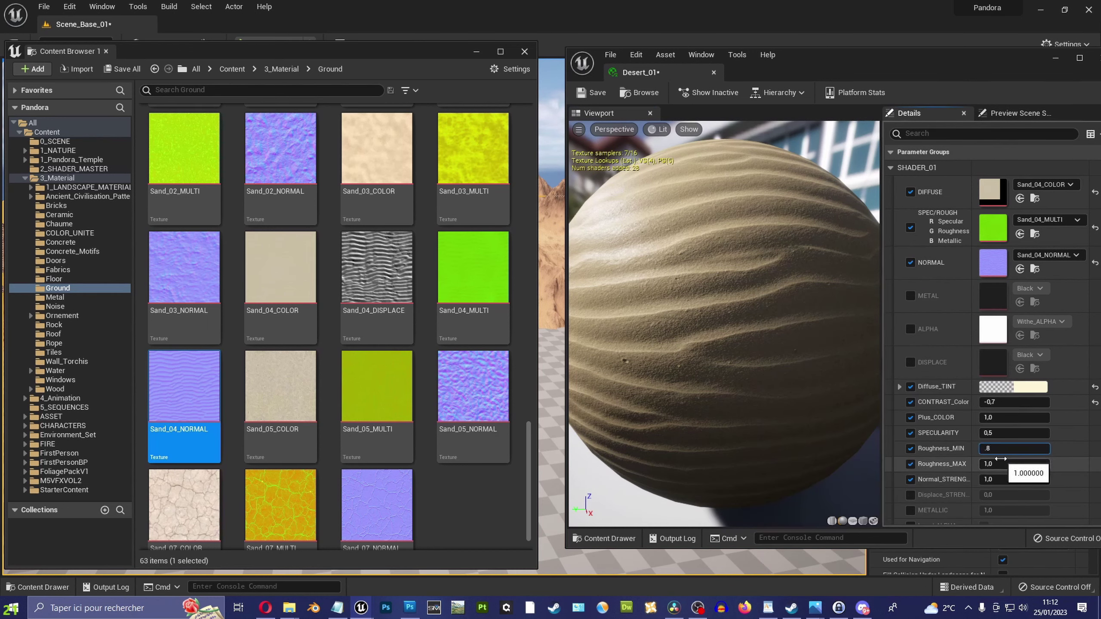
key(Return)
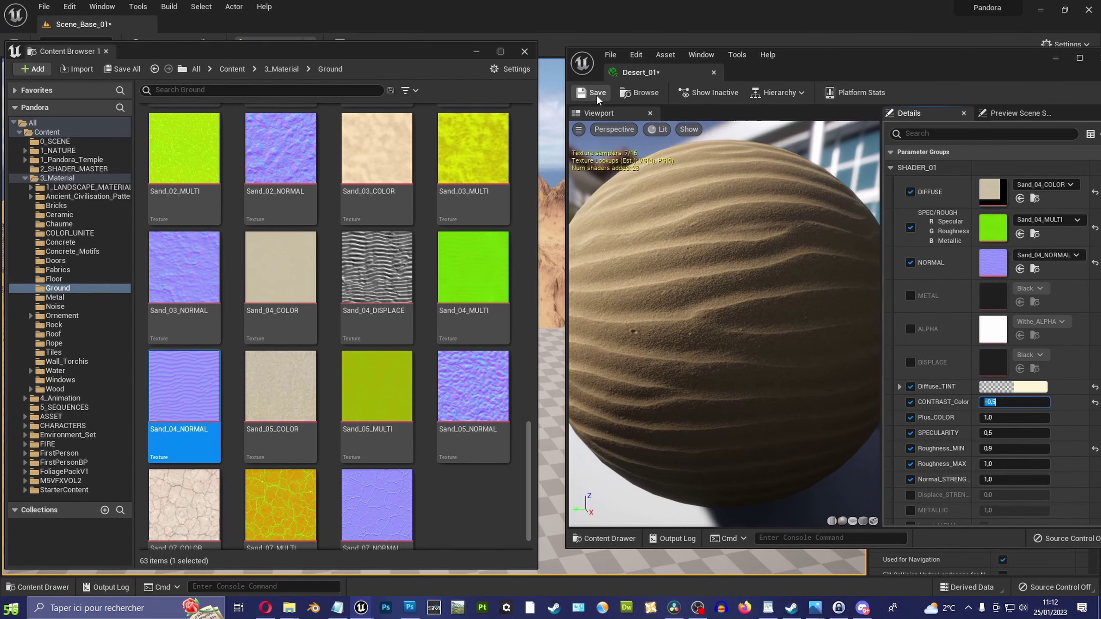
drag(566, 197, 252, 196)
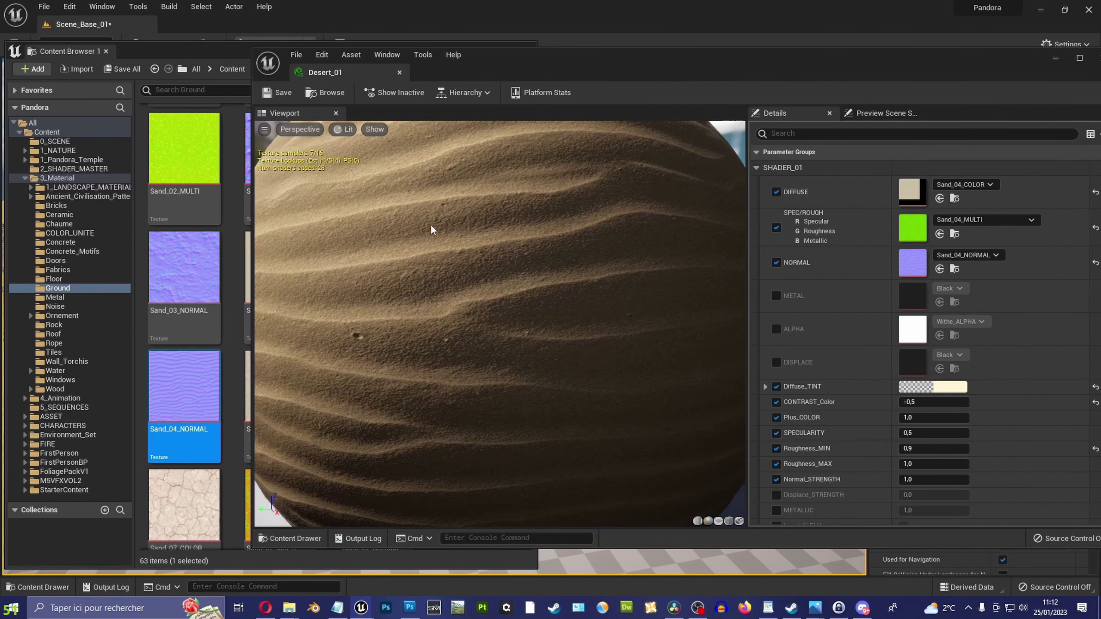
scroll(498, 325, up, 5)
drag(499, 325, 305, 116)
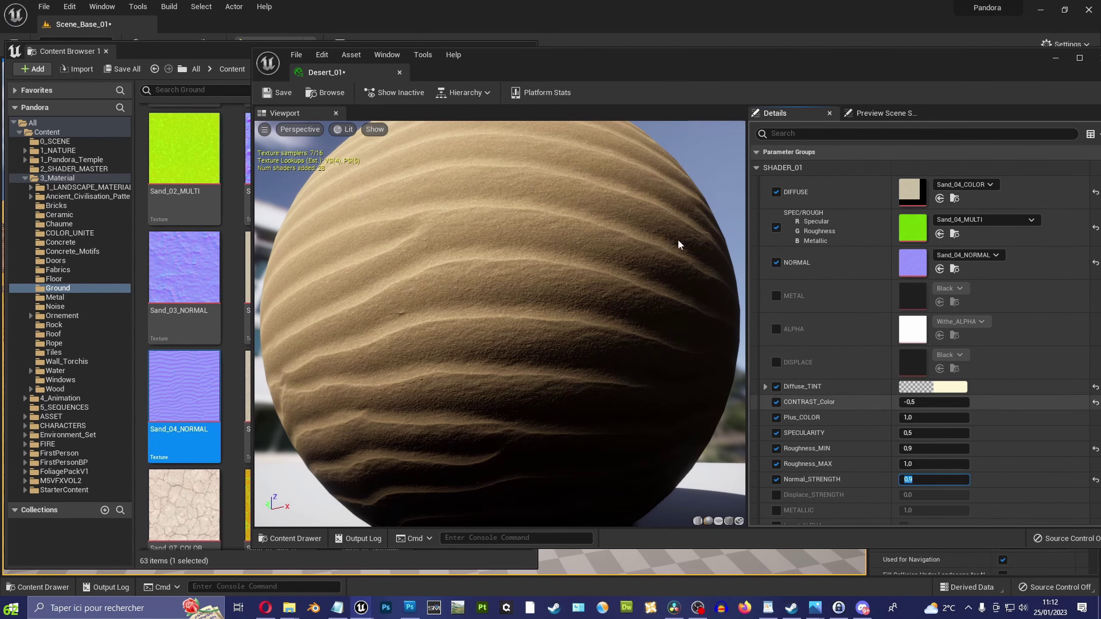
click(398, 72)
scroll(197, 147, up, 5)
Make Desert_01 the landscape's material
scroll(197, 148, up, 5)
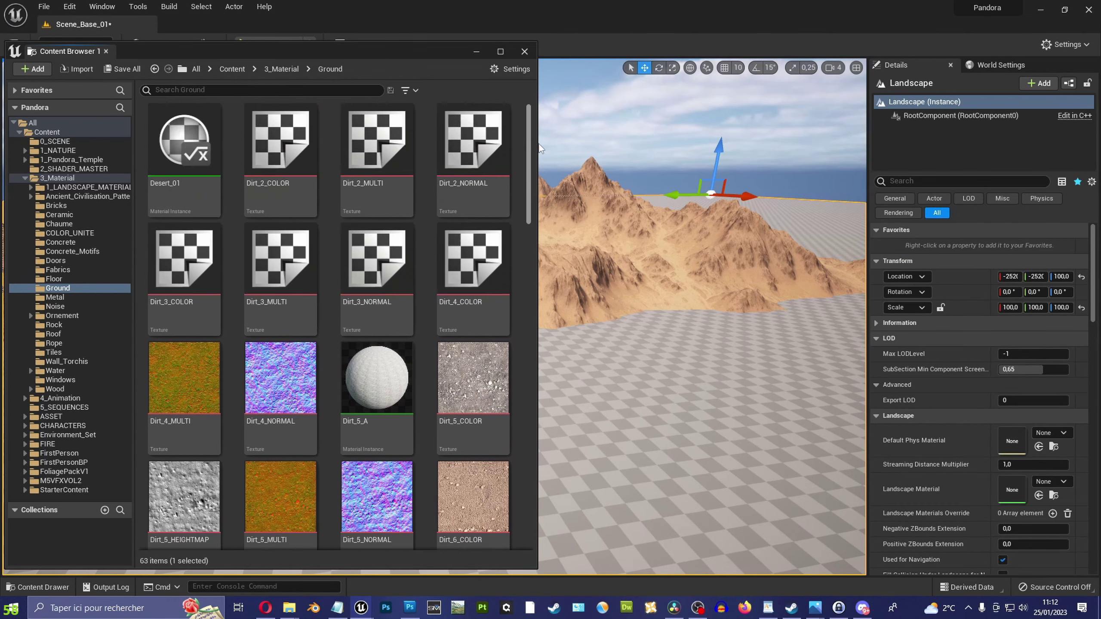
scroll(197, 147, up, 3)
right_drag(739, 187, 824, 191)
scroll(1014, 457, down, 1)
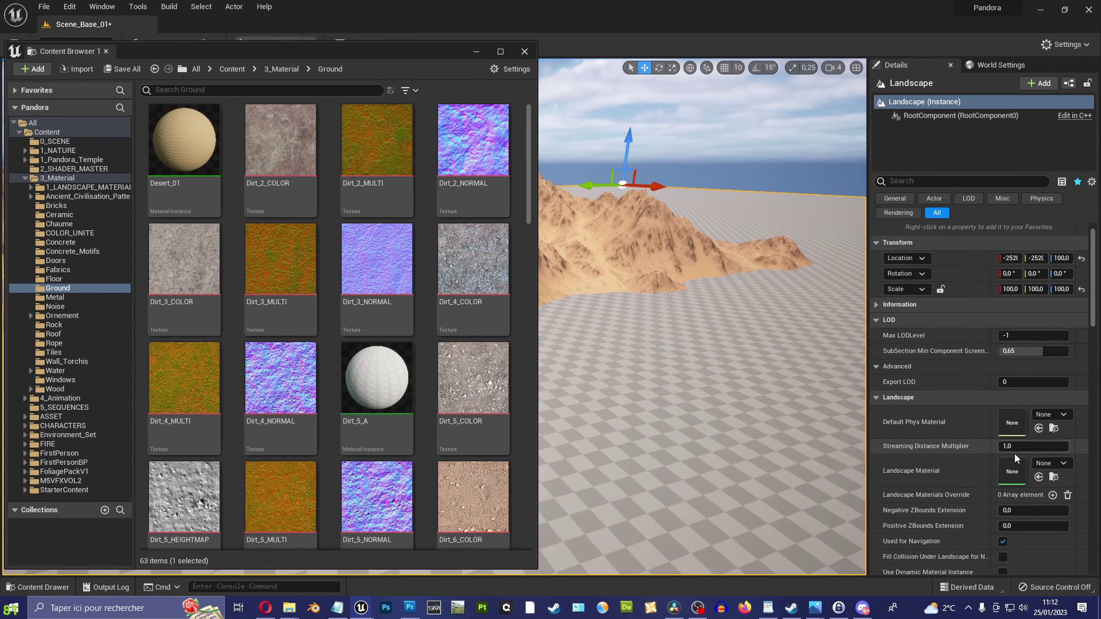
drag(1012, 465, 1013, 465)
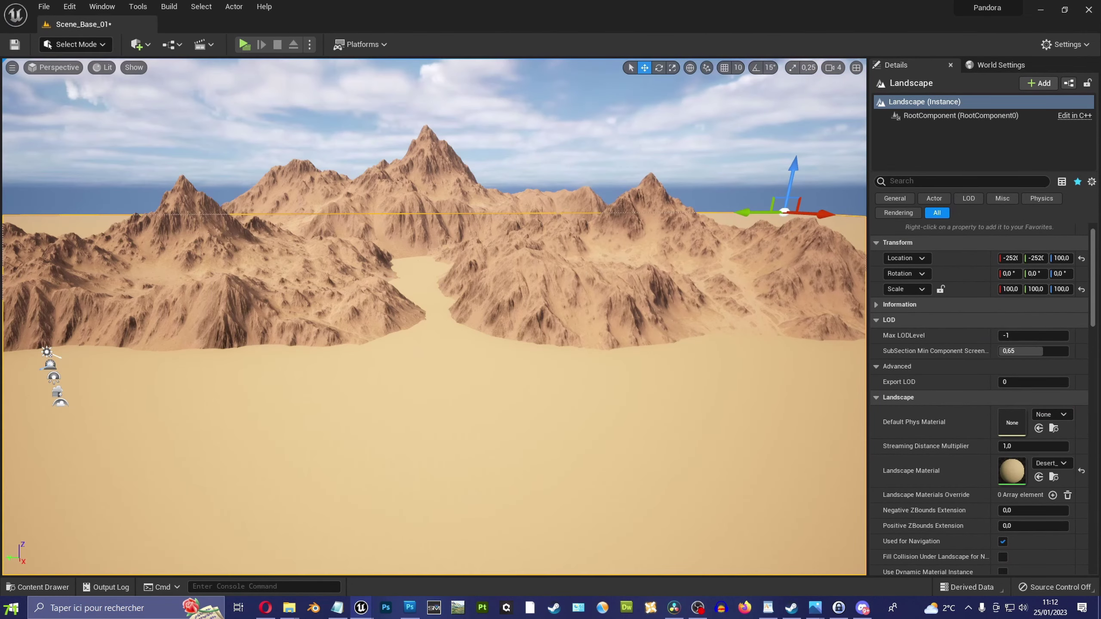
right_drag(49, 364, 5, 243)
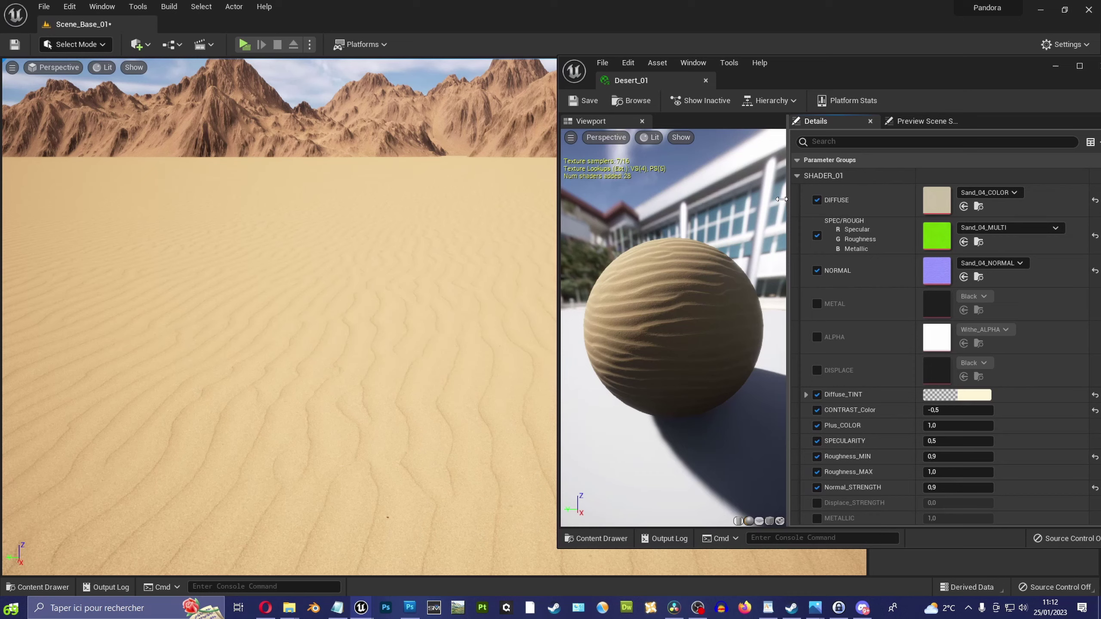
Set Desert_01's UV_Global_Size_1 to 1.5 and UV_Rotator_1 to 90 degrees
drag(850, 68, 817, 66)
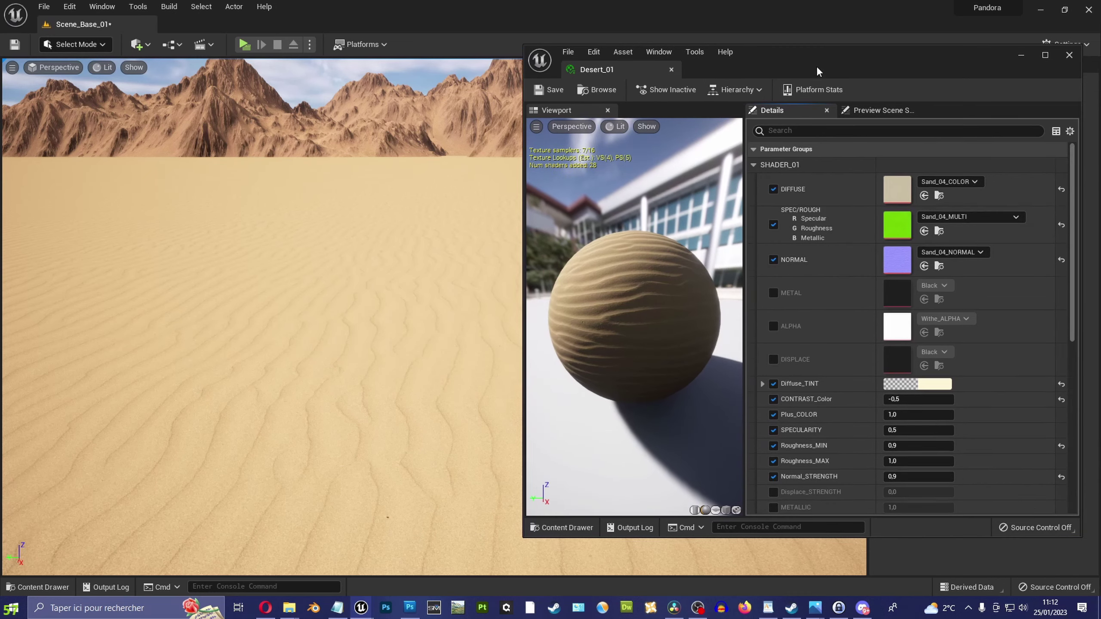
scroll(903, 436, down, 3)
scroll(902, 436, down, 3)
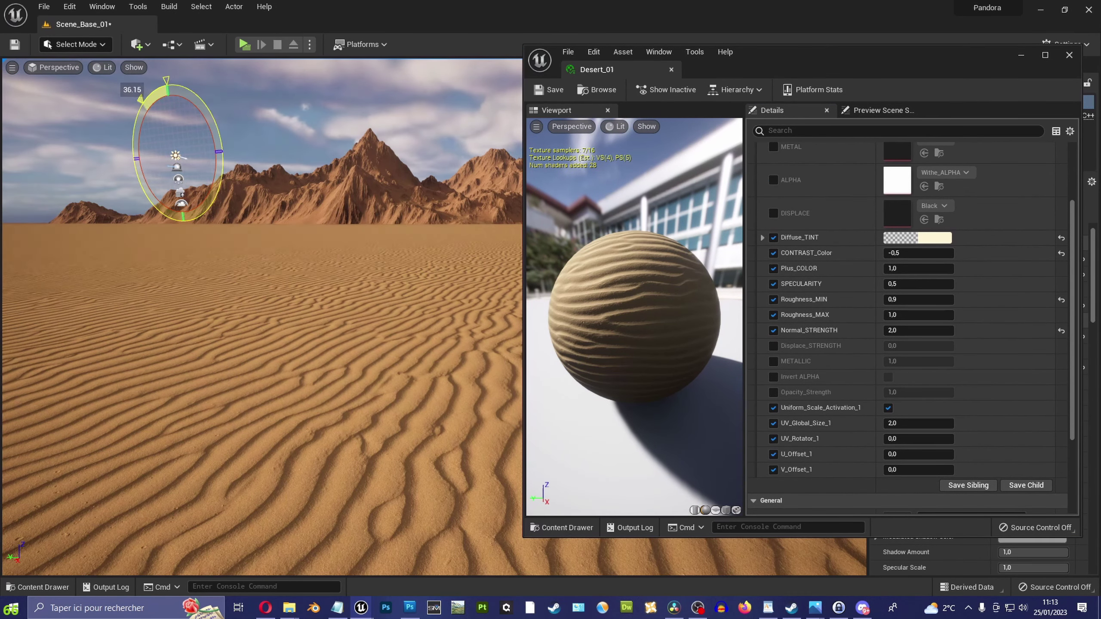
drag(219, 152, 842, 423)
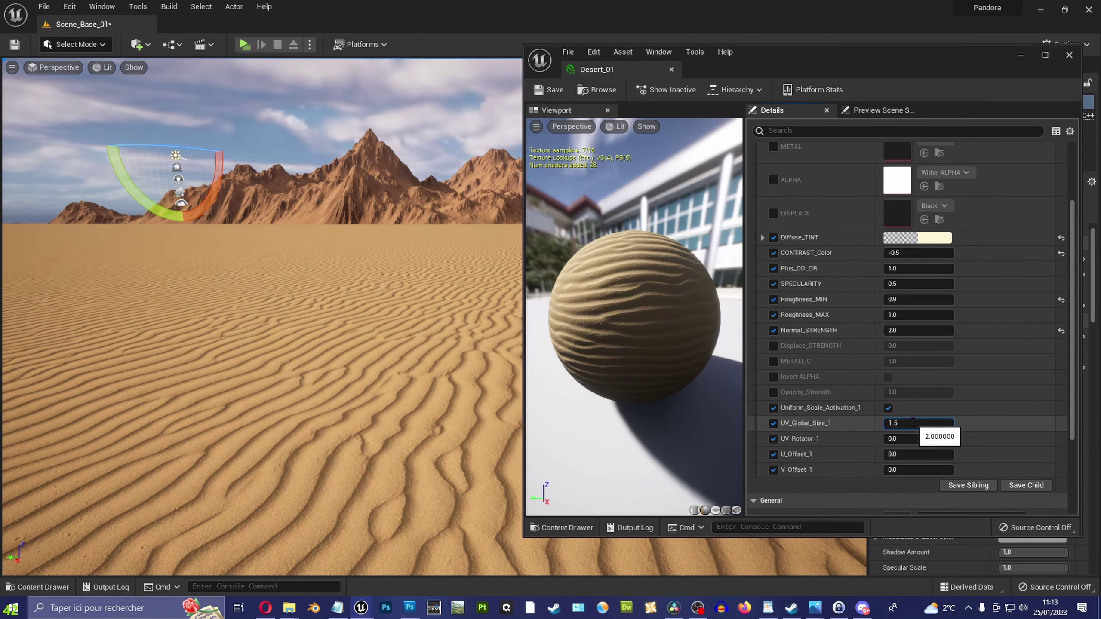
click(912, 439)
key(Return)
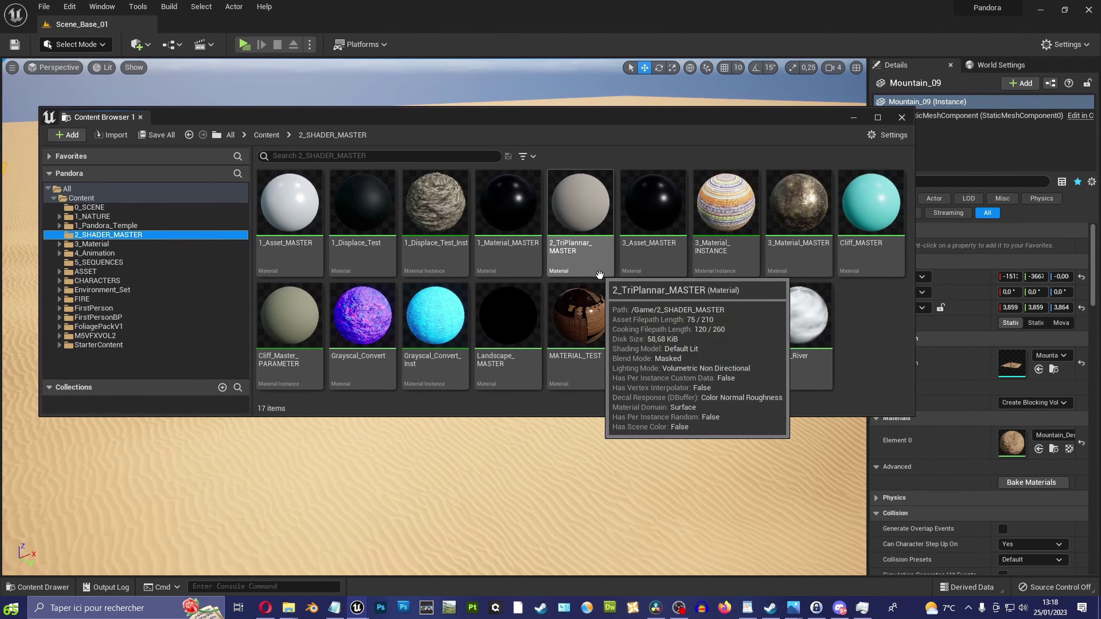
Open Landscape_MASTER and pan across the SHADER_1 to SHADER_4 and MACRO_VARIATION groups
double_click(513, 342)
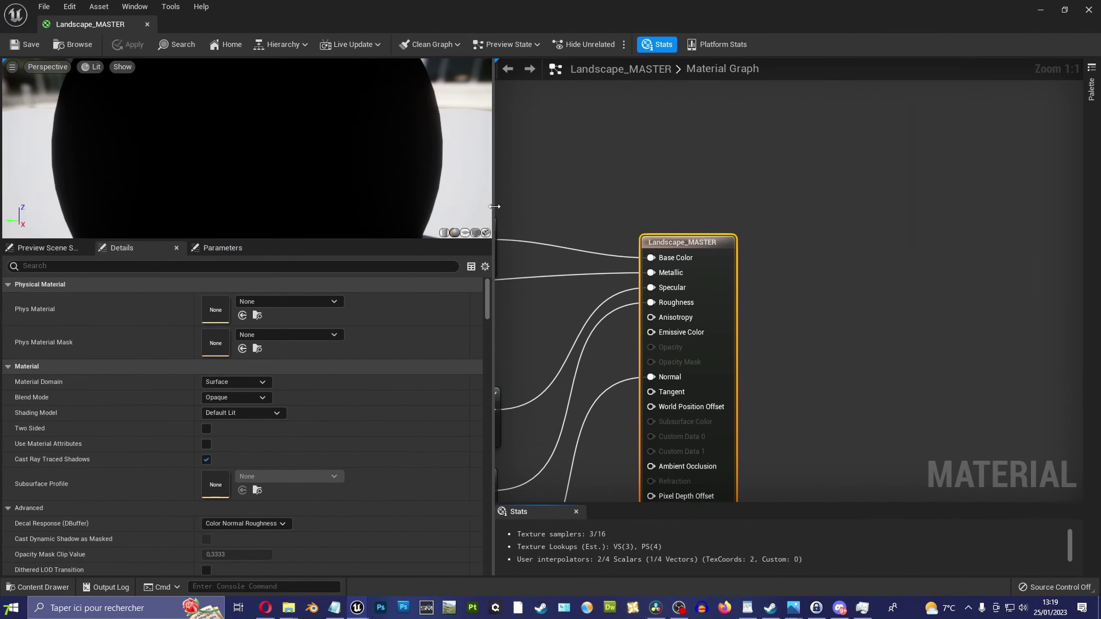
drag(494, 206, 269, 206)
scroll(555, 191, down, 10)
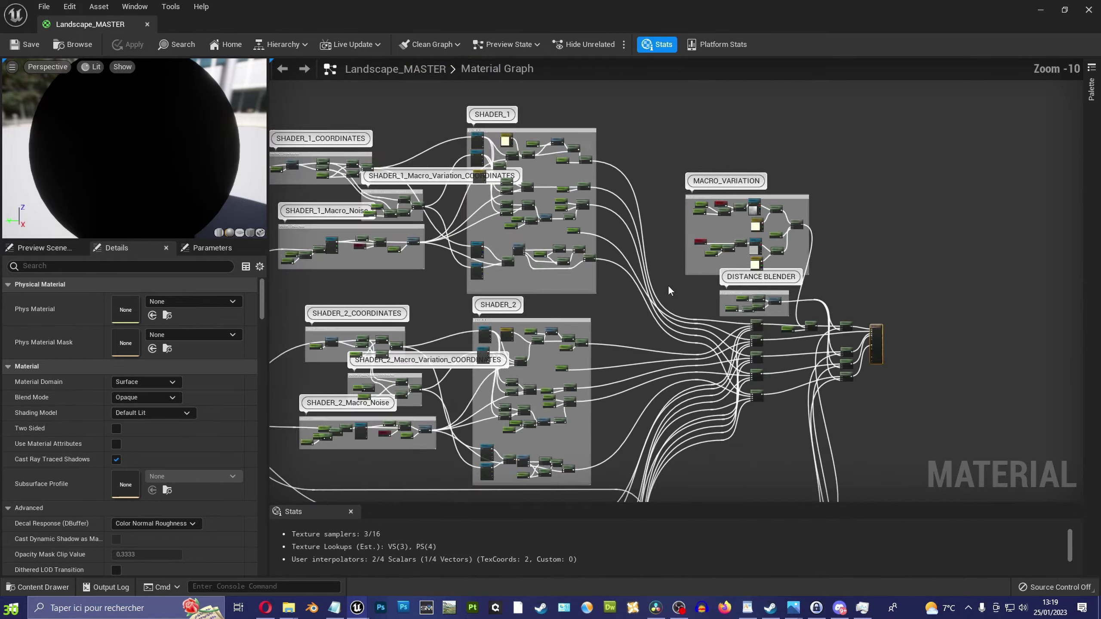
right_drag(667, 285, 797, 306)
scroll(797, 306, up, 3)
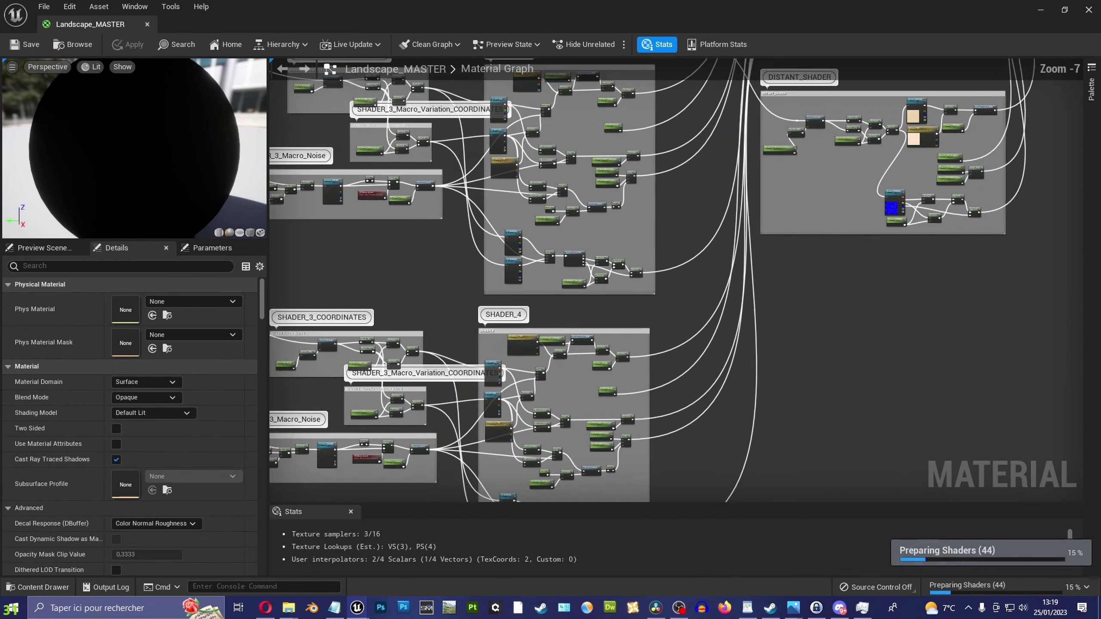
mouse_move(738, 170)
right_down()
mouse_move(746, 344)
mouse_move(455, 219)
right_up()
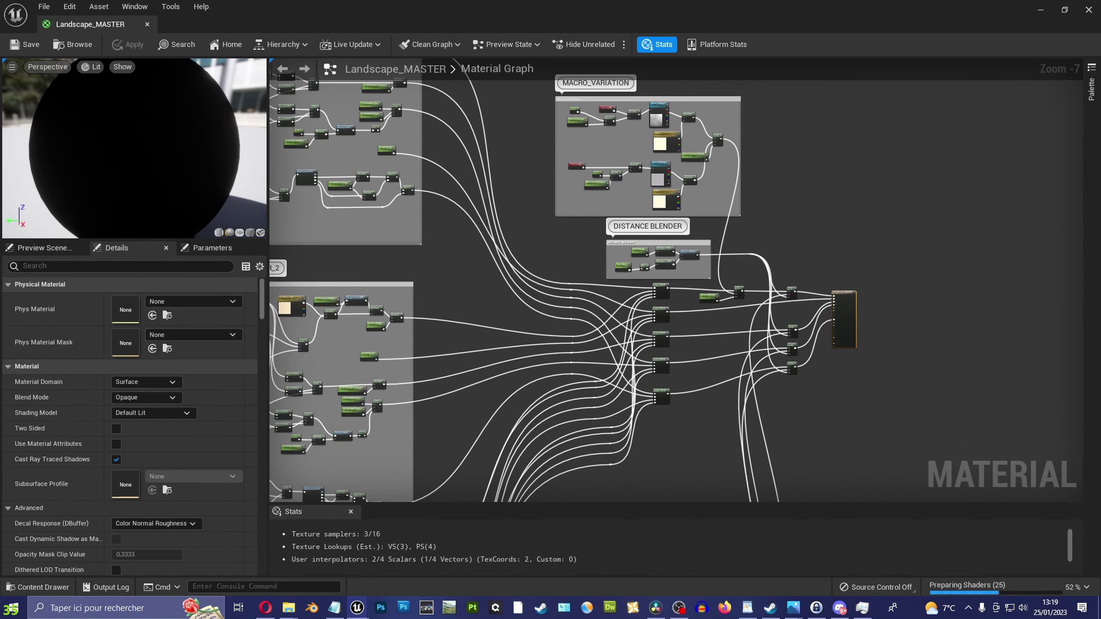
mouse_move(704, 455)
right_down()
mouse_move(704, 247)
mouse_move(1001, 148)
right_up()
Pan through the Layer Blend and Lerp nodes to the material output, then back to MACRO_VARIATION
scroll(705, 247, up, 3)
scroll(705, 248, up, 2)
scroll(977, 207, down, 3)
scroll(986, 237, up, 1)
scroll(787, 200, up, 2)
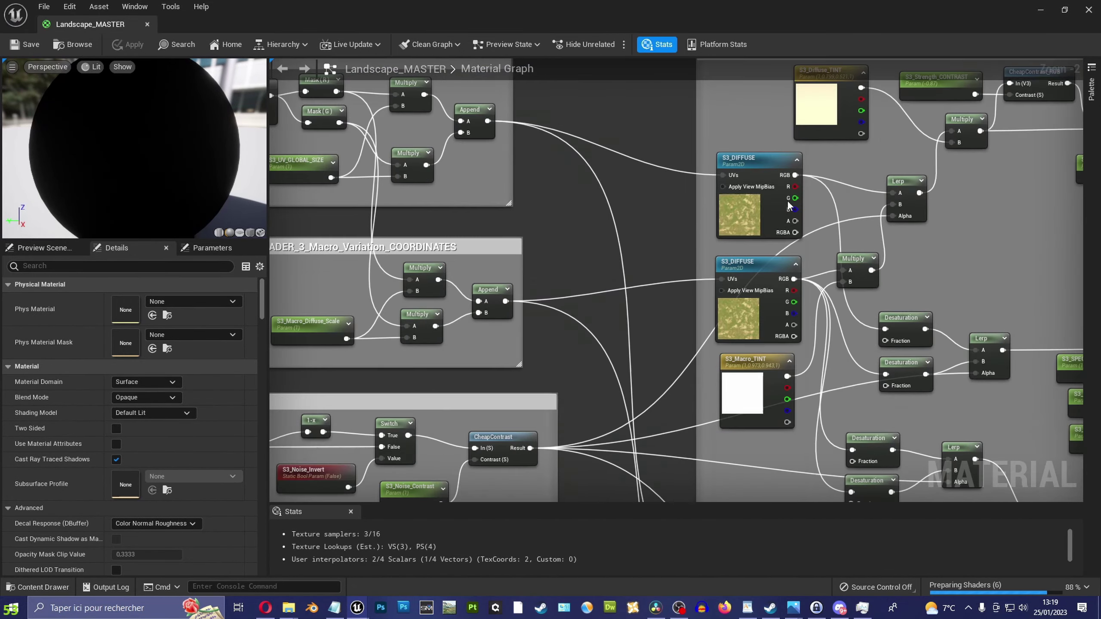
right_drag(787, 200, 667, 215)
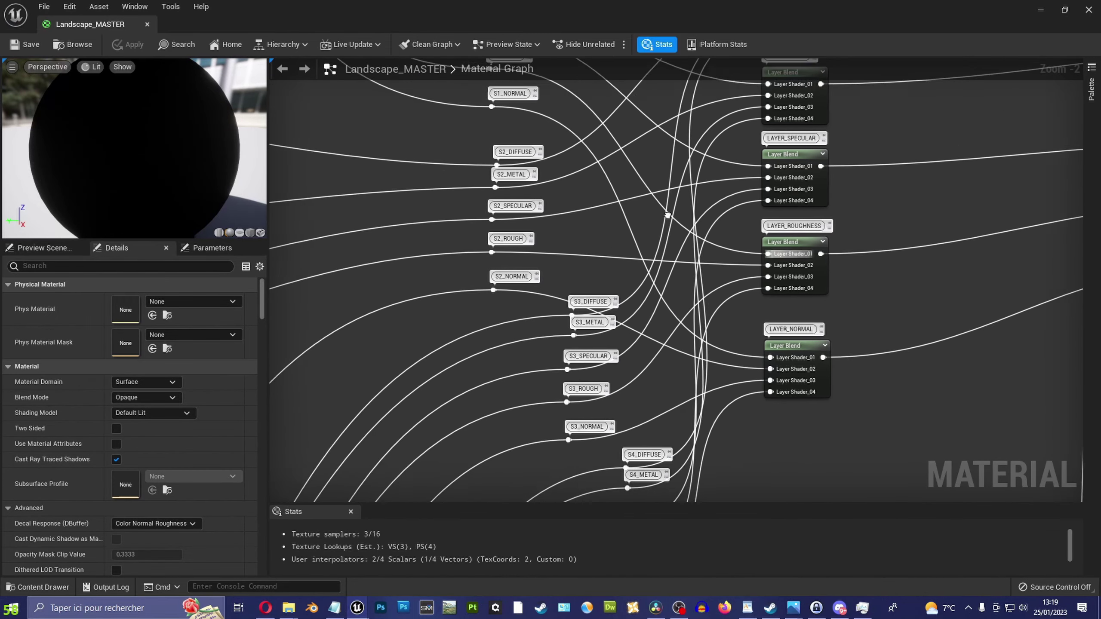
mouse_move(668, 215)
right_down()
mouse_move(435, 301)
mouse_move(714, 384)
right_up()
scroll(435, 300, down, 3)
scroll(609, 415, up, 2)
mouse_move(609, 415)
right_down()
mouse_move(468, 230)
mouse_move(556, 174)
right_up()
scroll(419, 250, down, 1)
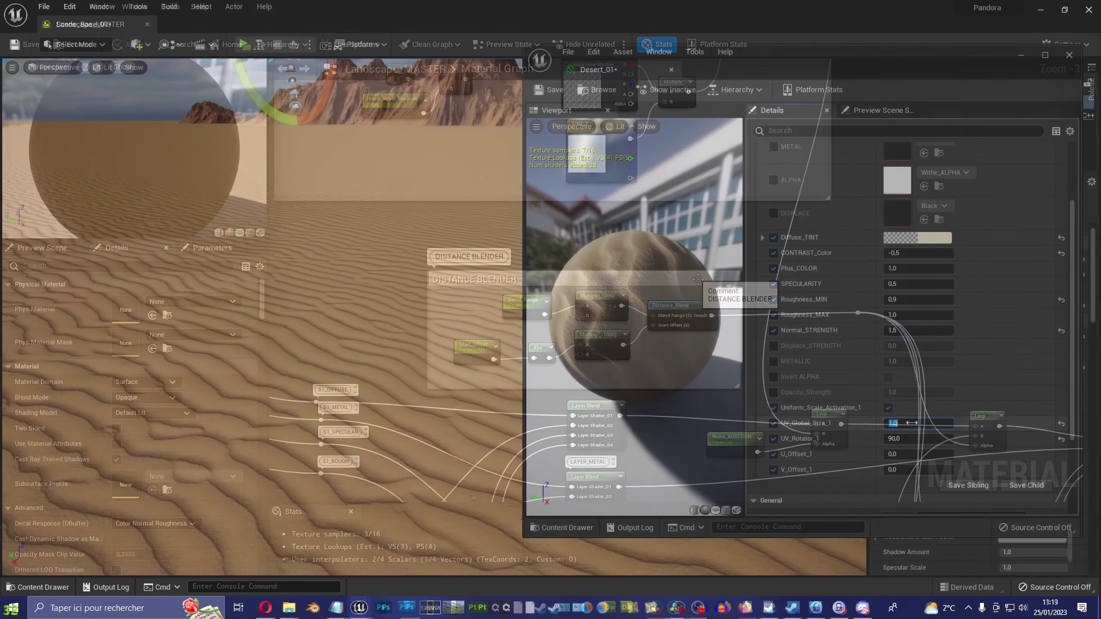
Set UV_Global_Size to 0.3 and rotate the sun to brighten the desert
text(0,3)
key(Return)
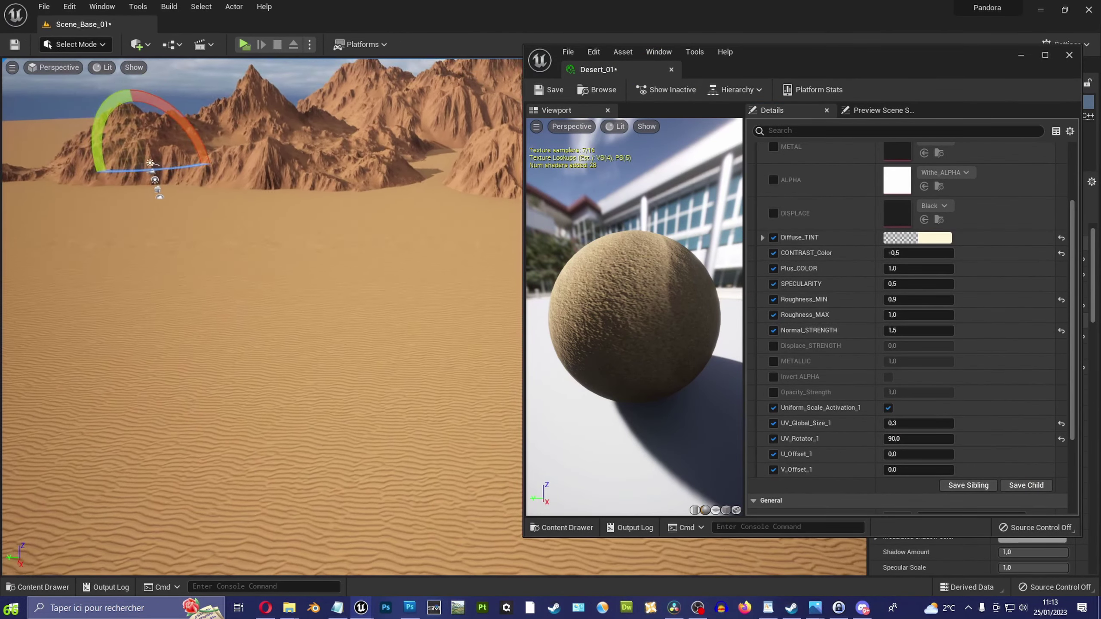
right_drag(250, 276, 250, 276)
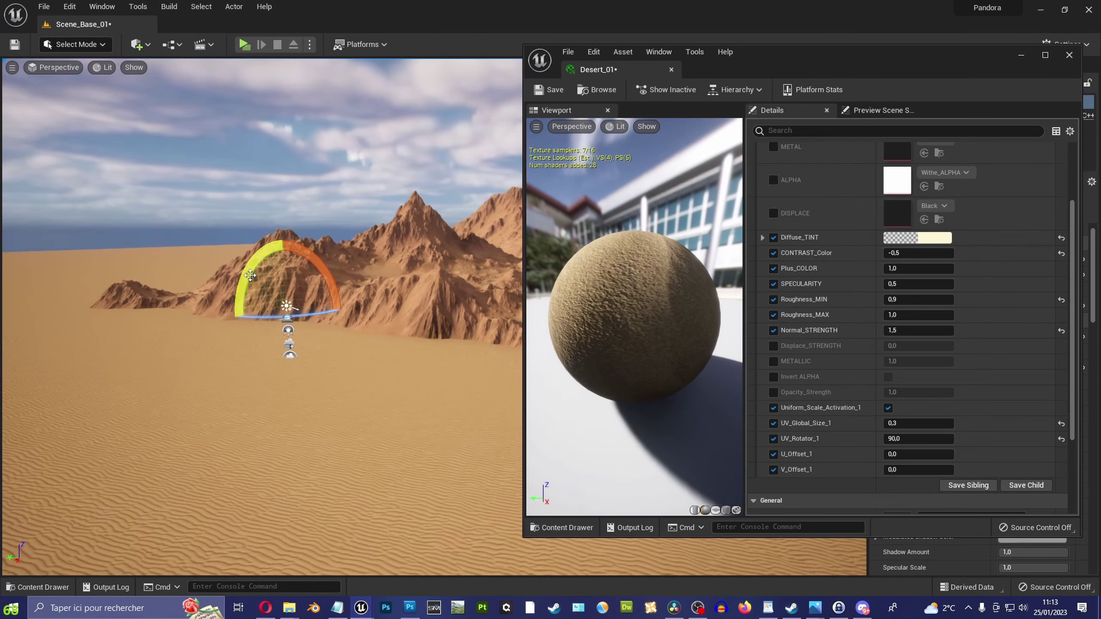
drag(251, 275, 260, 243)
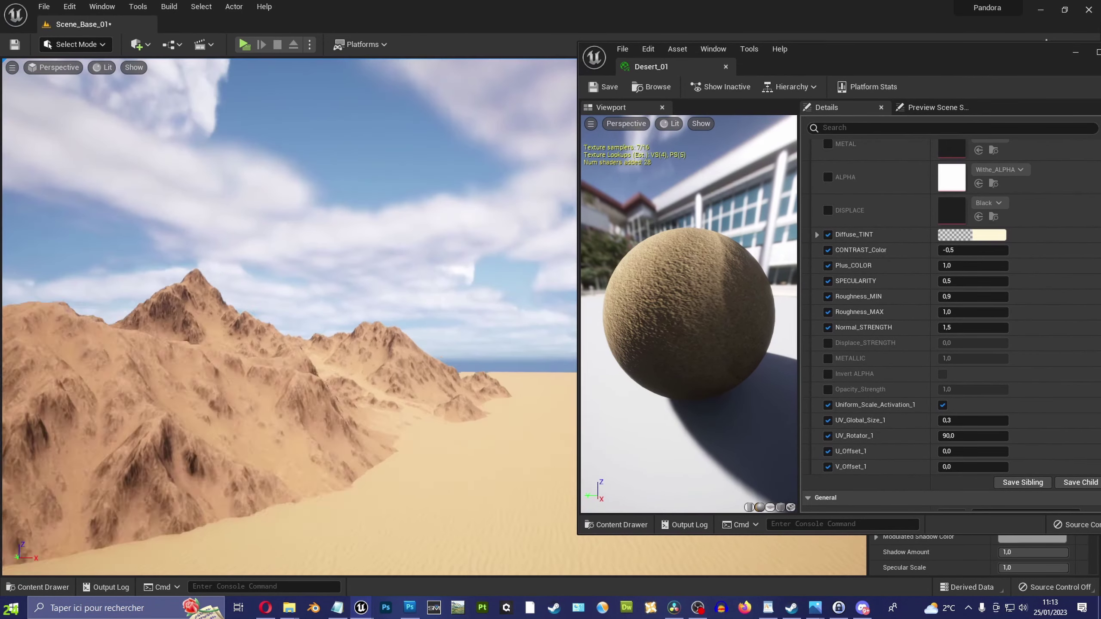
Warm the Diffuse_TINT to 1.0/0.739/0.5 and save the level
click(971, 234)
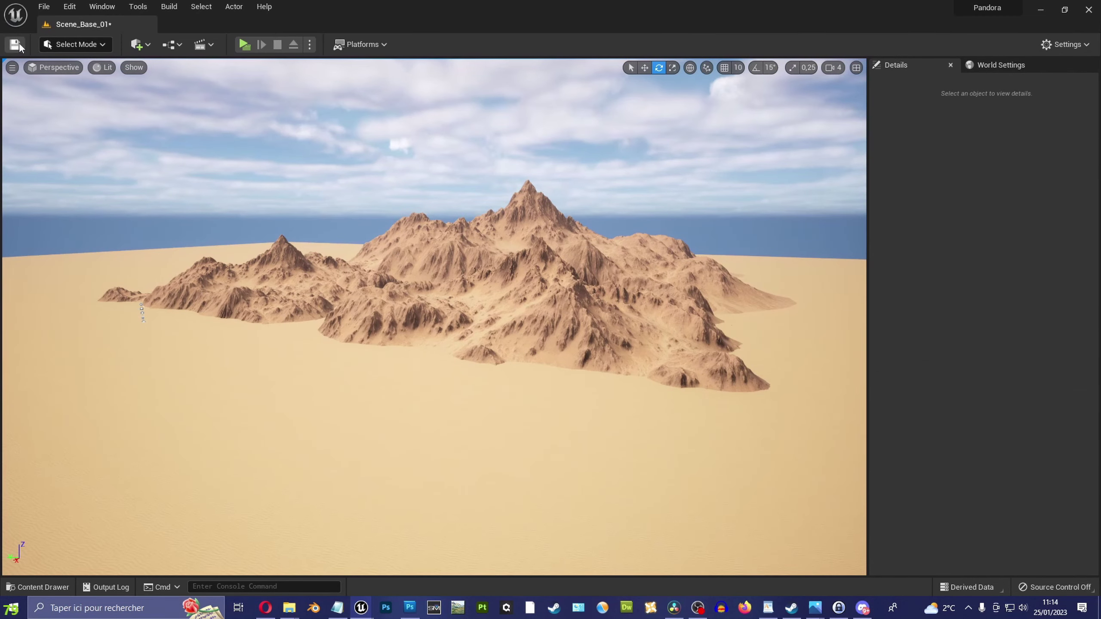
click(18, 44)
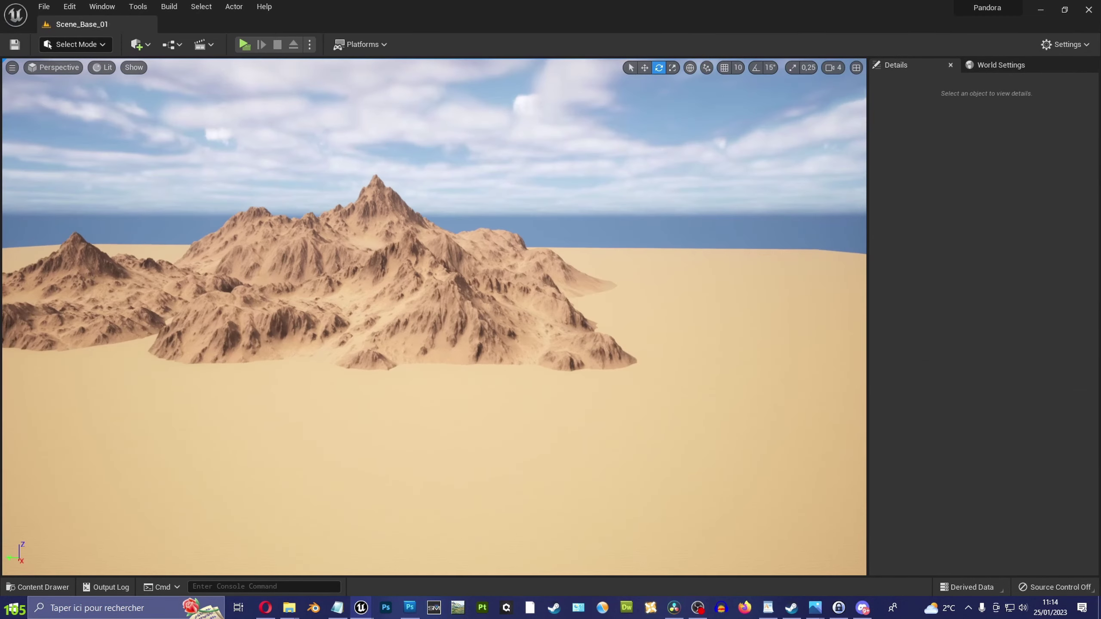
click(382, 344)
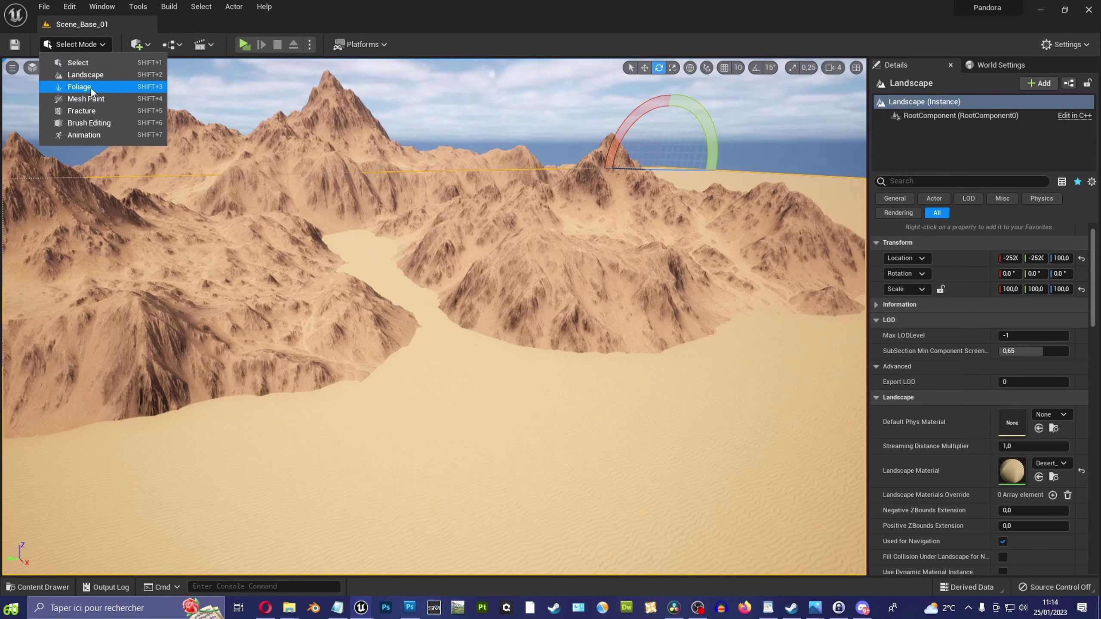
Enter Landscape Mode's sculpt tools and raise the sand near the mountain base
click(100, 76)
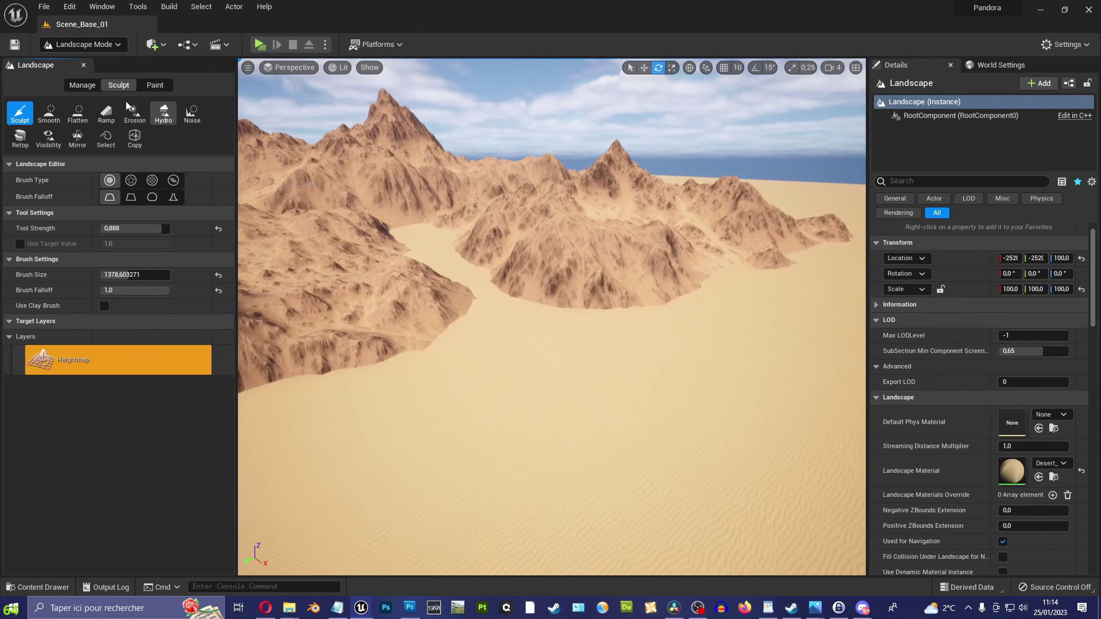
click(72, 86)
click(121, 86)
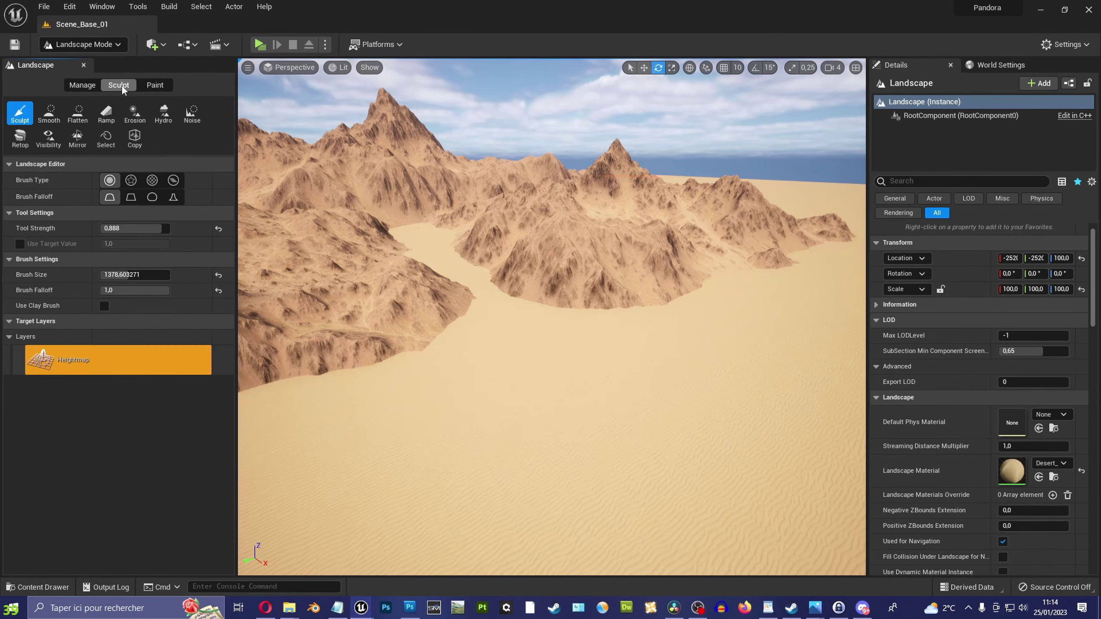
scroll(591, 311, up, 10)
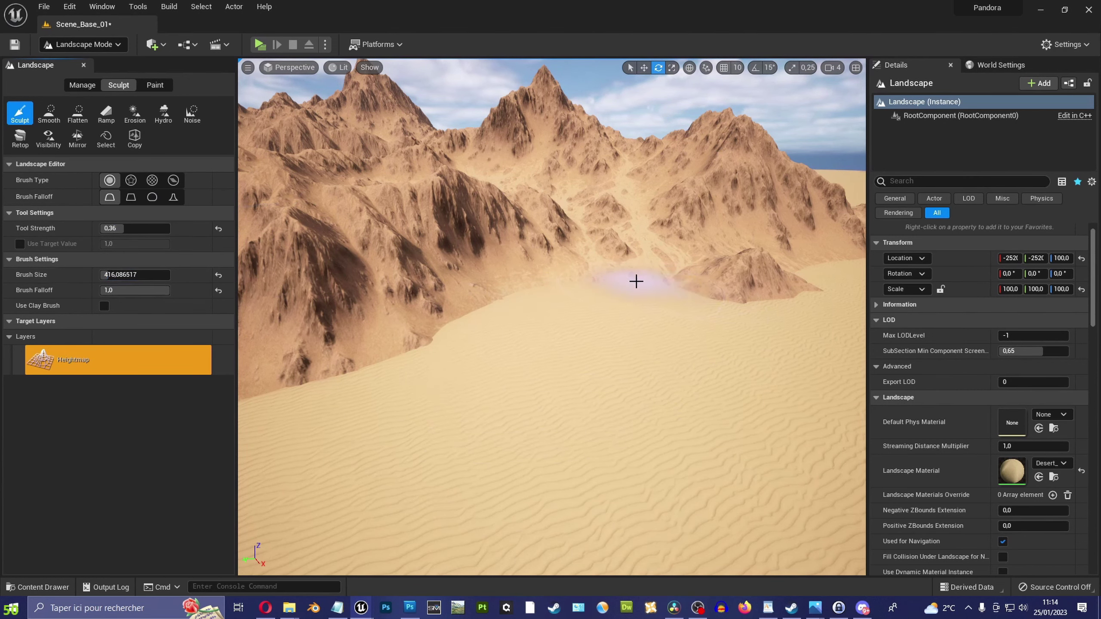
right_drag(678, 257, 623, 303)
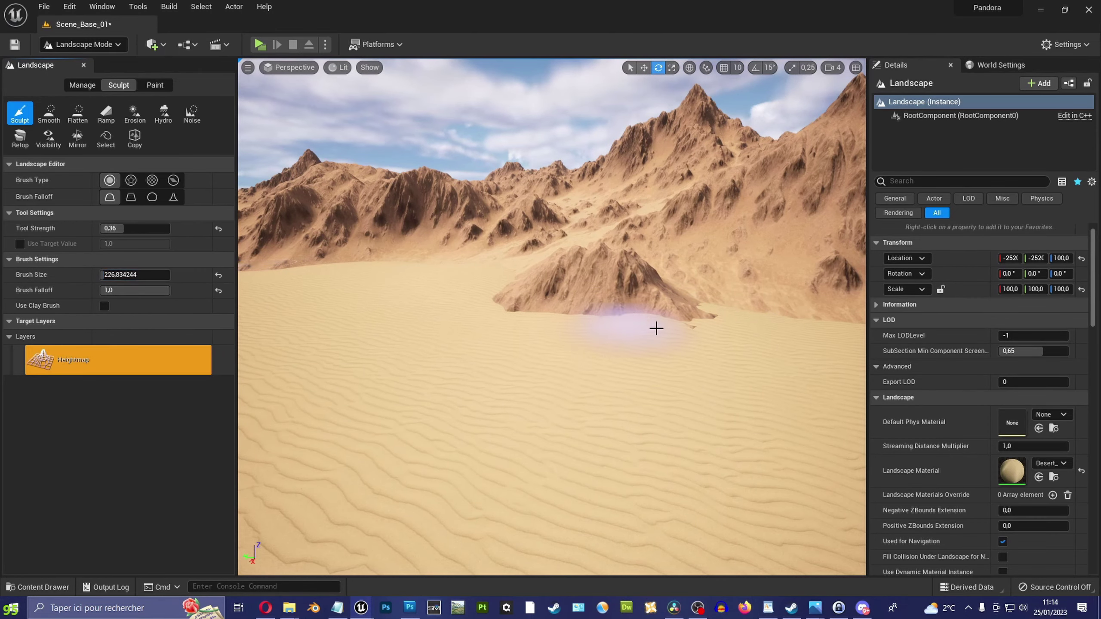
right_drag(540, 298, 602, 258)
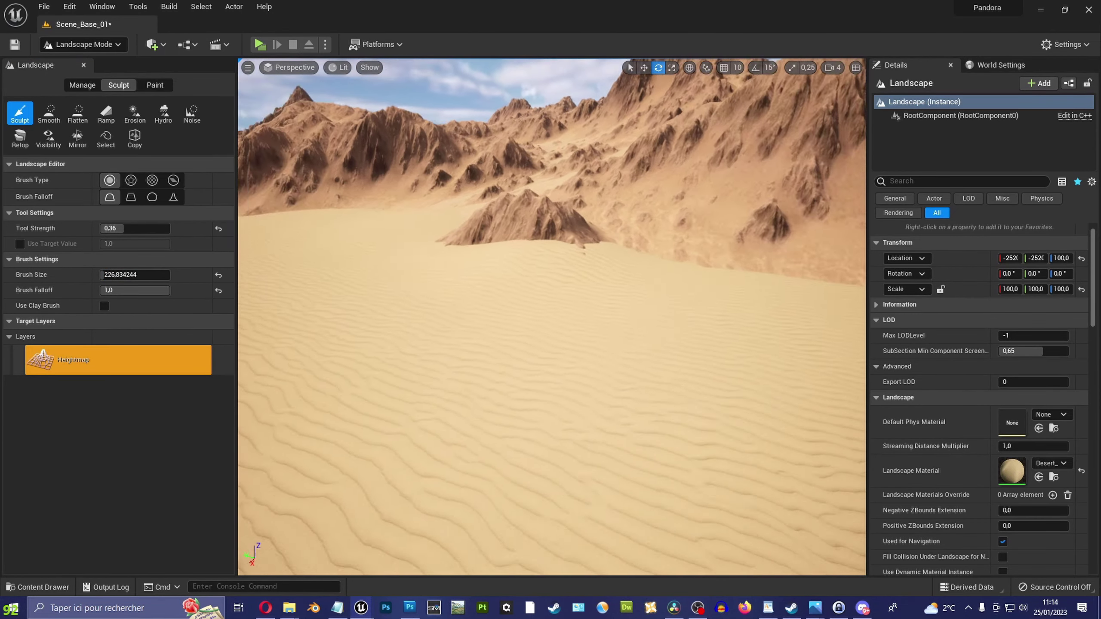
mouse_move(683, 280)
right_down()
mouse_move(553, 322)
mouse_move(647, 277)
right_up()
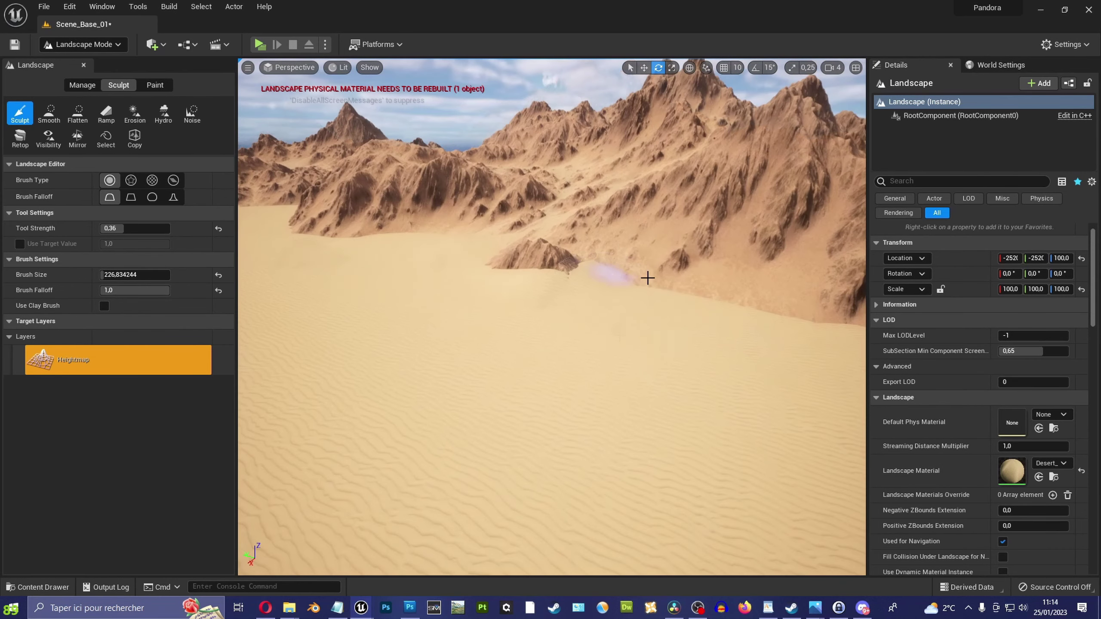
mouse_move(749, 305)
right_down()
mouse_move(483, 302)
mouse_move(585, 295)
right_up()
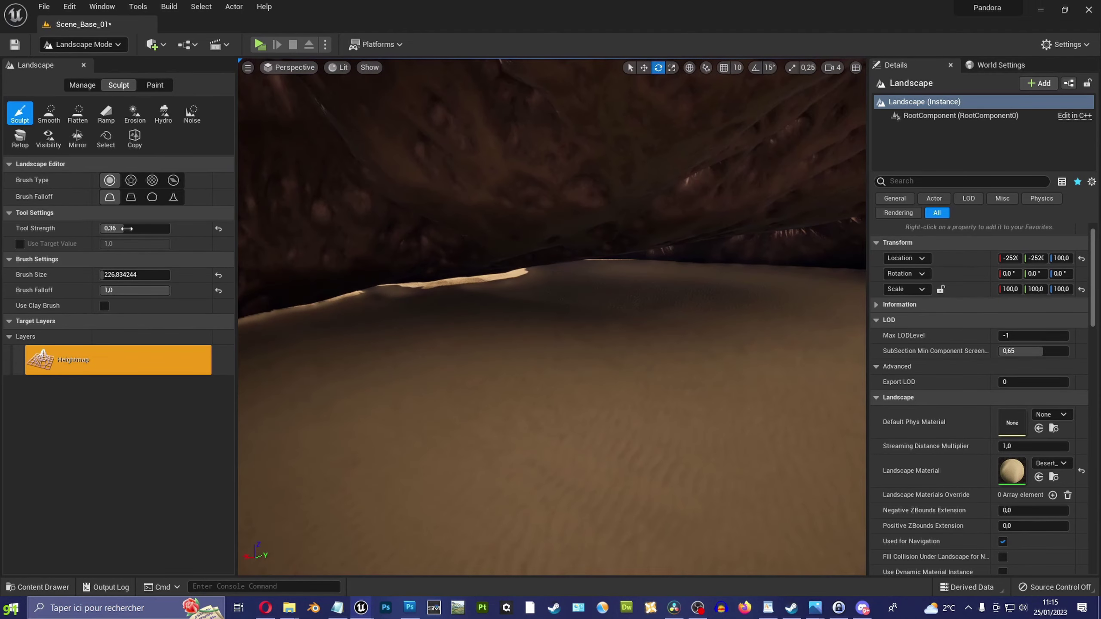
right_drag(737, 334, 598, 266)
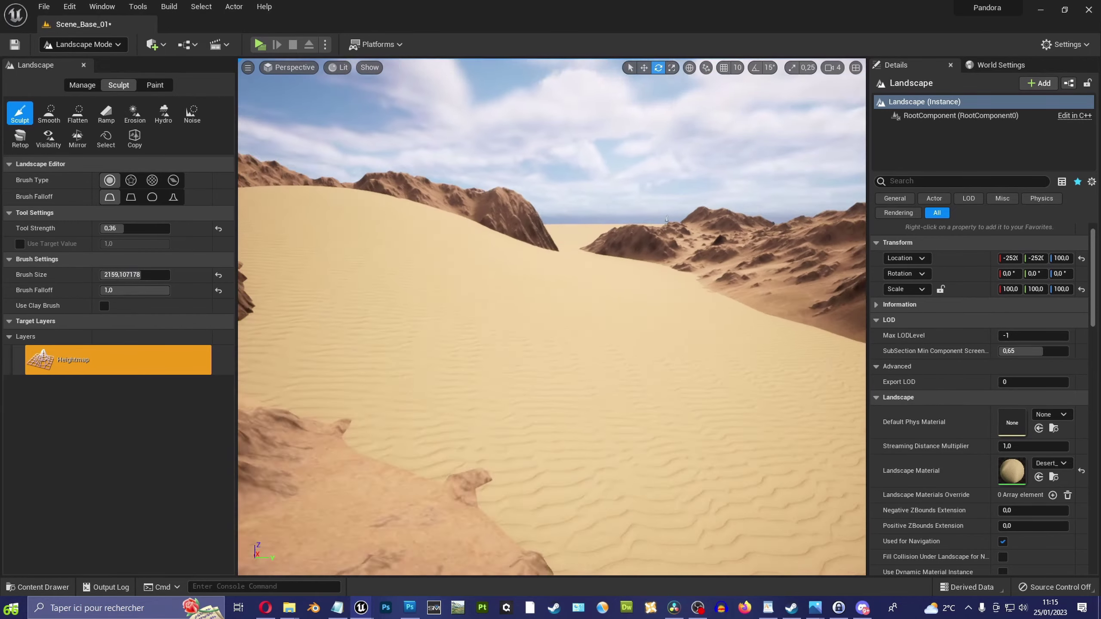
mouse_move(666, 219)
mouse_down()
mouse_move(694, 258)
mouse_move(655, 285)
mouse_up()
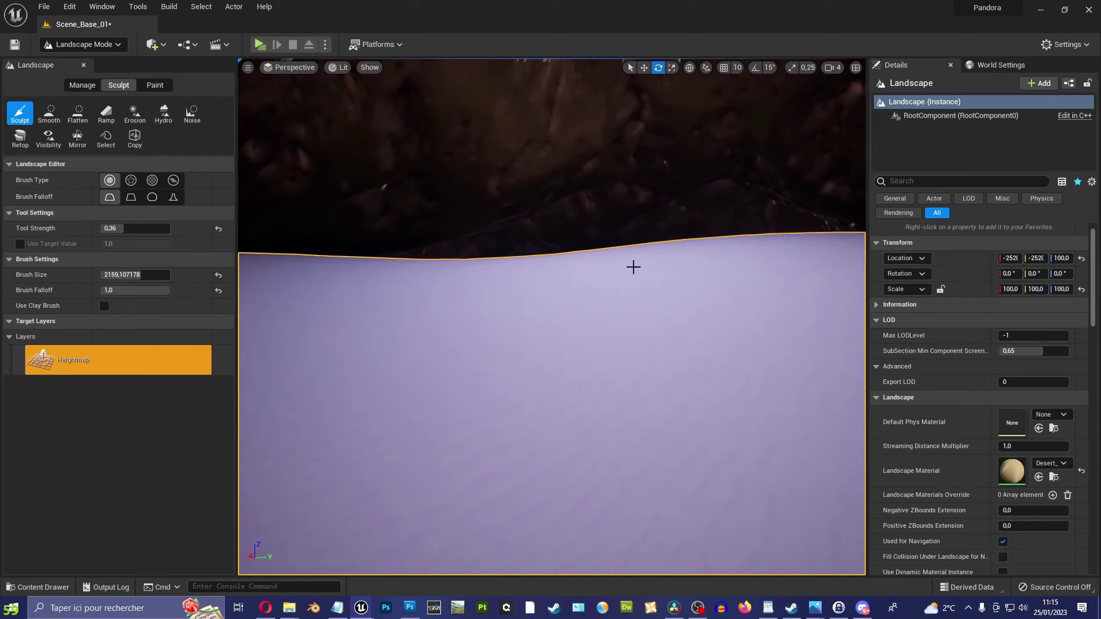
Shrink the sculpt brush and build sand up against another mountain base
right_drag(631, 266, 597, 253)
key(bracketleft)
key(bracketleft)
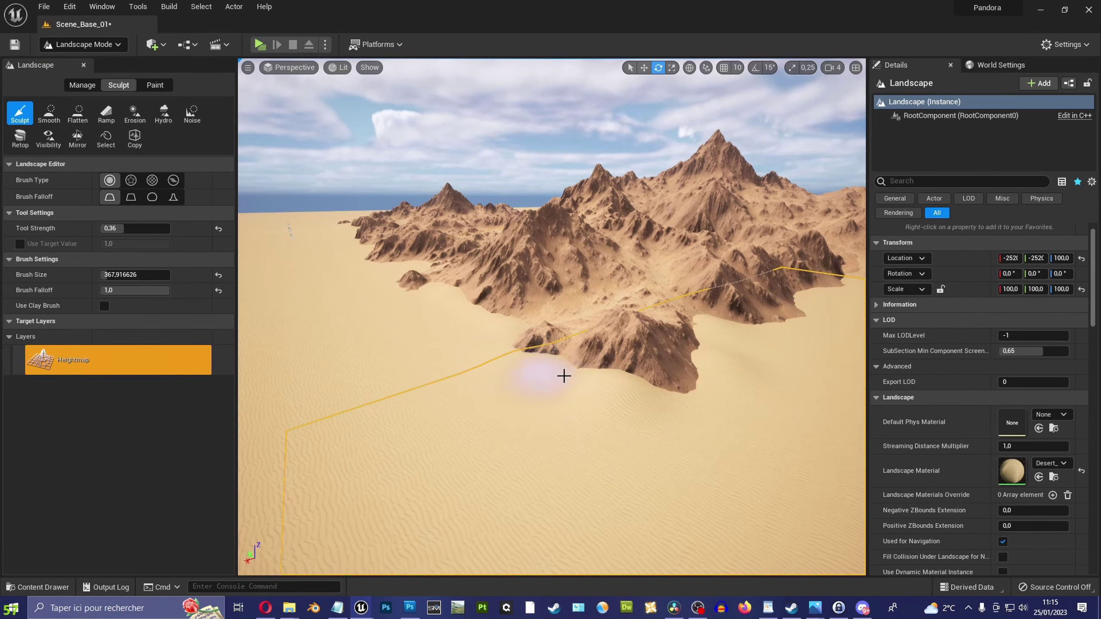
scroll(668, 309, up, 5)
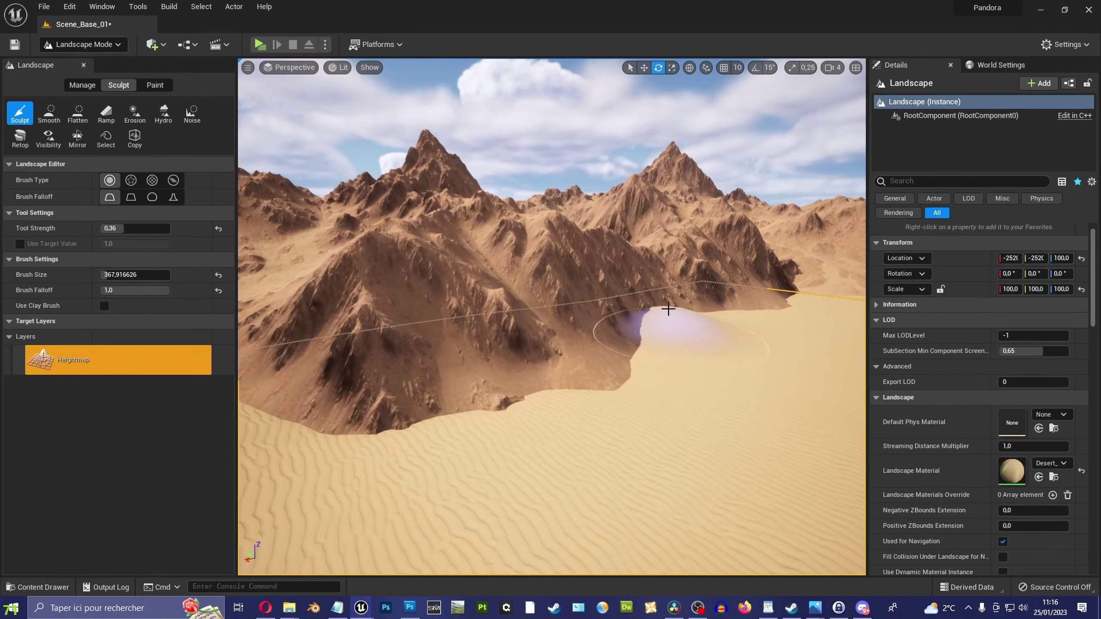
mouse_move(667, 318)
right_down()
mouse_move(630, 307)
mouse_move(683, 295)
right_up()
right_drag(612, 278, 610, 297)
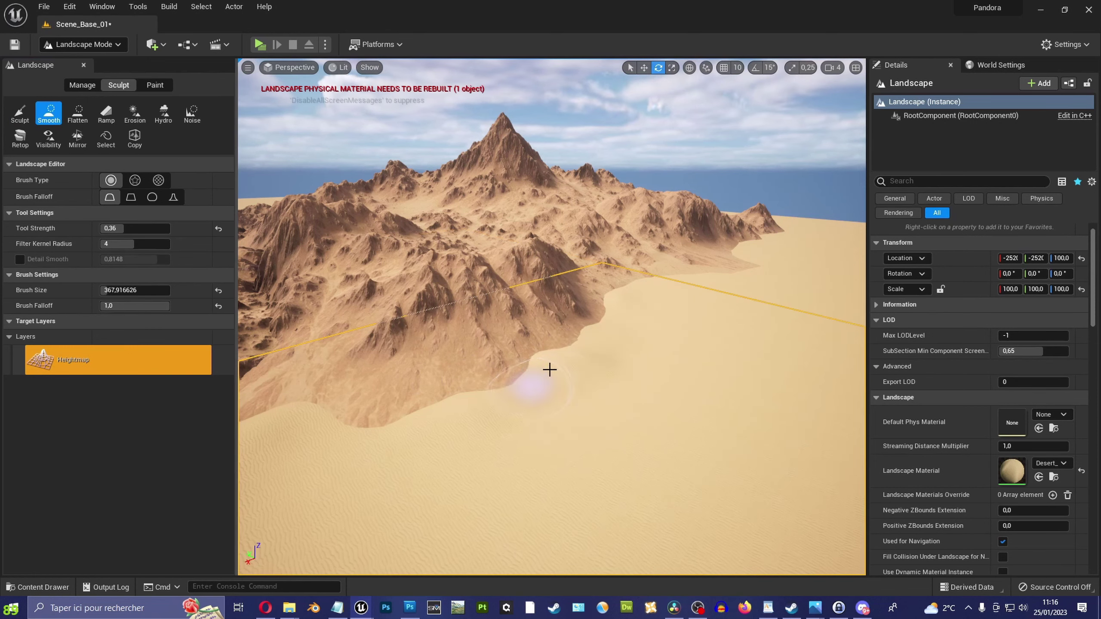
right_drag(549, 369, 295, 381)
Smooth the sand edges along the mountain and return to Select mode
click(20, 112)
right_drag(637, 365, 637, 366)
drag(122, 275, 143, 275)
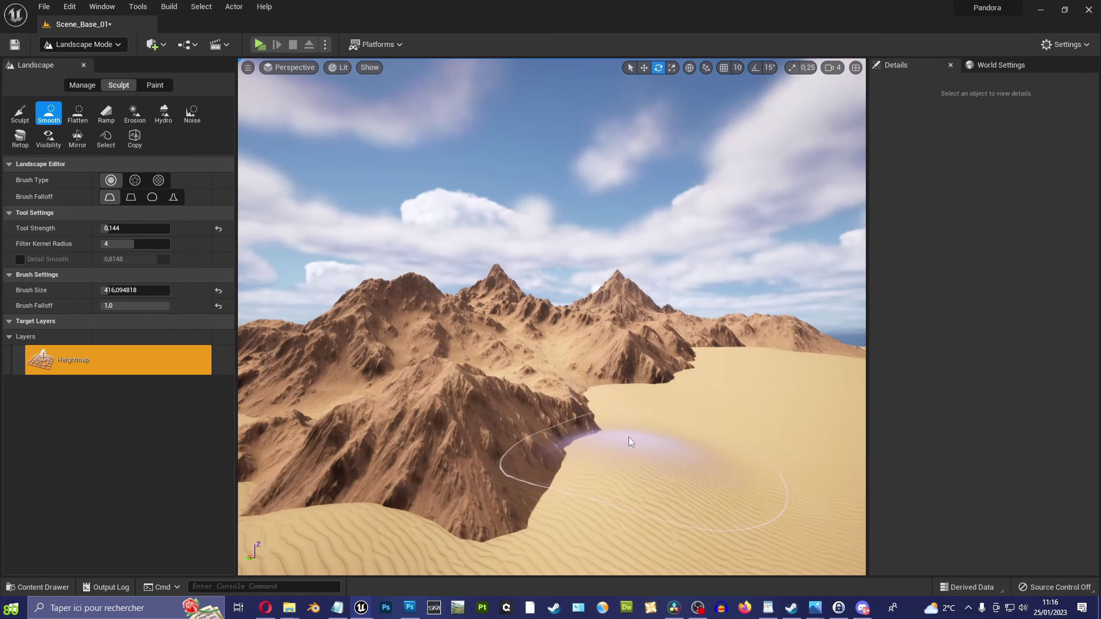
click(82, 44)
click(78, 62)
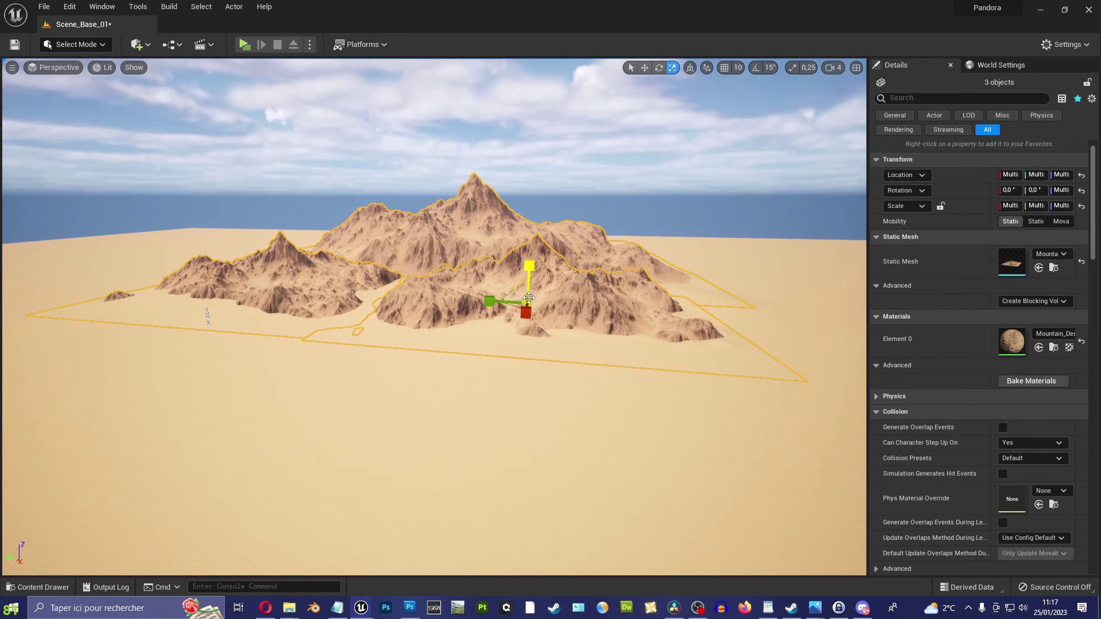
Deselect the mountains, select the Landscape and switch to Landscape sculpting mode
scroll(514, 249, up, 10)
key(w)
scroll(514, 250, down, 5)
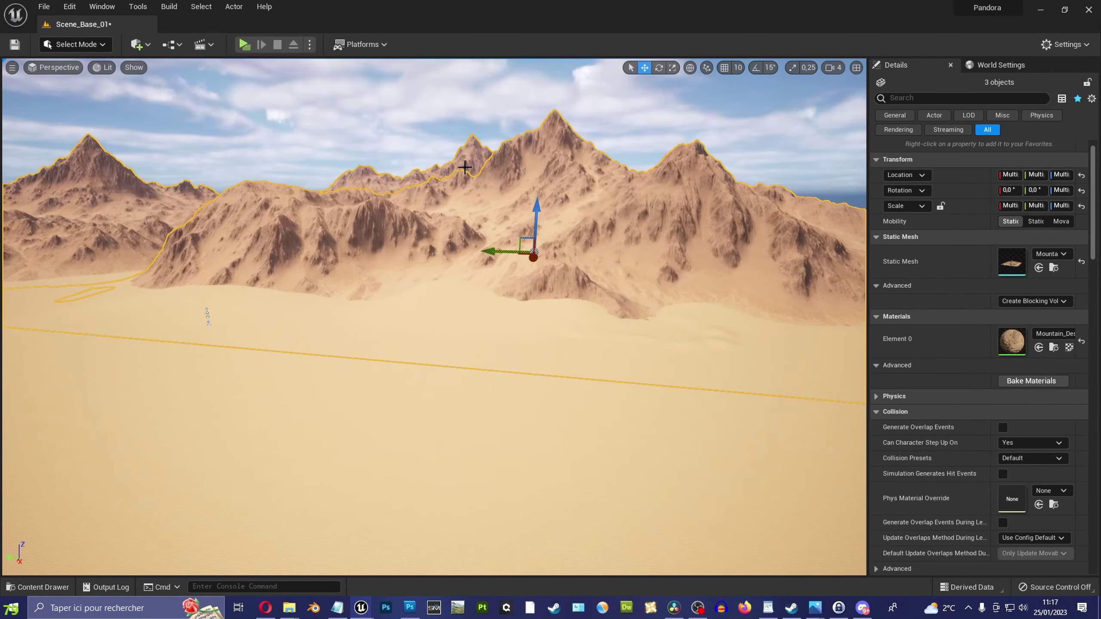
scroll(514, 249, down, 5)
key(Escape)
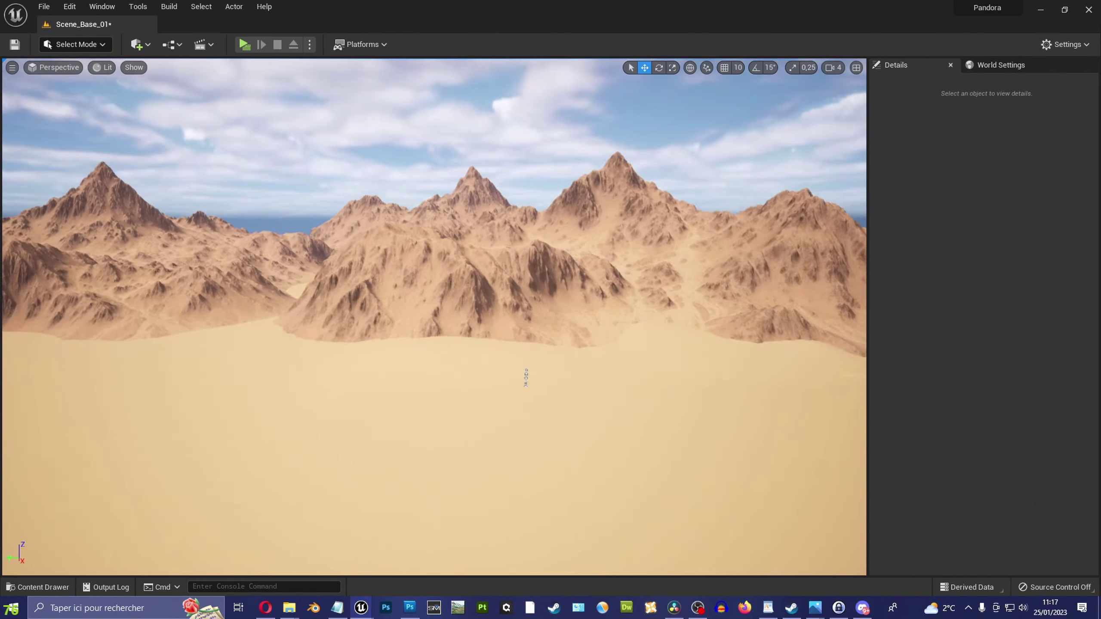
scroll(444, 298, up, 5)
click(445, 298)
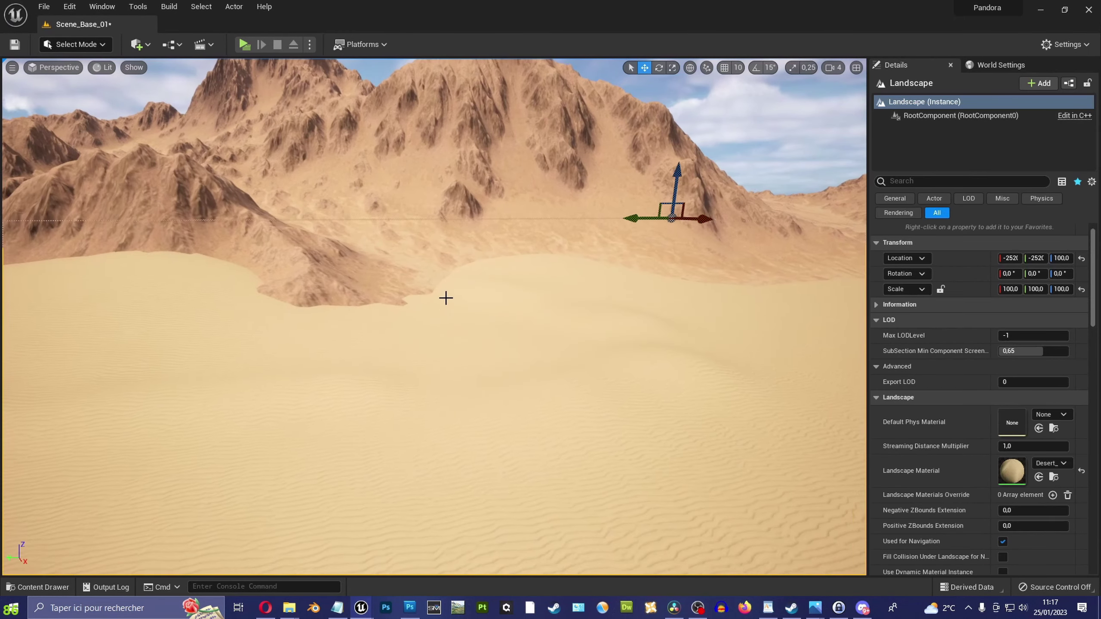
click(76, 44)
click(86, 75)
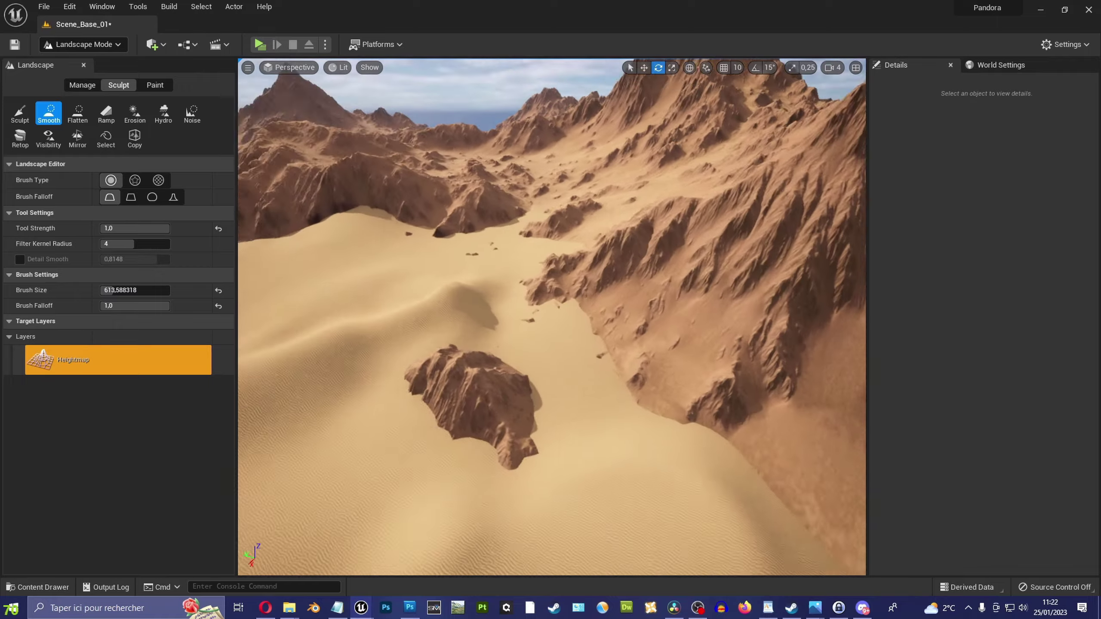
Apply Erosion then Smooth to the dunes and leave Landscape mode
click(135, 113)
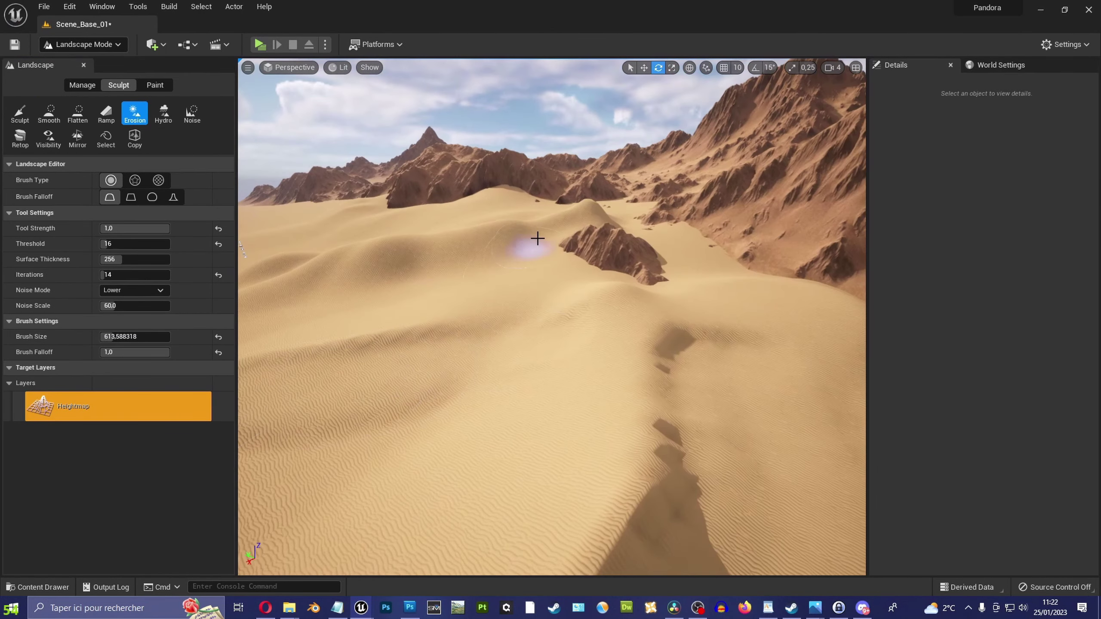
click(49, 113)
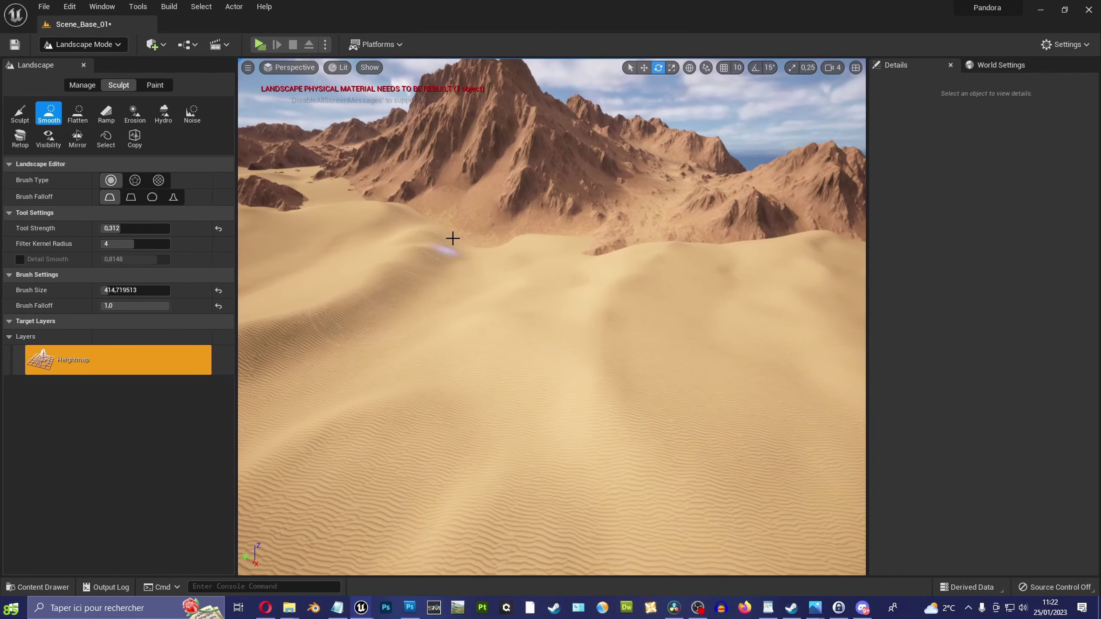
key(shift+1)
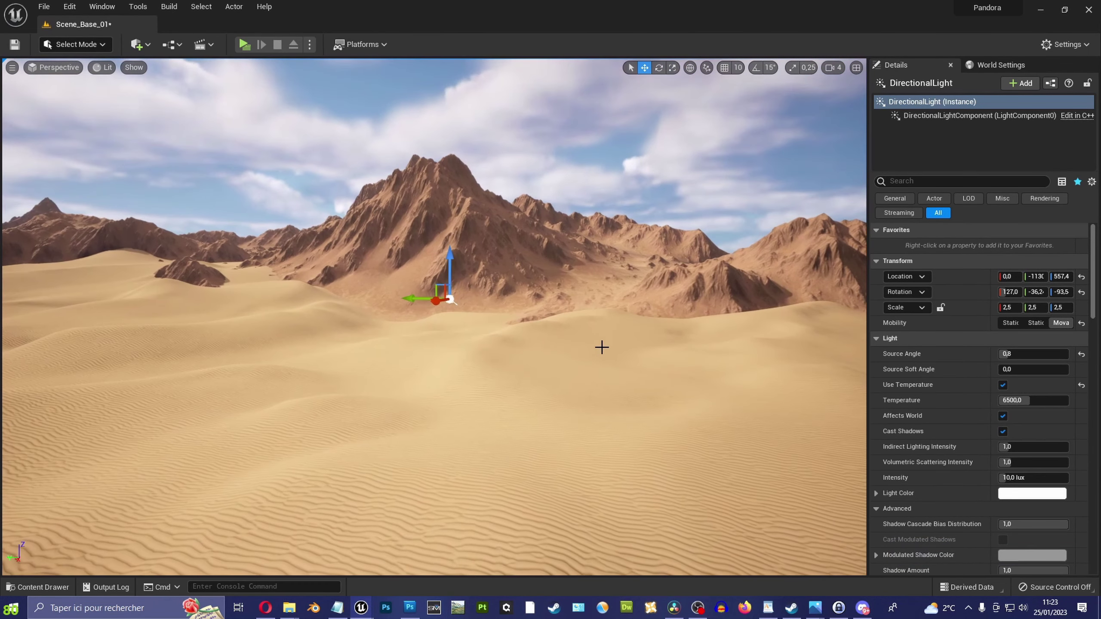
Rotate the DirectionalLight to relight the scene and bring up the Content Browser
mouse_move(502, 263)
mouse_down()
mouse_move(498, 282)
mouse_move(569, 212)
mouse_up()
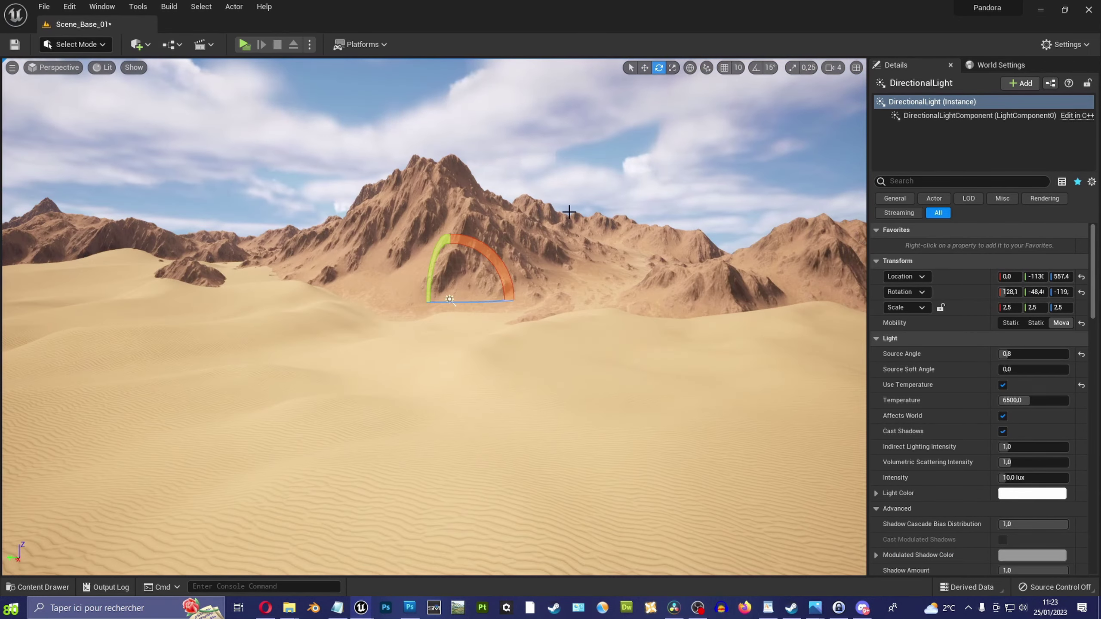
key(Escape)
right_drag(569, 211, 569, 212)
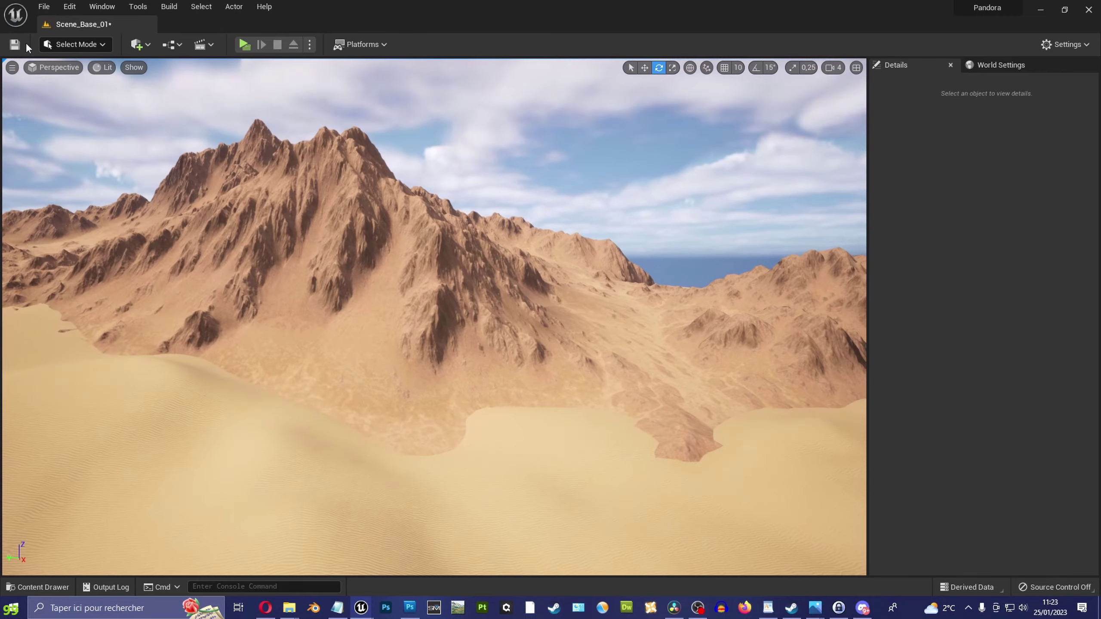
key(ctrl+space)
Switch to Foliage Mode and browse the Content Browser to 1_NATURE/Rock
drag(627, 592, 863, 471)
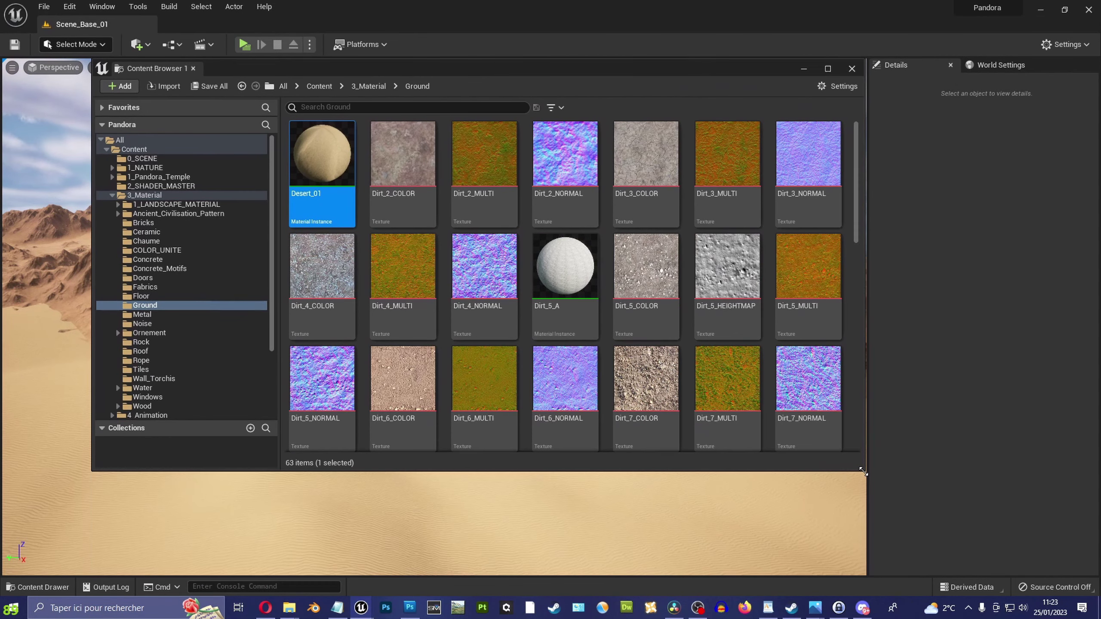
key(ctrl+space)
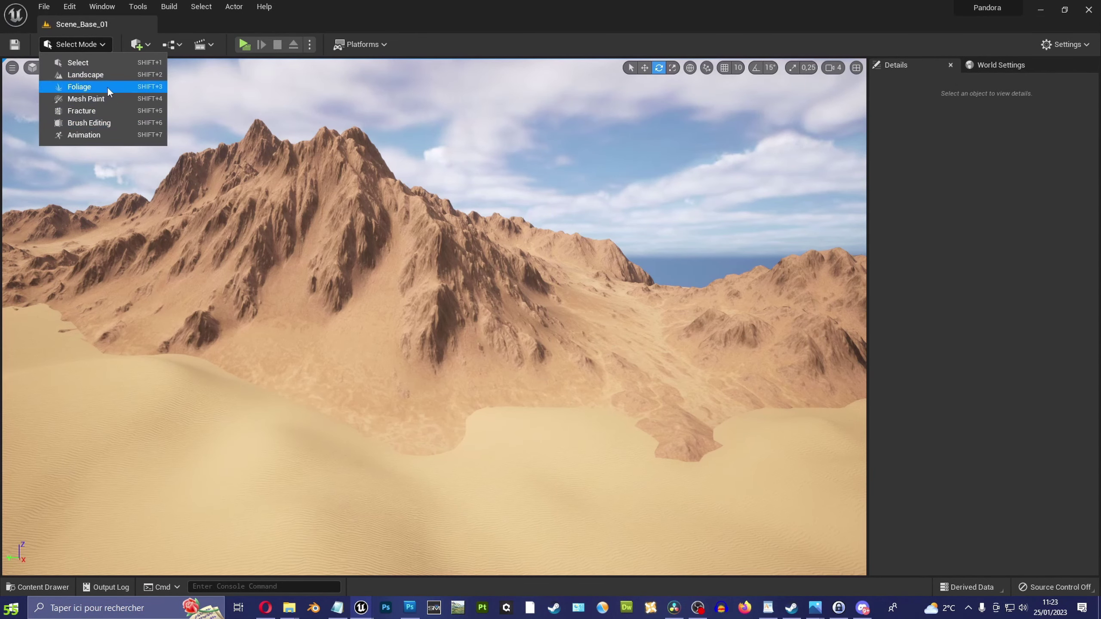
click(108, 91)
key(ctrl+space)
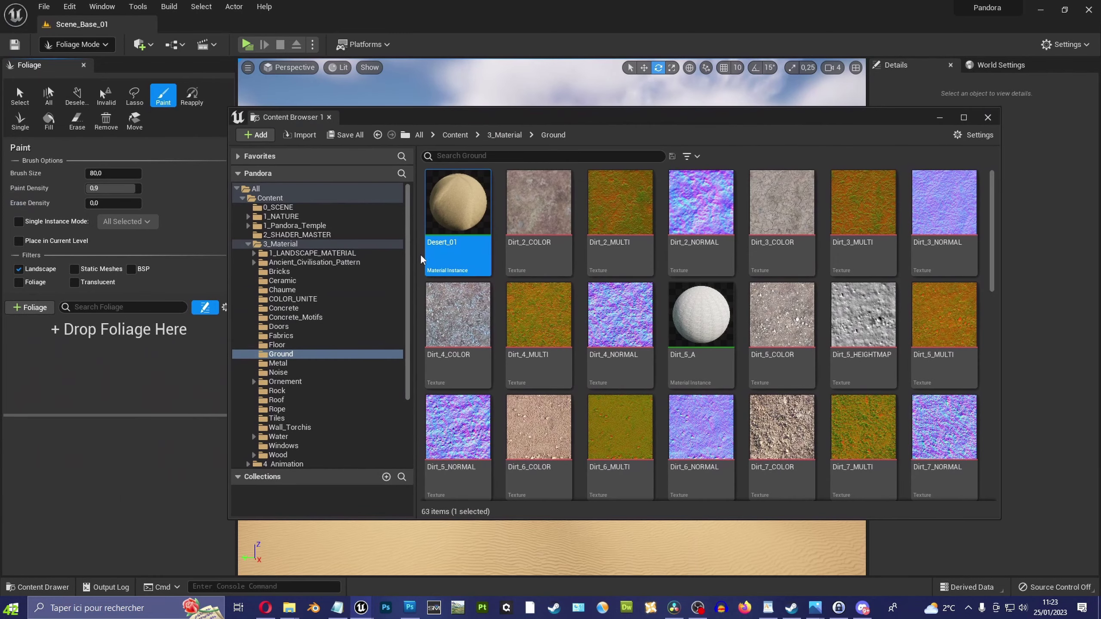
click(249, 244)
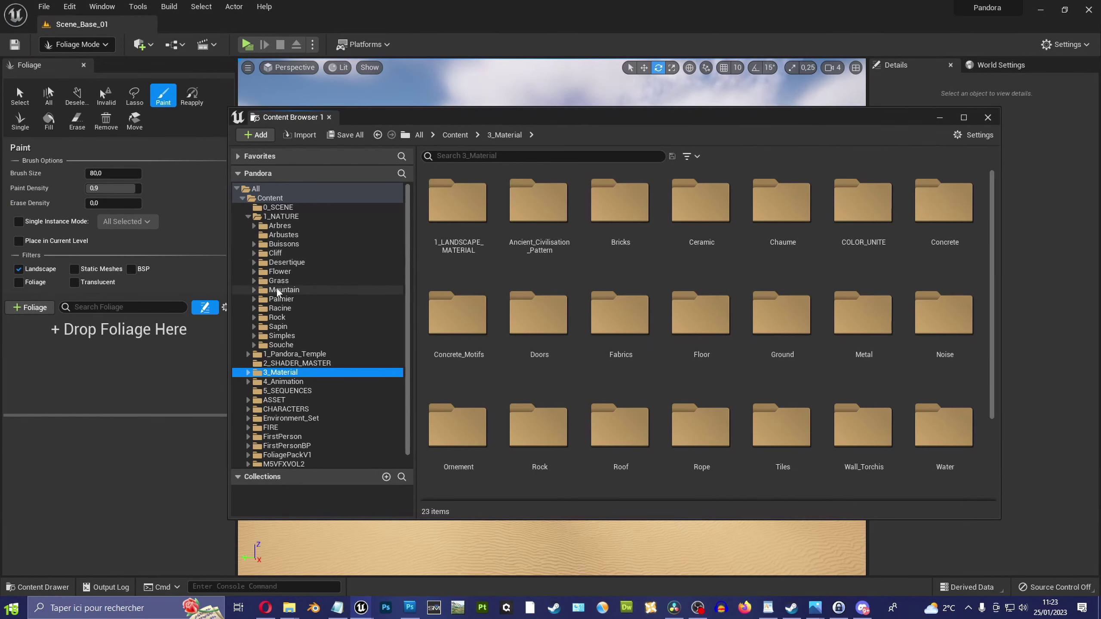
click(277, 317)
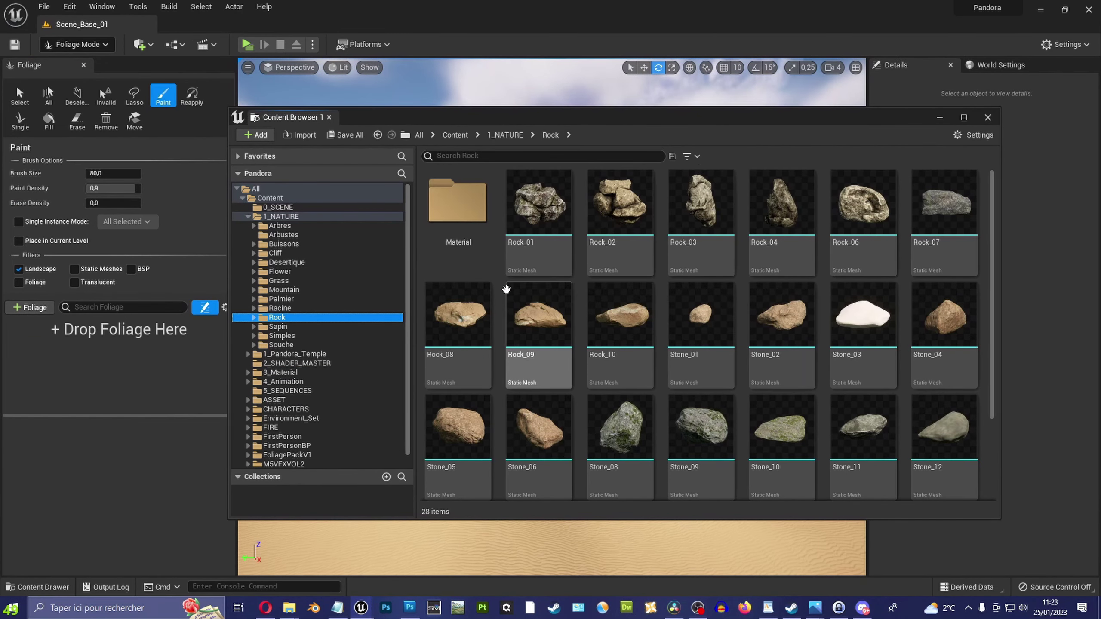
scroll(630, 427, down, 3)
scroll(630, 427, up, 3)
Add Rock_08, Stone_06, Stone_03 and six other rock meshes as foliage types
click(868, 341)
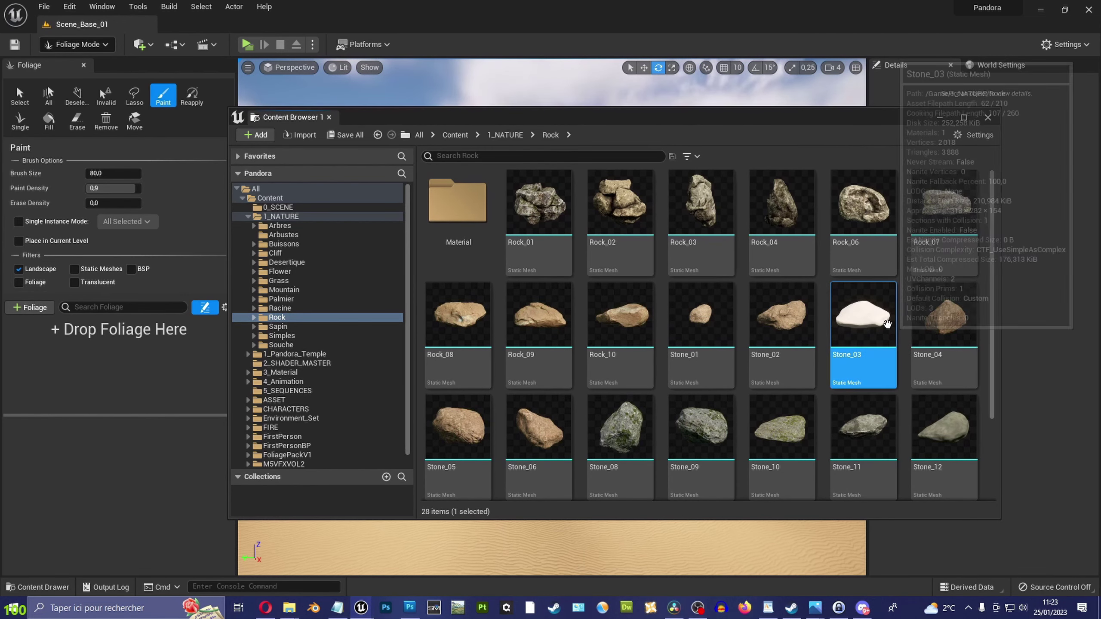
click(458, 369)
shift+click(780, 368)
ctrl+click(944, 369)
ctrl+click(457, 481)
ctrl+click(563, 472)
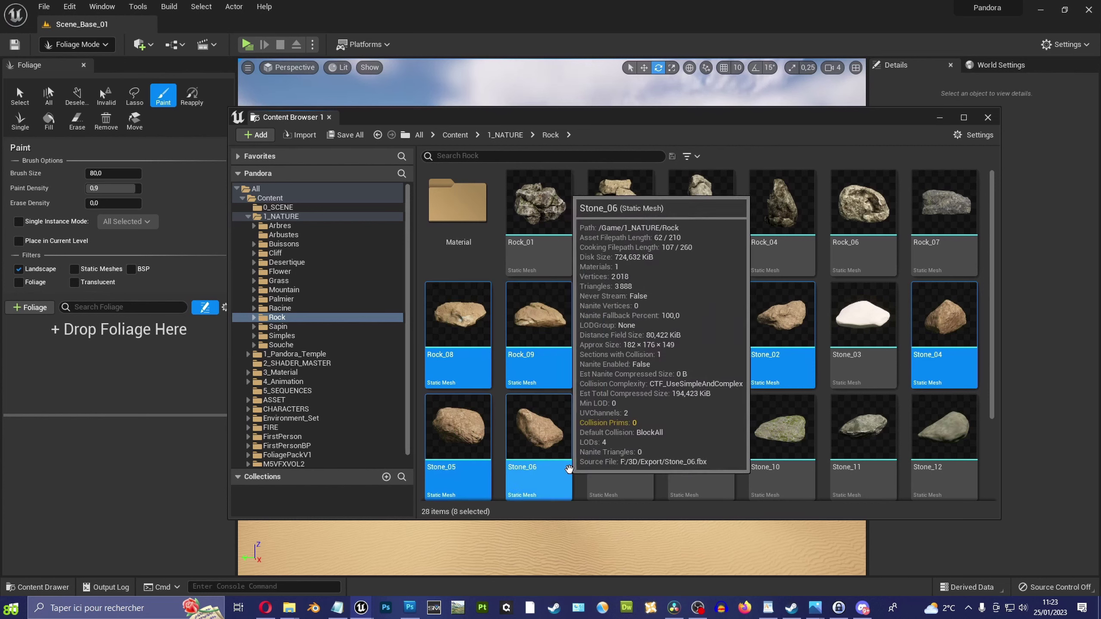
drag(111, 338, 138, 368)
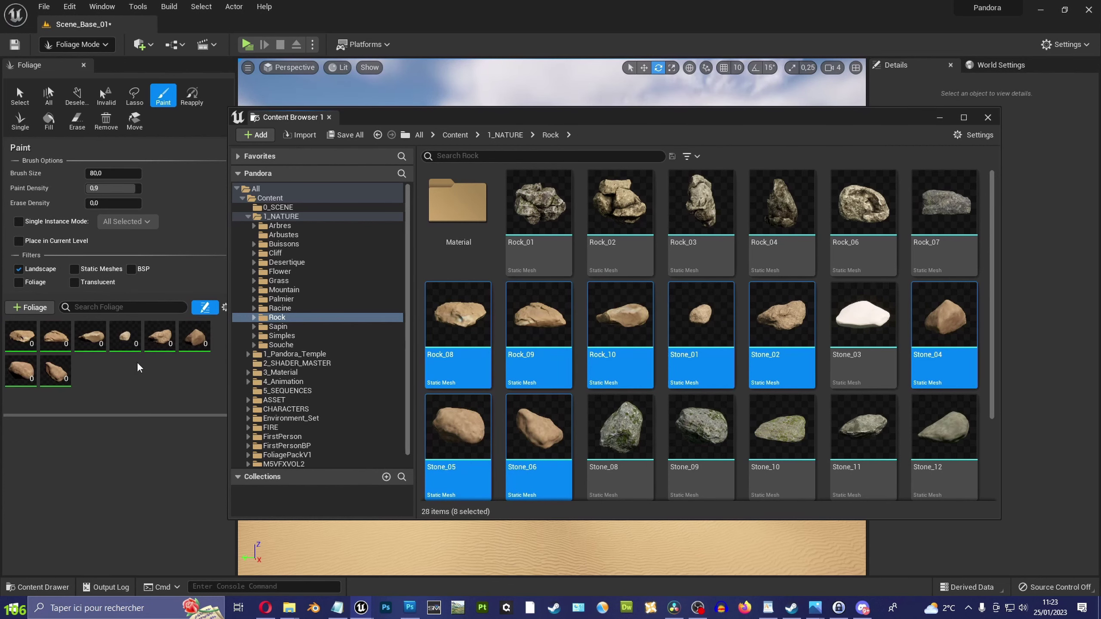
click(863, 316)
drag(863, 317, 99, 397)
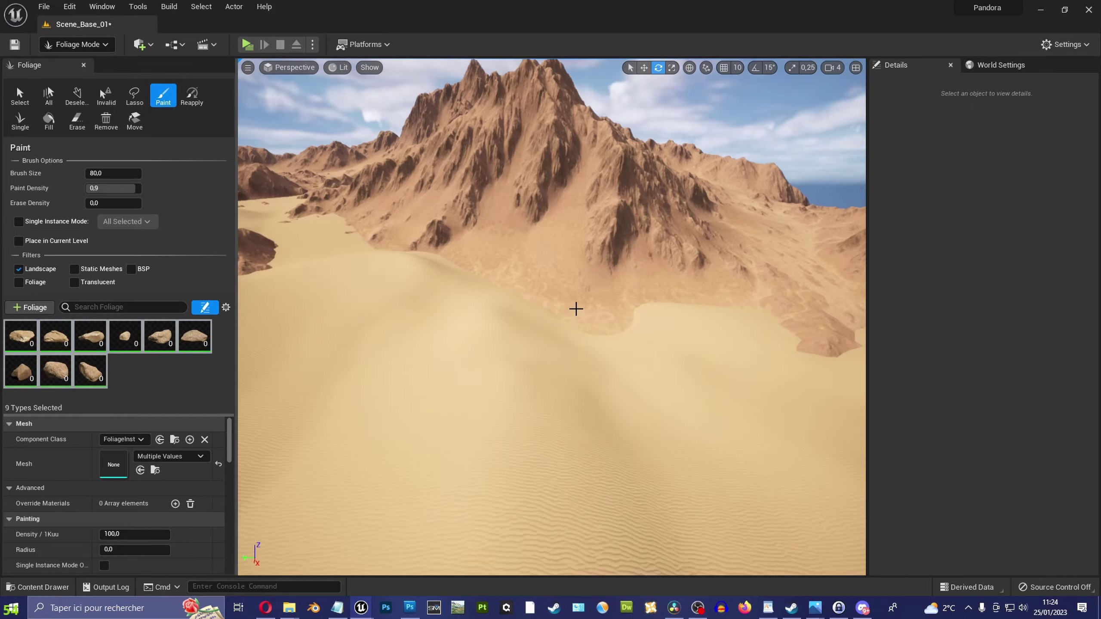
Set a foliage value of 0.7 and paint rocks across the sand dunes
right_drag(575, 308, 542, 303)
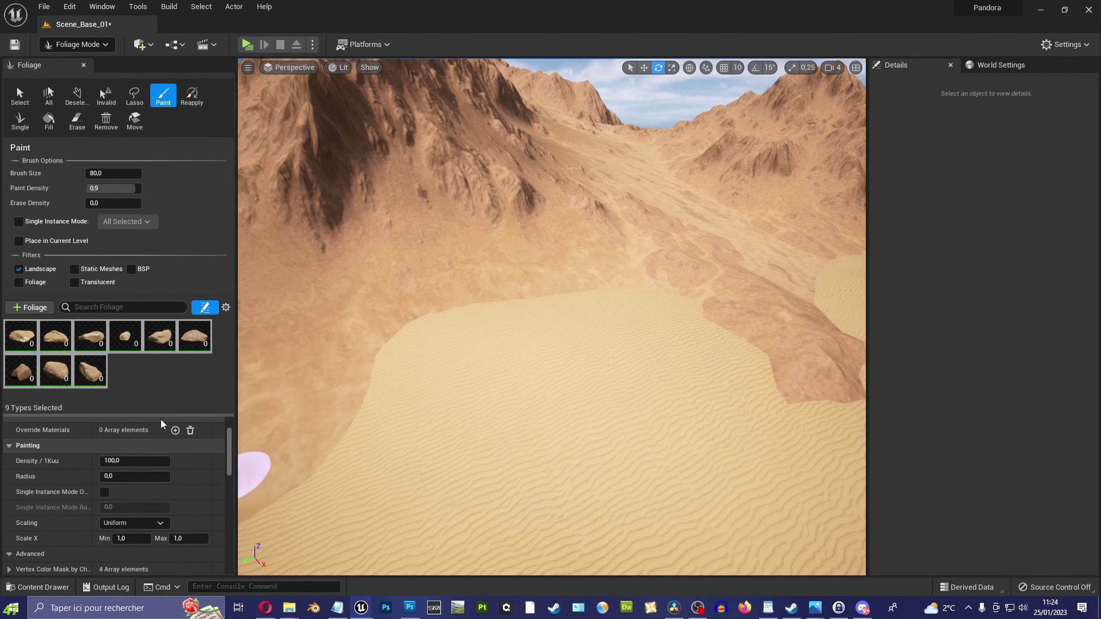
scroll(136, 411, down, 3)
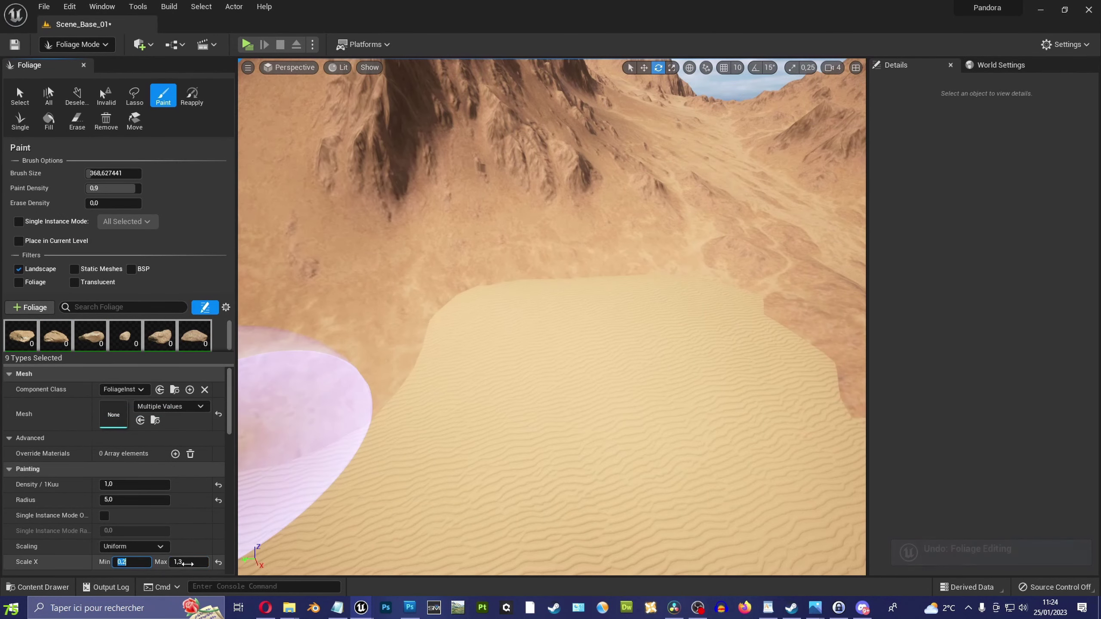
text(0,7)
drag(393, 474, 515, 345)
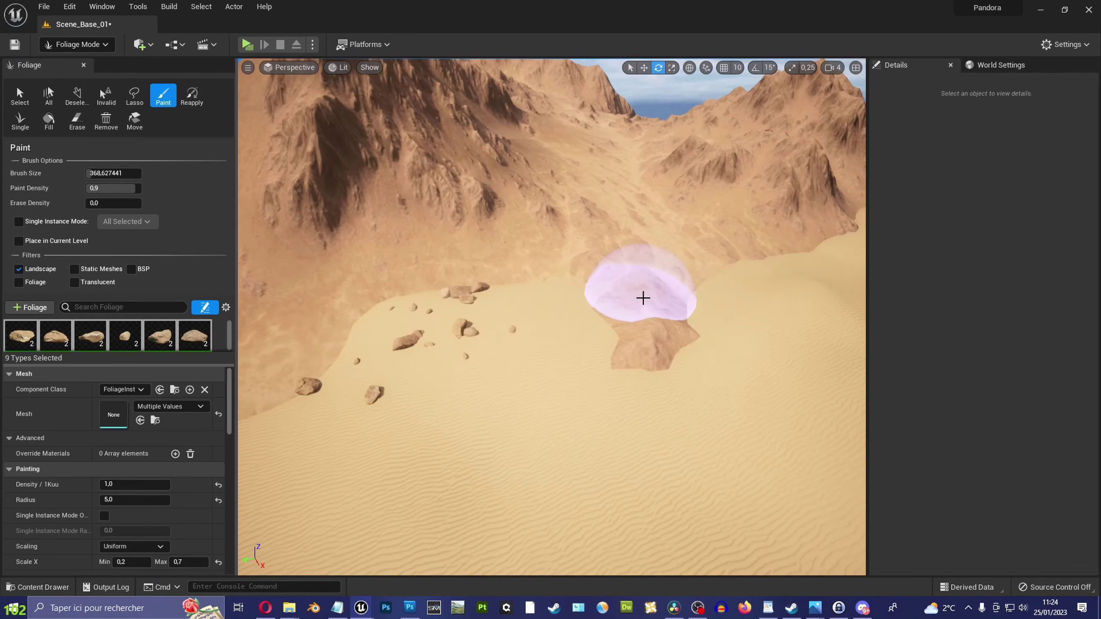
mouse_move(681, 278)
mouse_down()
mouse_move(398, 190)
mouse_move(552, 325)
mouse_up()
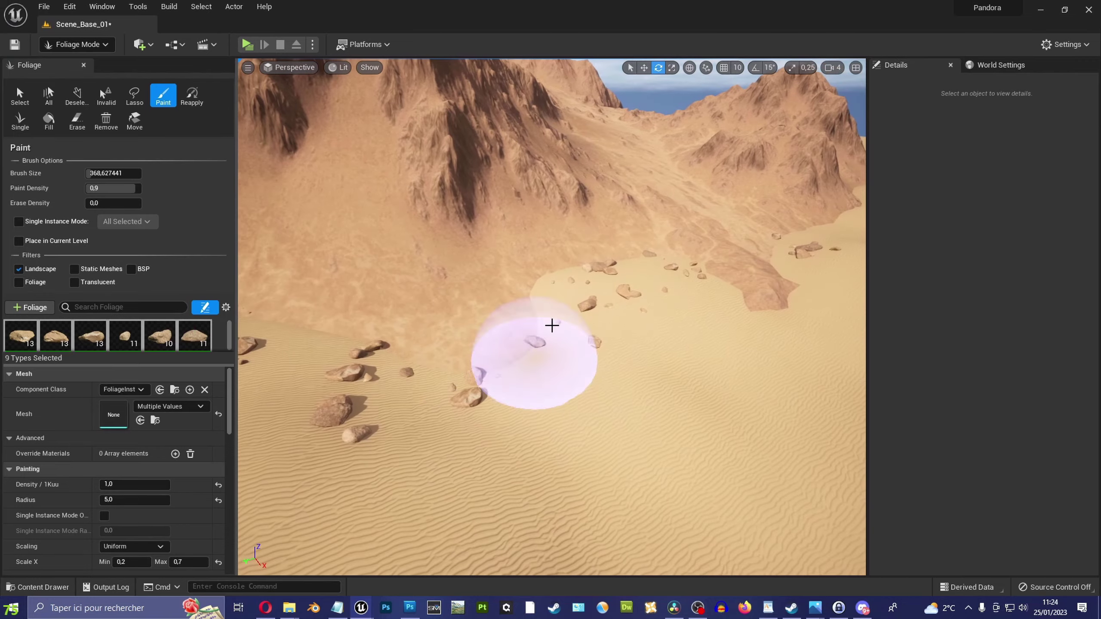
drag(475, 340, 663, 255)
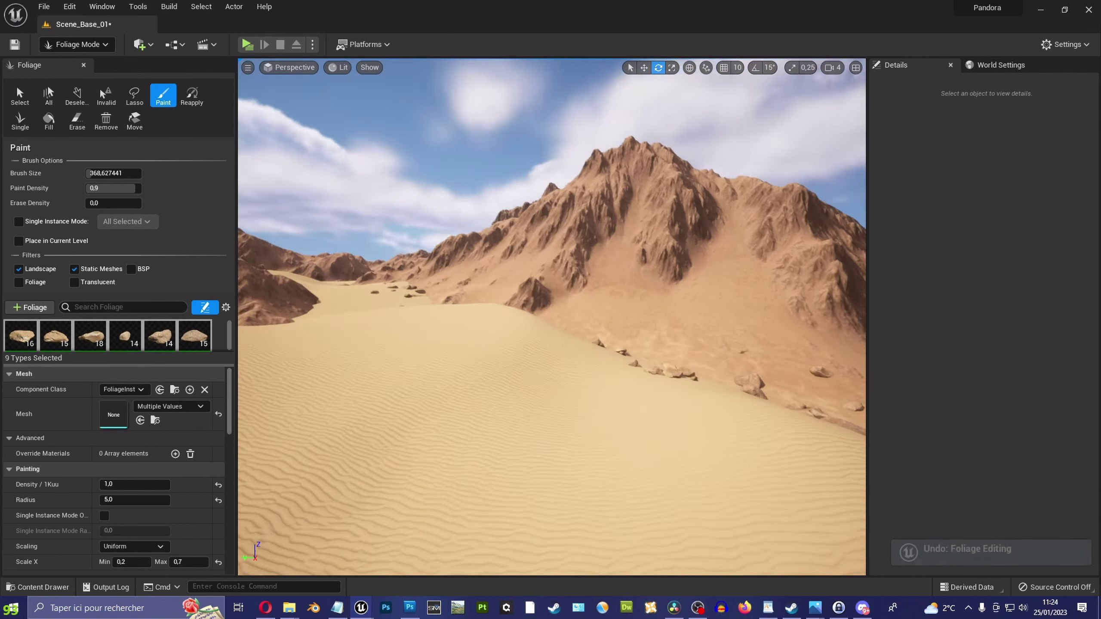
Paint more rocks below the cliffs and in the valley, then erase some from a dune
drag(578, 288, 449, 277)
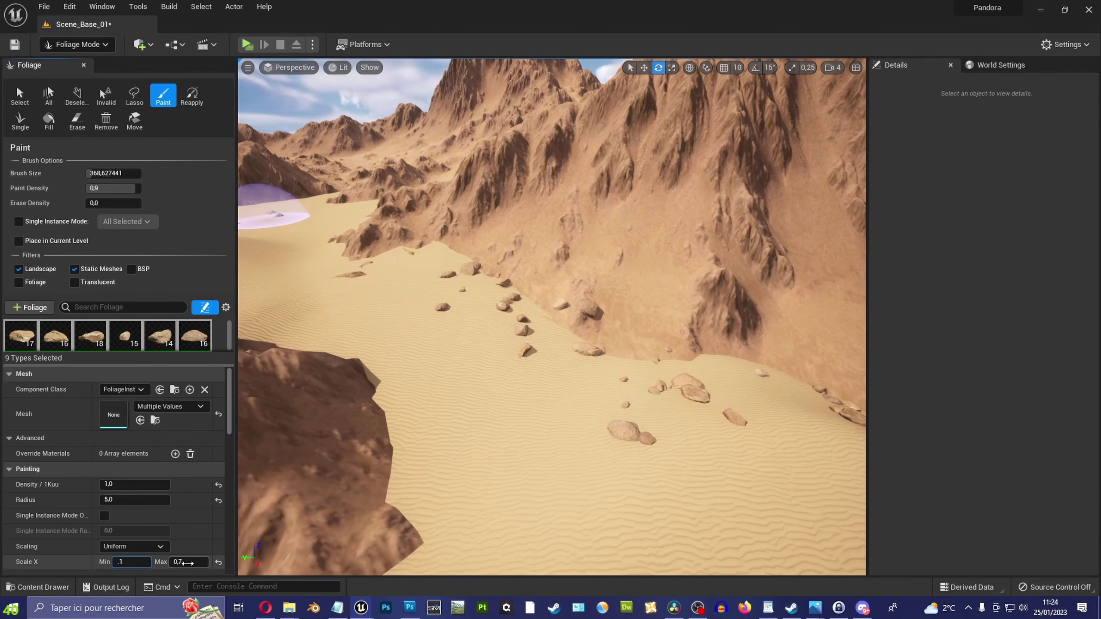
drag(409, 308, 713, 295)
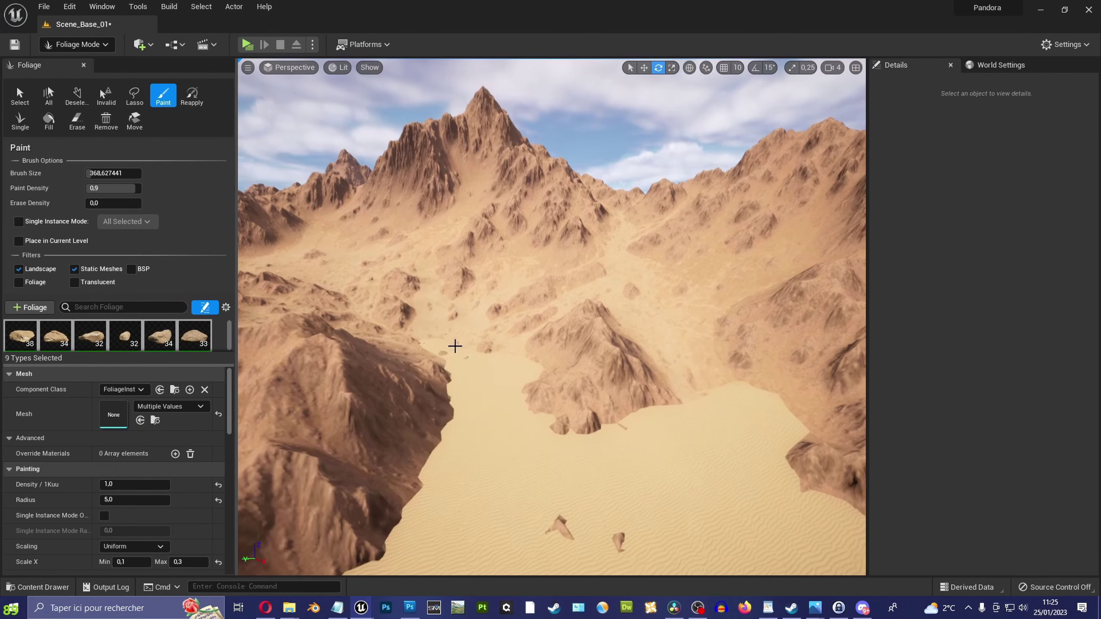
drag(500, 351, 632, 359)
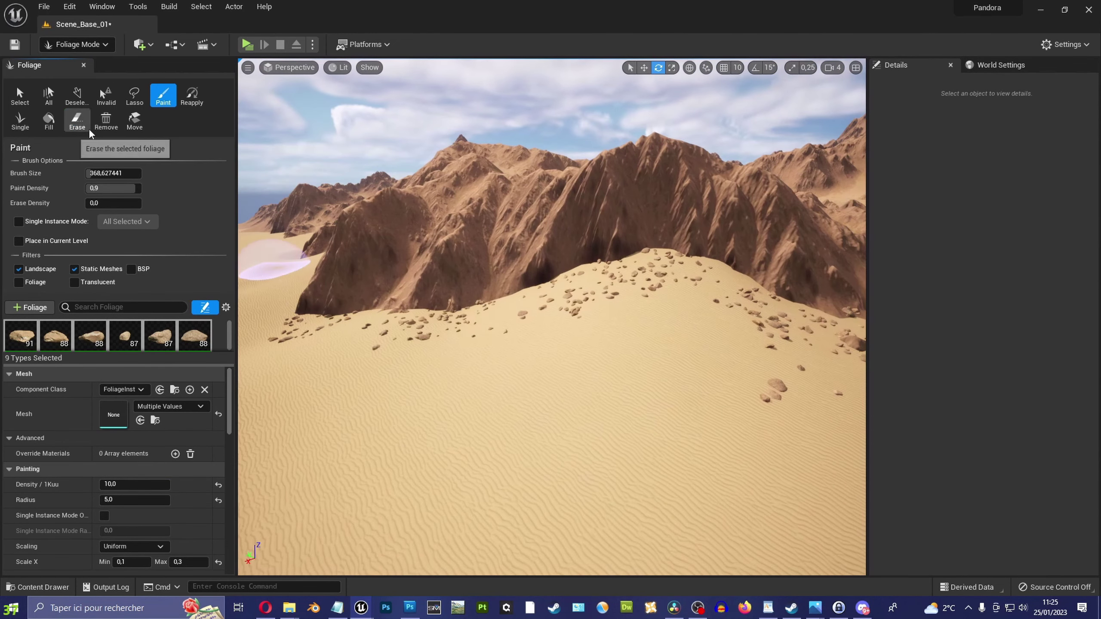
click(76, 120)
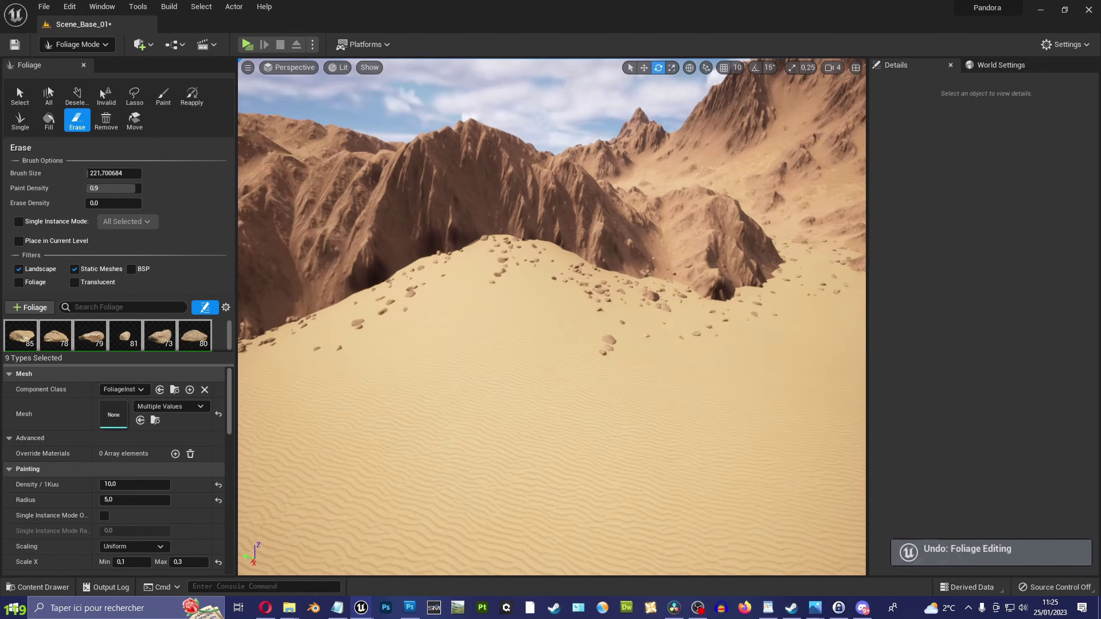
drag(501, 295, 605, 265)
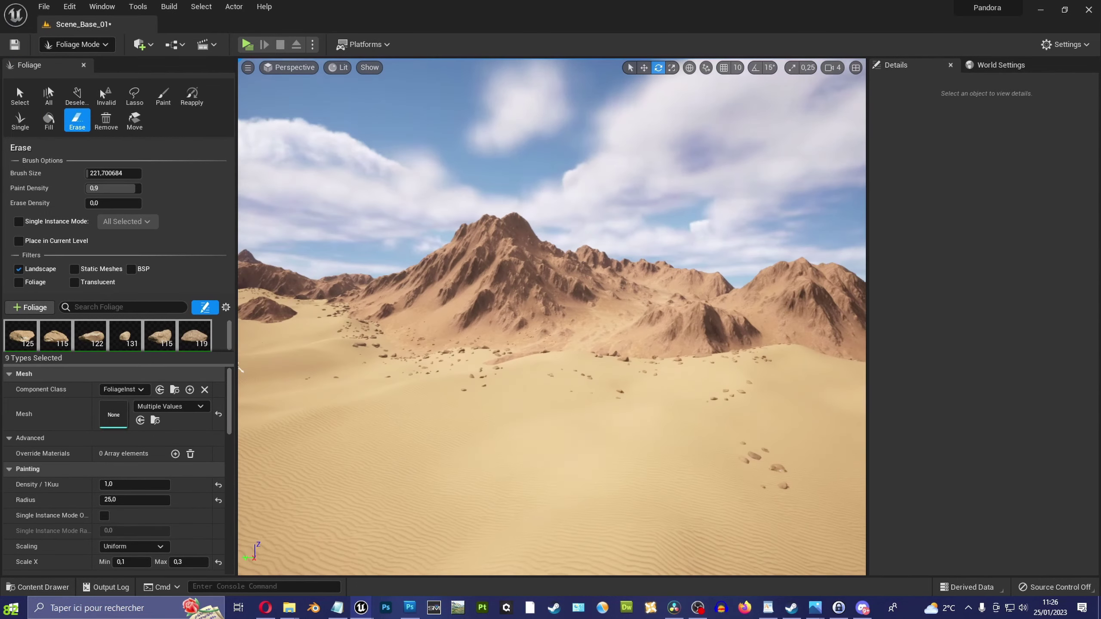
Return to Select mode and rotate the sun to a Z rotation near -265
click(76, 44)
click(86, 59)
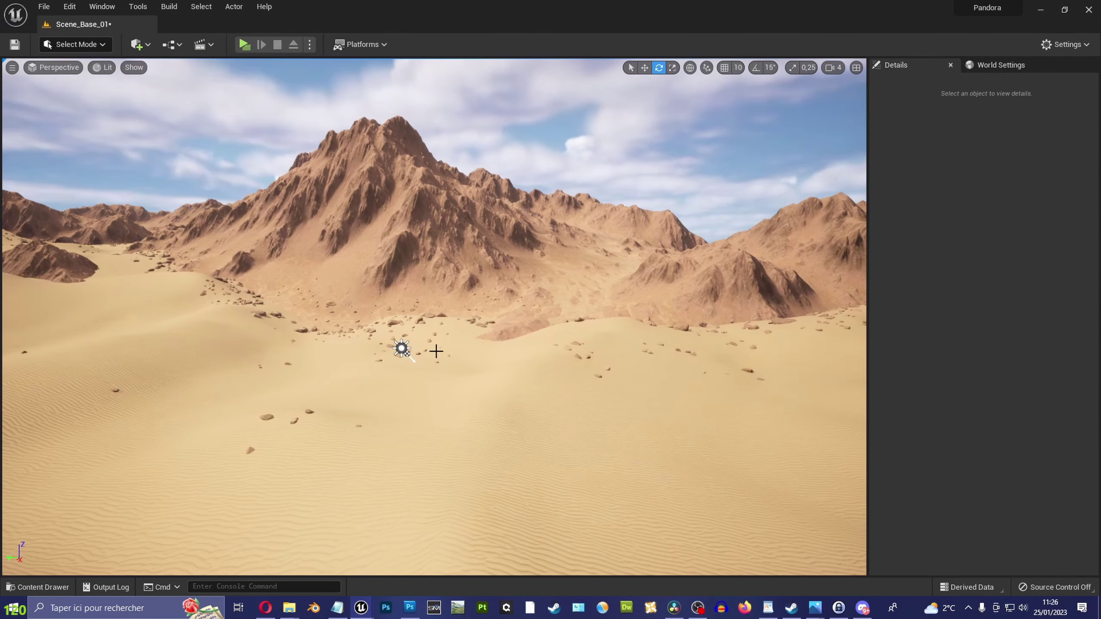
drag(507, 330, 507, 330)
click(435, 246)
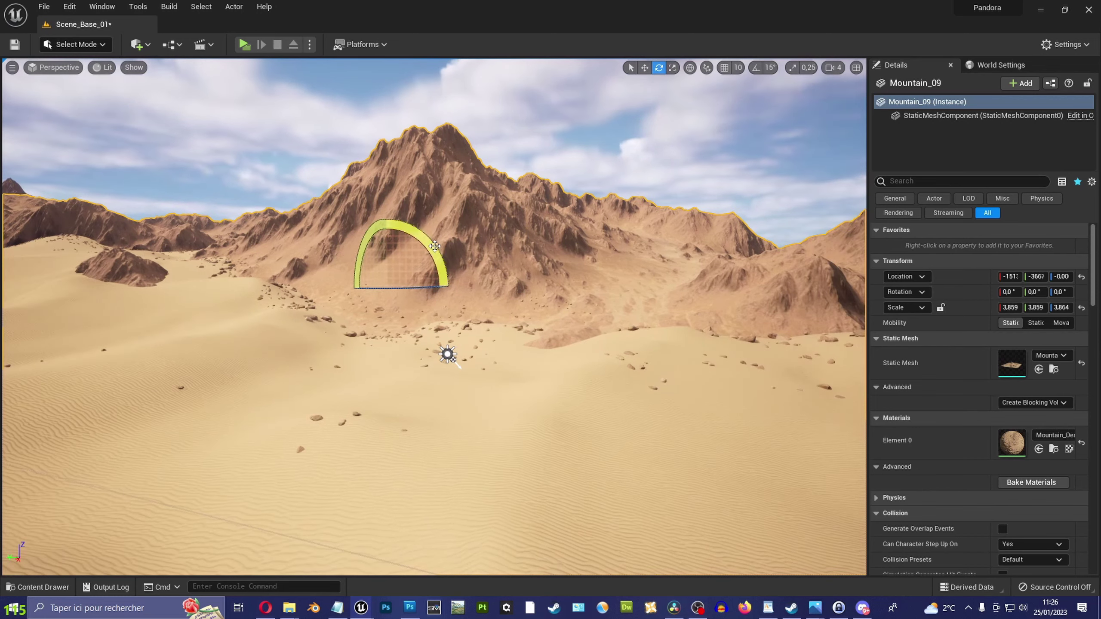
click(454, 358)
drag(455, 363, 442, 356)
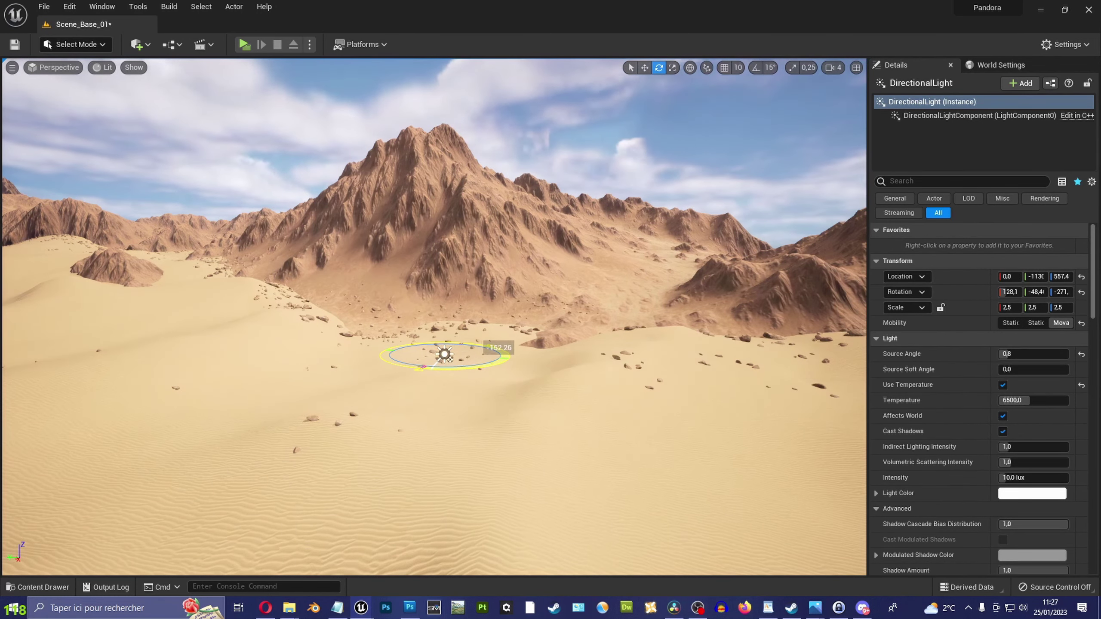
right_drag(365, 200, 366, 200)
Enable the letterboxed Cinematic Viewport, fly closer to the mountain and go fullscreen
click(75, 208)
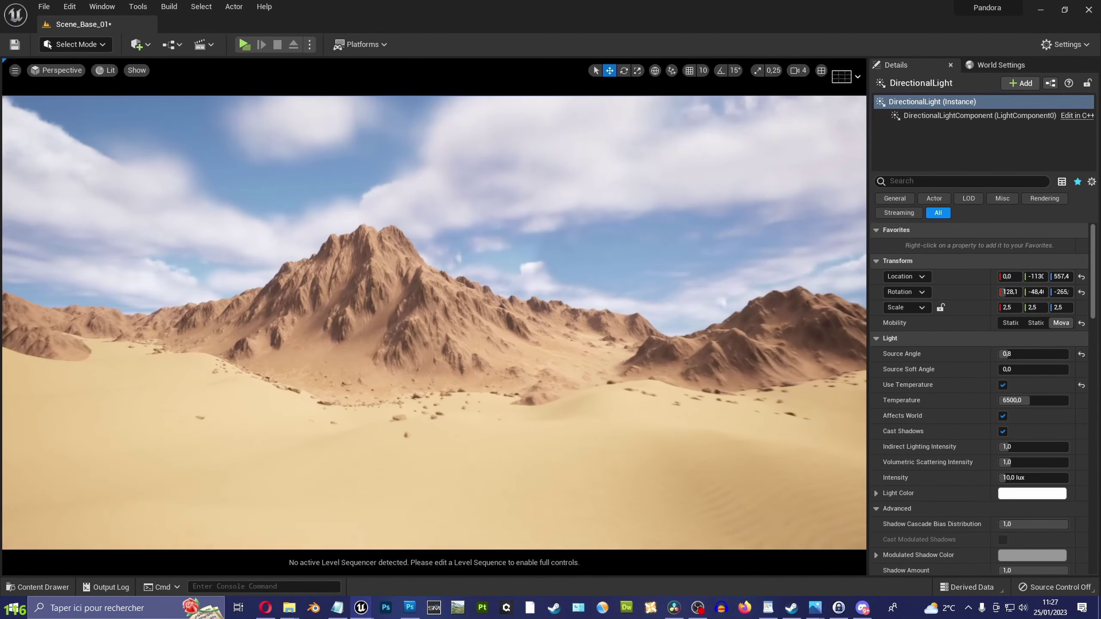
right_drag(424, 245, 425, 237)
key(F11)
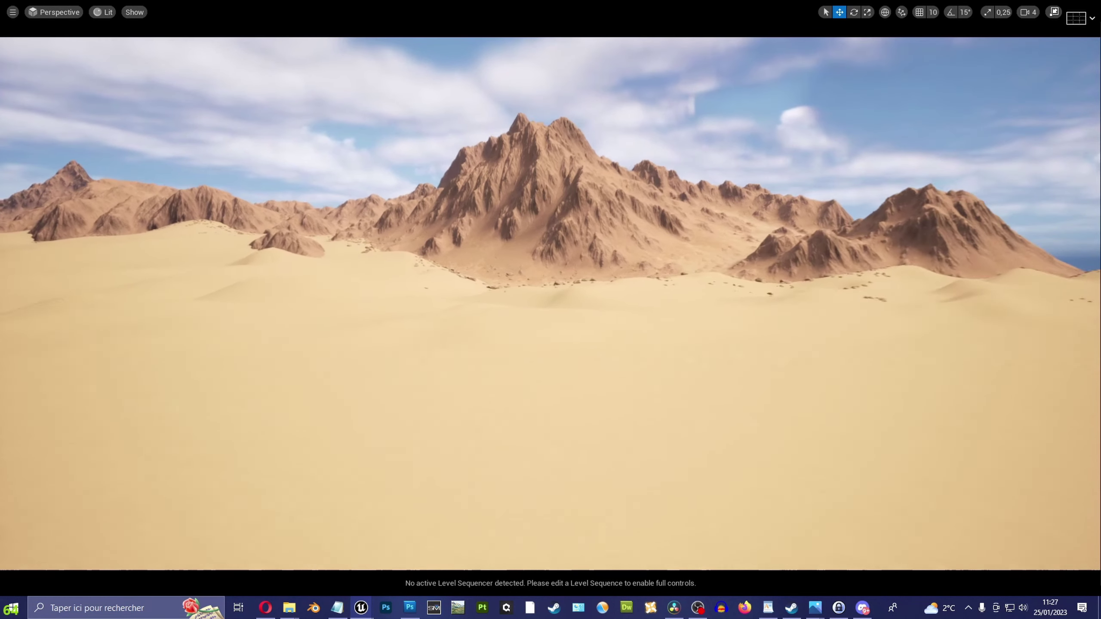